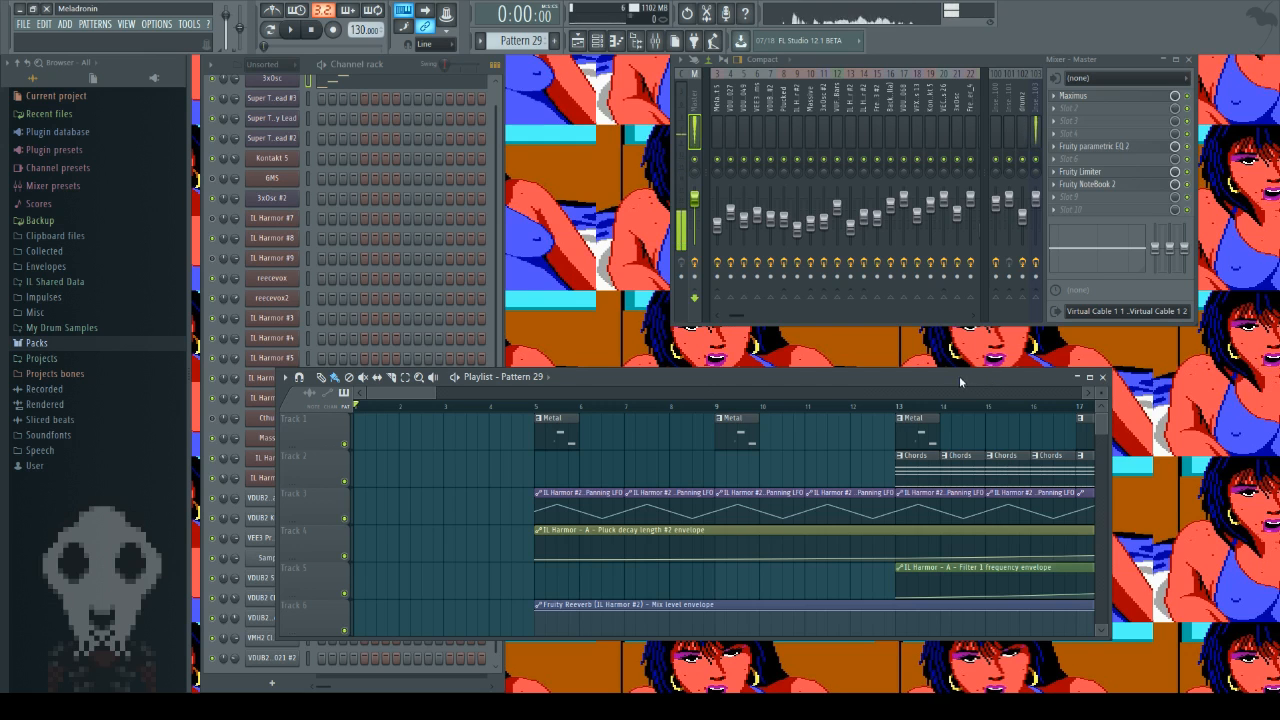
Step: Move the Playlist window down so it sits clear below the mixer
left_click_drag(802, 380, 798, 411)
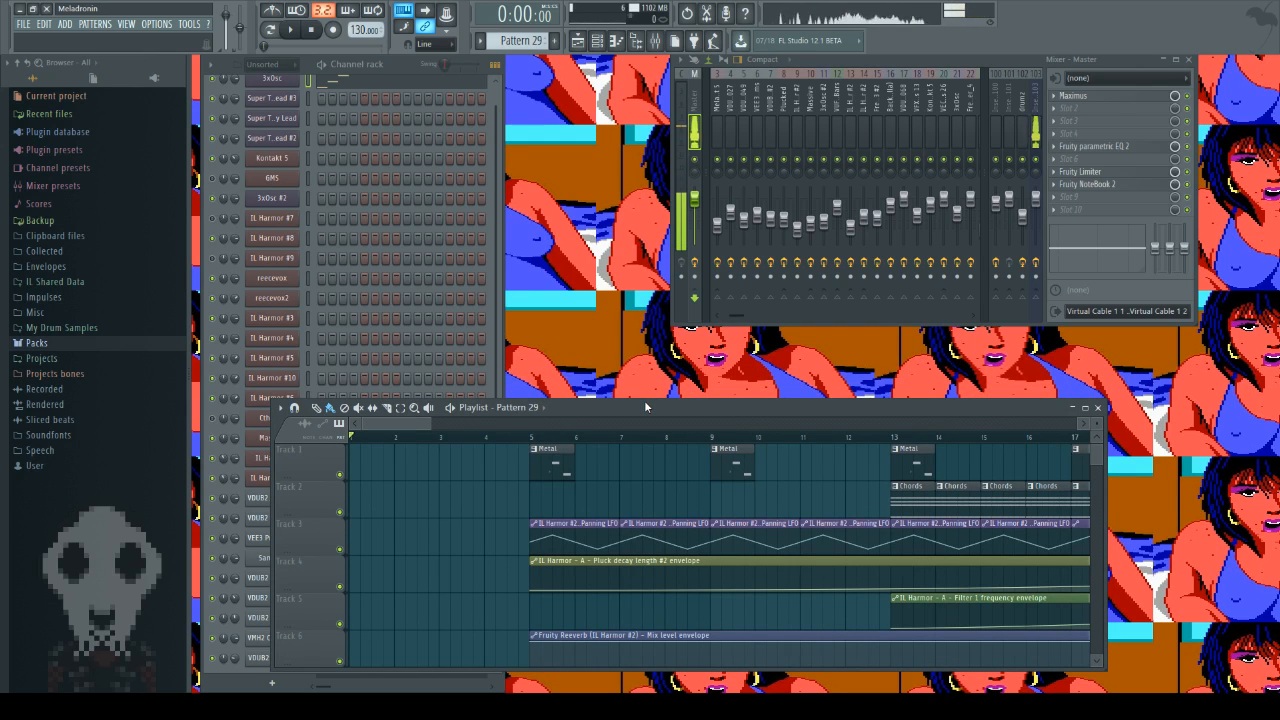
mouse_move(700, 410)
left_mouse_down()
mouse_move(702, 629)
mouse_move(695, 358)
mouse_move(687, 417)
left_mouse_up()
Step: Look over the opening bars of the arrangement, from the Metal clips on Track 1 to the audio clip on Track 7
scroll(404, 546, "down", 5)
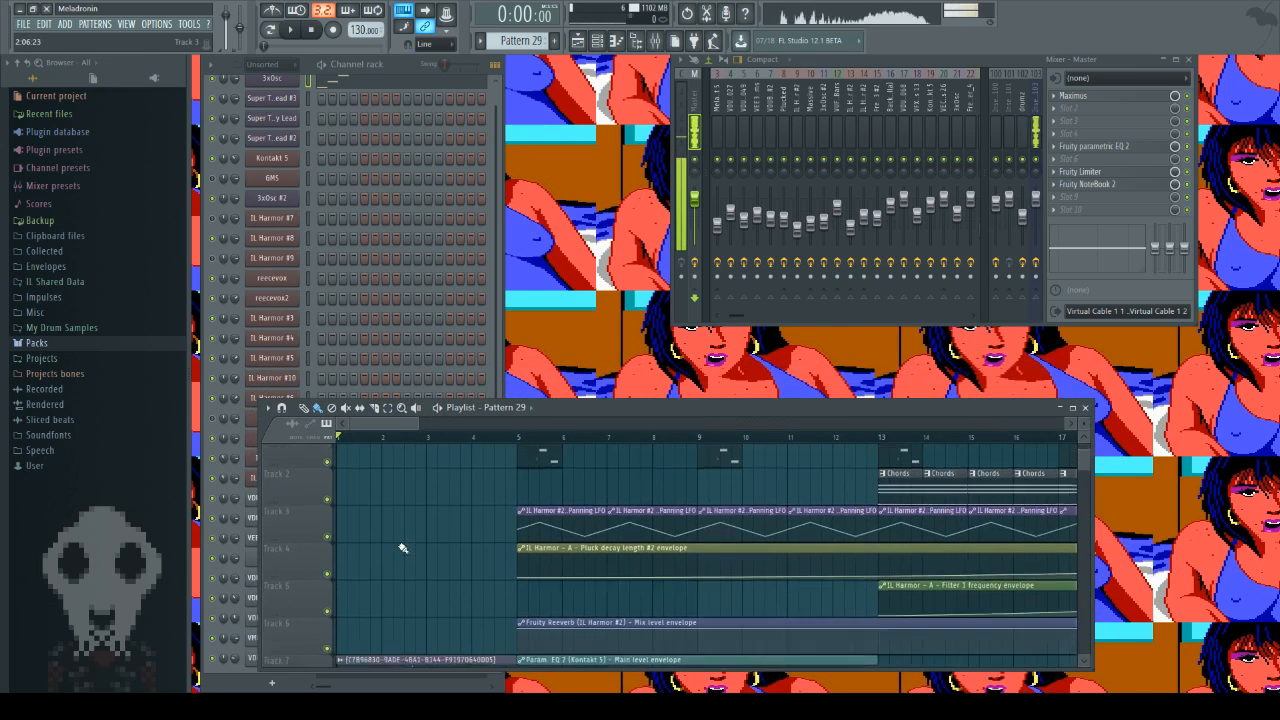
scroll(414, 544, "up", 5)
scroll(414, 544, "up", 1)
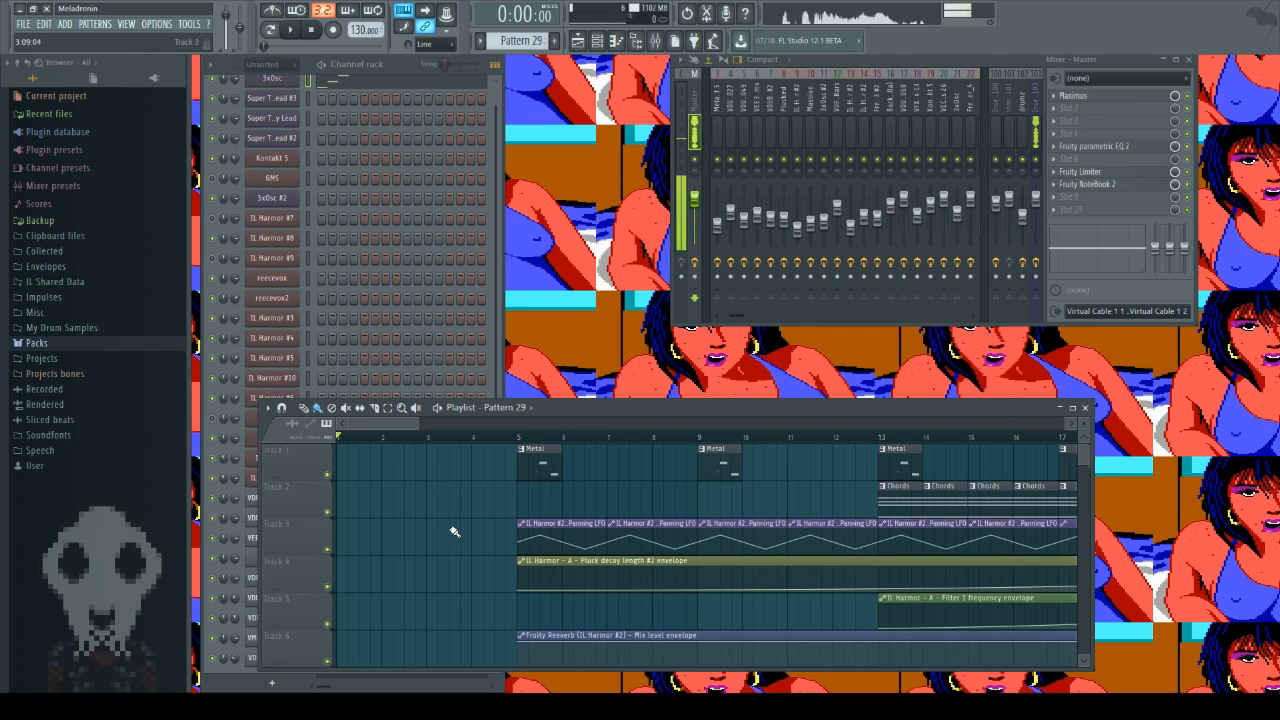
scroll(455, 532, "down", 3)
scroll(386, 447, "up", 3)
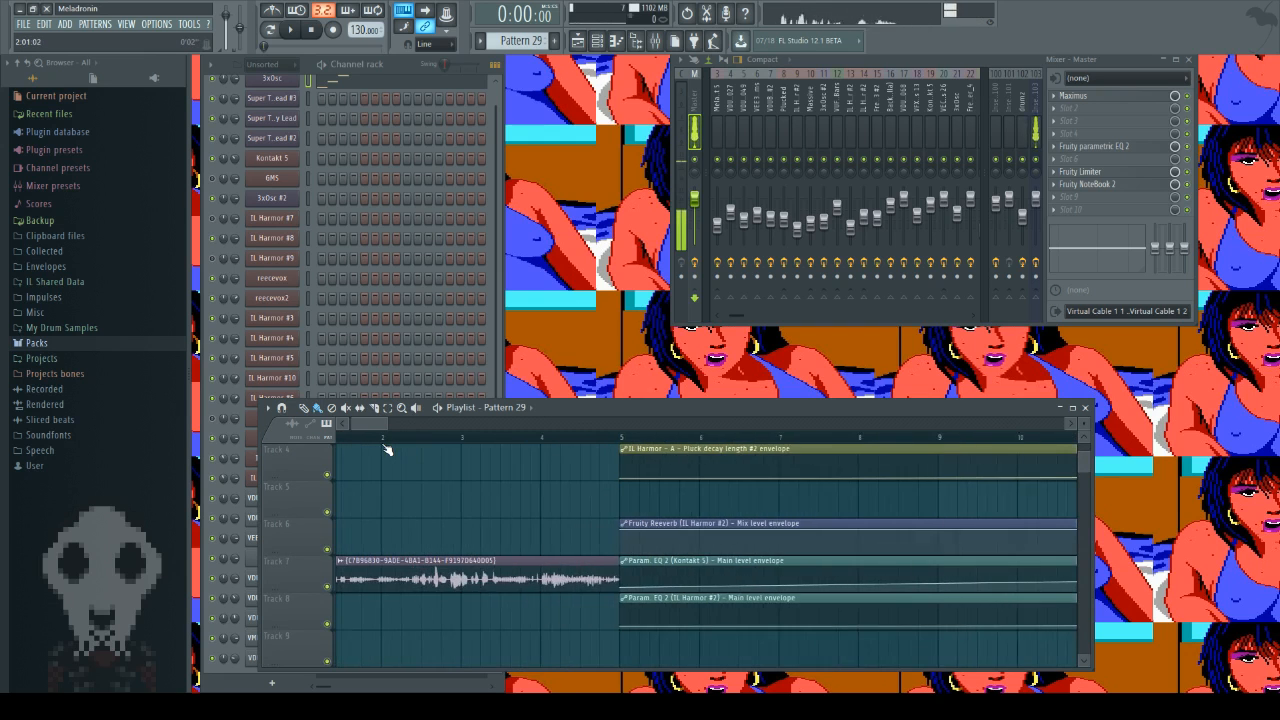
scroll(386, 447, "down", 2)
scroll(391, 452, "up", 3)
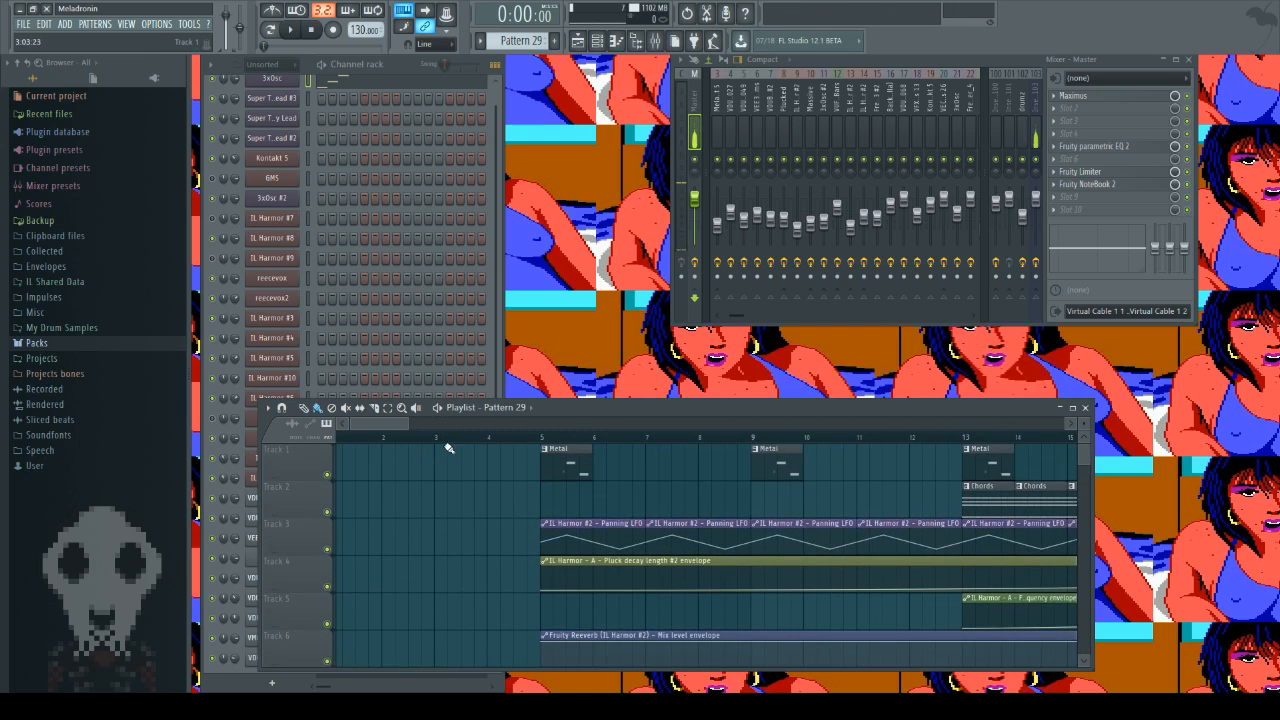
scroll(471, 513, "down", 2)
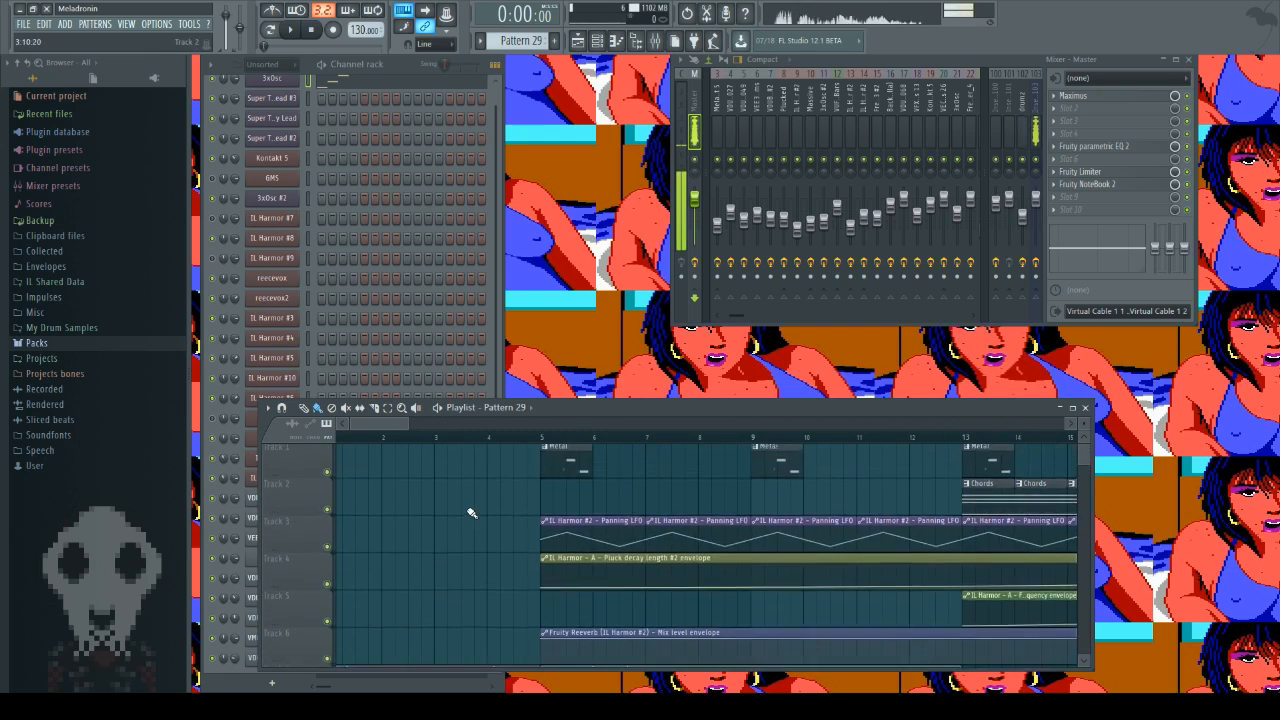
scroll(471, 513, "up", 2)
mouse_move(392, 426)
left_mouse_down()
mouse_move(482, 428)
mouse_move(388, 430)
left_mouse_up()
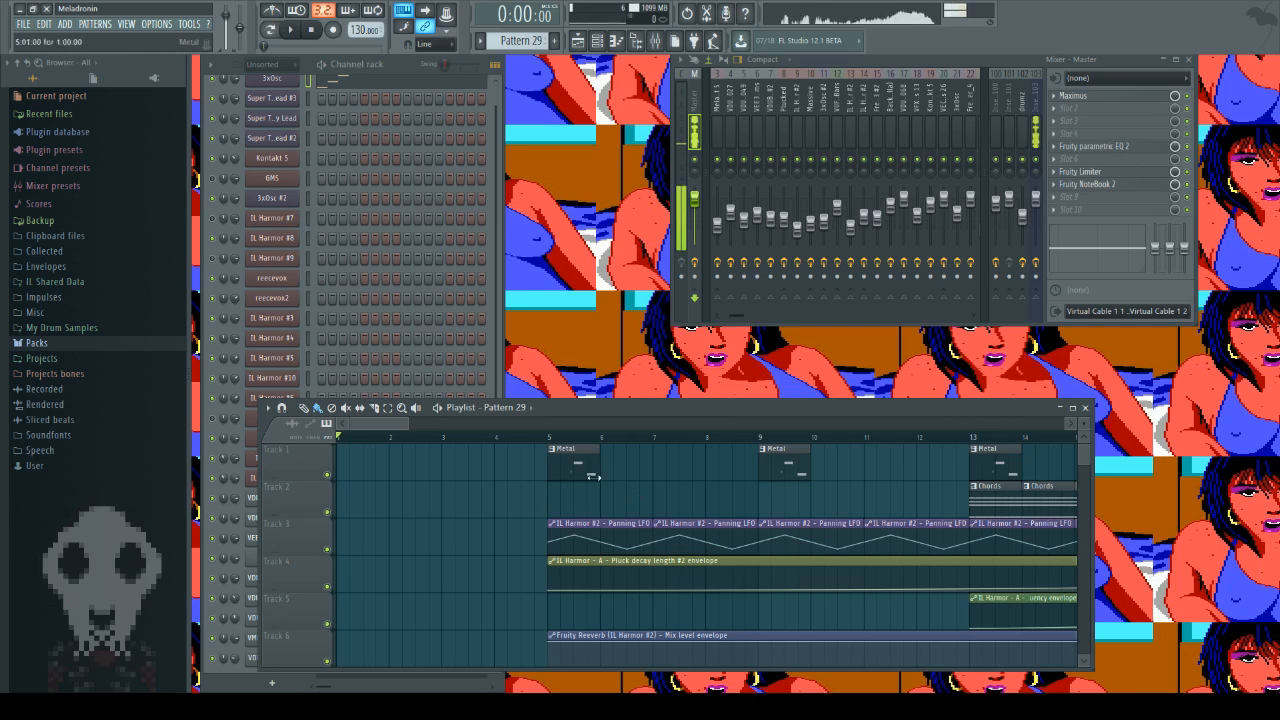
Step: Play the song's intro from the beginning and stop playback before bar 5
left_click(295, 32)
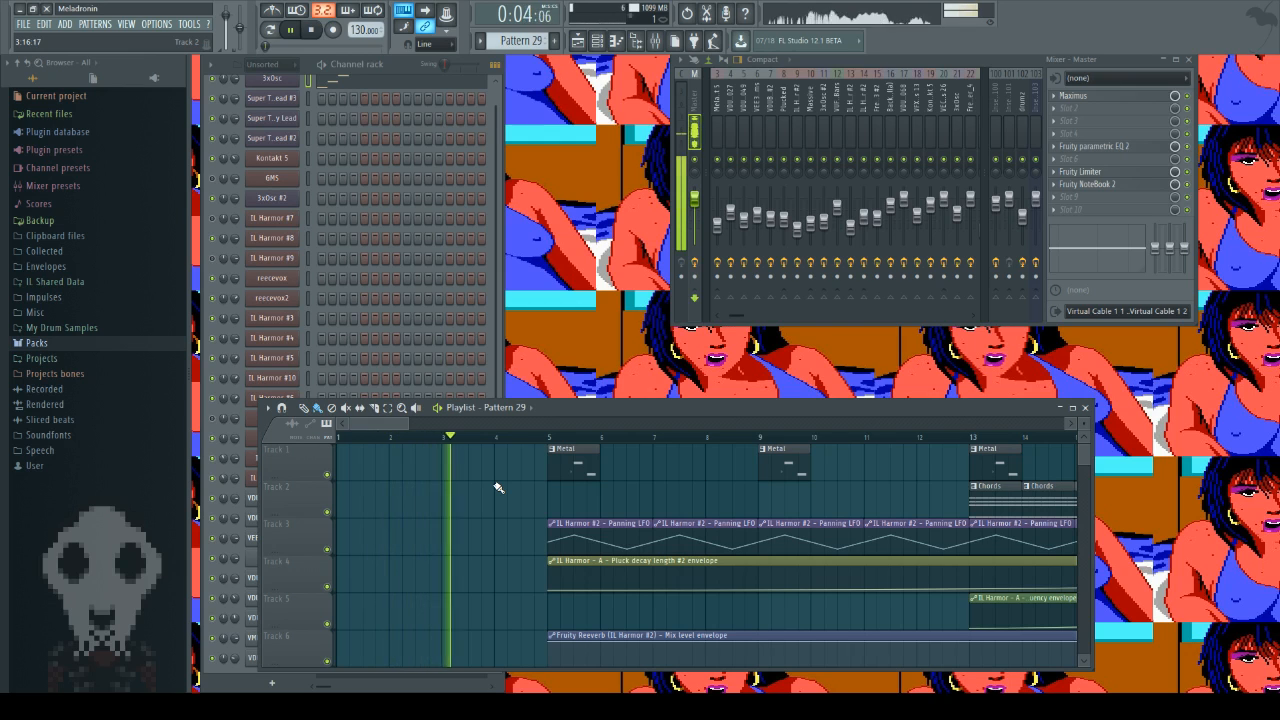
key("space")
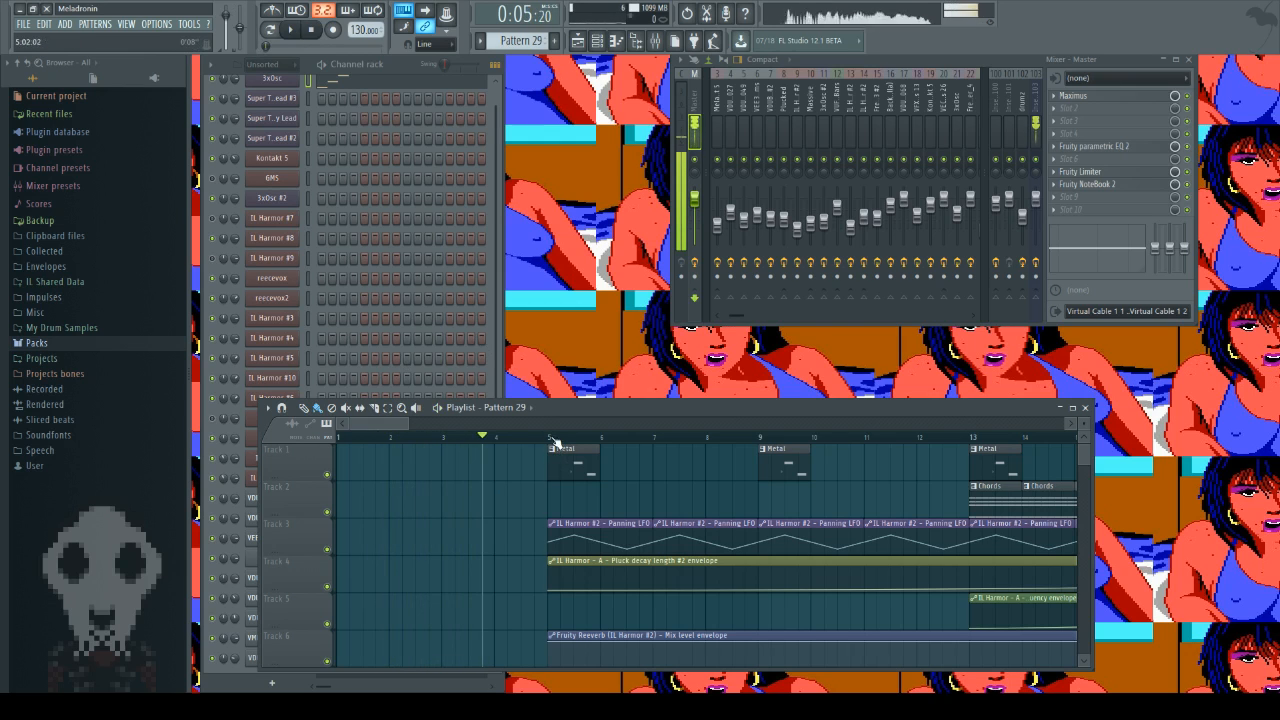
Step: Set the playhead to bar 5, play the section starting with the first Metal clip, and stop after a few bars
left_click(552, 440)
scroll(517, 505, "down", 2)
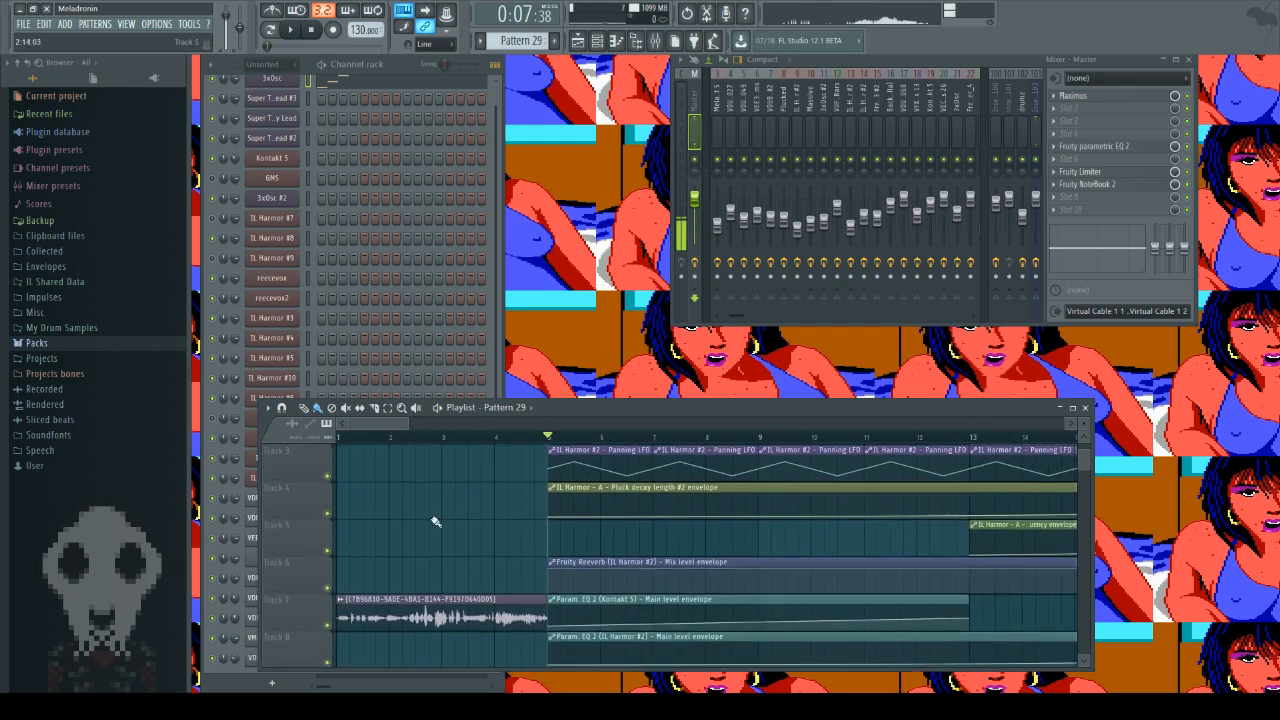
scroll(446, 580, "down", 2)
scroll(447, 524, "up", 4)
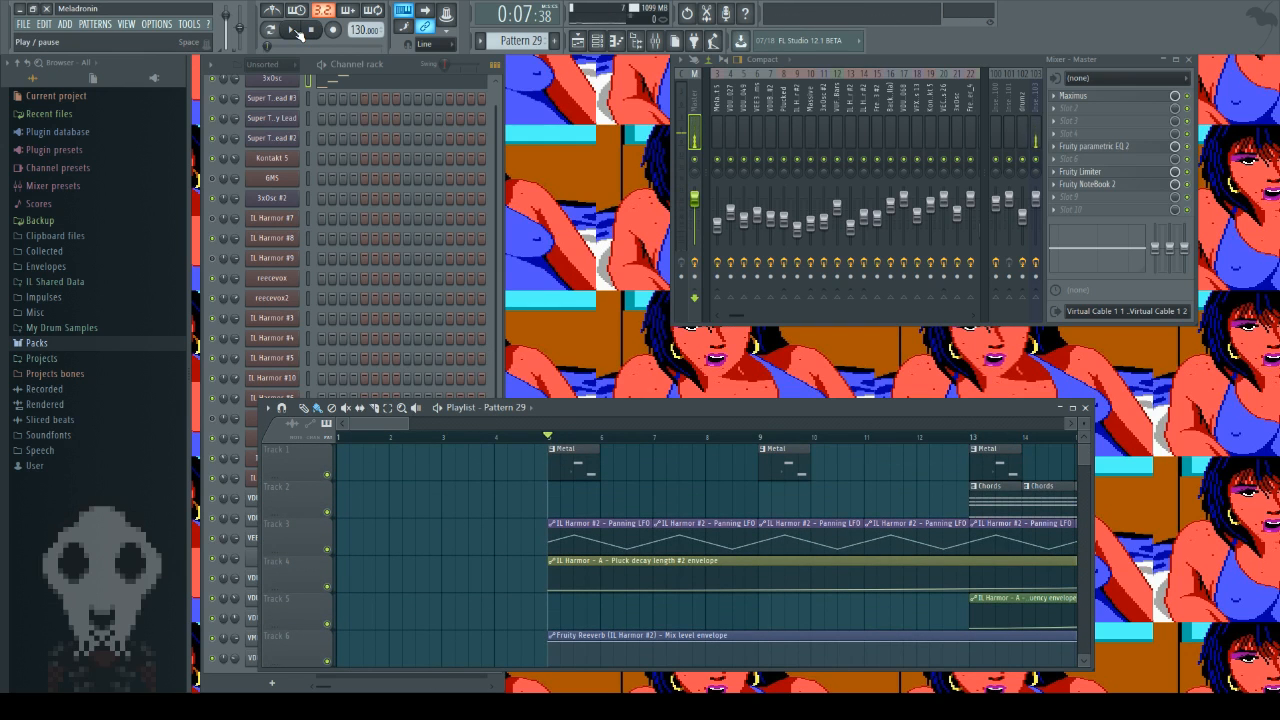
left_click(293, 31)
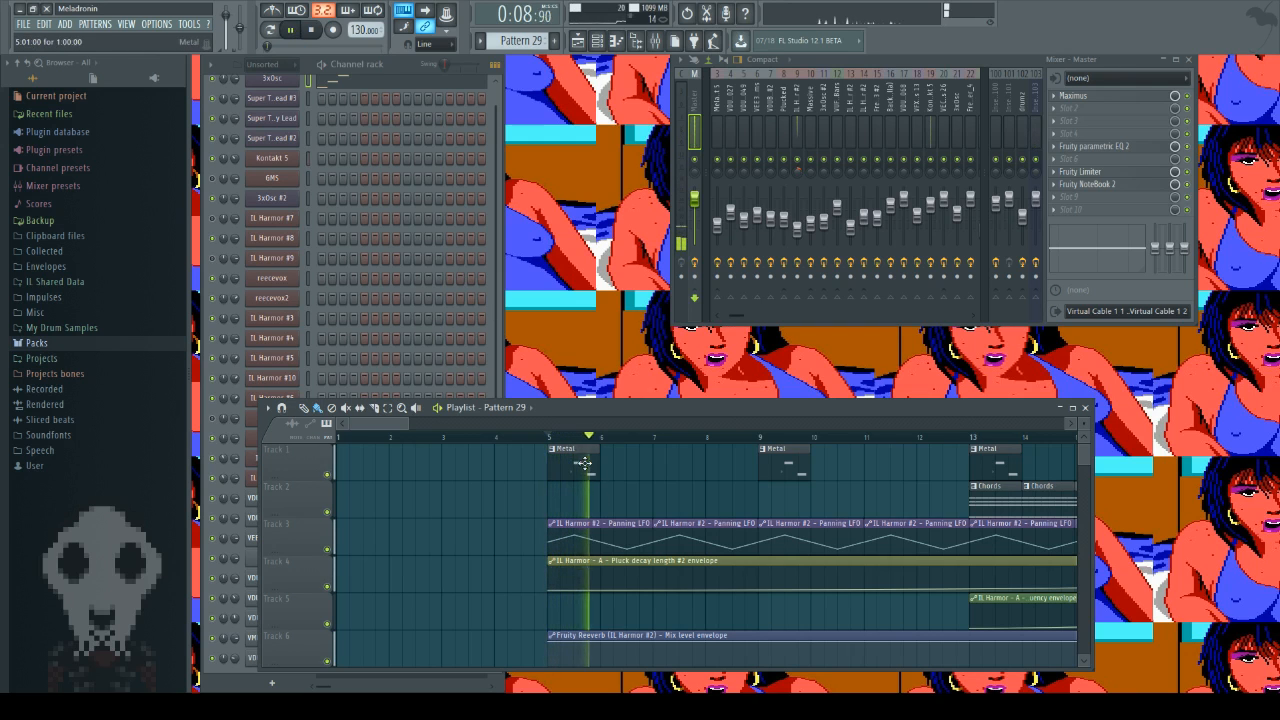
scroll(590, 455, "right", 4)
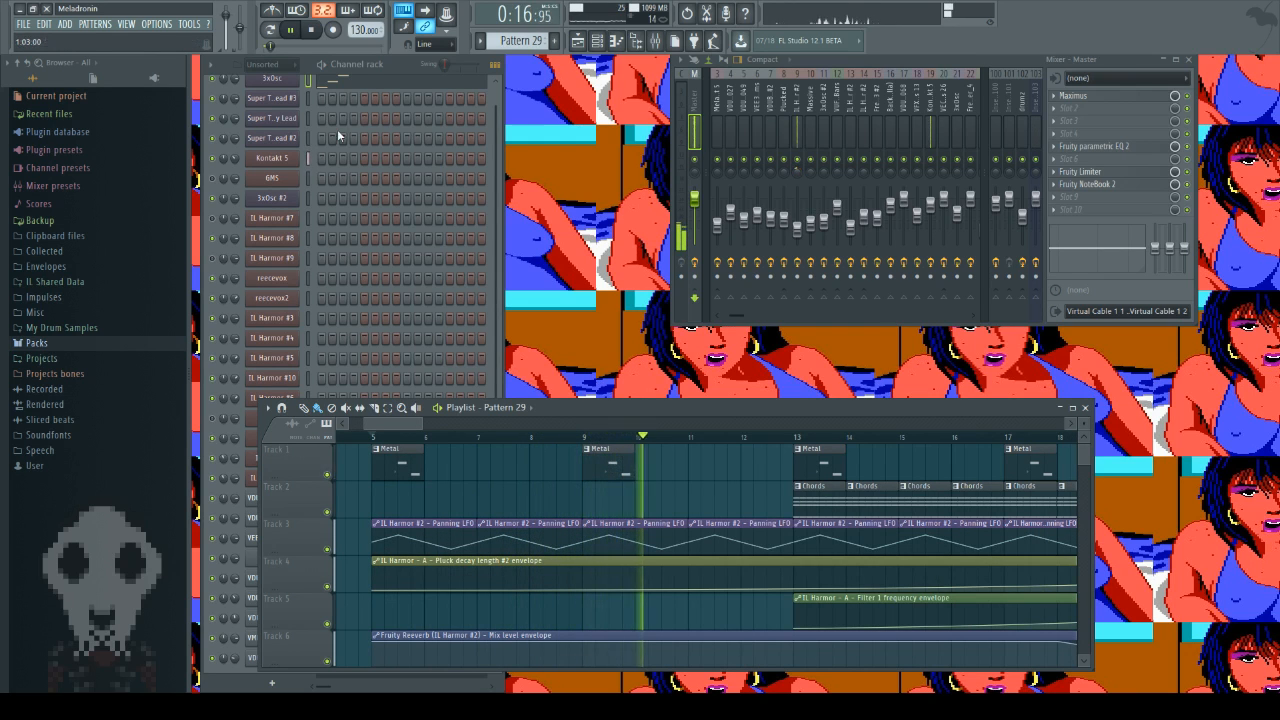
key("space")
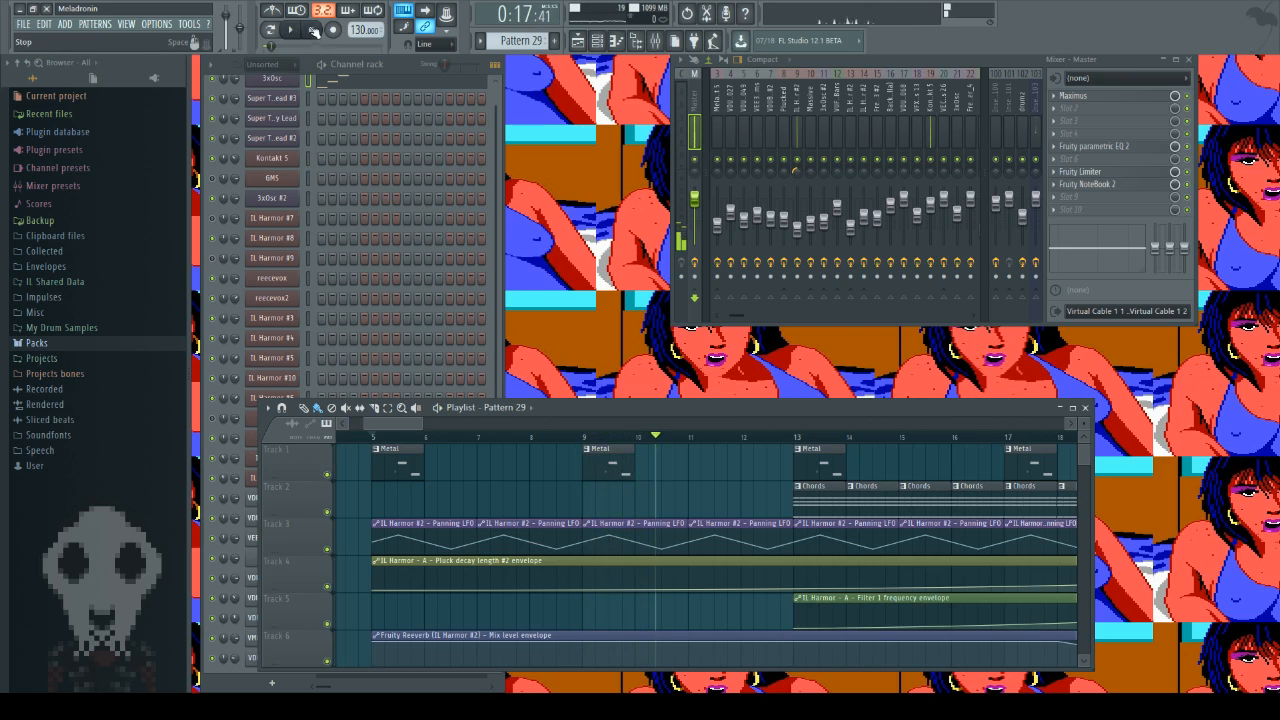
Step: Open the Metal pattern from its clip at bar 5, close the piano roll and return to the playlist
double_click(405, 457)
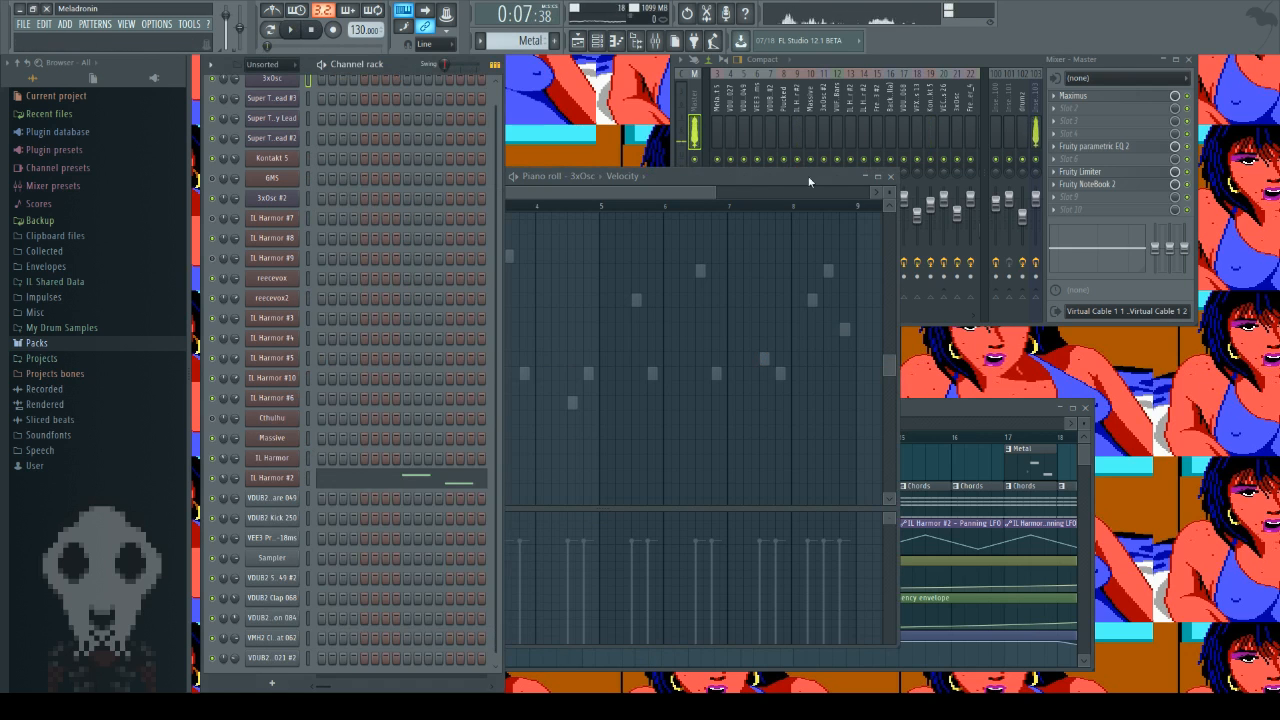
left_click(895, 177)
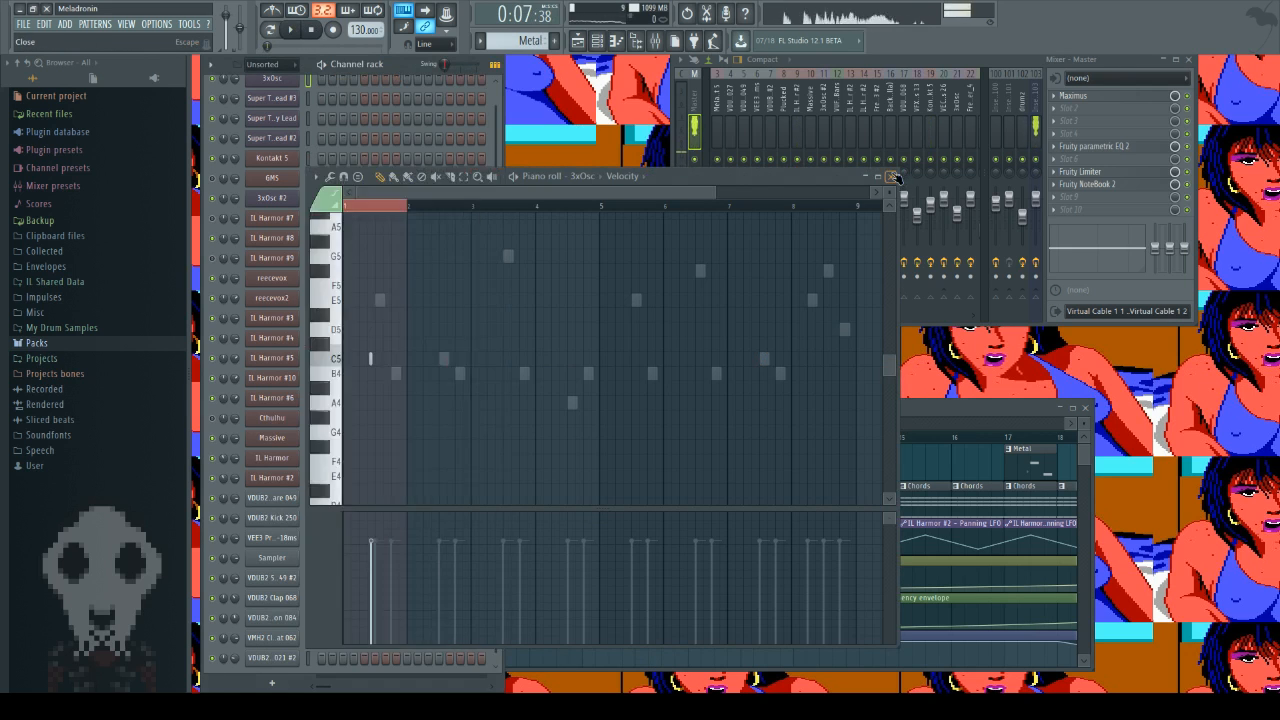
left_click(611, 442)
Step: Review the envelope clips on Tracks 4 to 9 leading up to bar 21 and place the playhead at bar 21
mouse_move(396, 434)
left_mouse_down()
mouse_move(426, 434)
mouse_move(418, 425)
left_mouse_up()
scroll(496, 503, "down", 3)
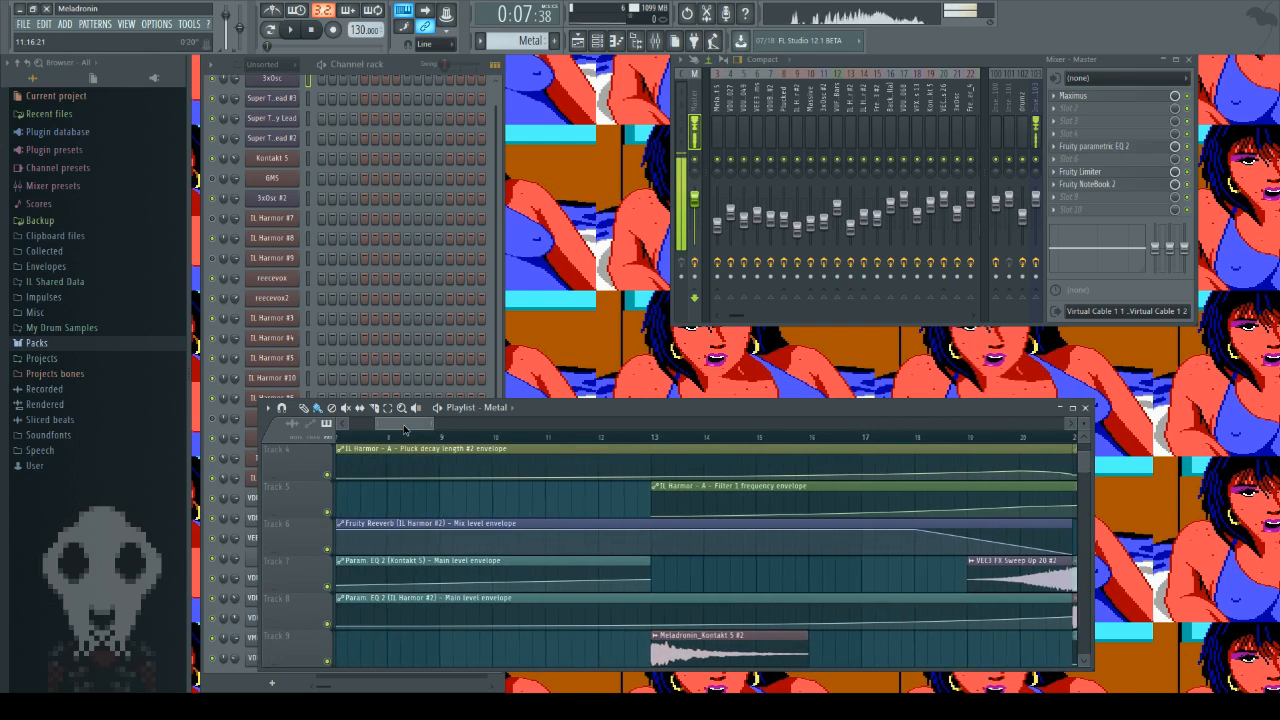
left_click_drag(414, 424, 396, 443)
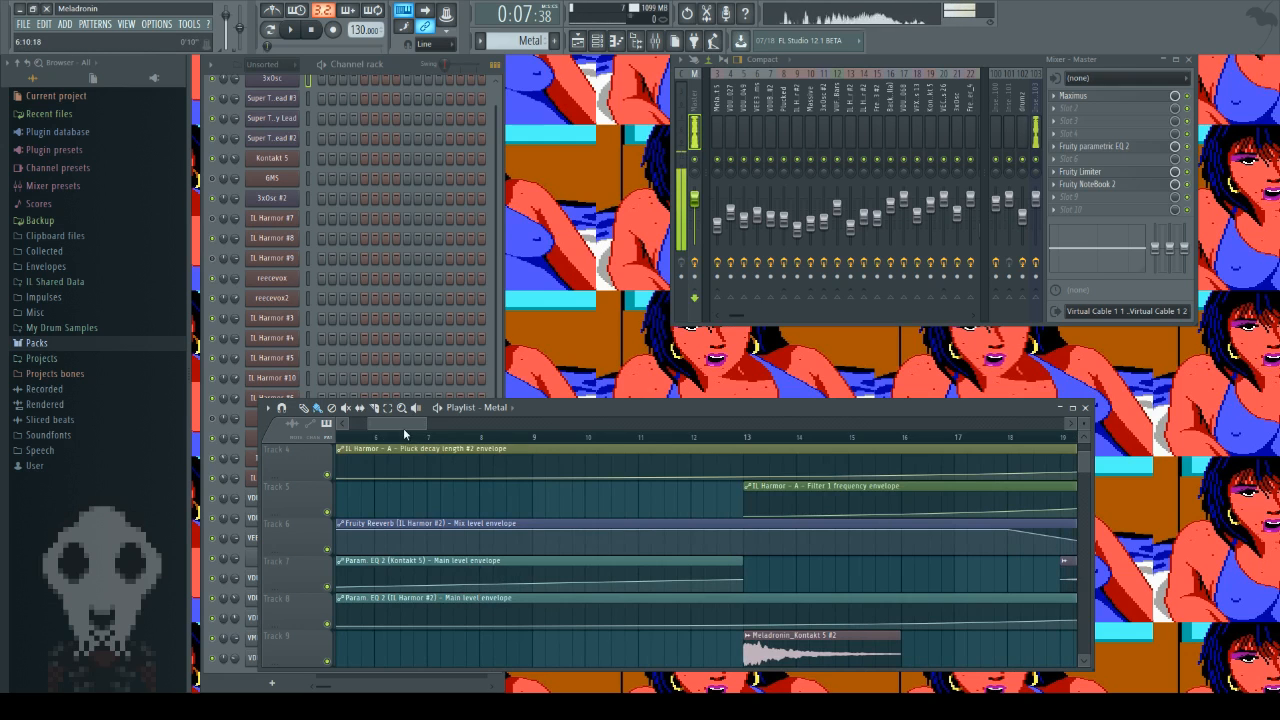
mouse_move(407, 430)
left_mouse_down()
mouse_move(393, 432)
mouse_move(413, 432)
left_mouse_up()
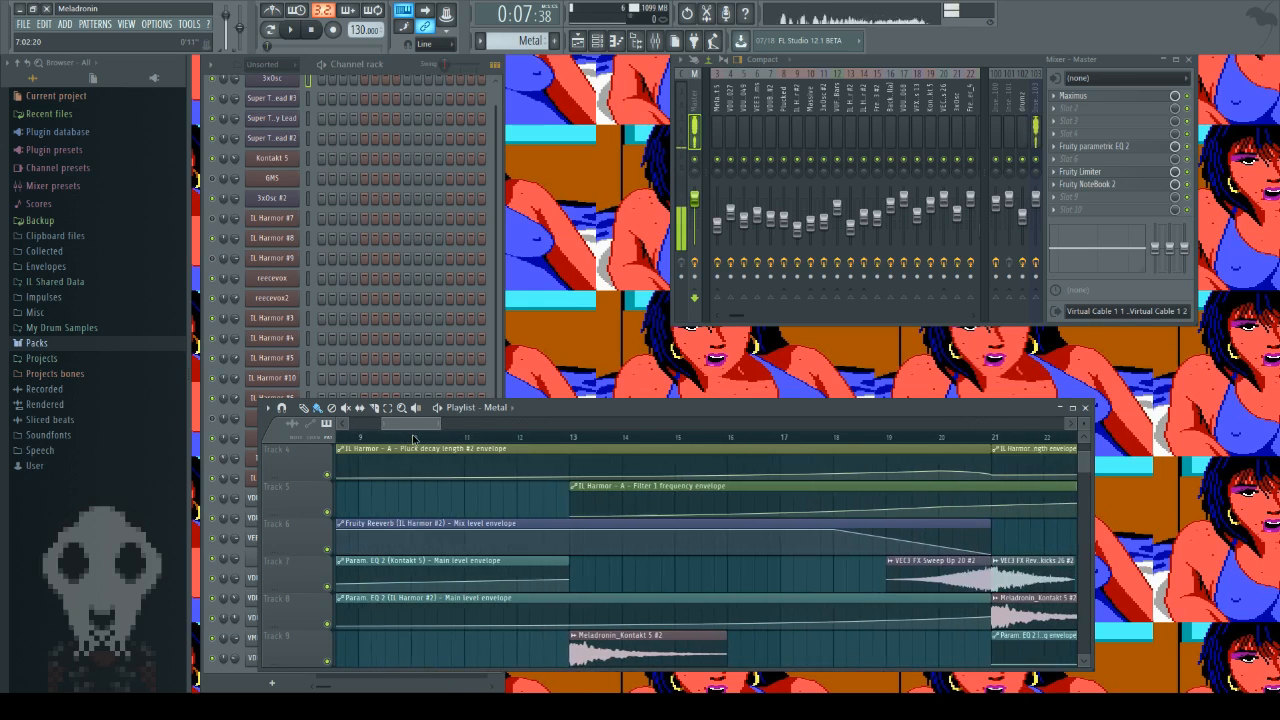
left_click(990, 437)
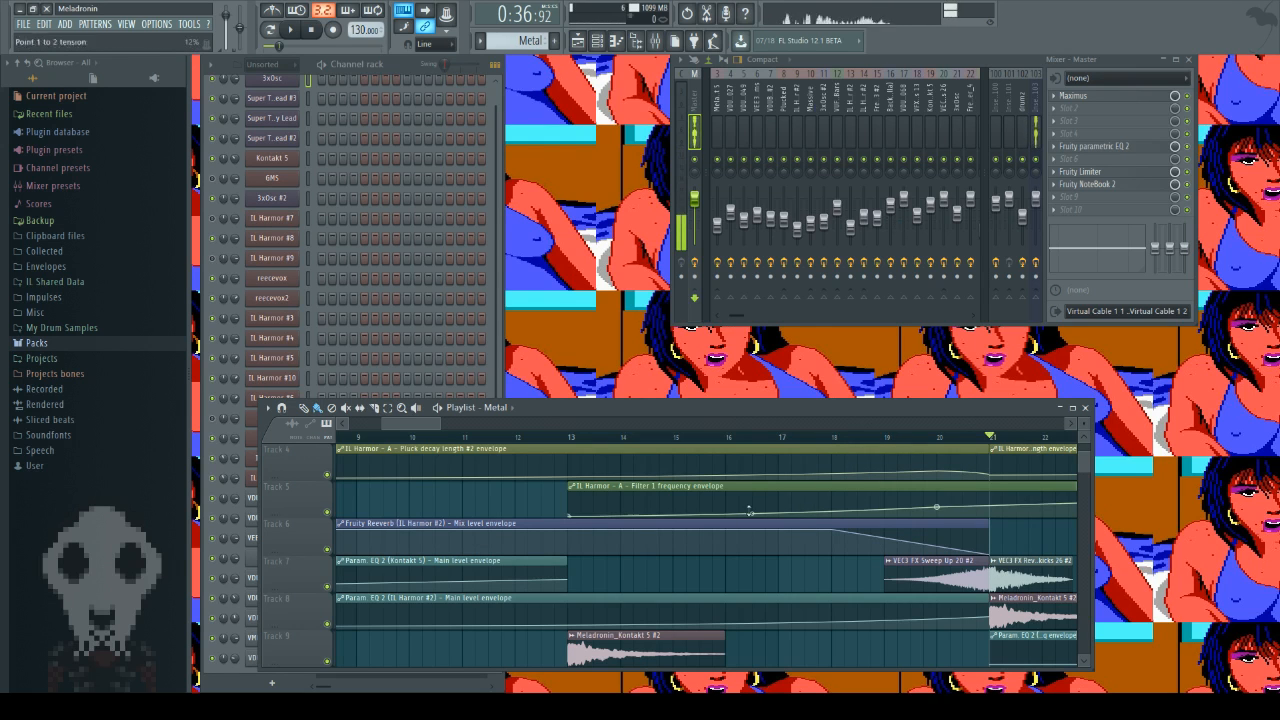
Step: Open the settings of the Fruity Reeverb mix level envelope on Track 6 and close them
double_click(562, 526)
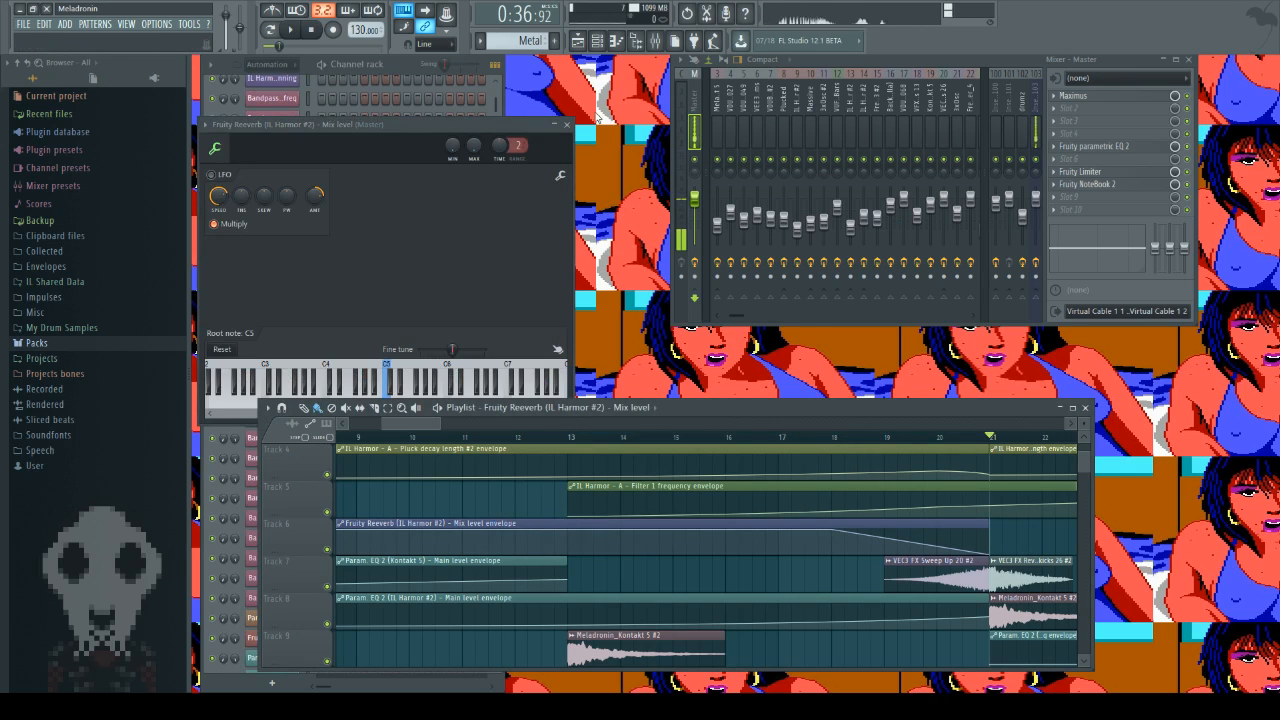
left_click(569, 124)
scroll(477, 552, "up", 3)
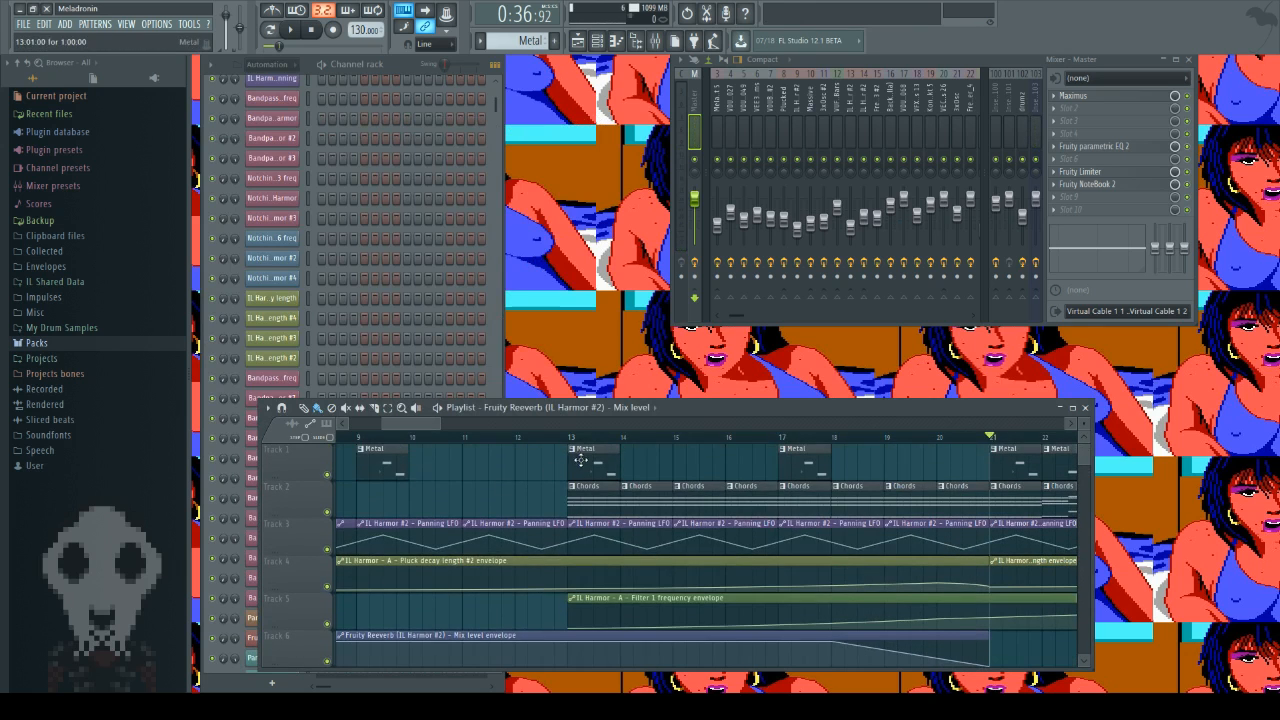
Step: Open the Metal clip at bar 13, view the synth settings of its IL Harmor #2 channel and close them
double_click(579, 459)
left_click(358, 207)
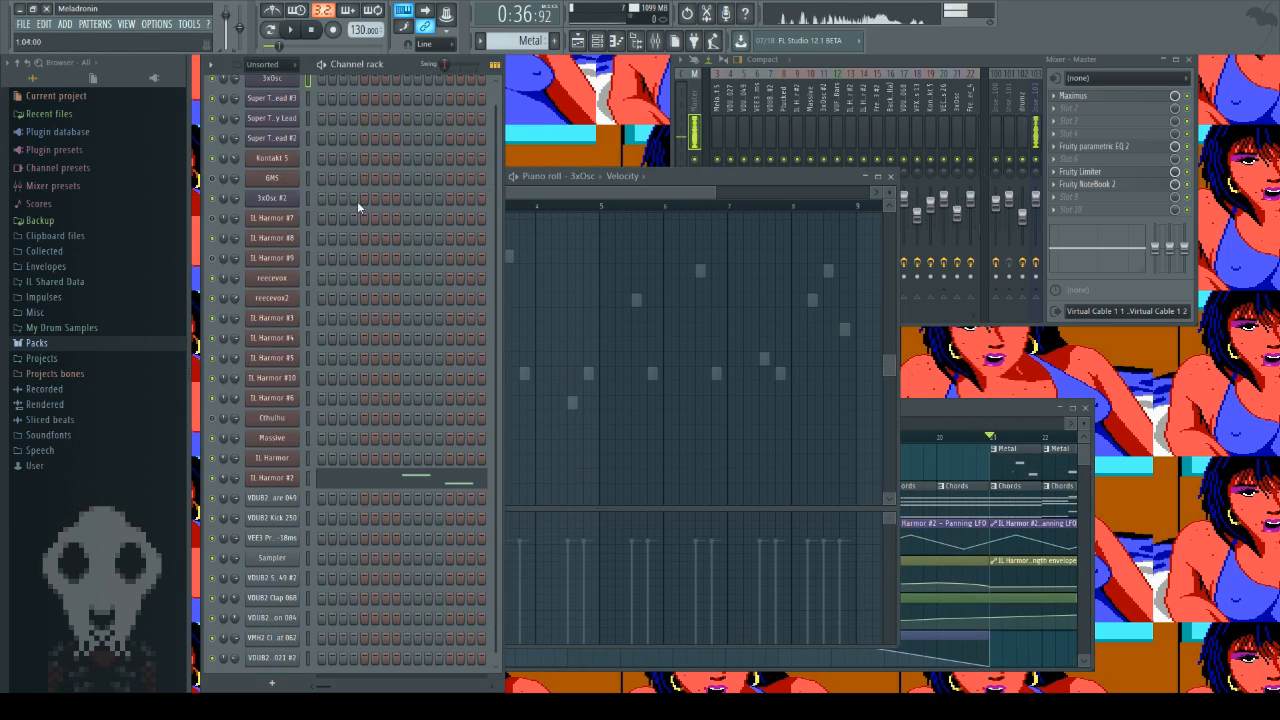
left_click(285, 476)
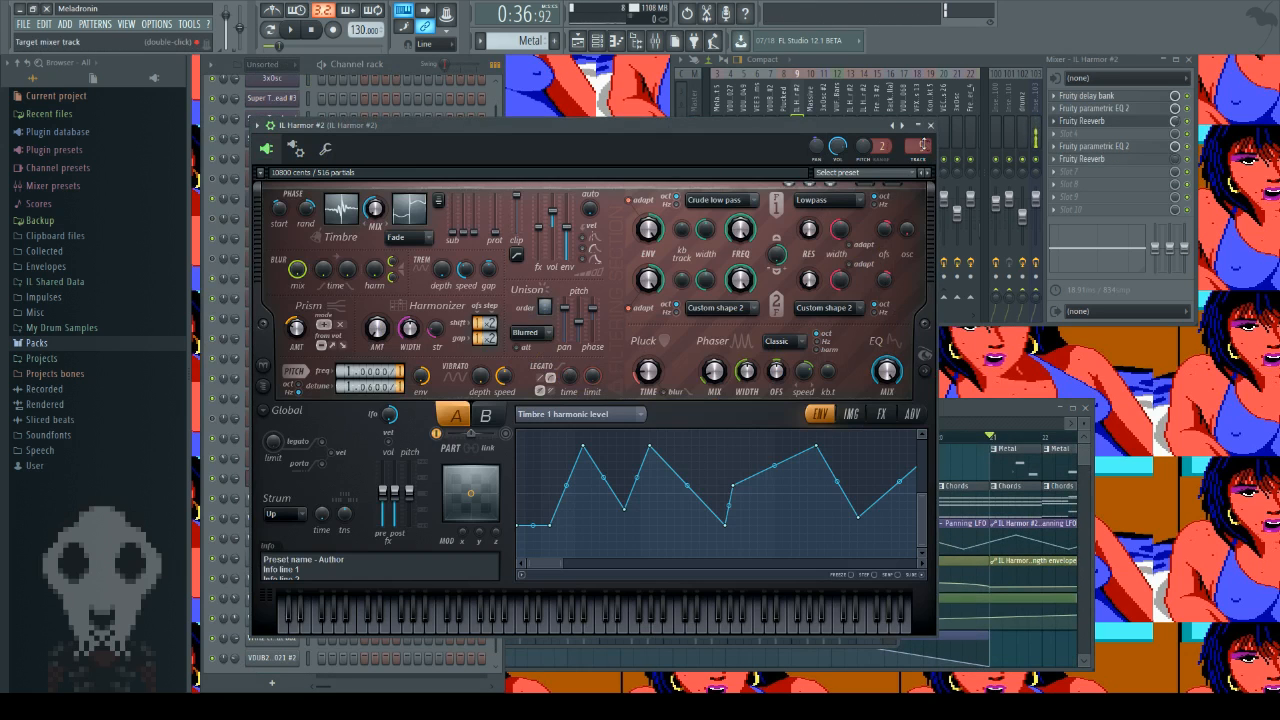
left_click(930, 125)
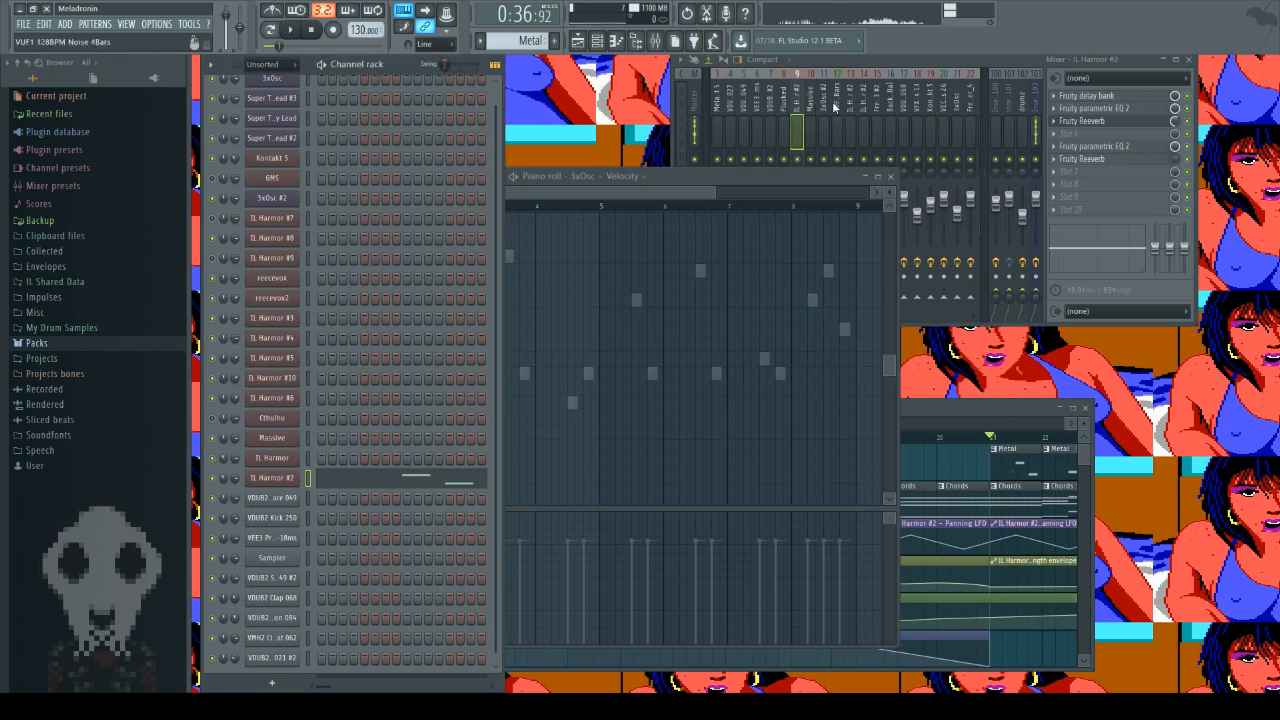
Step: Inspect the Fruity parametric EQ 2 in slot 2 of the IL Harmor #2 mixer track, review the playlist, and close the EQ
left_click(945, 62)
left_click(1141, 112)
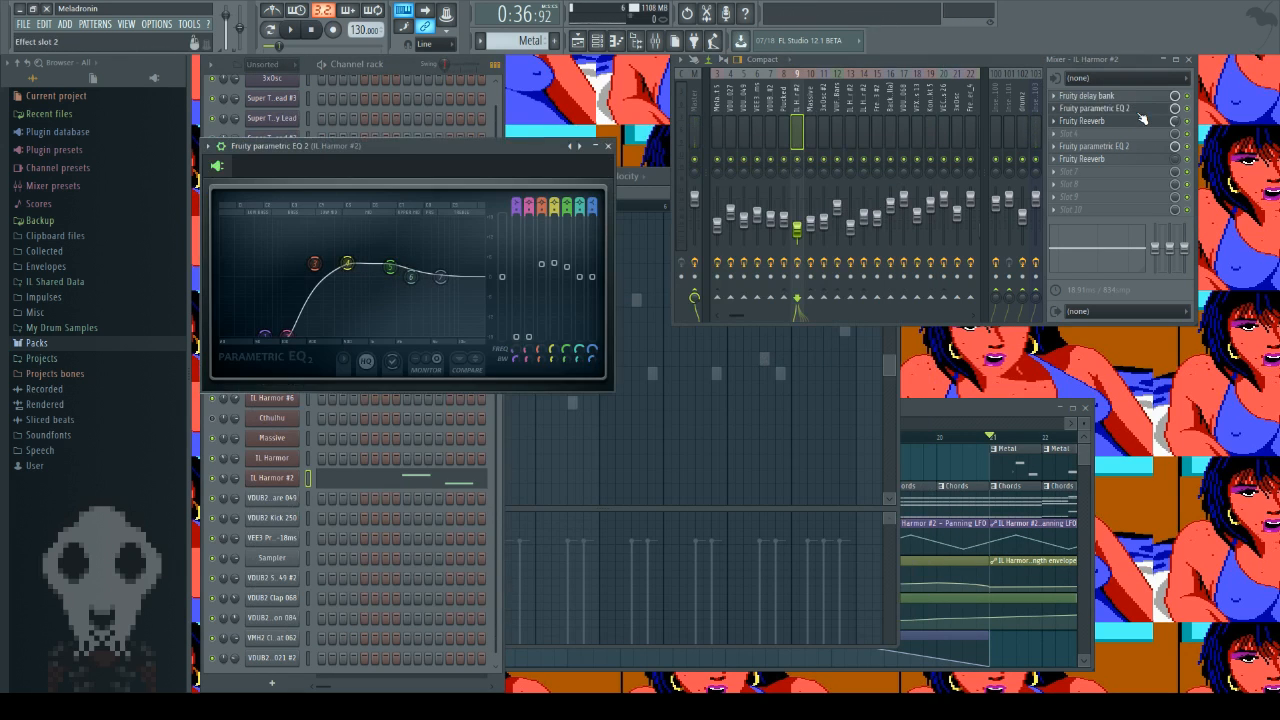
left_click(920, 406)
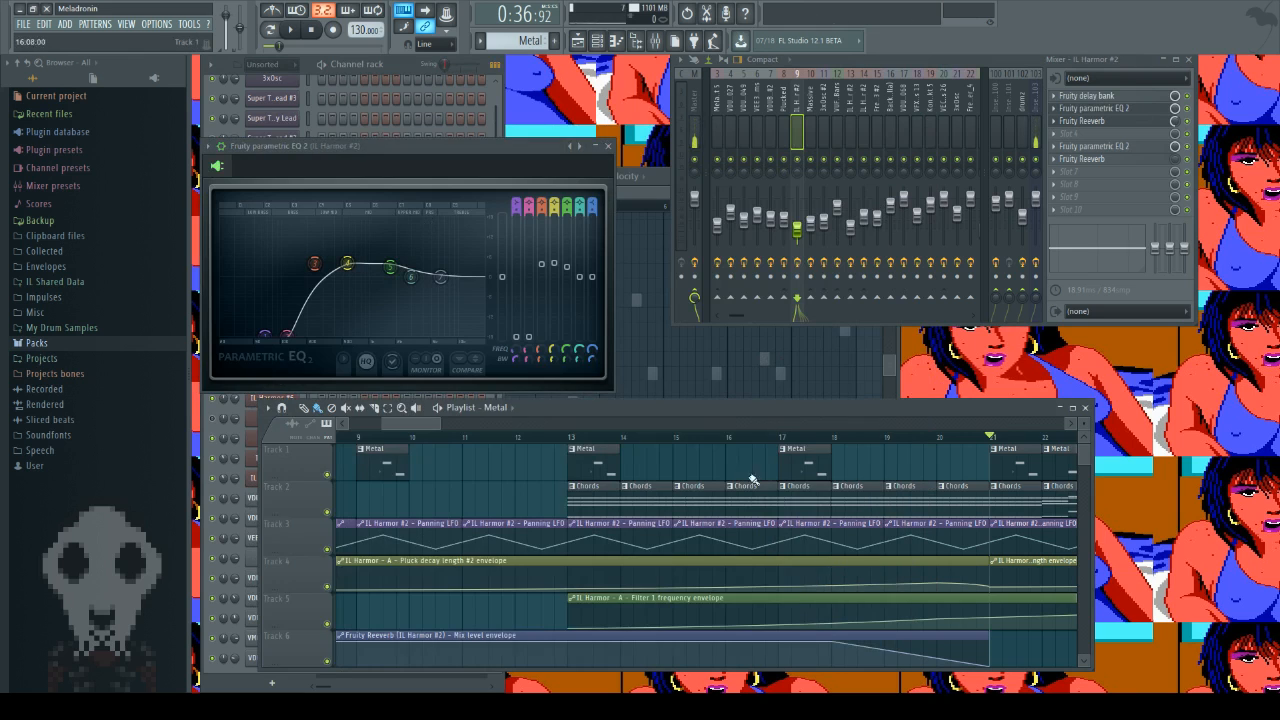
mouse_move(531, 438)
left_mouse_down()
mouse_move(197, 463)
mouse_move(747, 455)
mouse_move(573, 455)
mouse_move(943, 470)
mouse_move(1089, 458)
left_mouse_up()
left_click(610, 146)
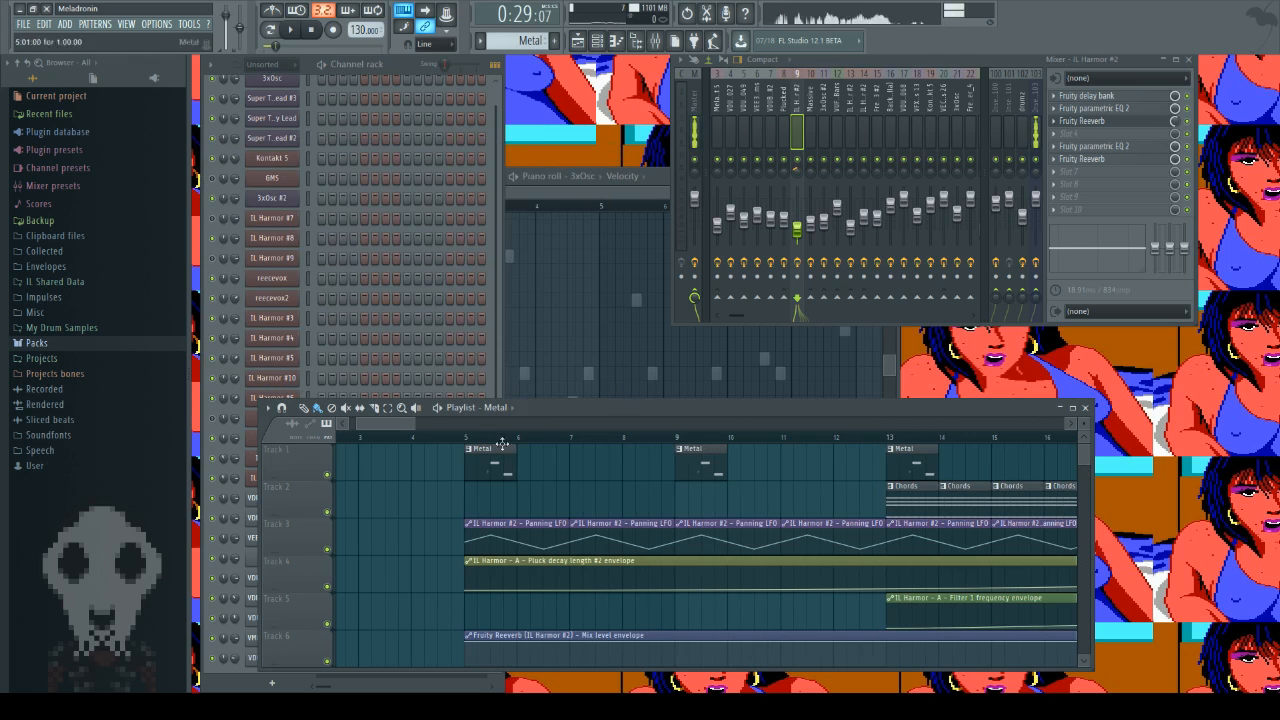
Step: Show the playlist around bar 21, then inspect and close the Fruity parametric EQ 2 in slot 5 of the IL Harmor #2 track
left_click_drag(399, 424, 449, 425)
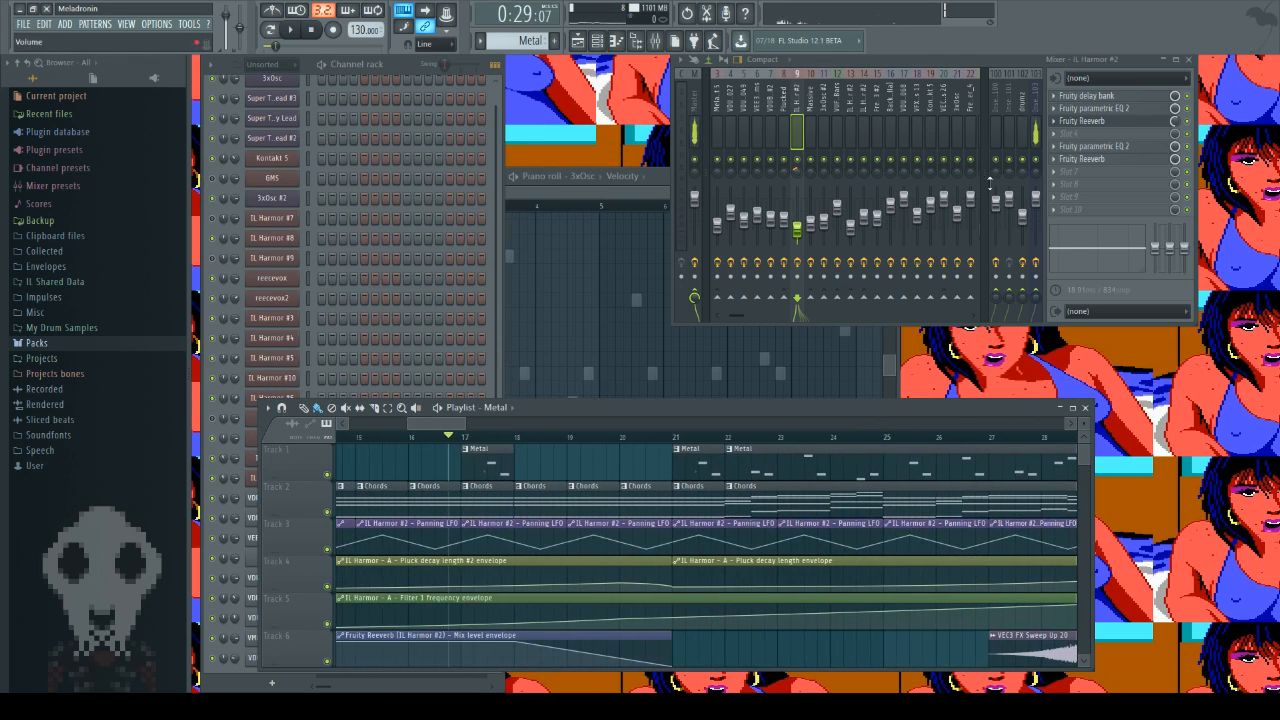
left_click(1112, 147)
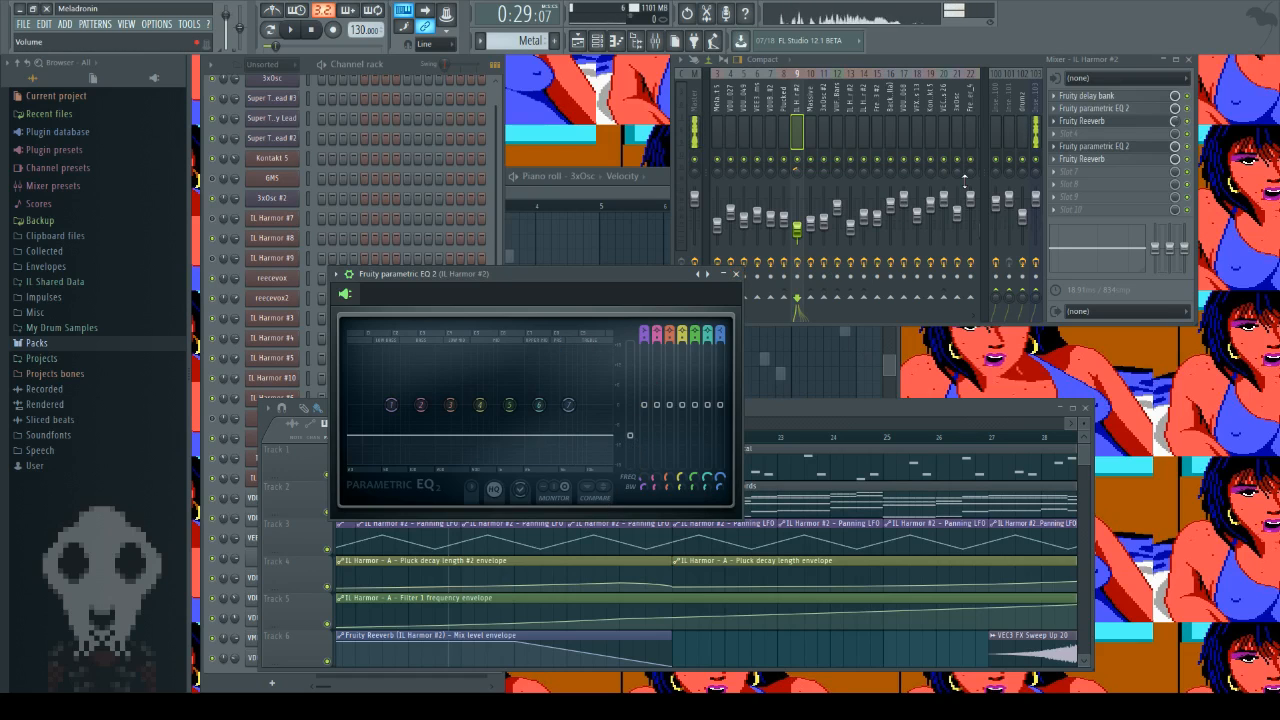
left_click(736, 276)
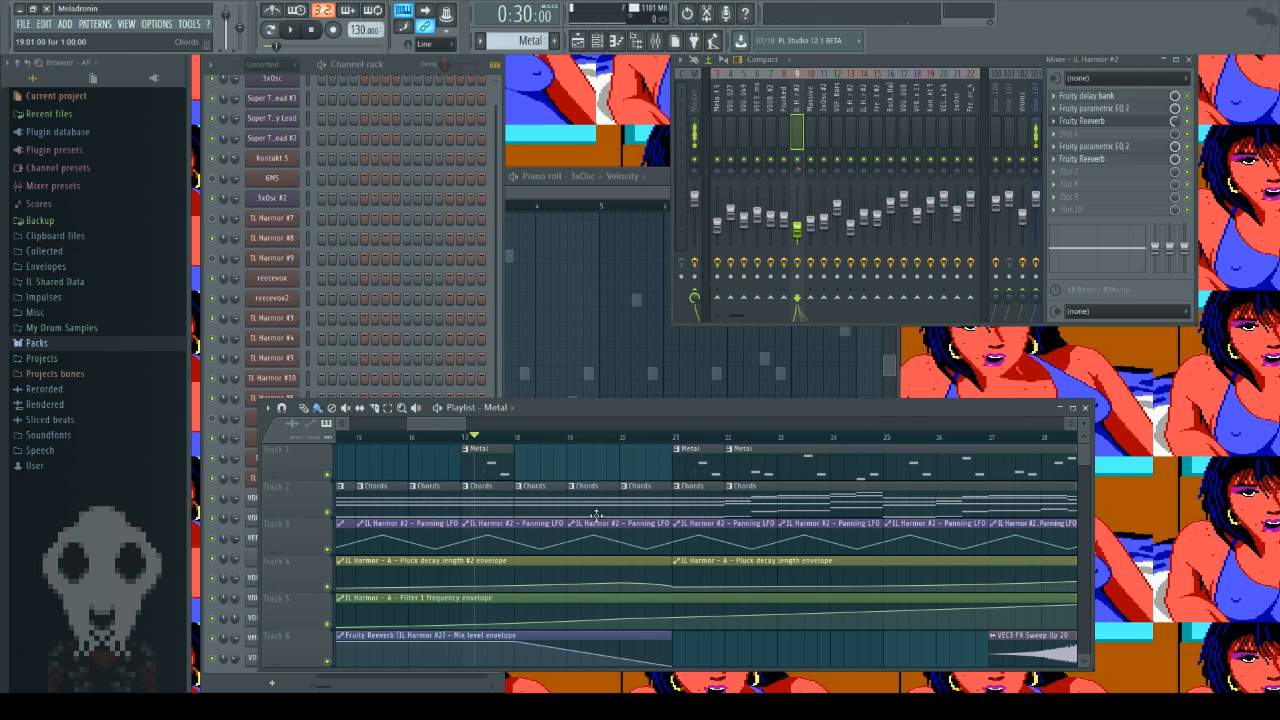
Step: Inspect the Fruity Reeverb effects in slots 3 and 6 of the IL Harmor #2 track, leaving only the slot 3 one open above the playlist
left_click(1109, 121)
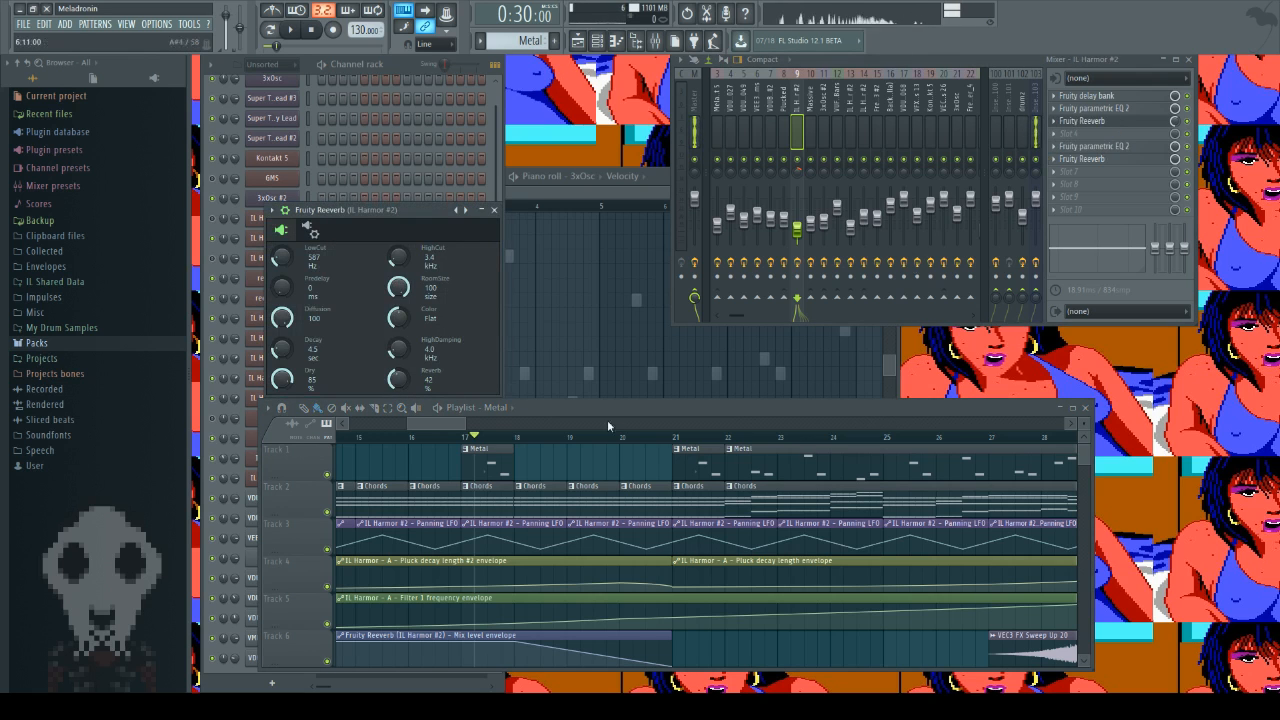
mouse_move(443, 428)
left_mouse_down()
mouse_move(416, 437)
mouse_move(643, 437)
mouse_move(563, 437)
left_mouse_up()
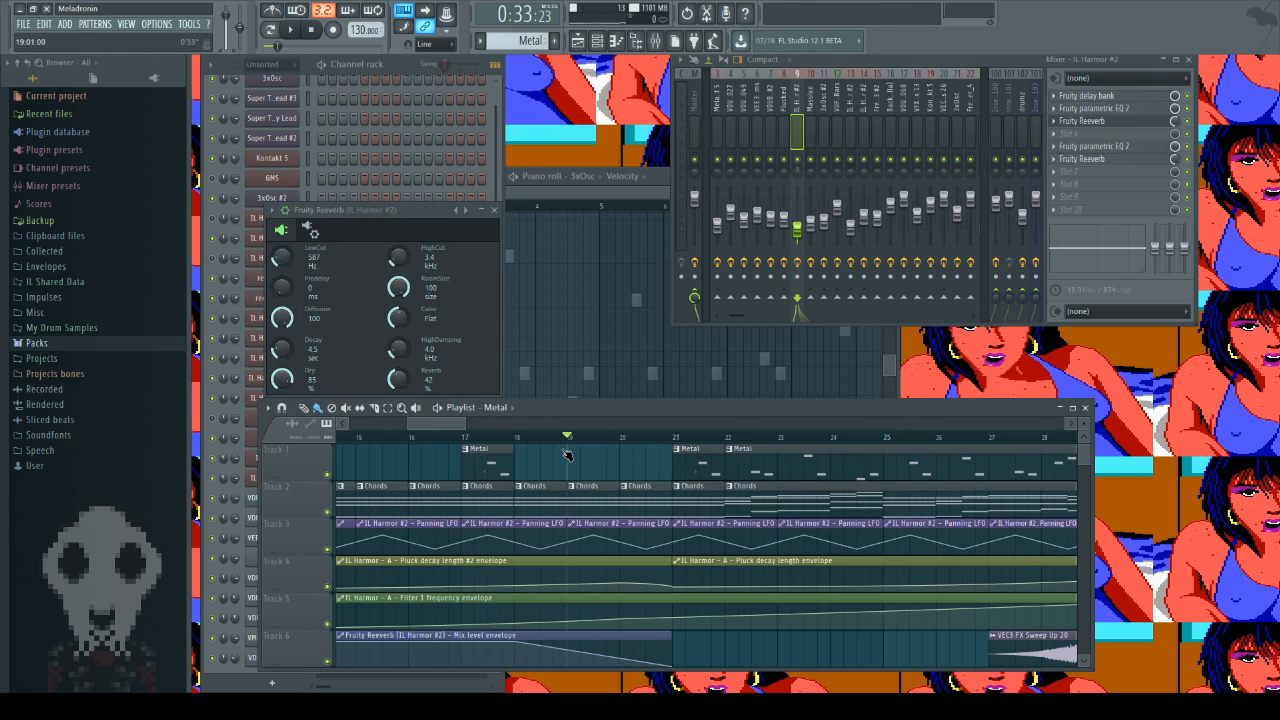
left_click(1082, 158)
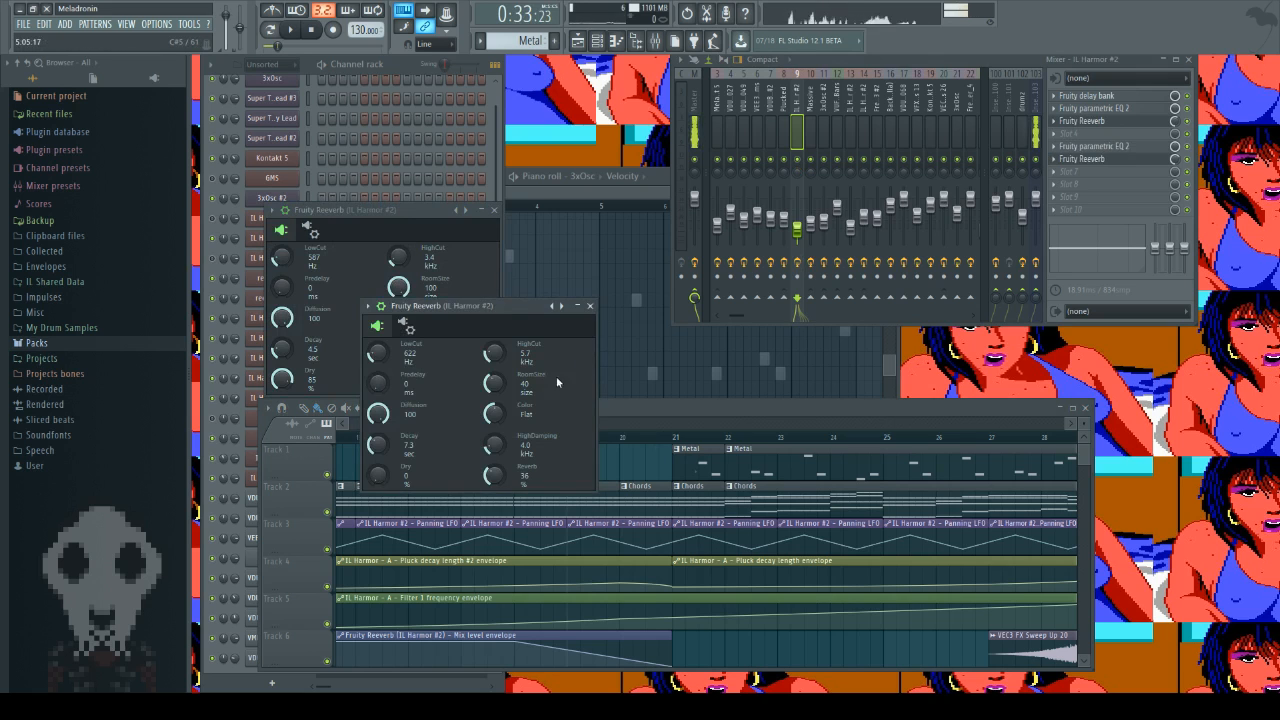
left_click(592, 308)
left_click_drag(420, 214, 475, 183)
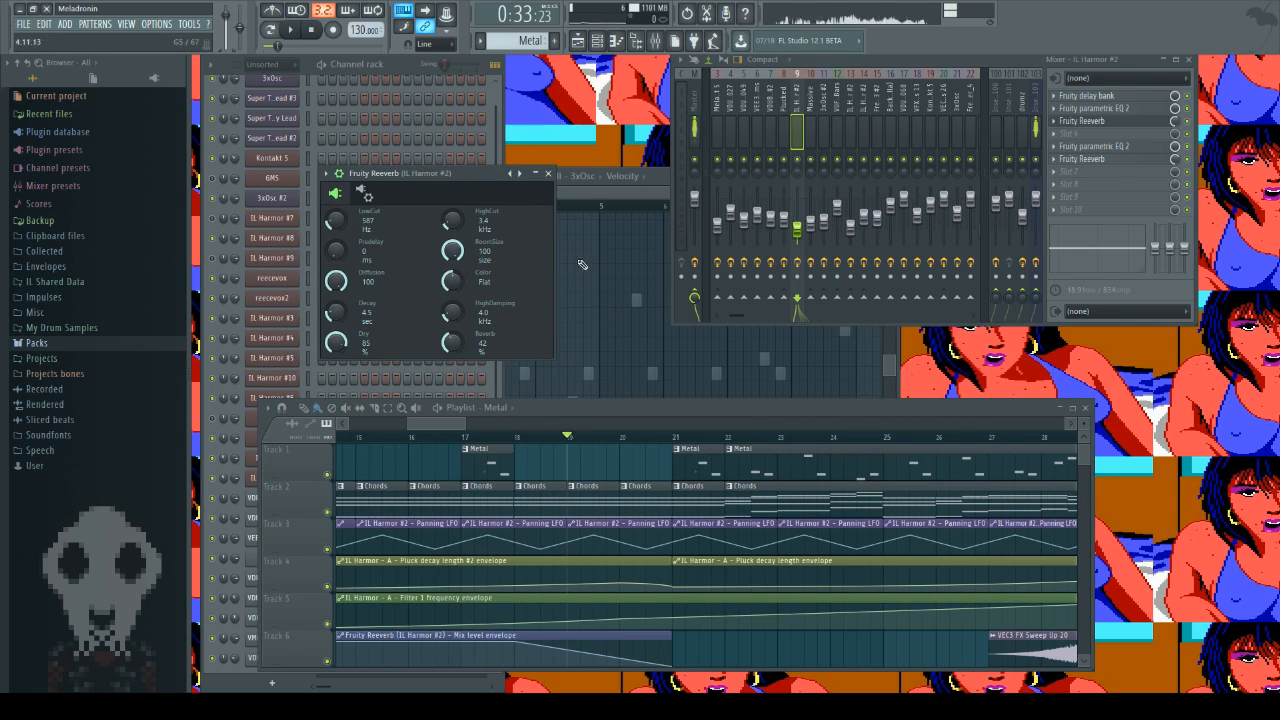
Step: Close the Fruity Reeverb window, play the song from bar 21 of the playlist, and stop it
left_click(549, 175)
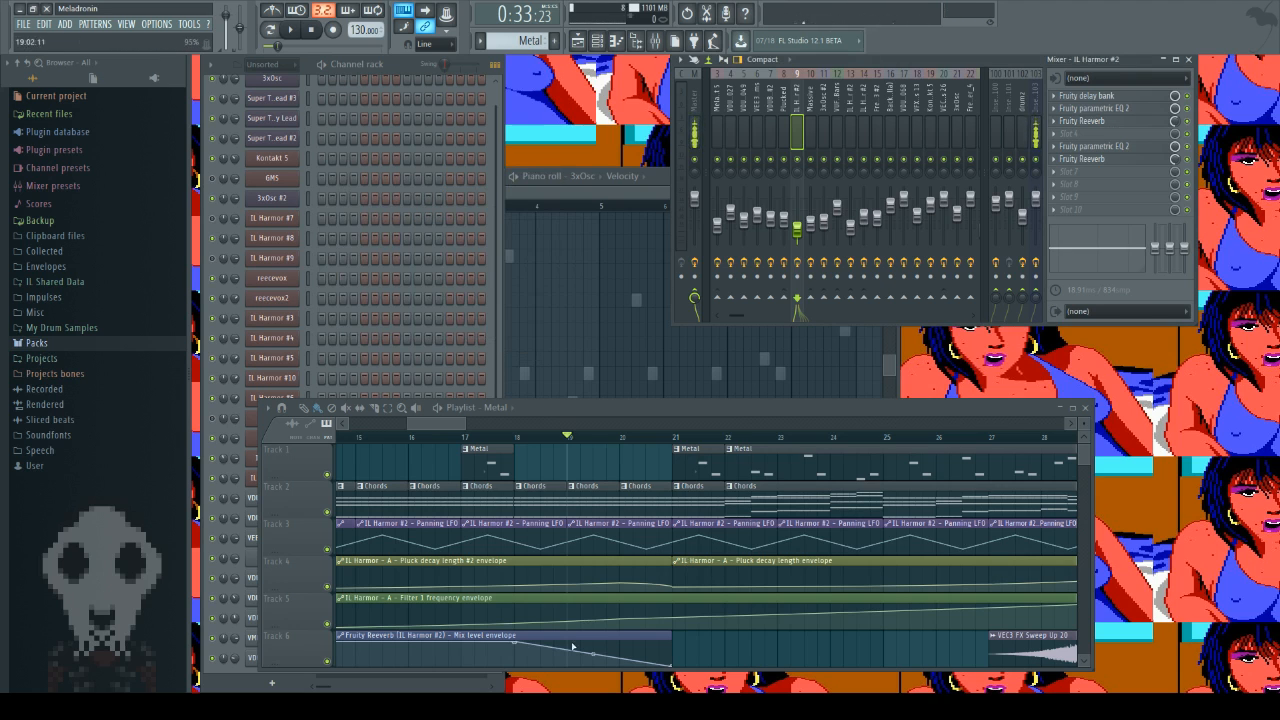
left_click(675, 437)
left_click(291, 30)
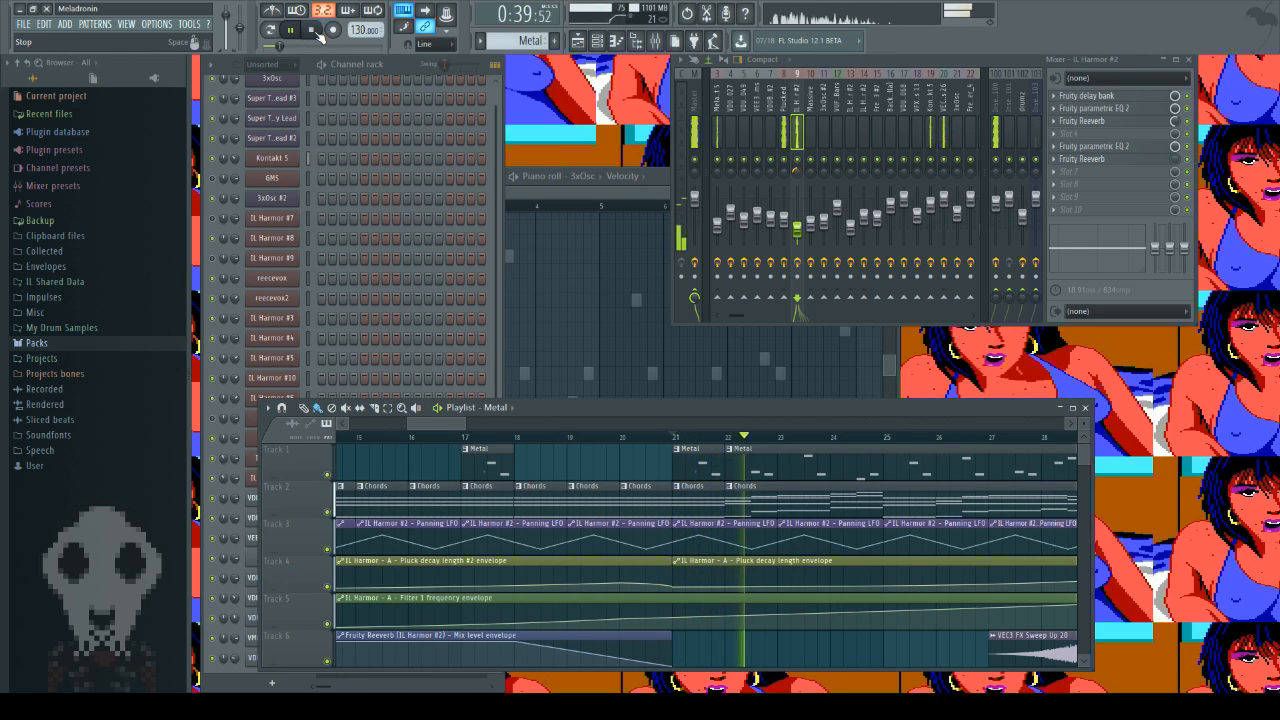
left_click(315, 31)
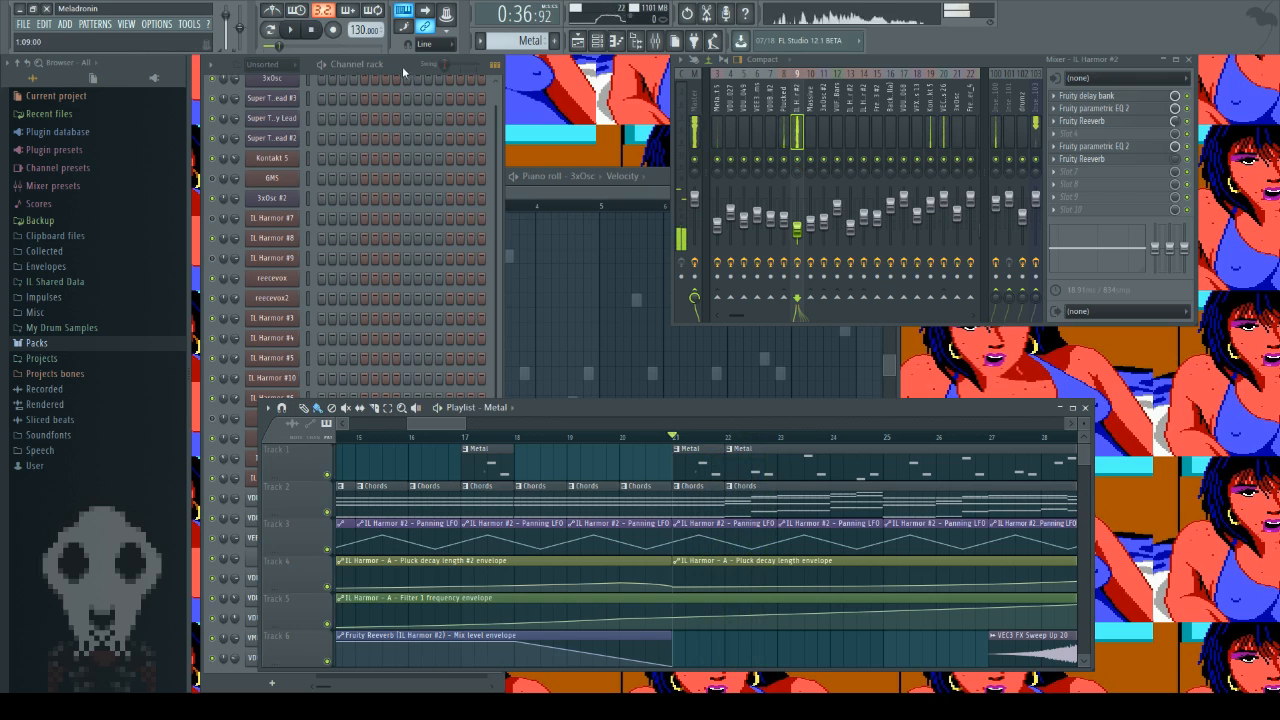
Step: Open the IL Harmor #2 synth from the channel rack and audition its sound by playing a series of notes
left_click(322, 63)
left_click(313, 31)
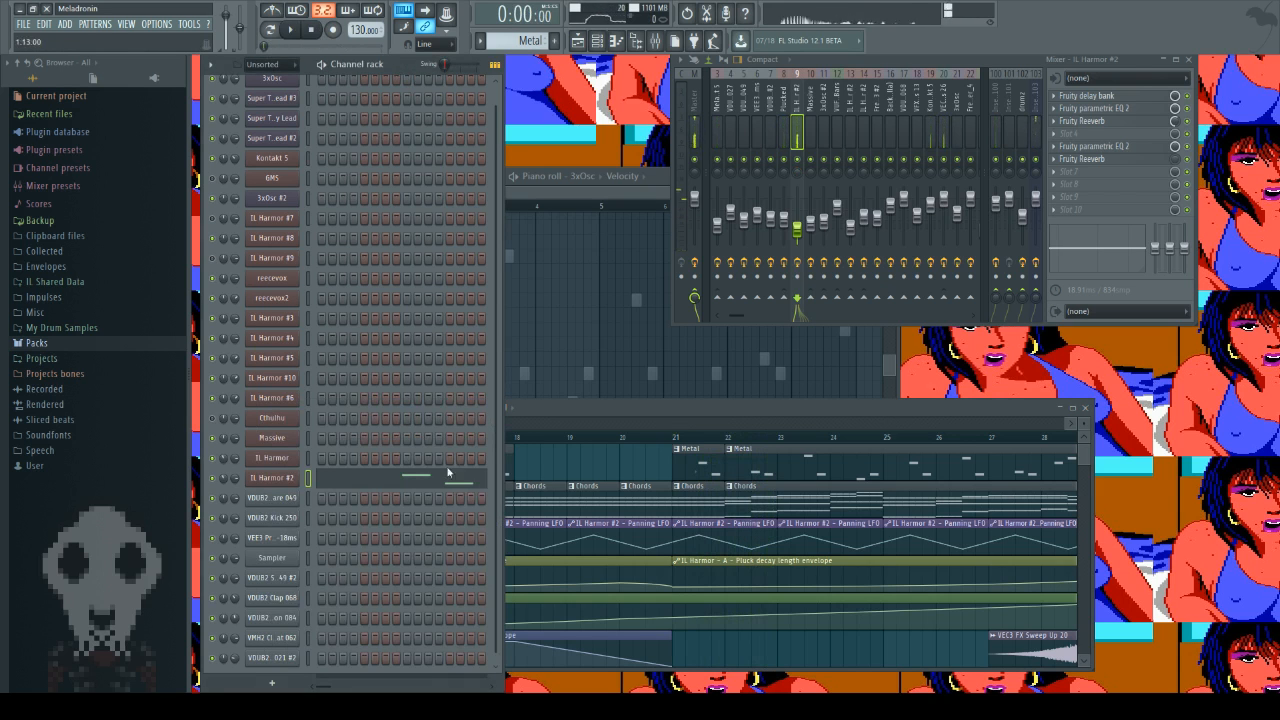
left_click(284, 479)
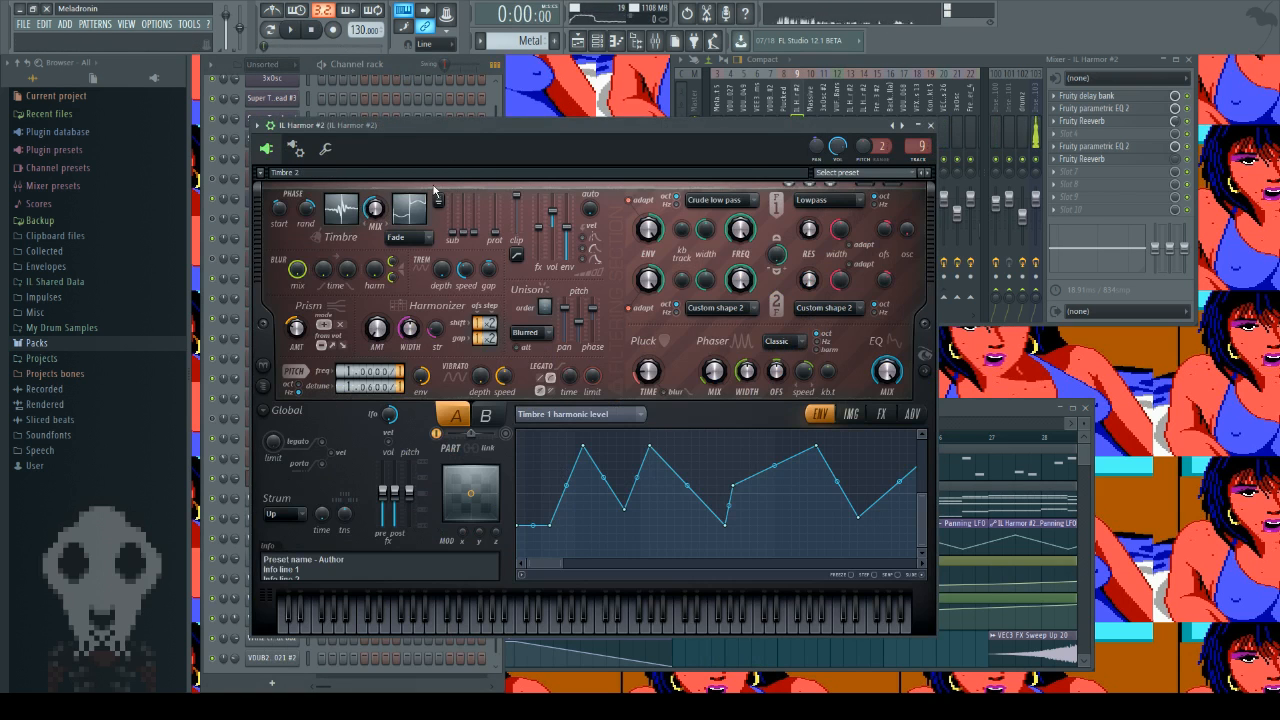
key("e")
key("m")
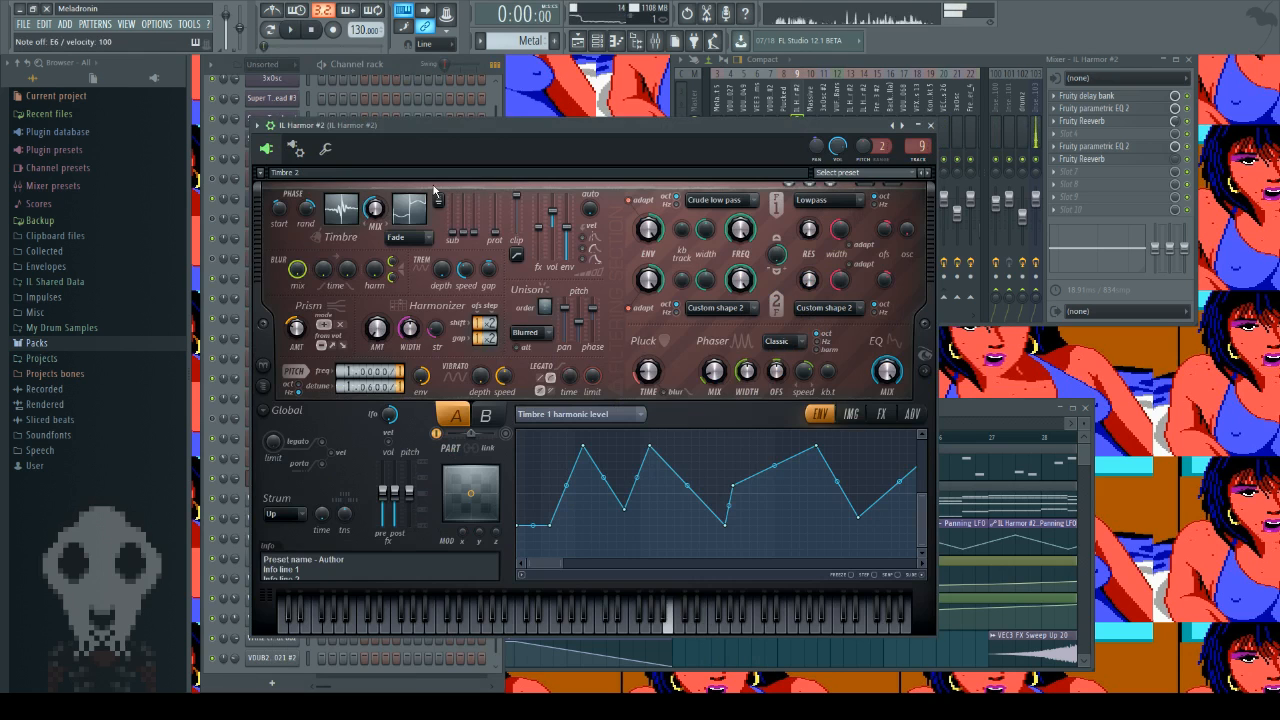
key("n")
key("b")
key("c")
key("x")
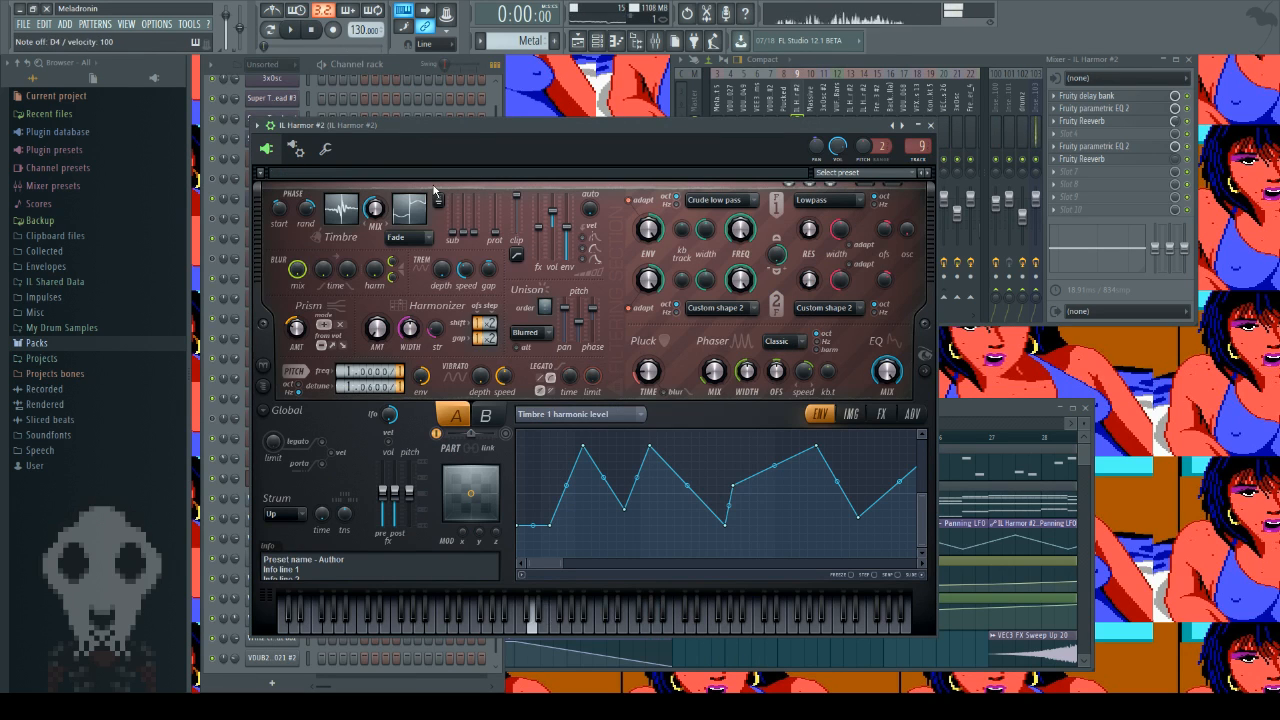
key("z")
key("w")
key("q")
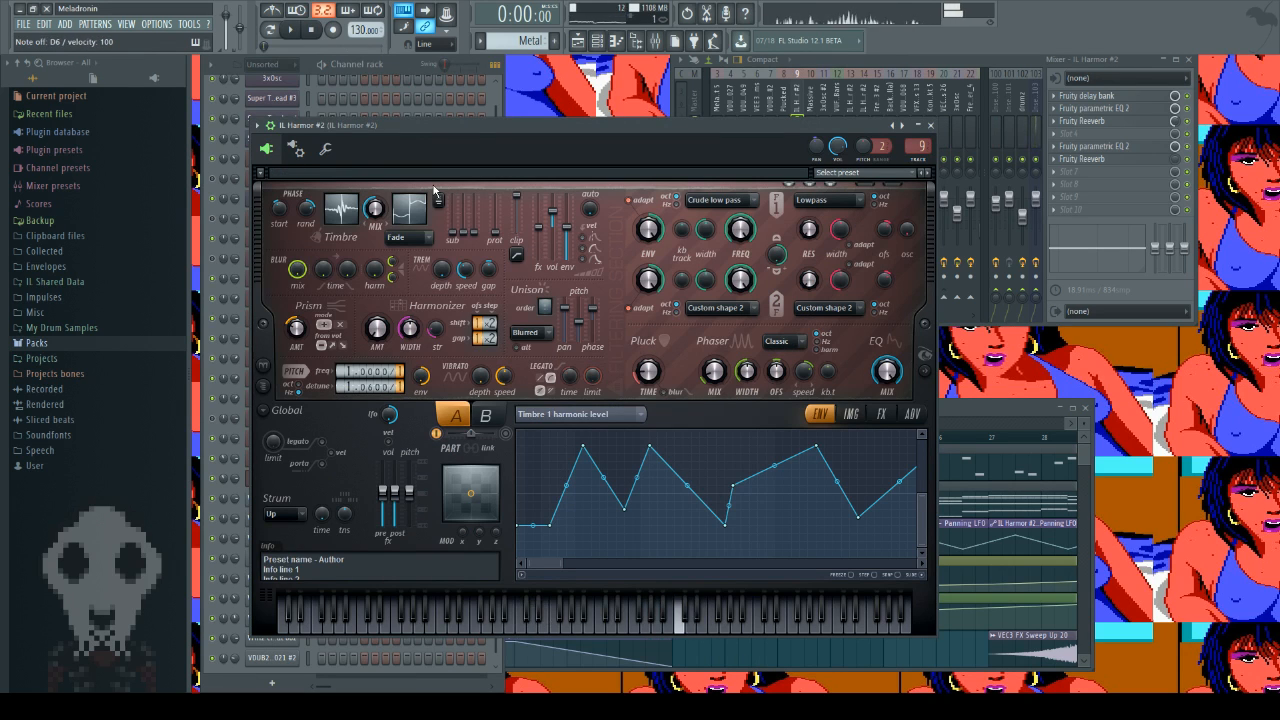
key("n")
key("v")
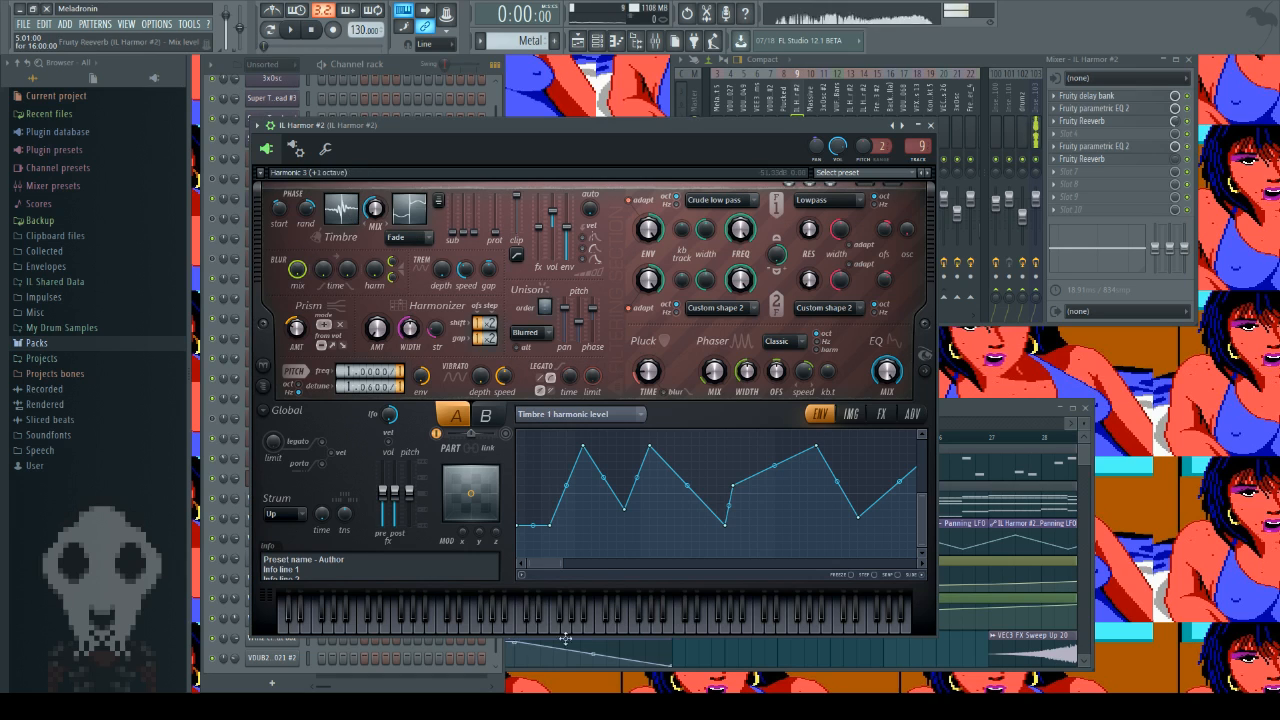
Step: Inspect the Timbre 1 and Timbre 2 harmonic level graphs of IL Harmor #2, ending on a close view of Timbre 1
left_click_drag(531, 567, 915, 568)
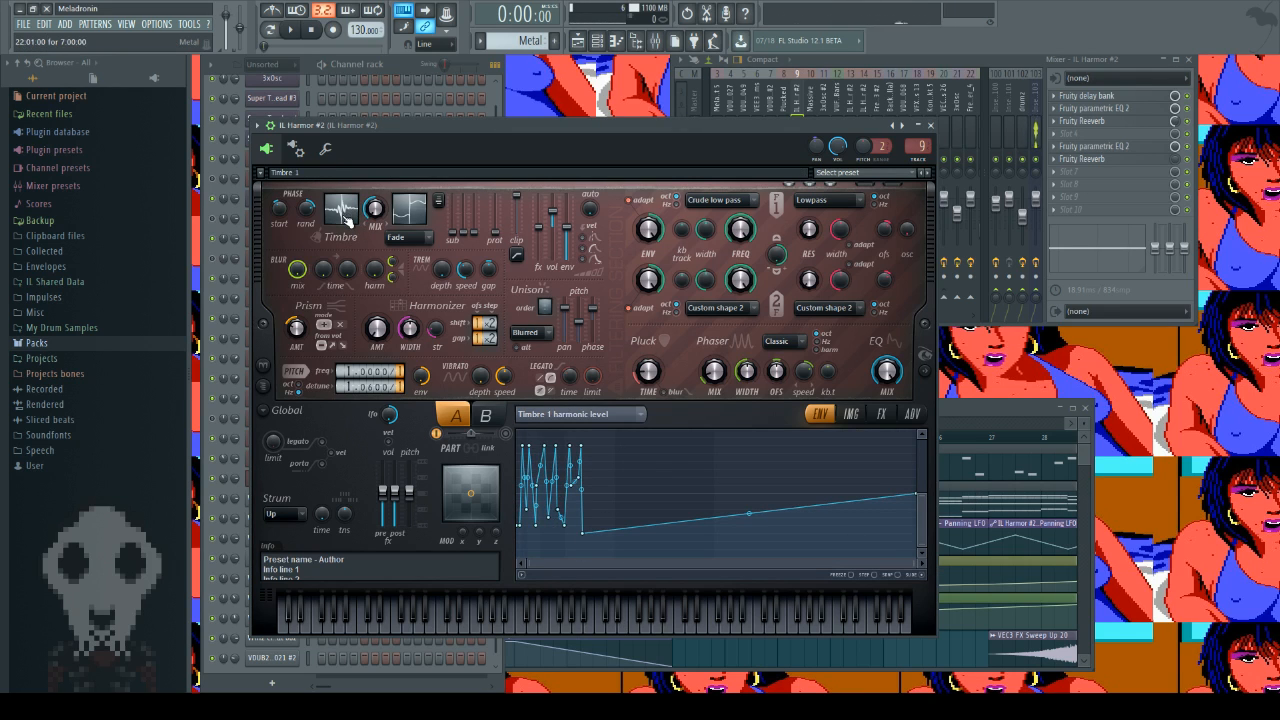
left_click(412, 215)
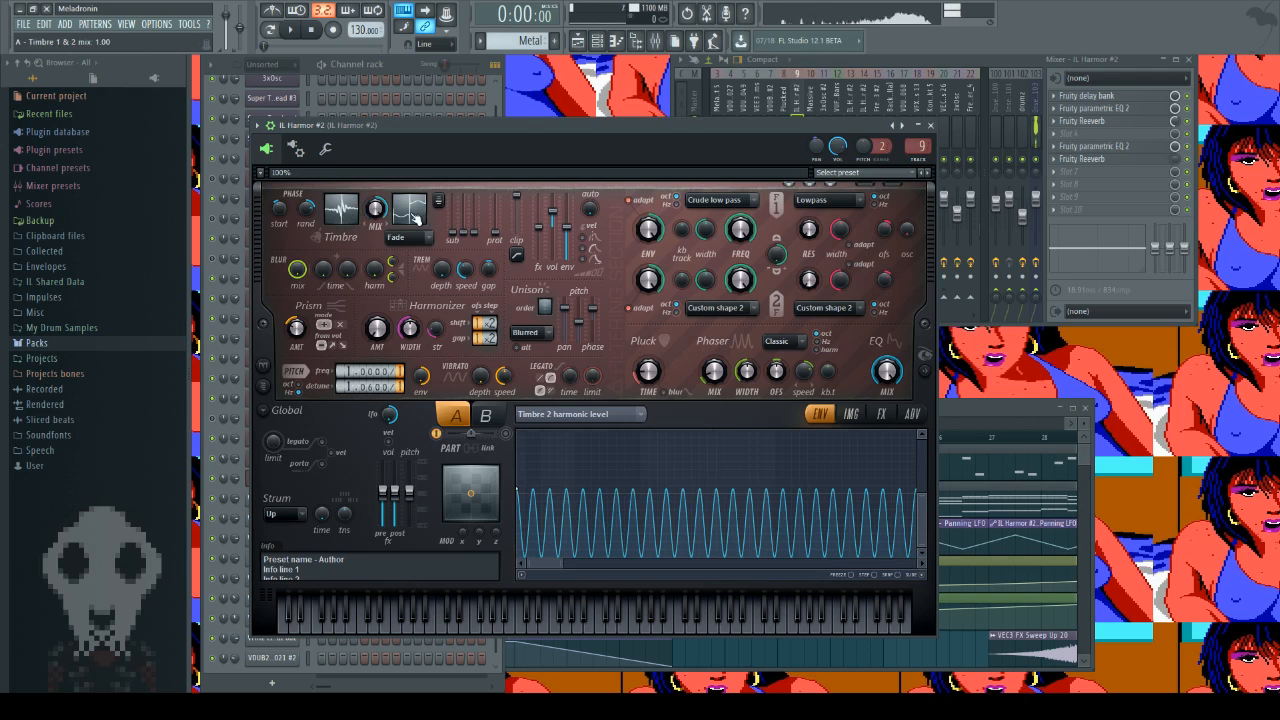
left_click(339, 212)
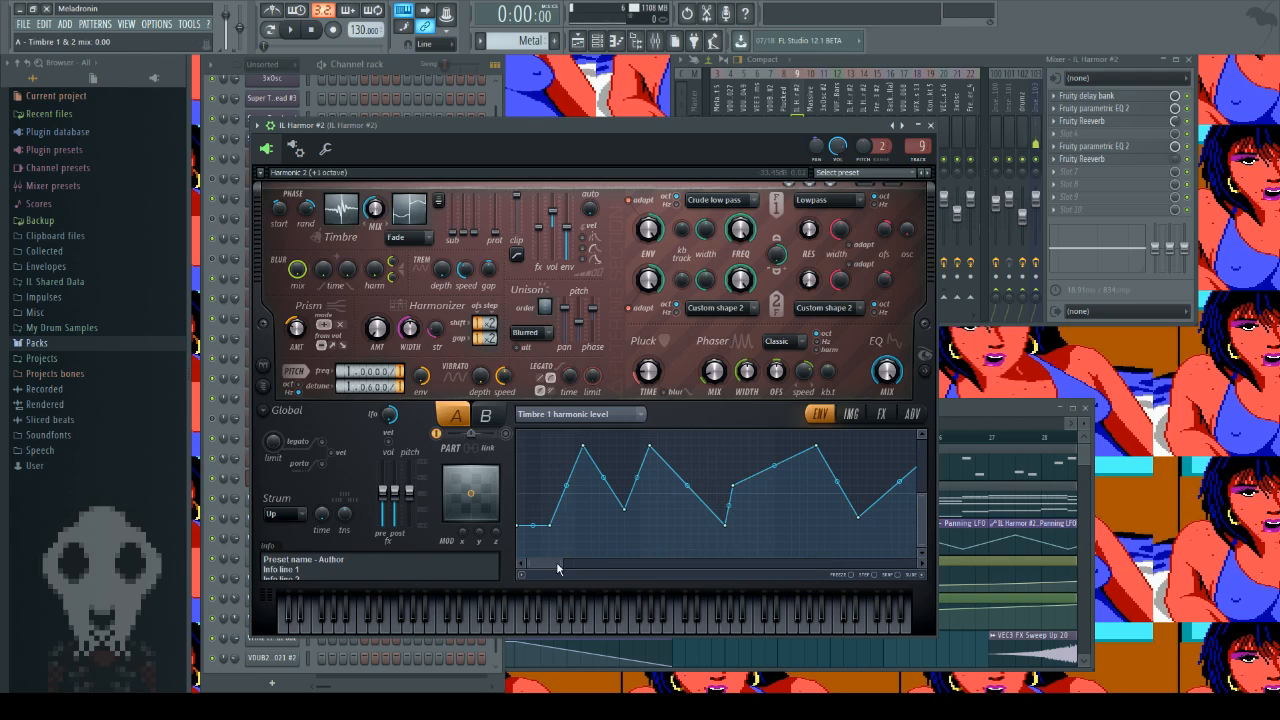
mouse_move(557, 565)
left_mouse_down()
mouse_move(574, 565)
mouse_move(548, 565)
left_mouse_up()
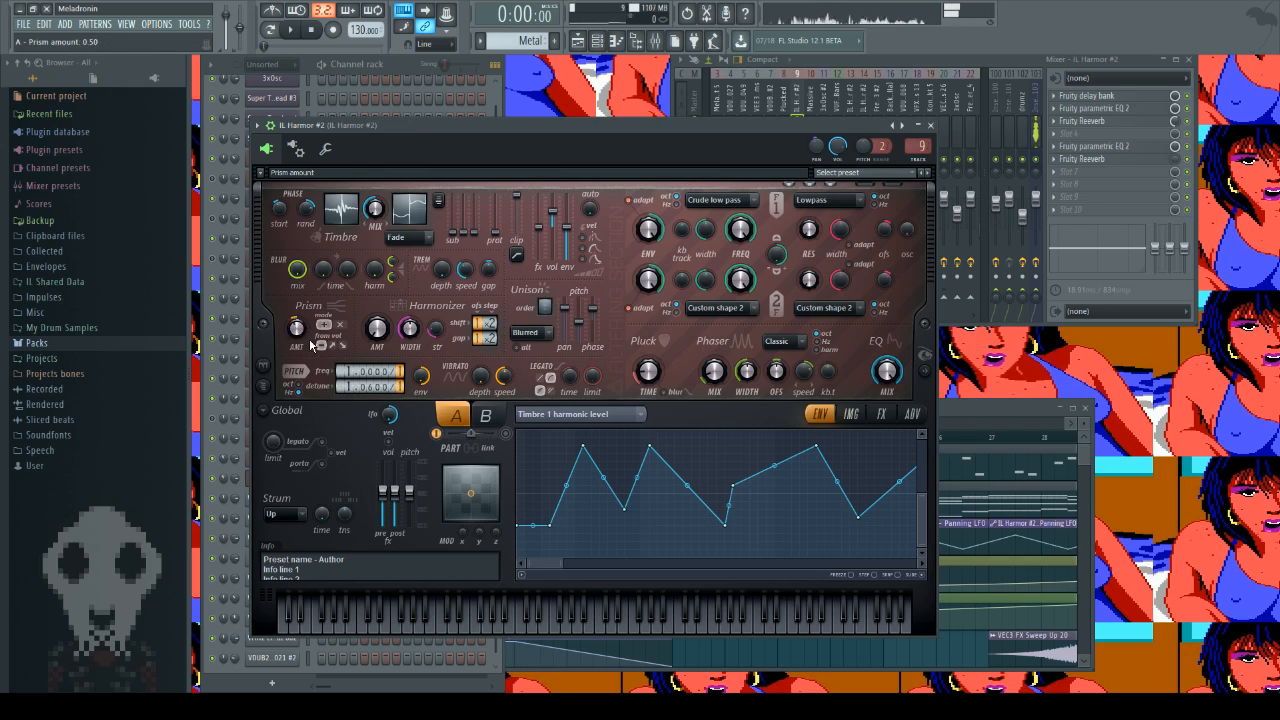
Step: Audition the synth with several notes while the Prism amount is off
key("q")
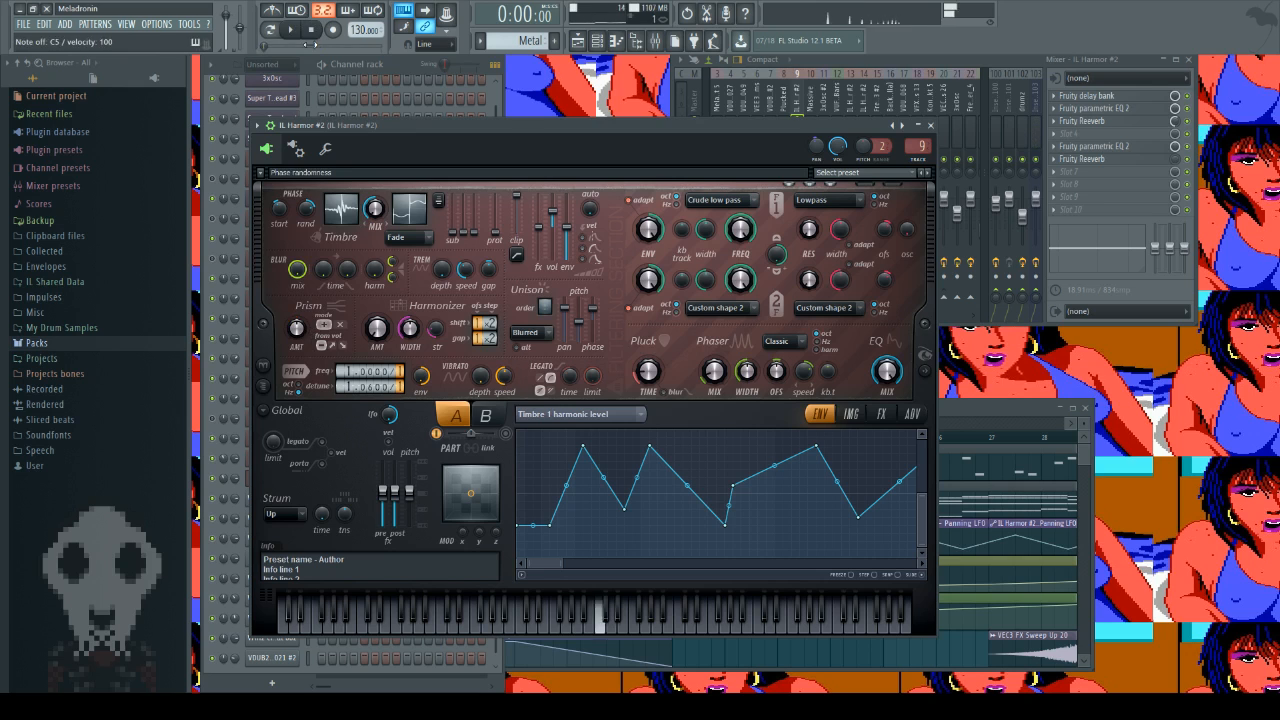
key("y")
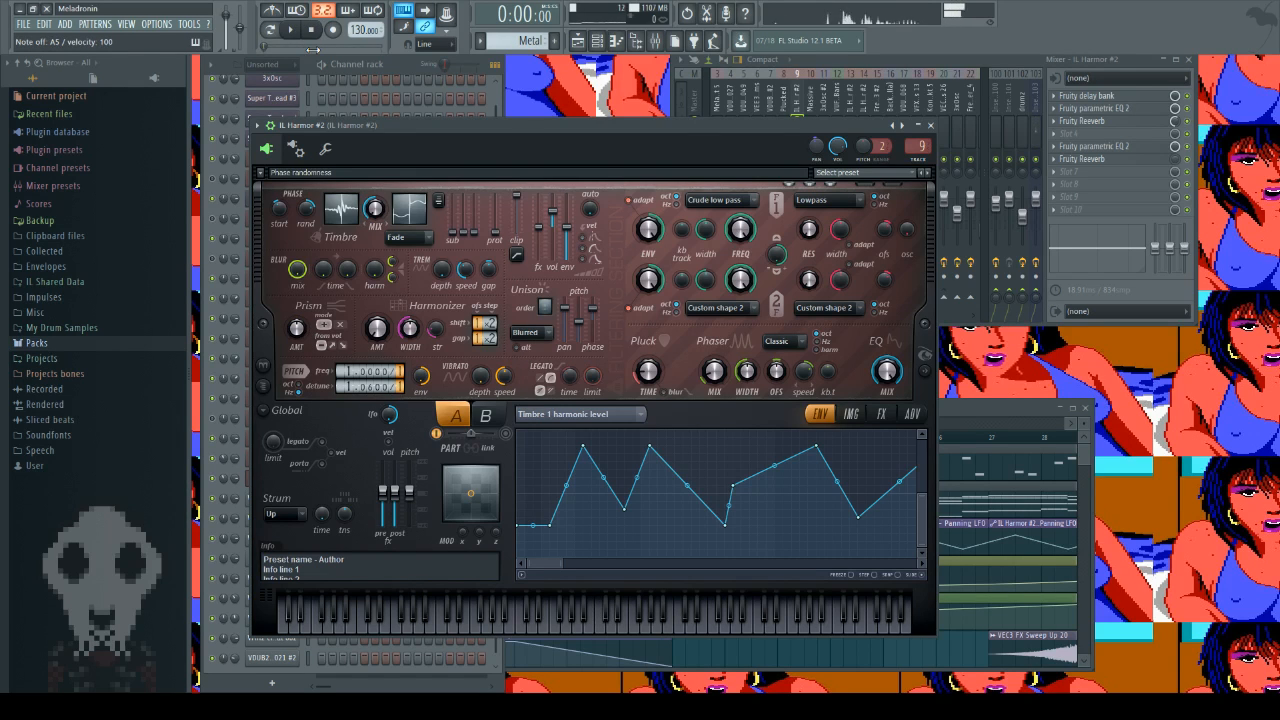
key("p")
key("i")
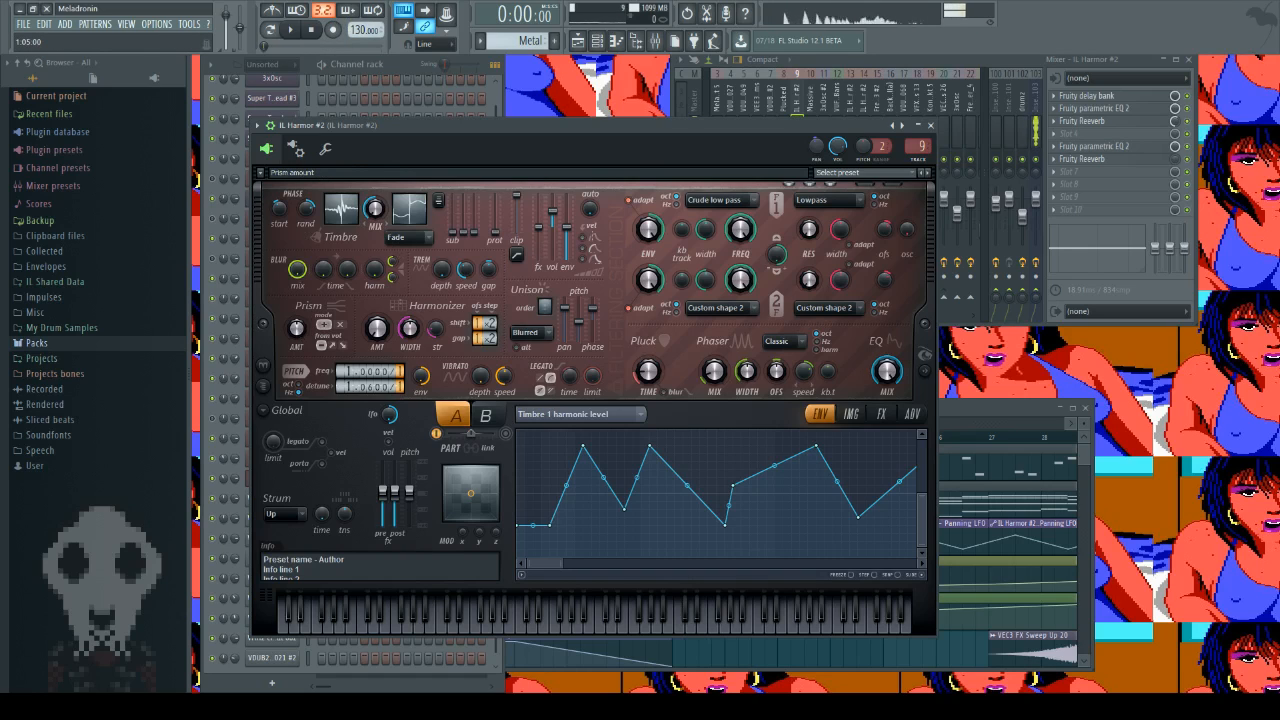
Step: Raise the Prism amount of part A and audition the metallic sound with several notes
left_click_drag(297, 329, 297, 325)
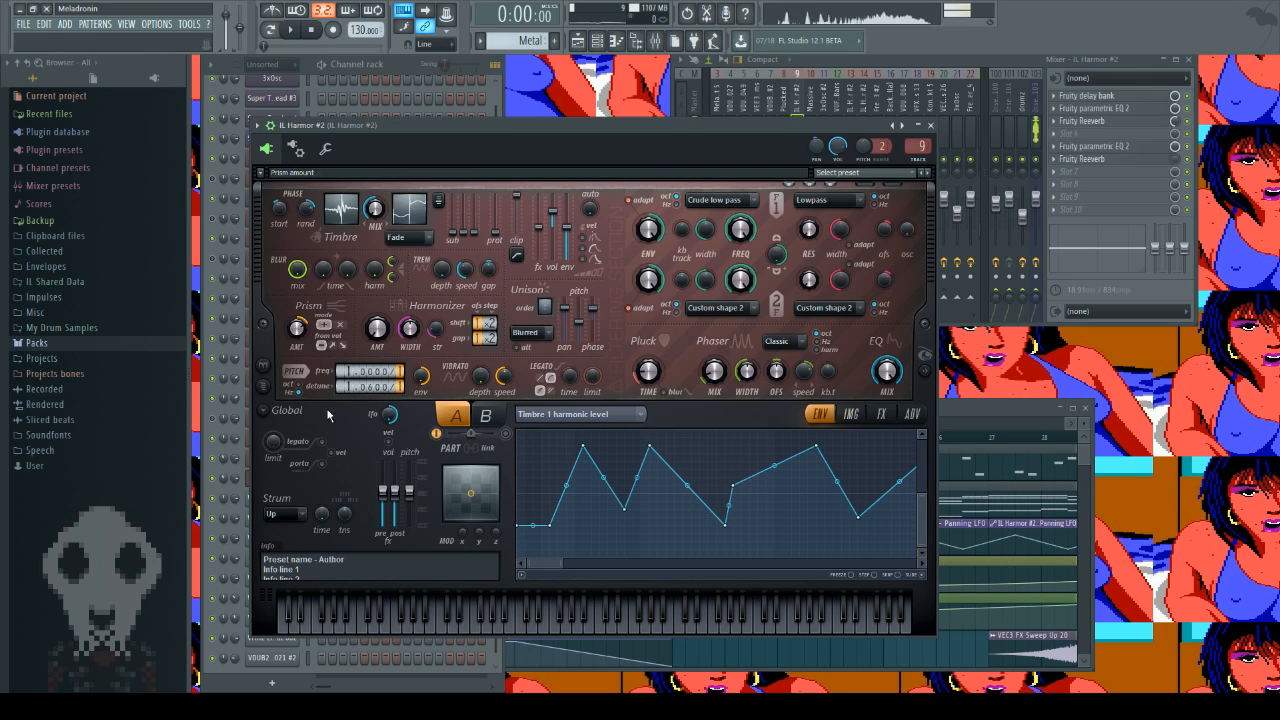
key("e")
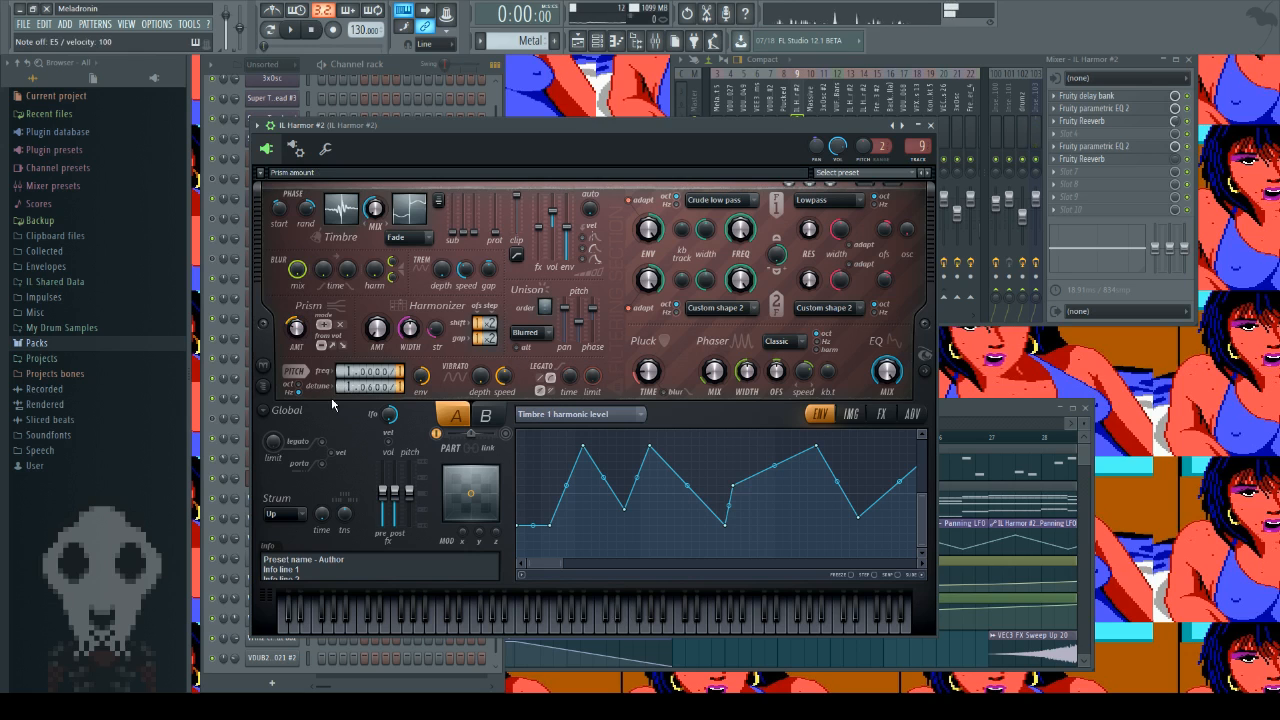
key("e")
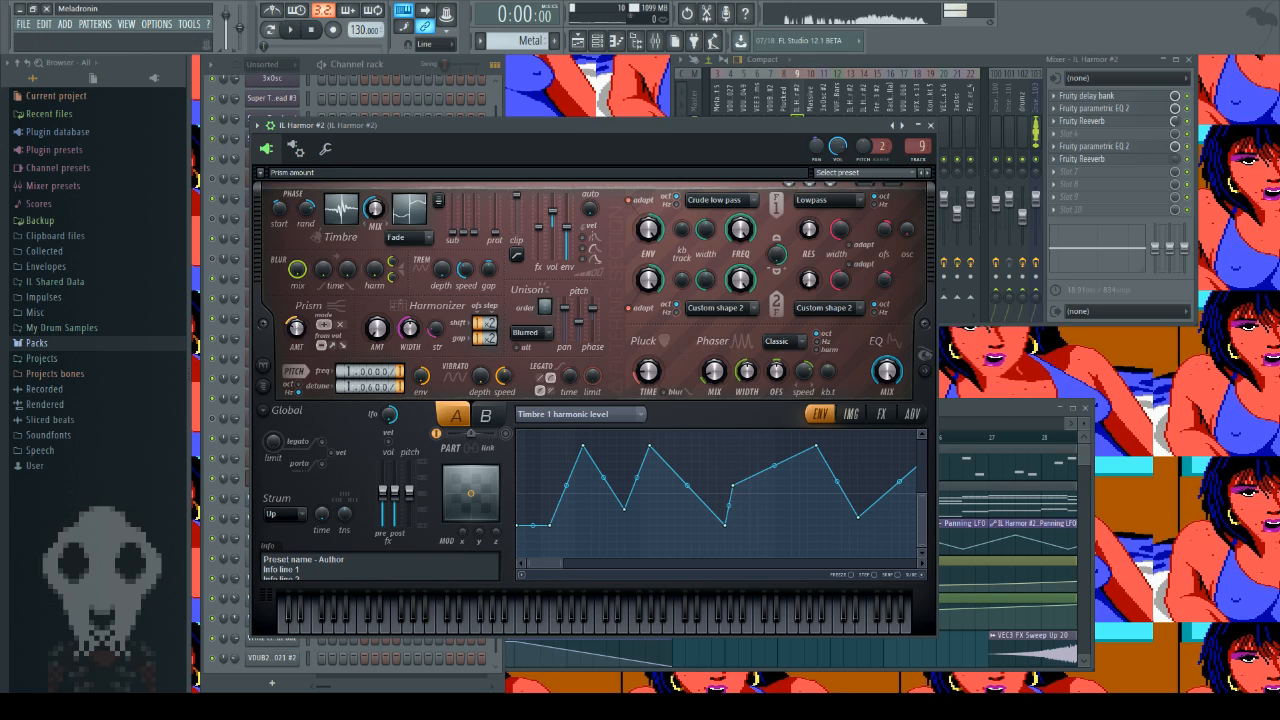
key("y")
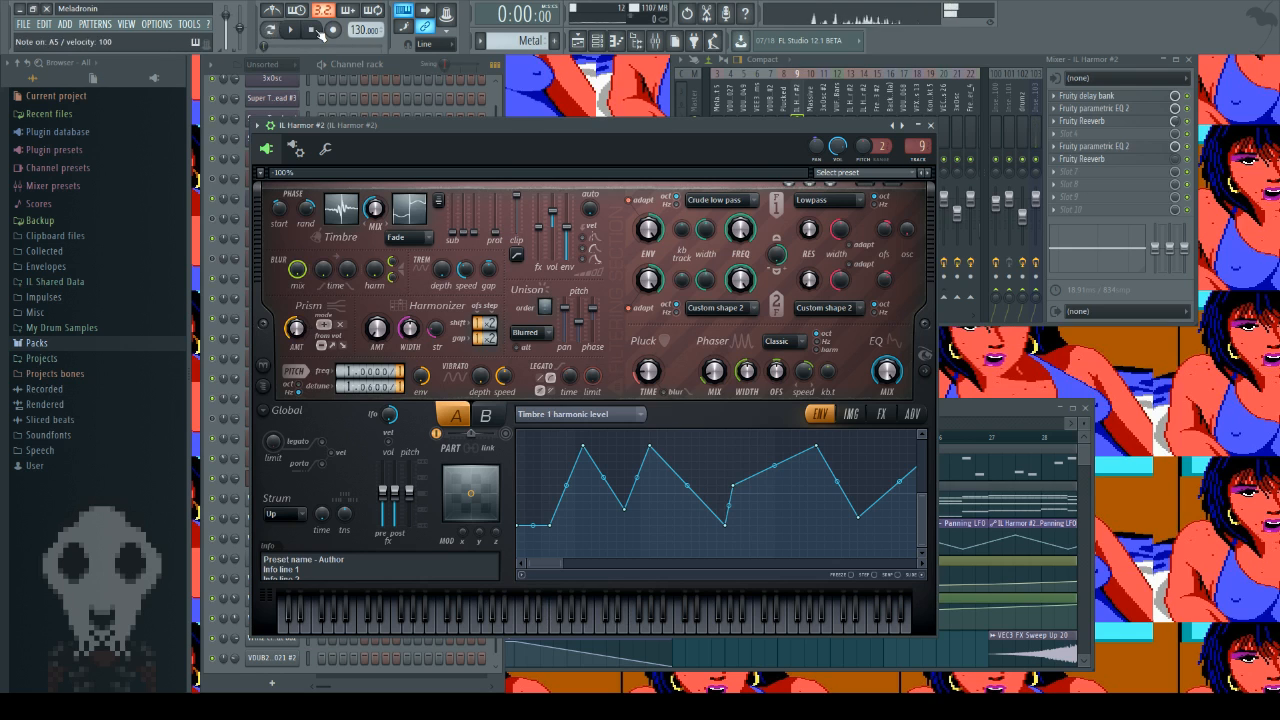
key("e")
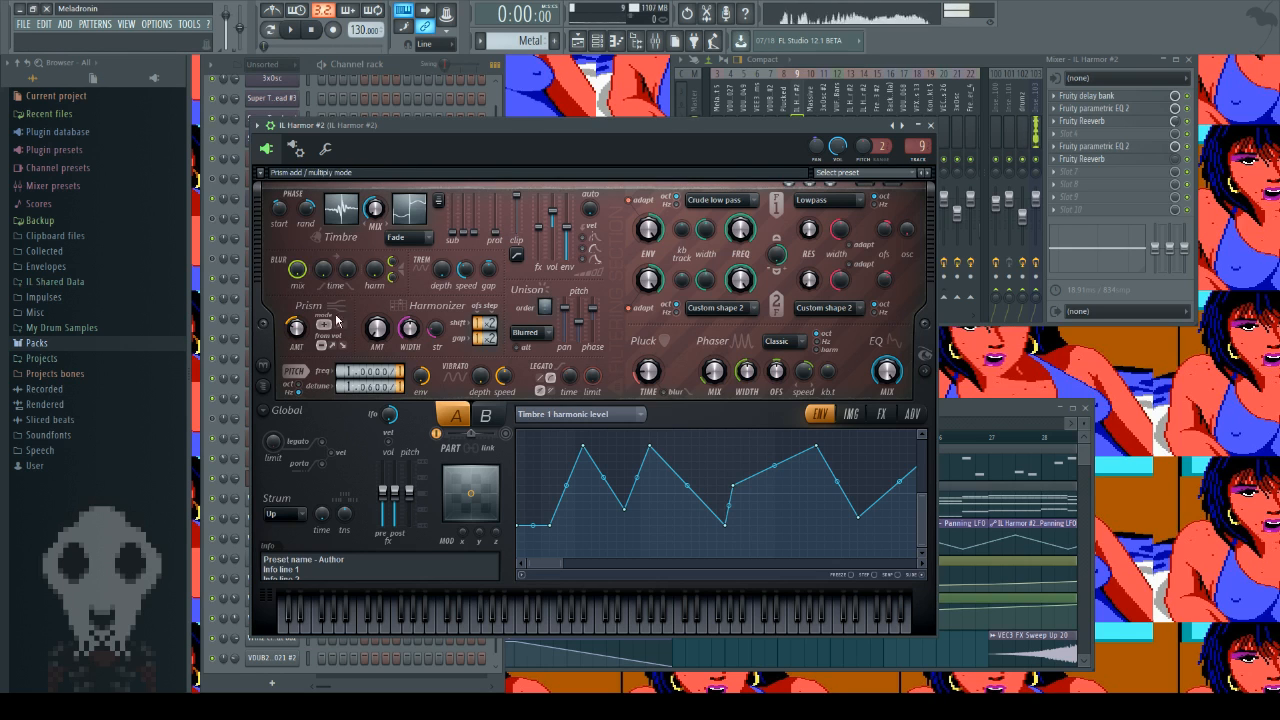
Step: Show the synth's spectral display, try the Prism's multiply mode with some notes, and return it to add mode
left_click(932, 359)
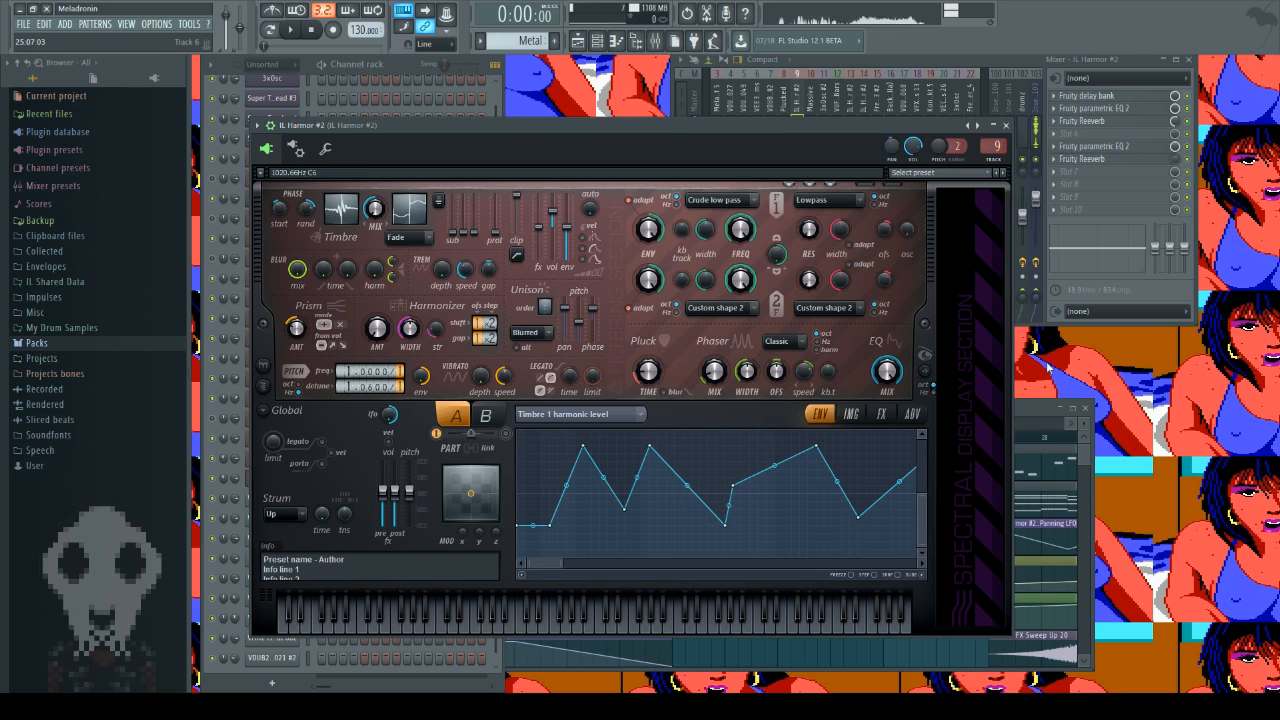
left_click(342, 325)
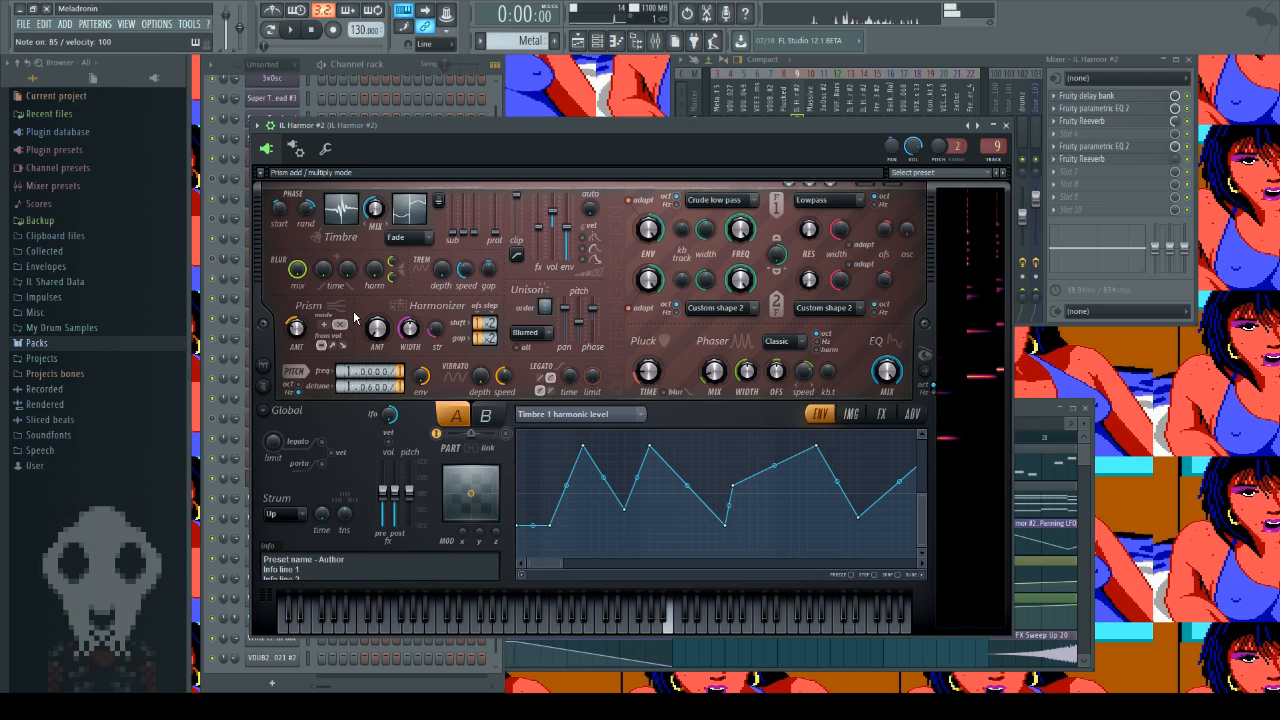
left_click(324, 325)
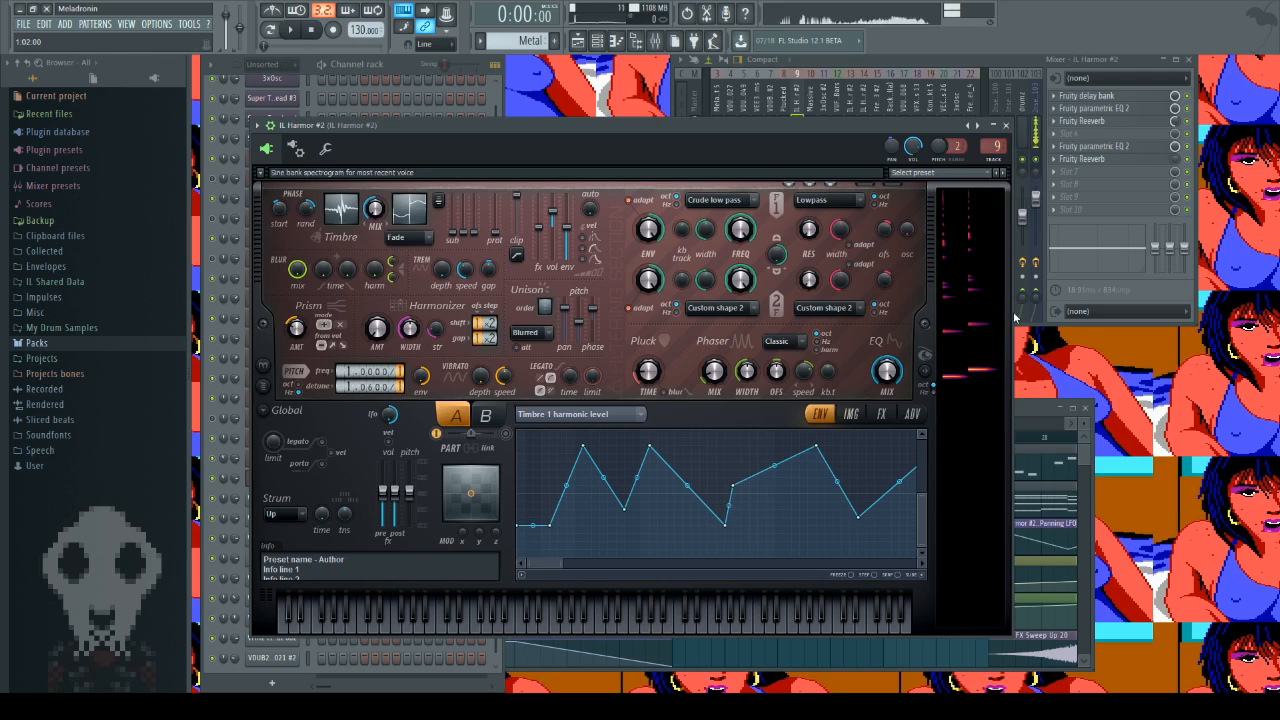
Step: Review the synth's IMG, FX and ADV pages, try another Delay switch setting and restore it, ending on the ENV page
left_click(852, 414)
left_click(879, 414)
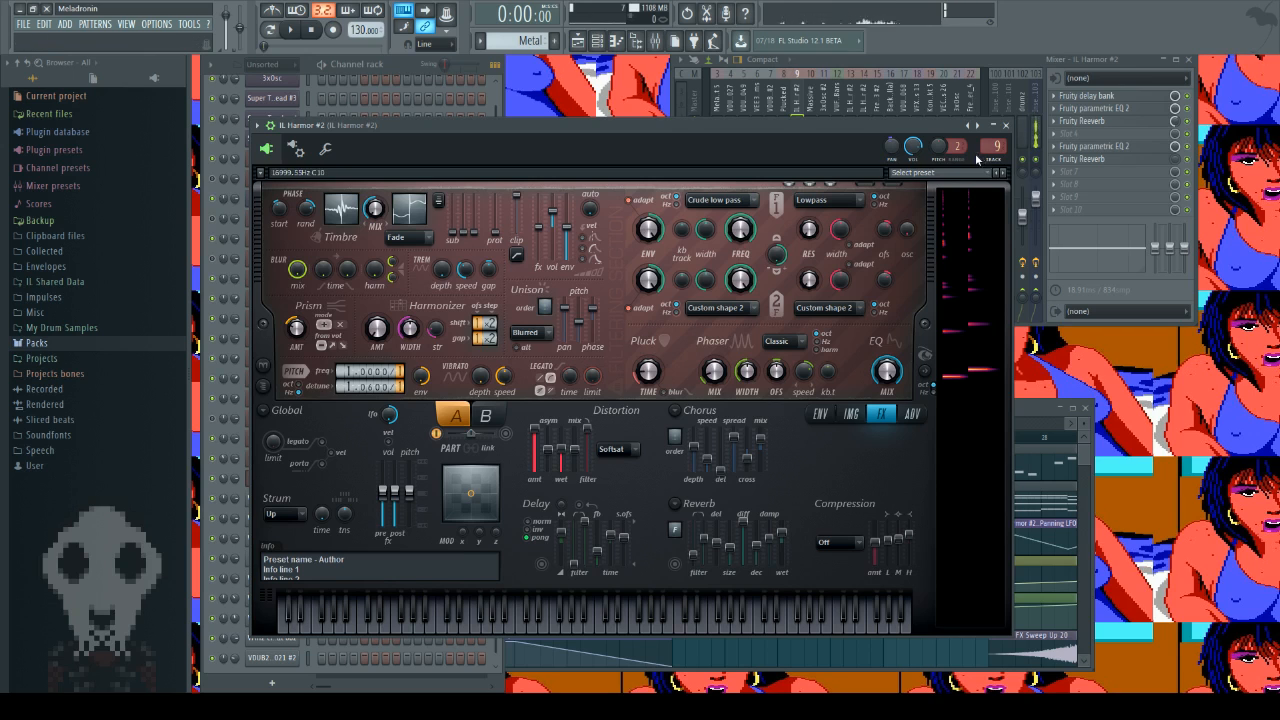
left_click(589, 507)
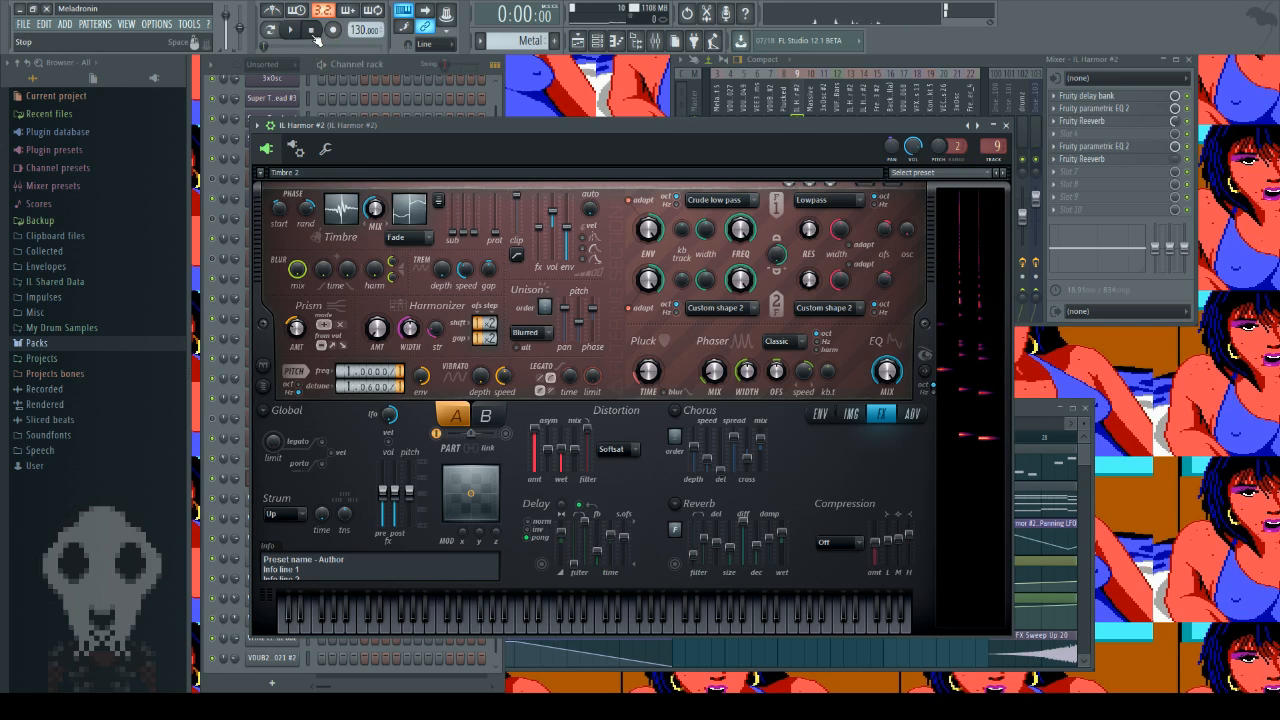
left_click(590, 510)
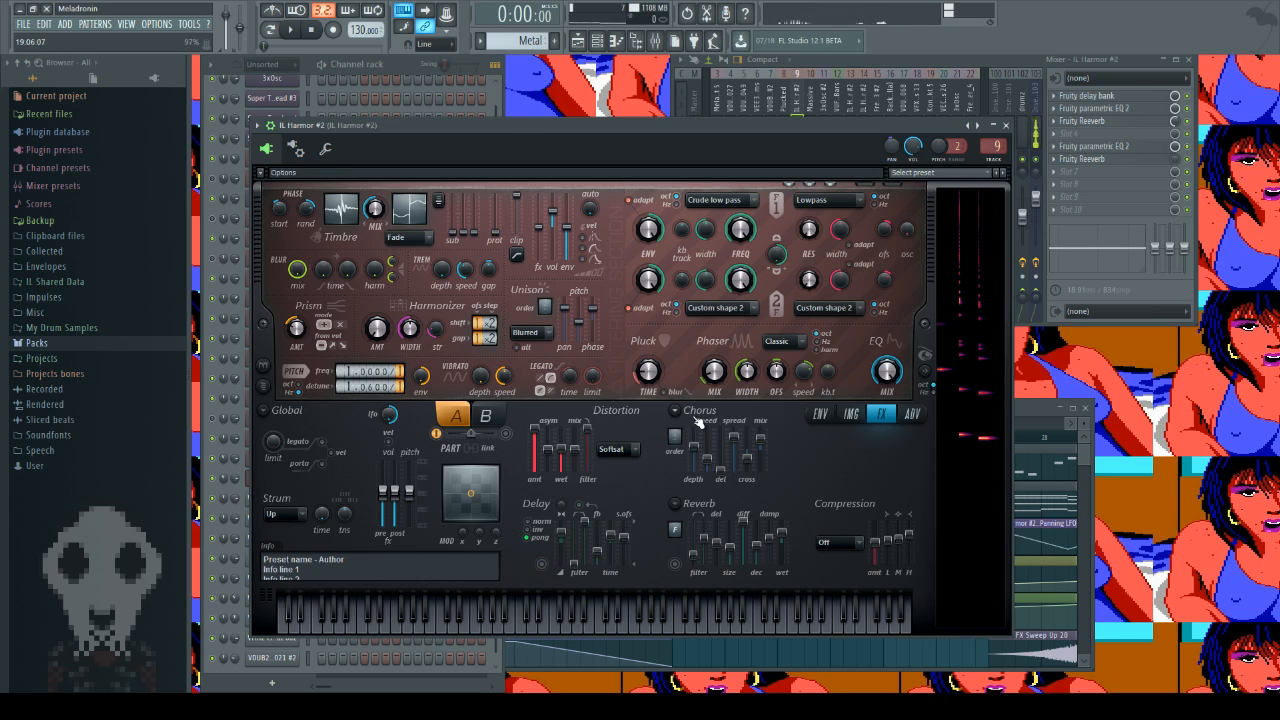
left_click(912, 414)
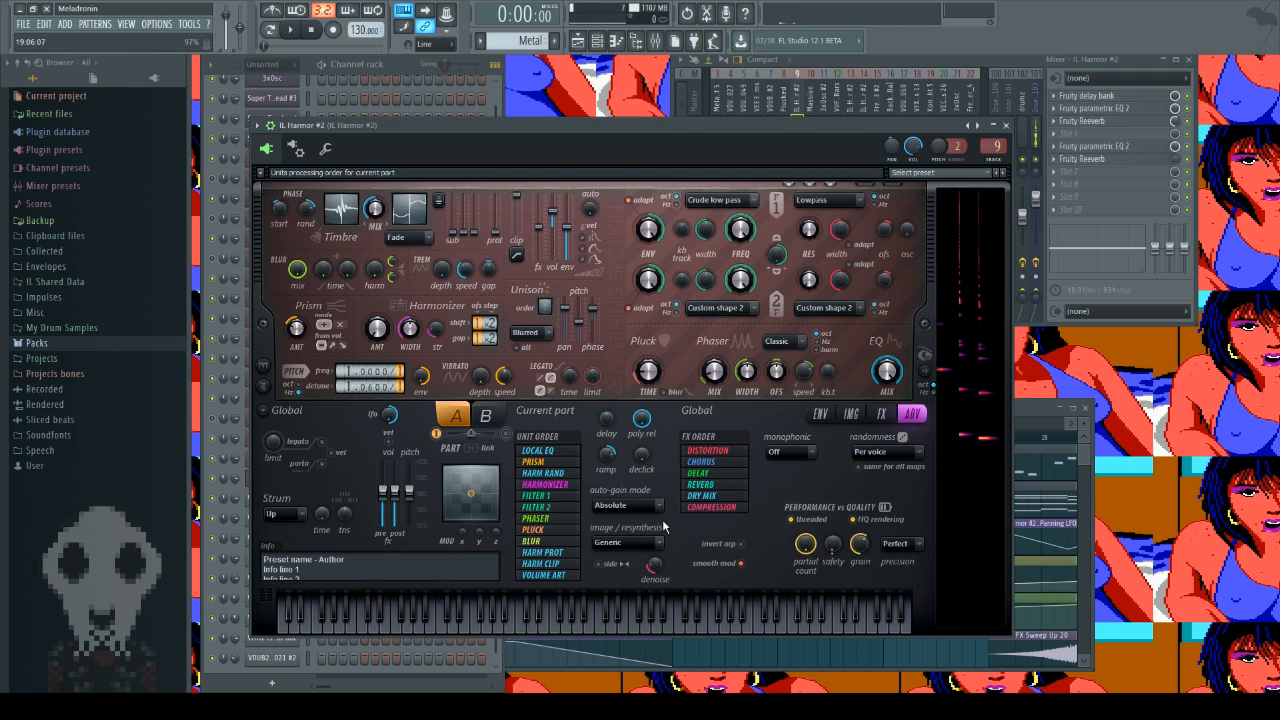
left_click(819, 414)
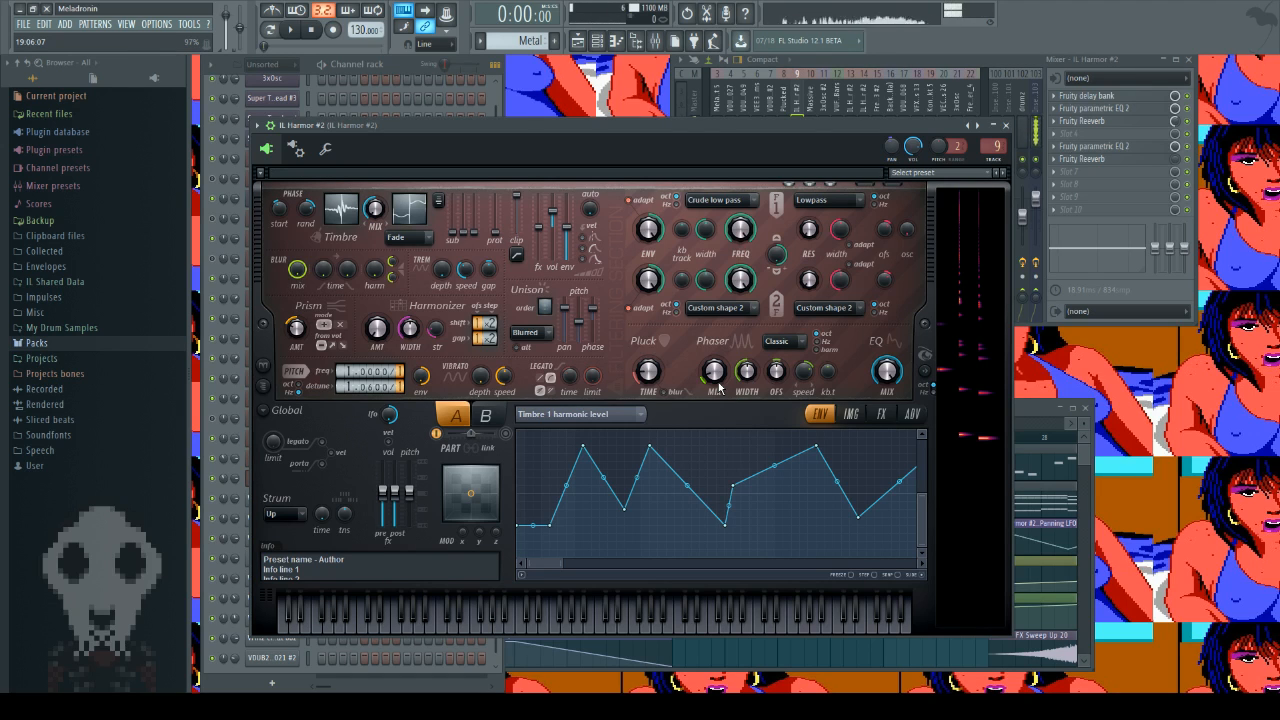
Step: Try the Phaser mix, show the Pluck amount envelope, and close the IL Harmor #2 window
left_click_drag(717, 381, 717, 354)
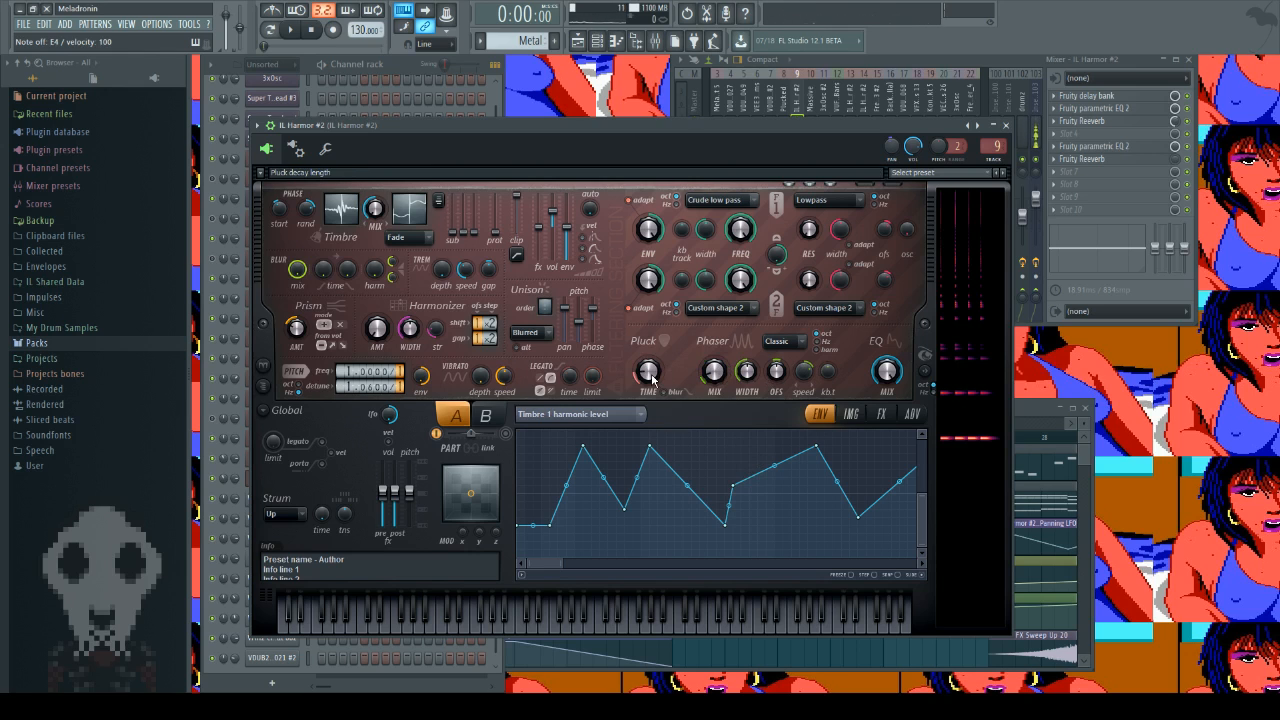
left_click(676, 403)
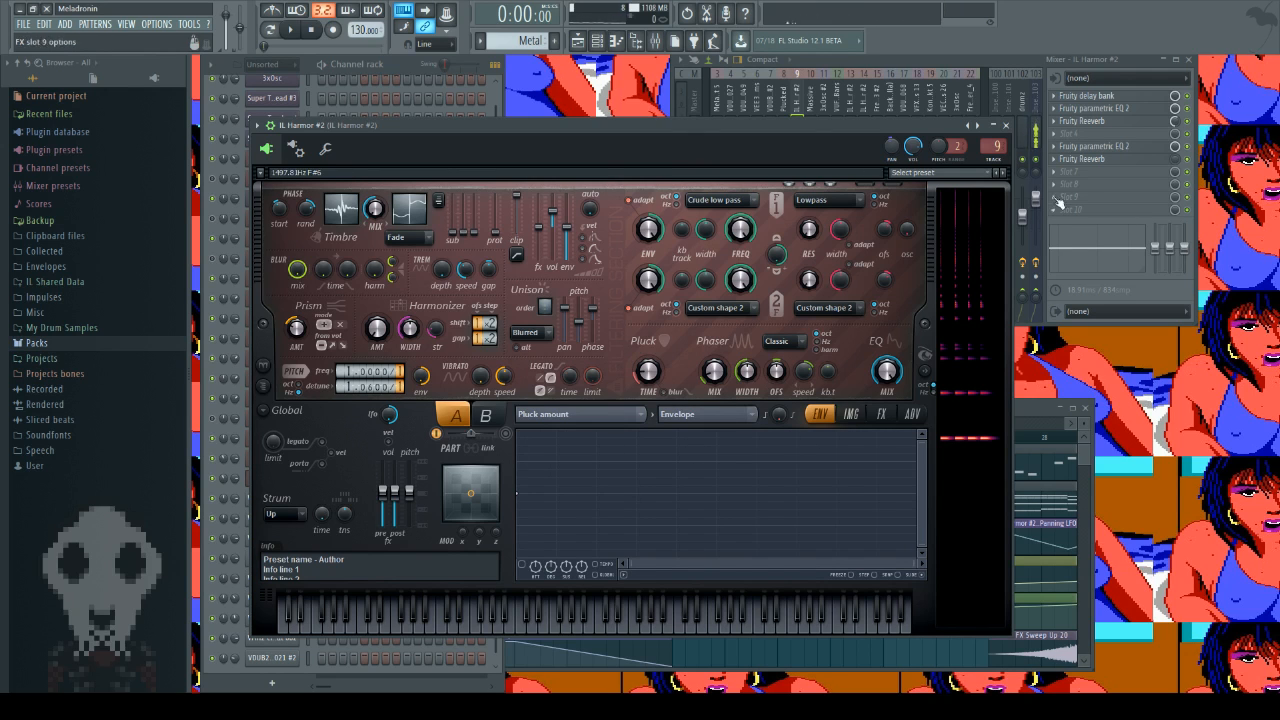
left_click(1003, 125)
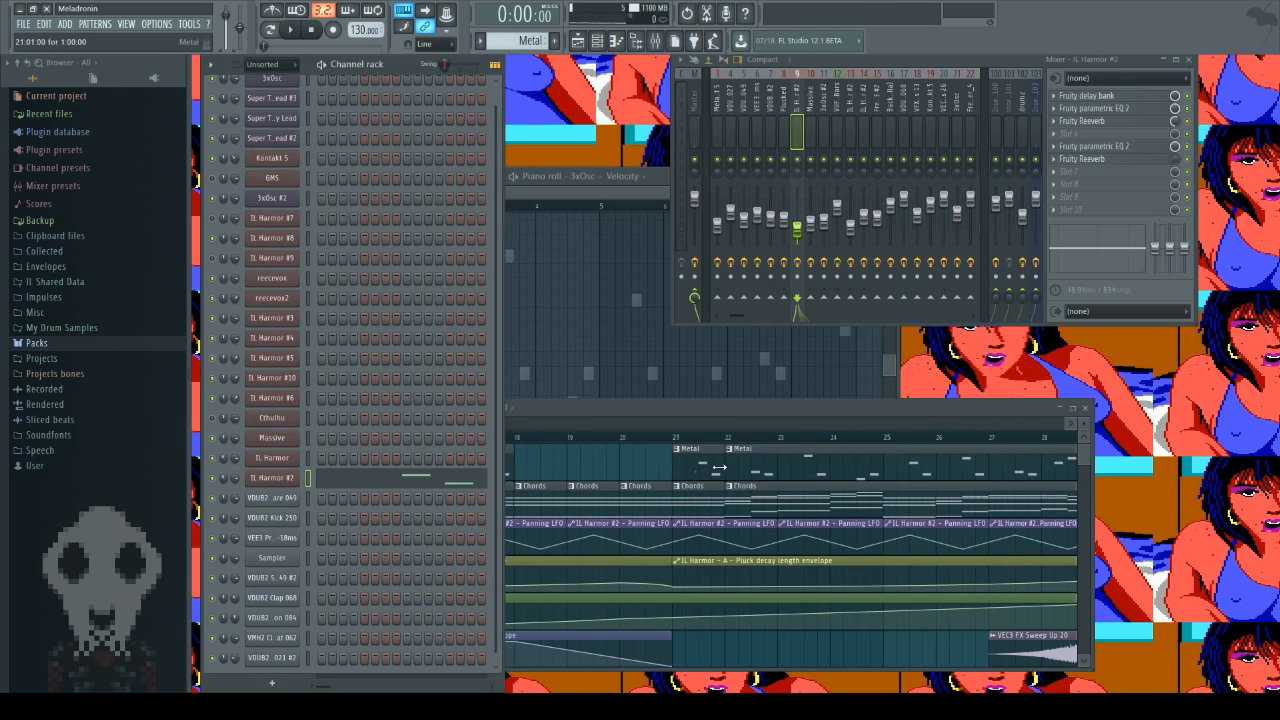
Step: Open the Metal clip at bar 22, play it in pattern mode, close its piano roll and stop, and show playlist bars 14 to 30
double_click(748, 469)
left_click(274, 32)
key("space")
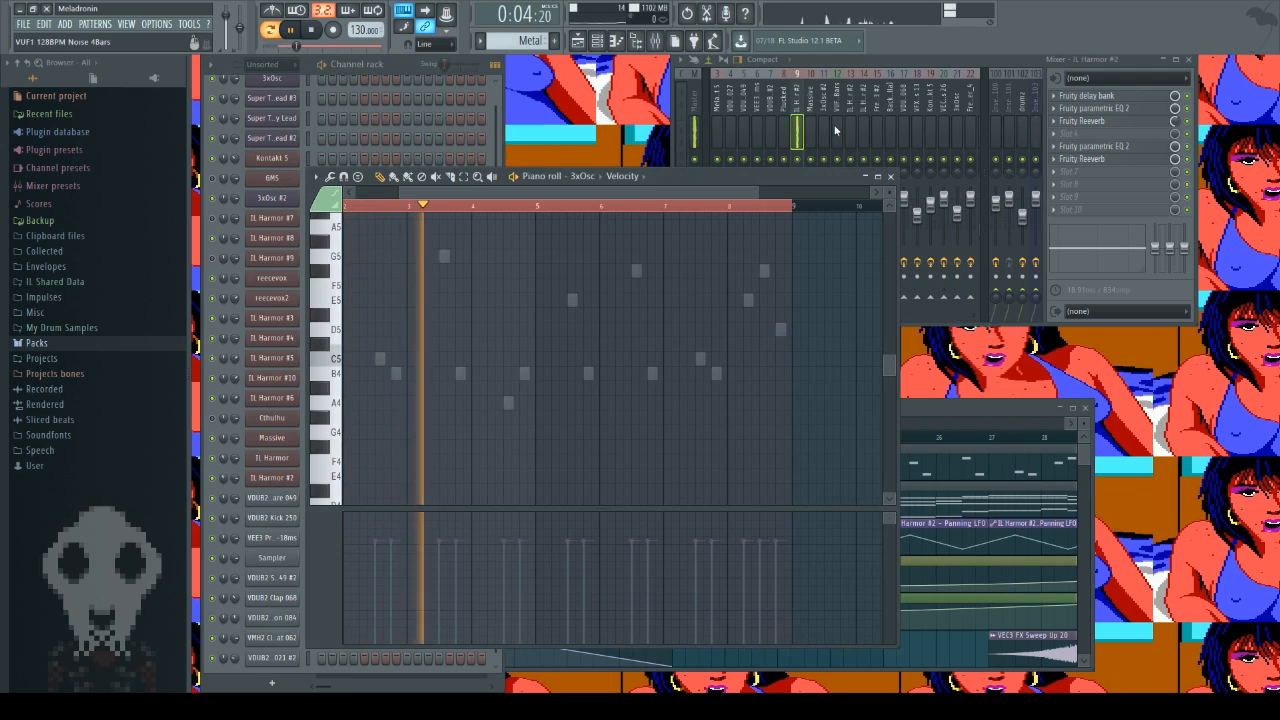
left_click(893, 177)
key("space")
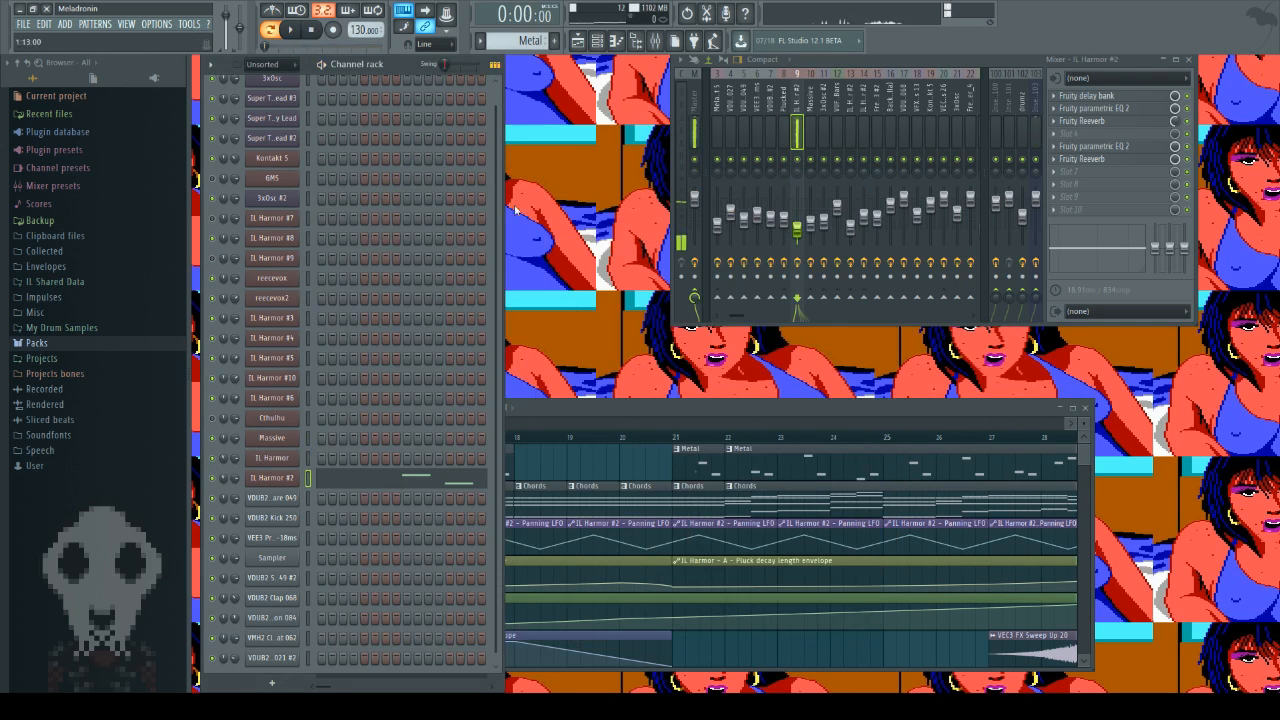
right_click(645, 464)
scroll(584, 452, "down", 1)
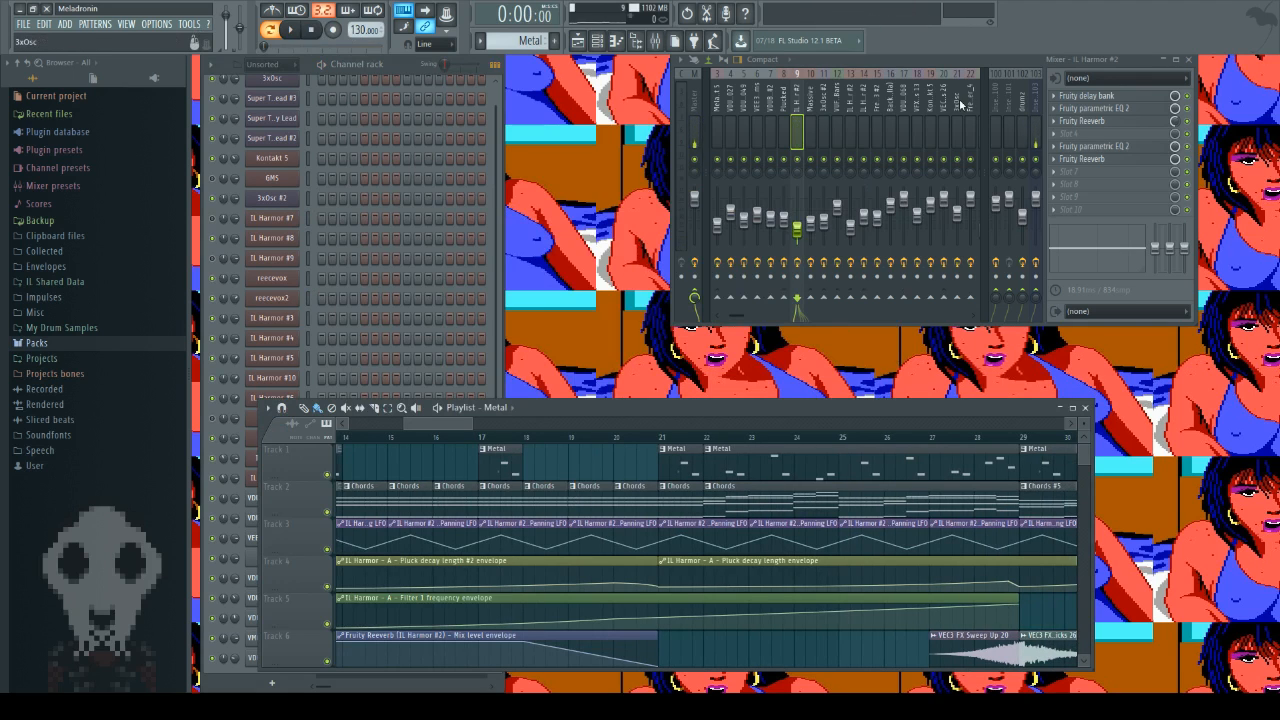
Step: Review the Fruity Reeverb in effect slot 6 of the IL Harmor #2 mixer track and close its window
left_click(1097, 158)
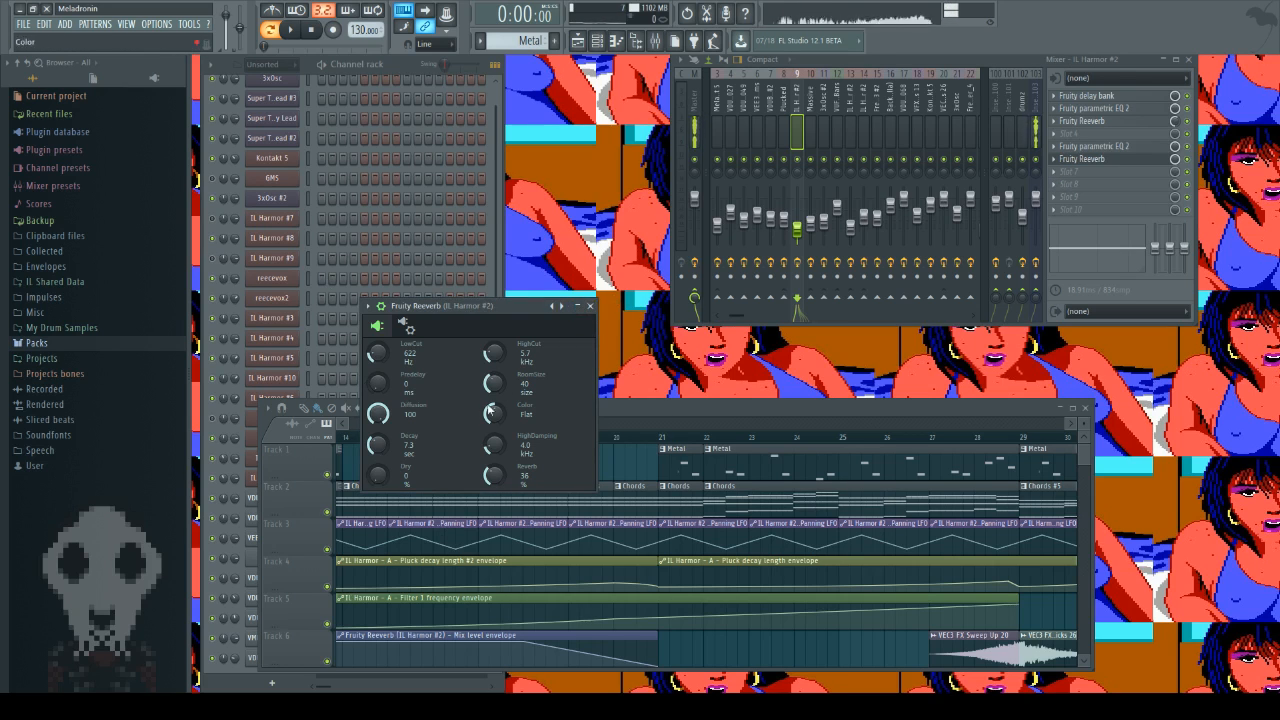
left_click(590, 305)
Step: Open the Chords clip at bar 17, play it in pattern mode, and close its piano roll
scroll(566, 471, "down", 1)
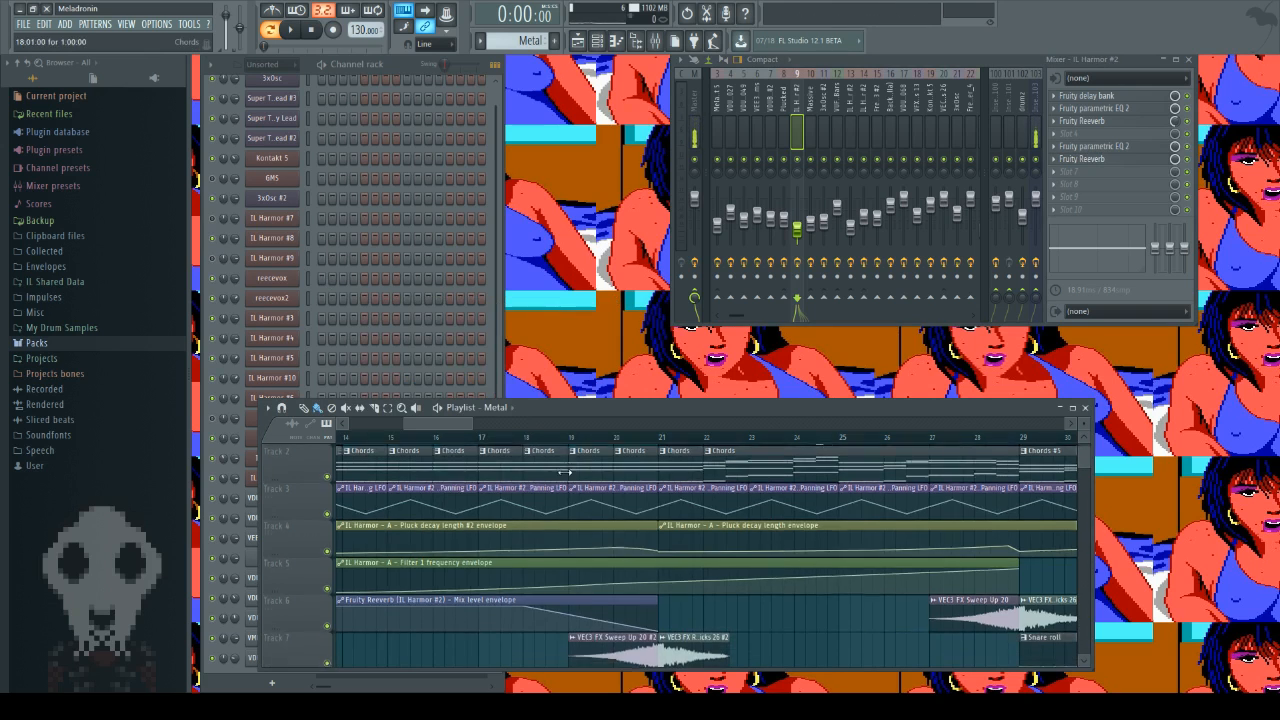
scroll(425, 458, "right", 2)
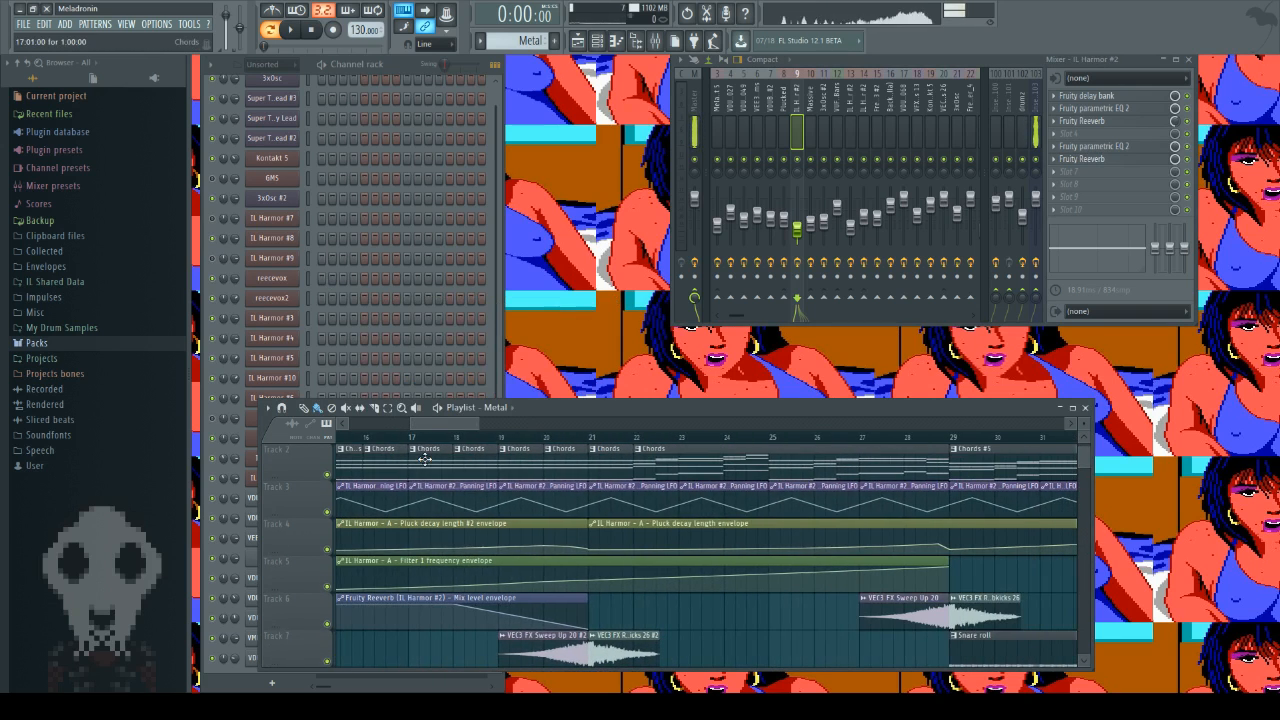
double_click(425, 458)
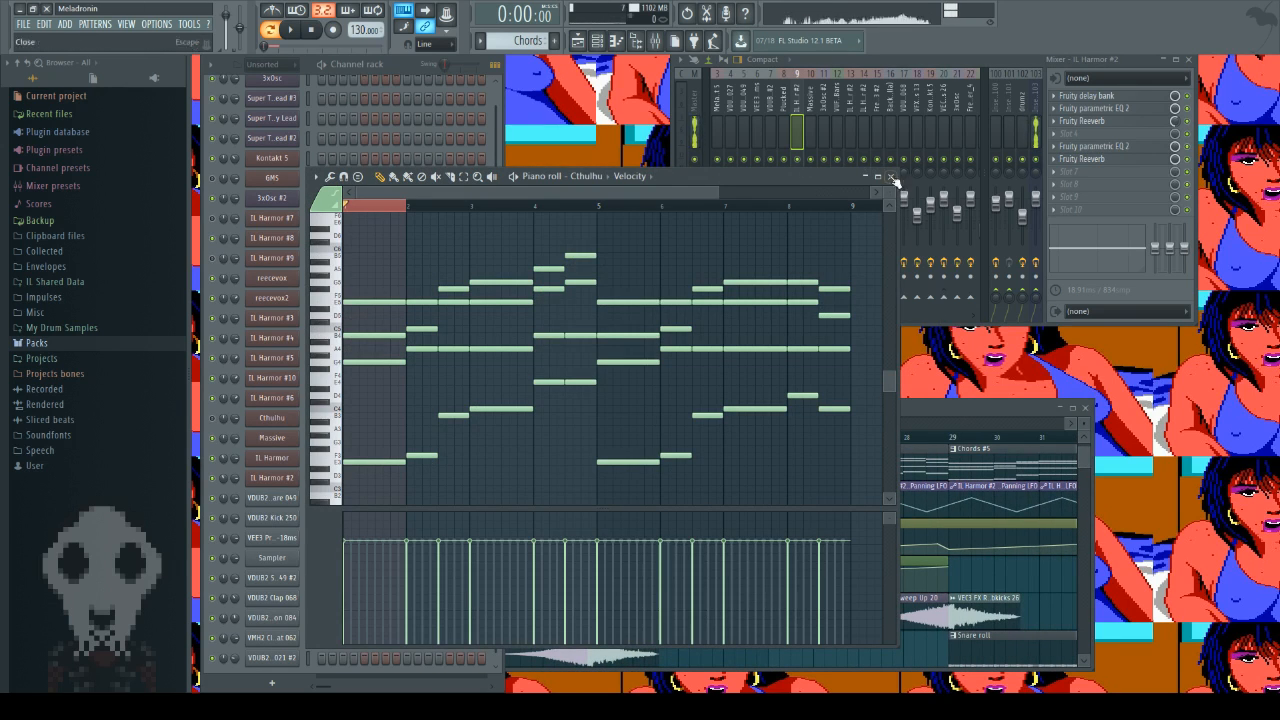
left_click(291, 30)
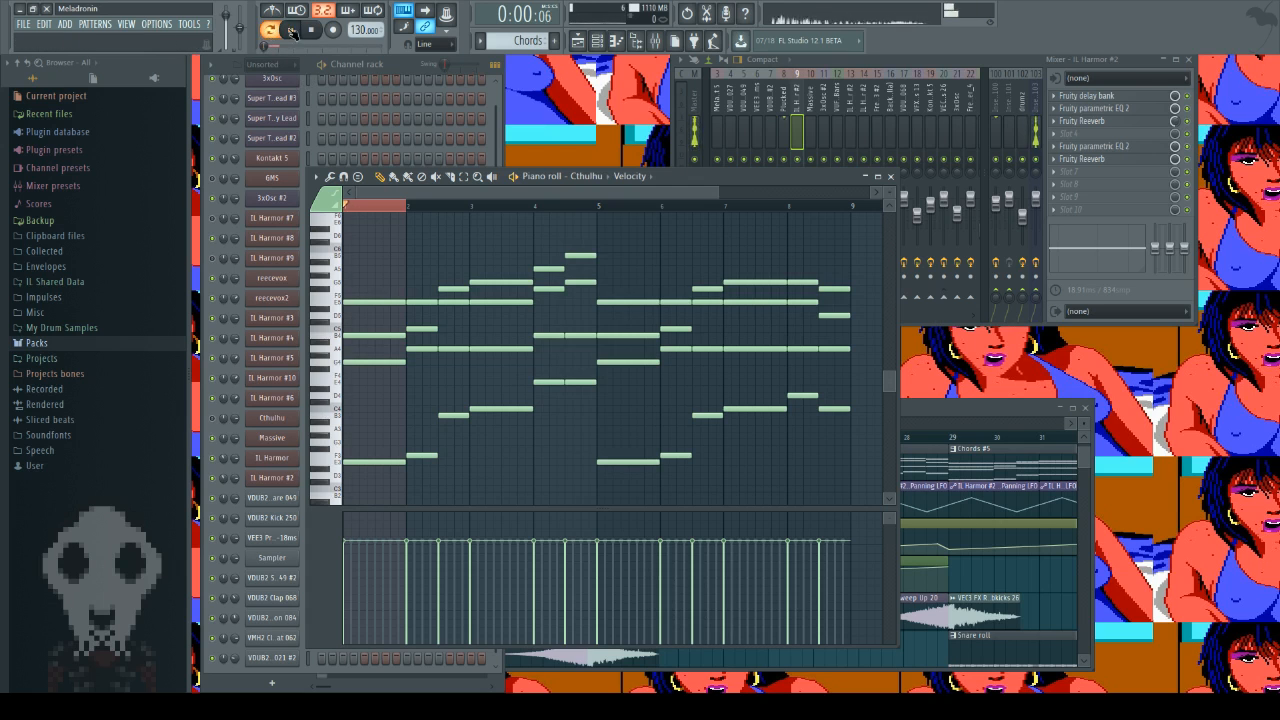
left_click(891, 177)
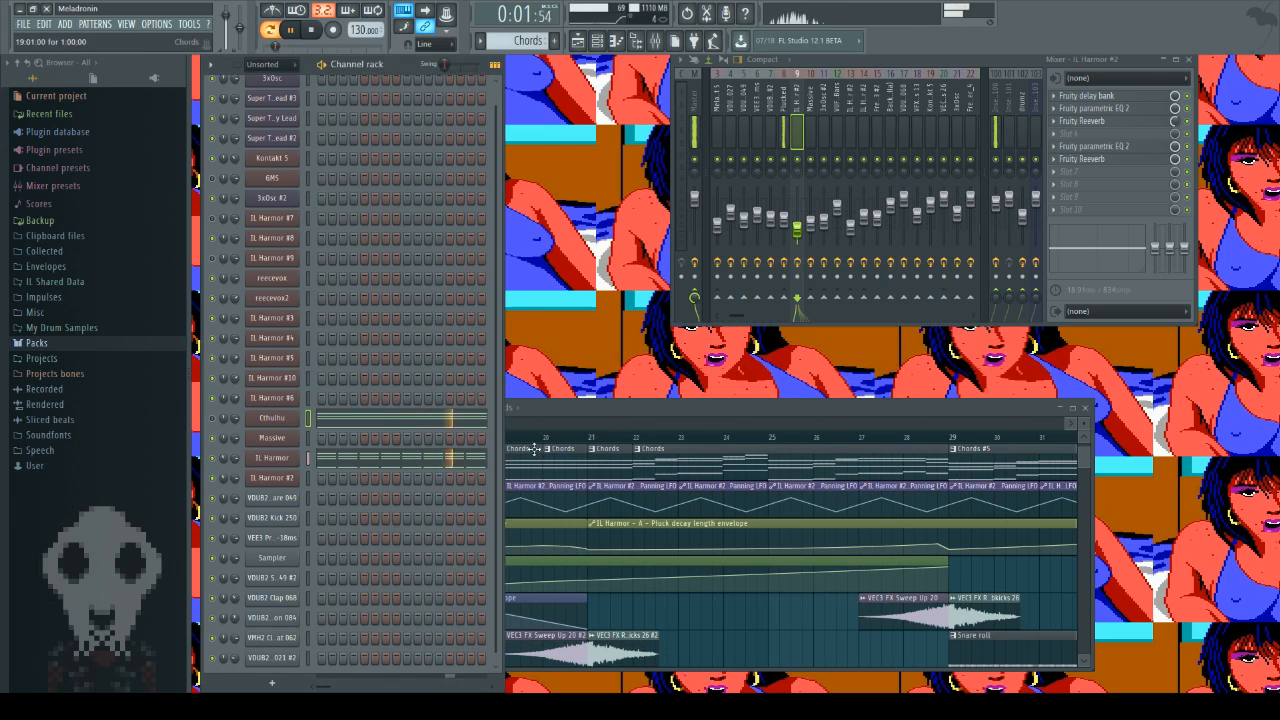
Step: Play the song from bar 21 and then from bar 29, and stop playback
left_click(588, 437)
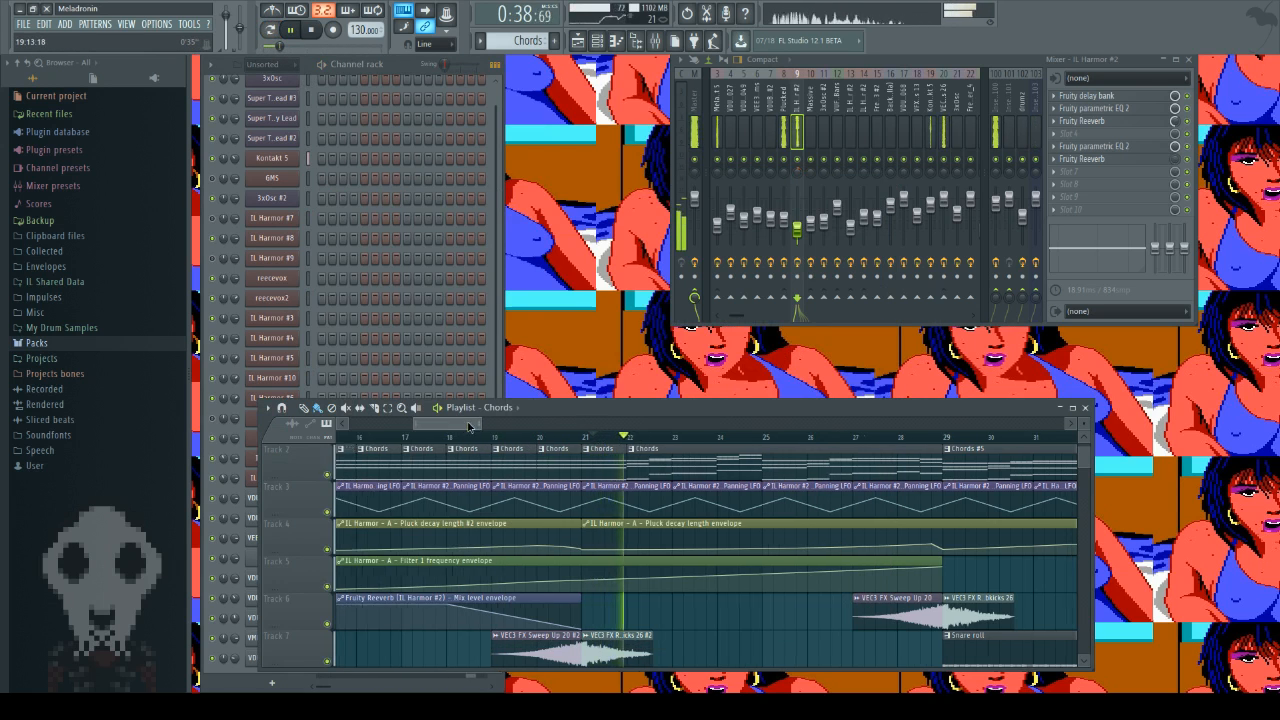
left_click_drag(468, 427, 483, 427)
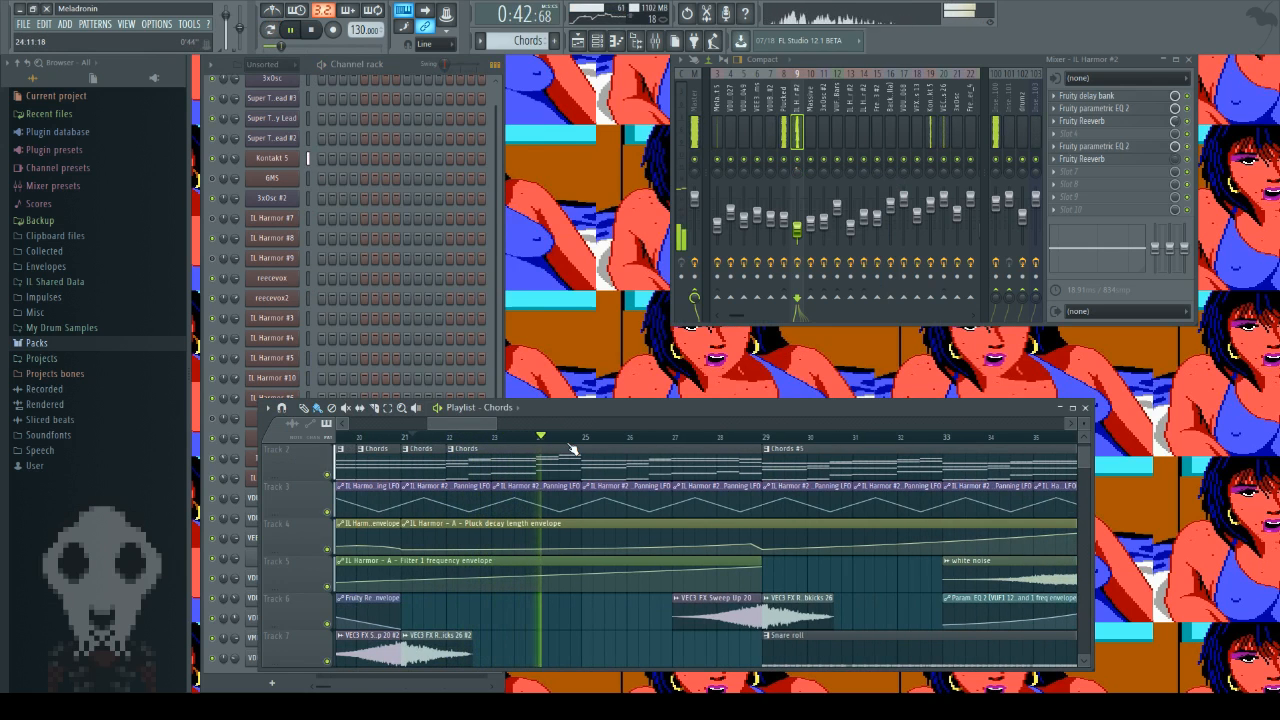
left_click(762, 439)
left_click_drag(484, 426, 510, 426)
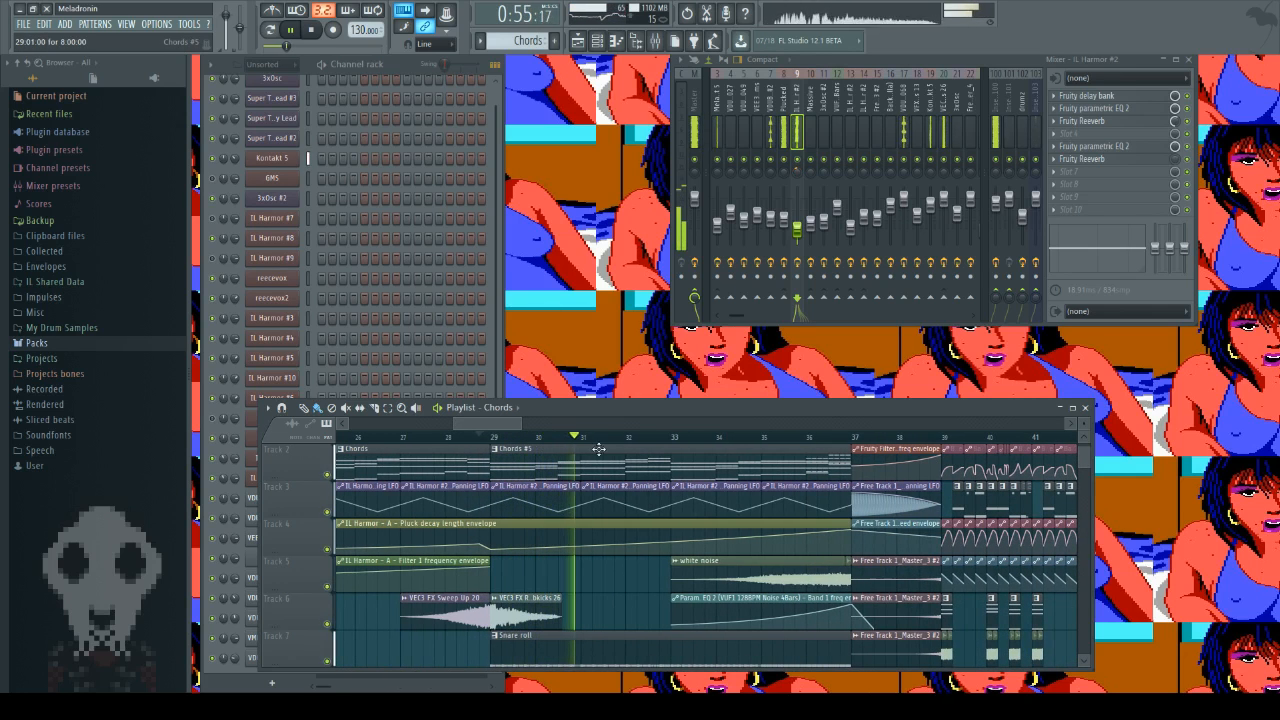
left_click(313, 31)
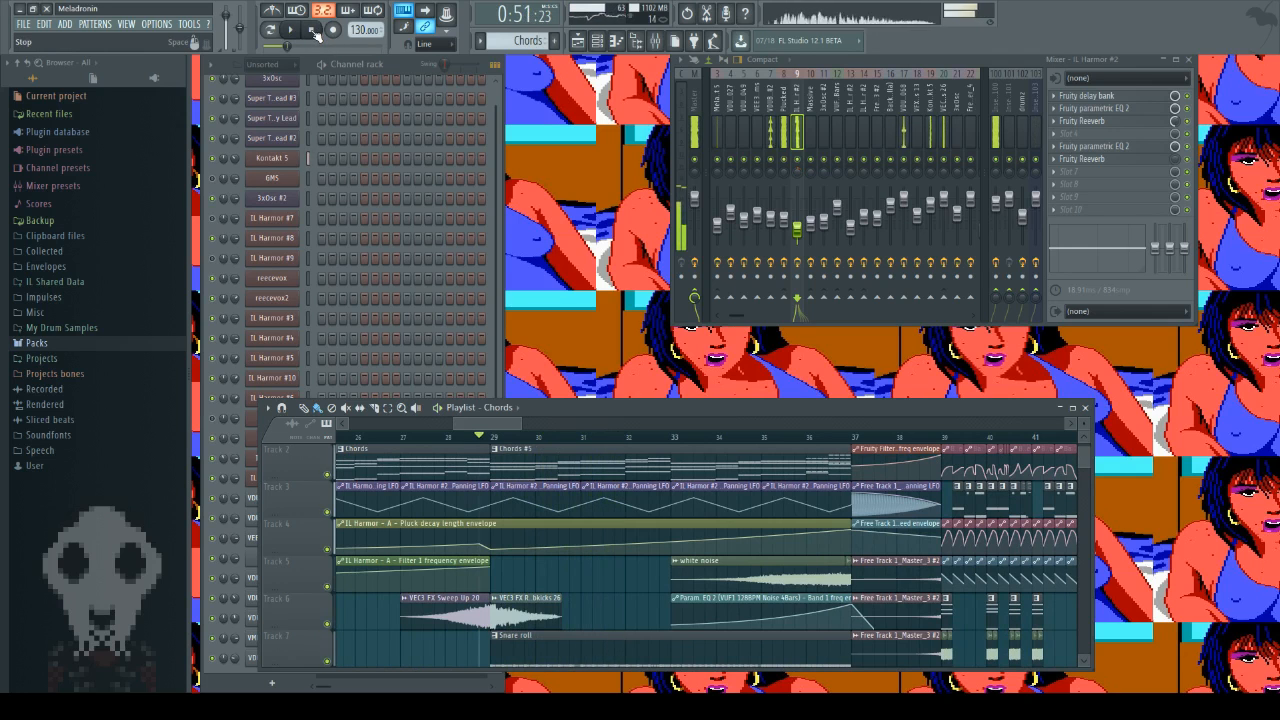
Step: Open the Chords #5 clip at bar 29 and play it in pattern mode with the Channel rack in front
double_click(598, 450)
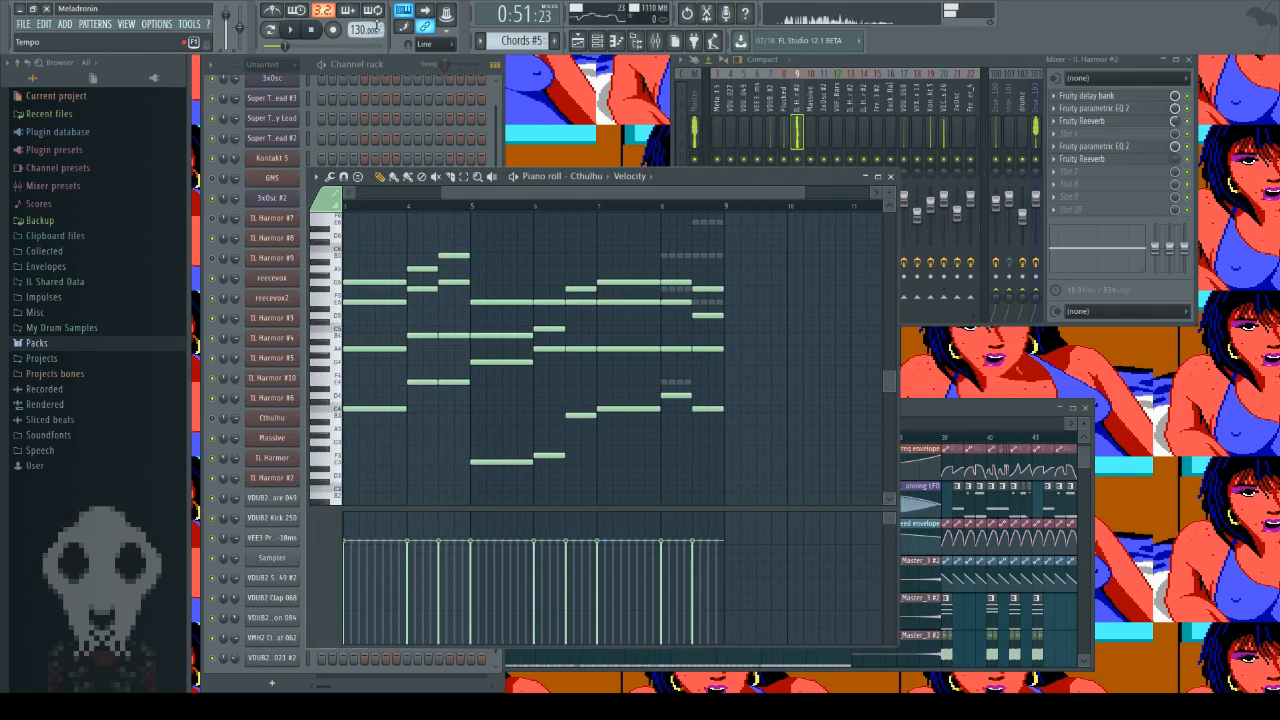
left_click(408, 74)
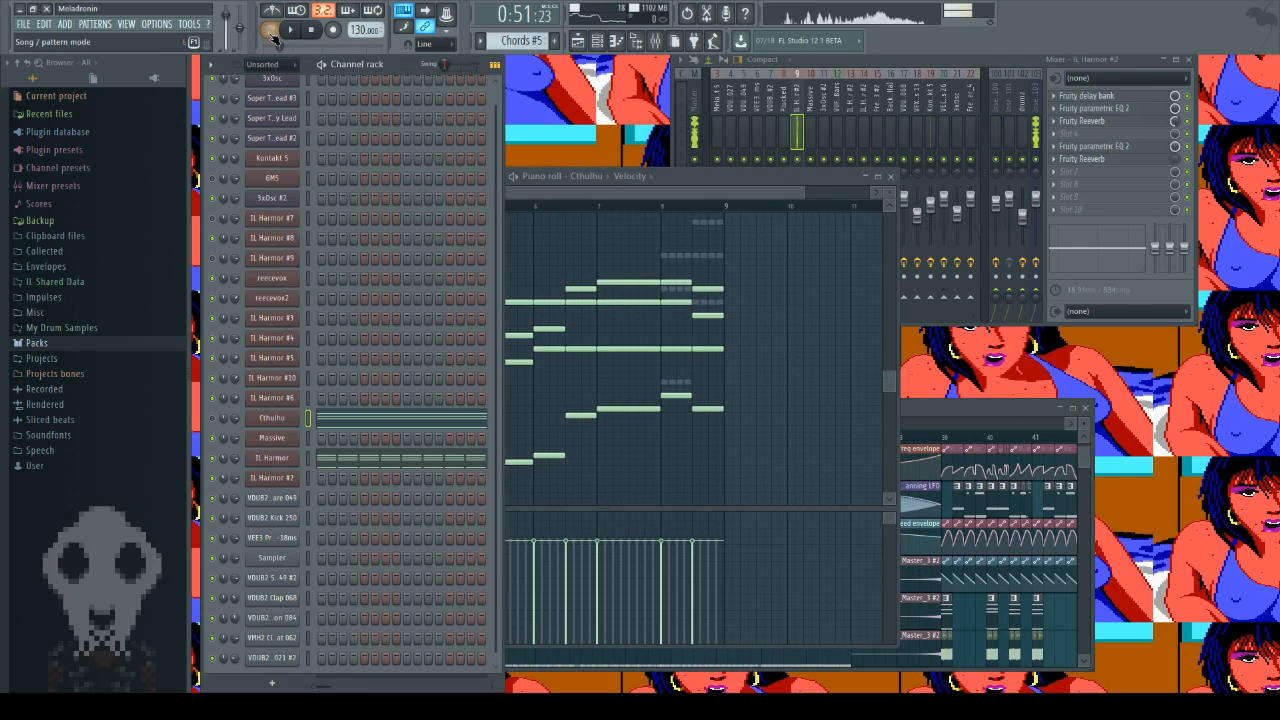
left_click(271, 31)
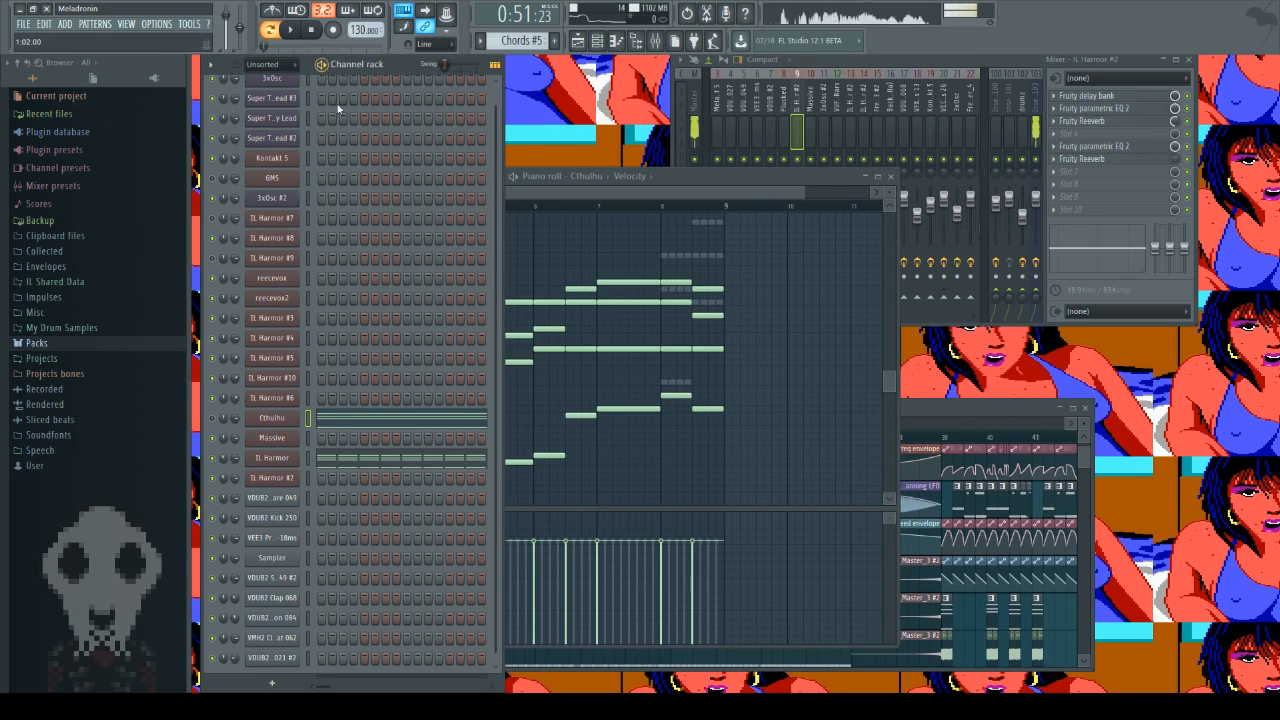
left_click(293, 31)
Step: Open the IL Harmor synth, set its part A Pluck decay length to 0.26 during playback, and stop
left_click(286, 459)
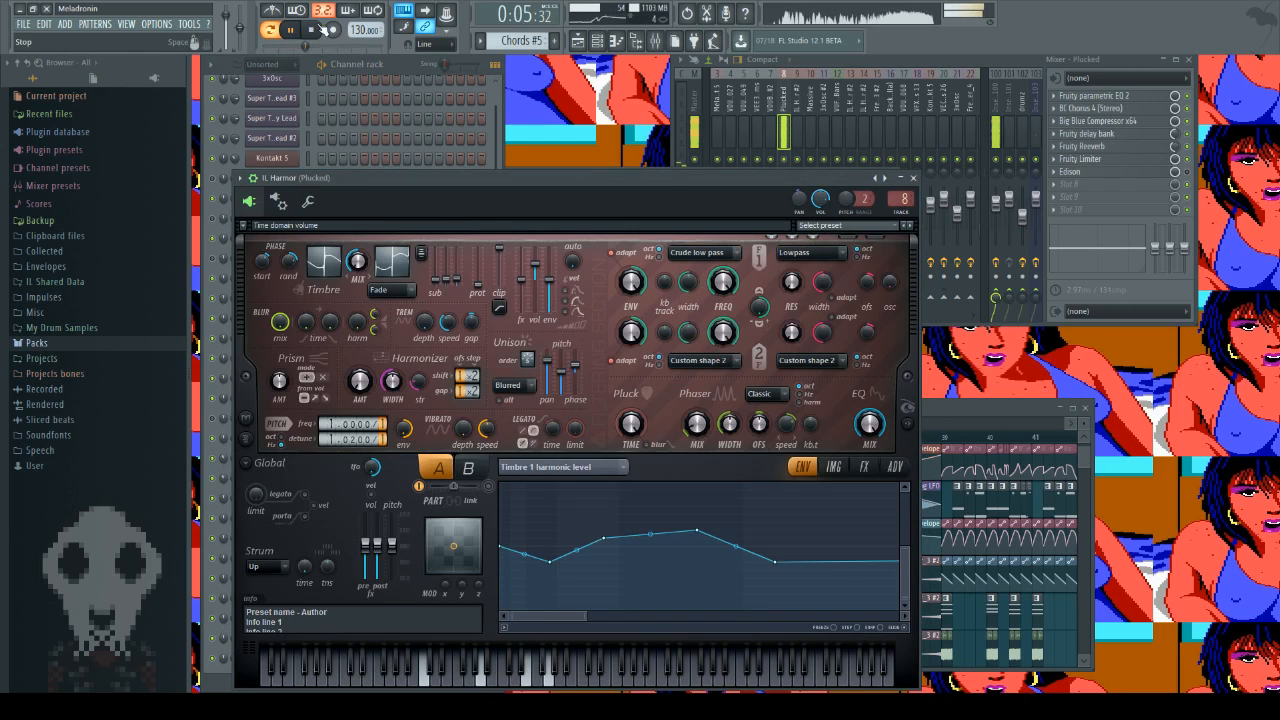
left_click_drag(631, 424, 631, 414)
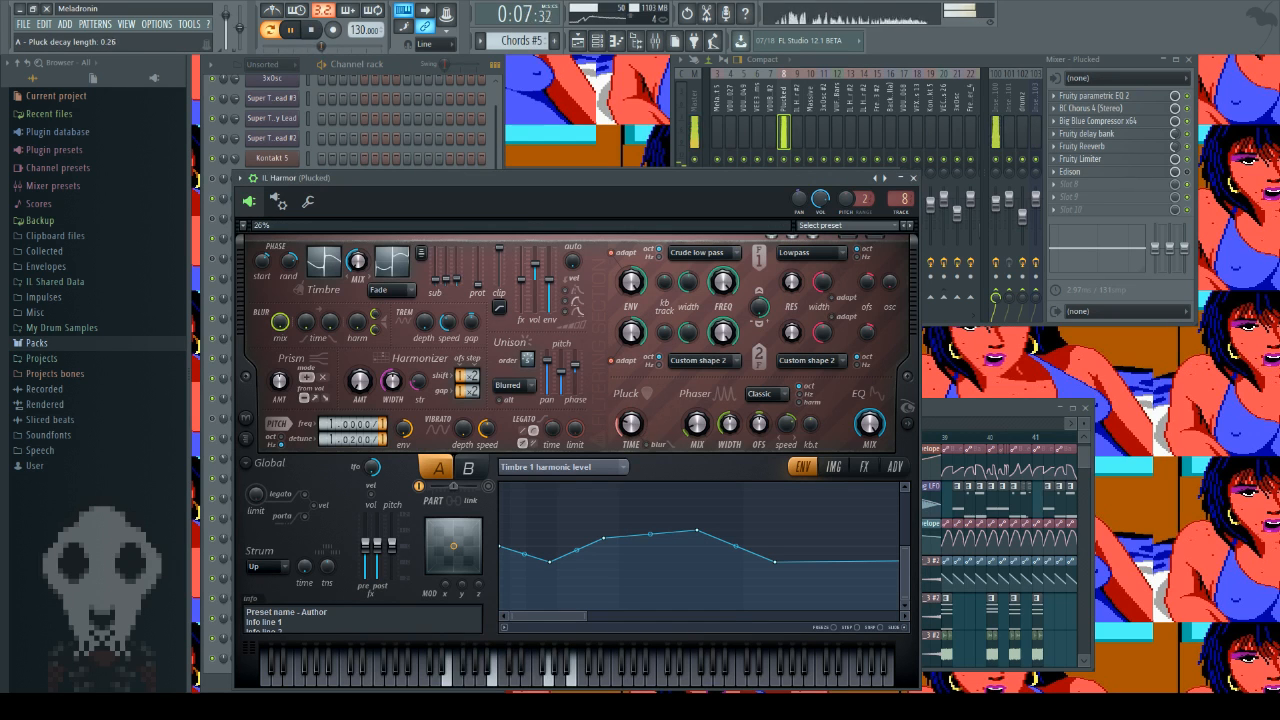
left_click(313, 31)
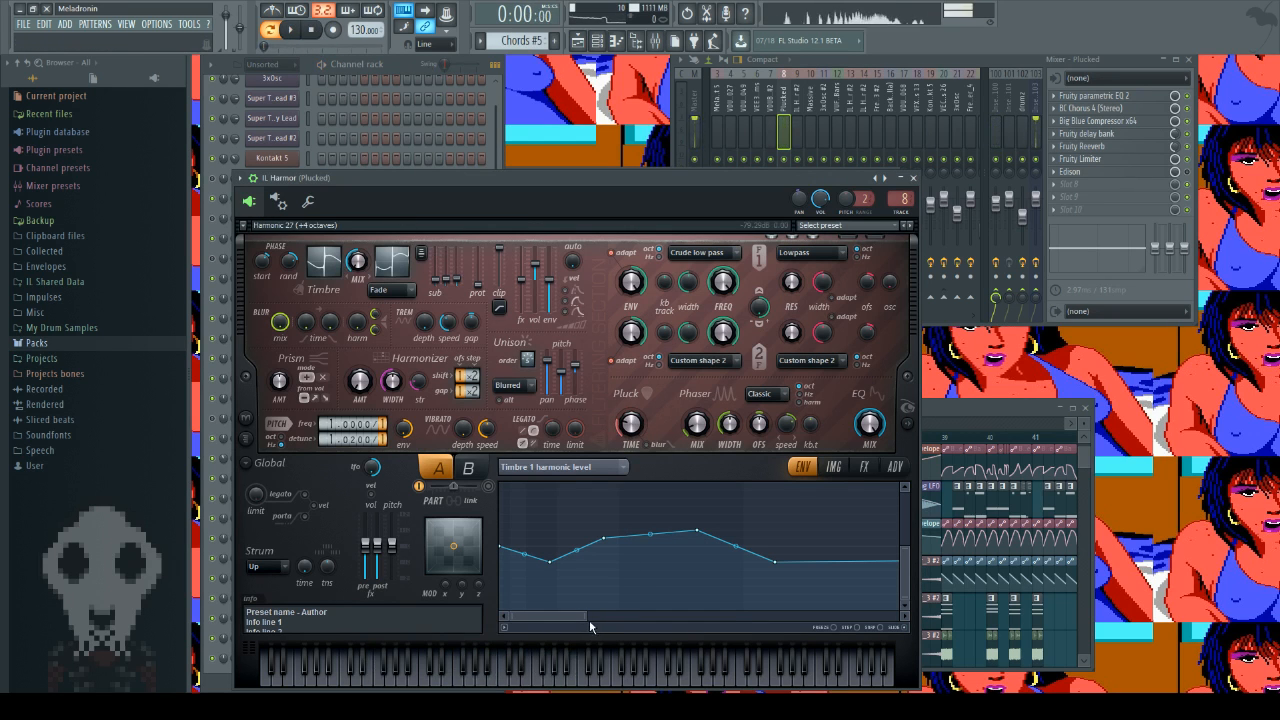
Step: Clone the IL Harmor channel and flatten the copy's Timbre 1 harmonic level envelope by deleting its intermediate points
left_click_drag(589, 619, 900, 619)
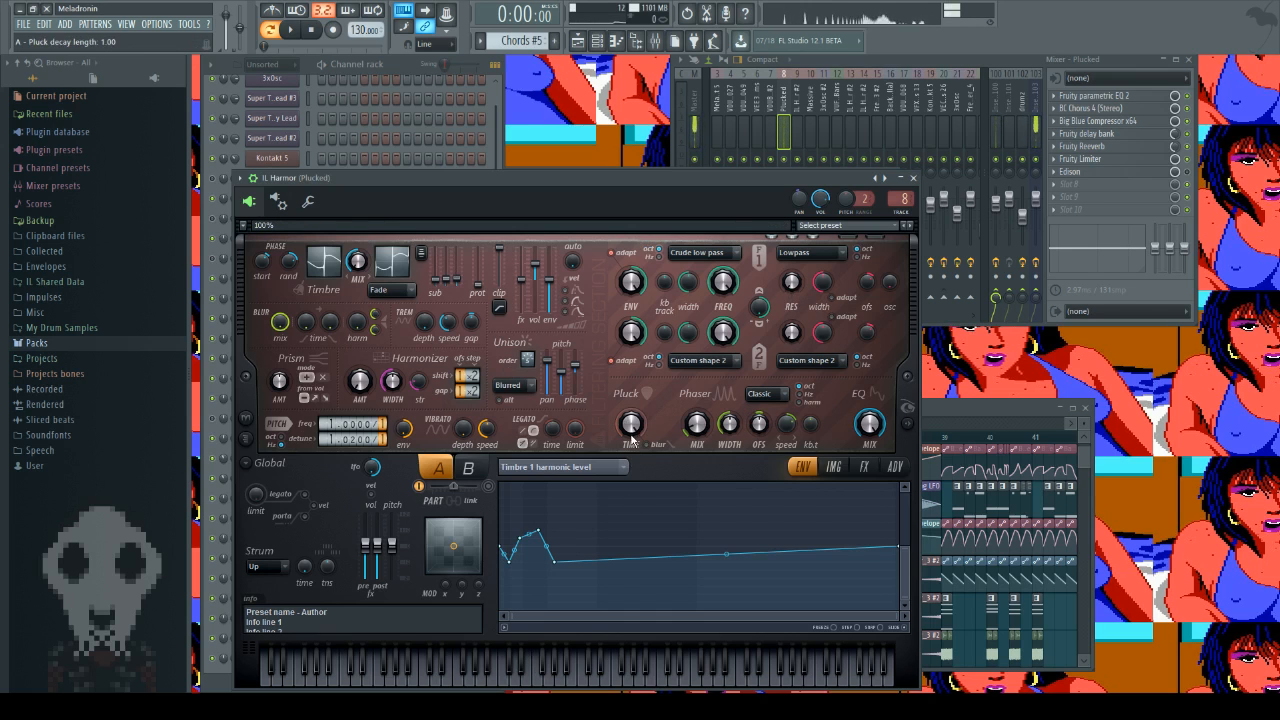
left_click(391, 71)
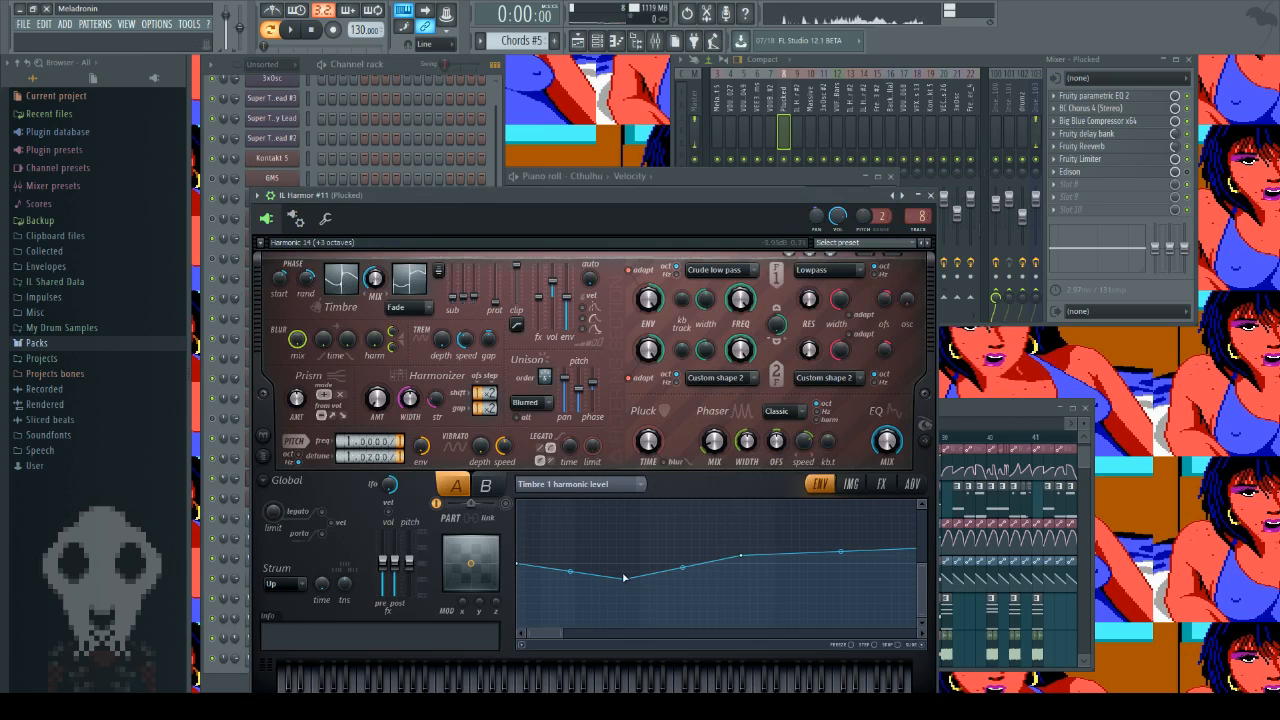
left_click_drag(623, 578, 745, 560)
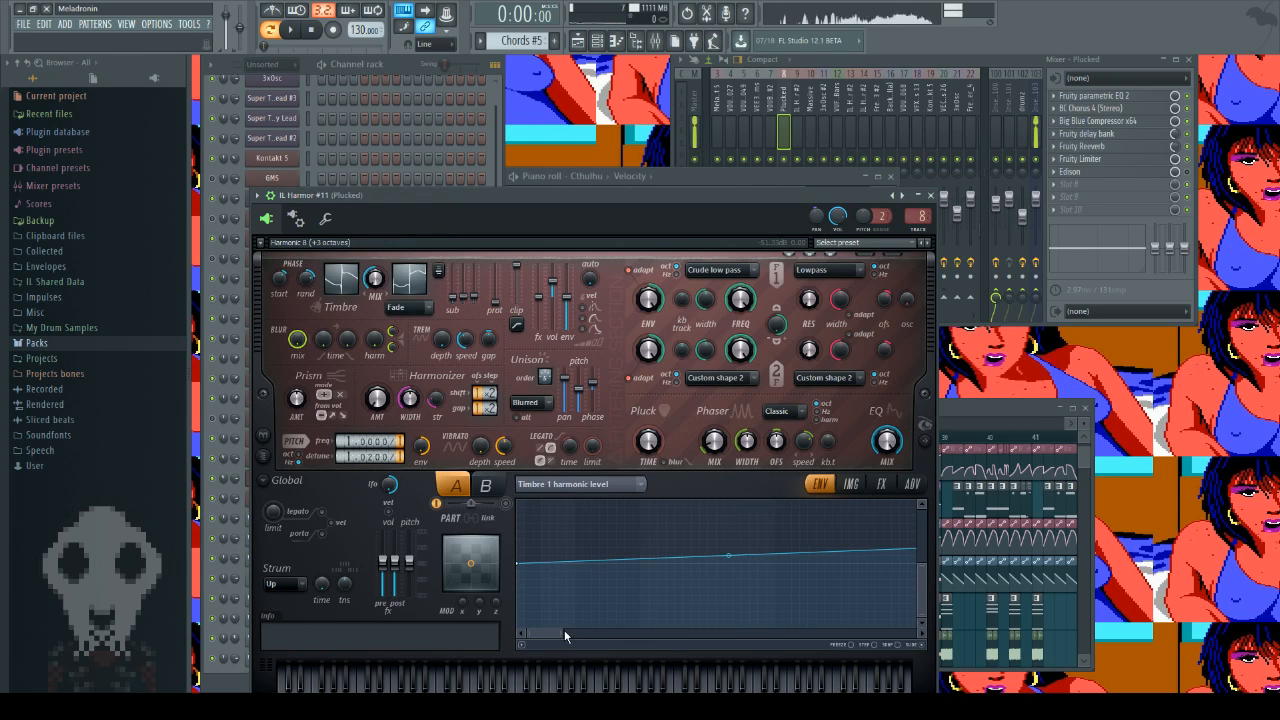
left_click_drag(565, 633, 917, 635)
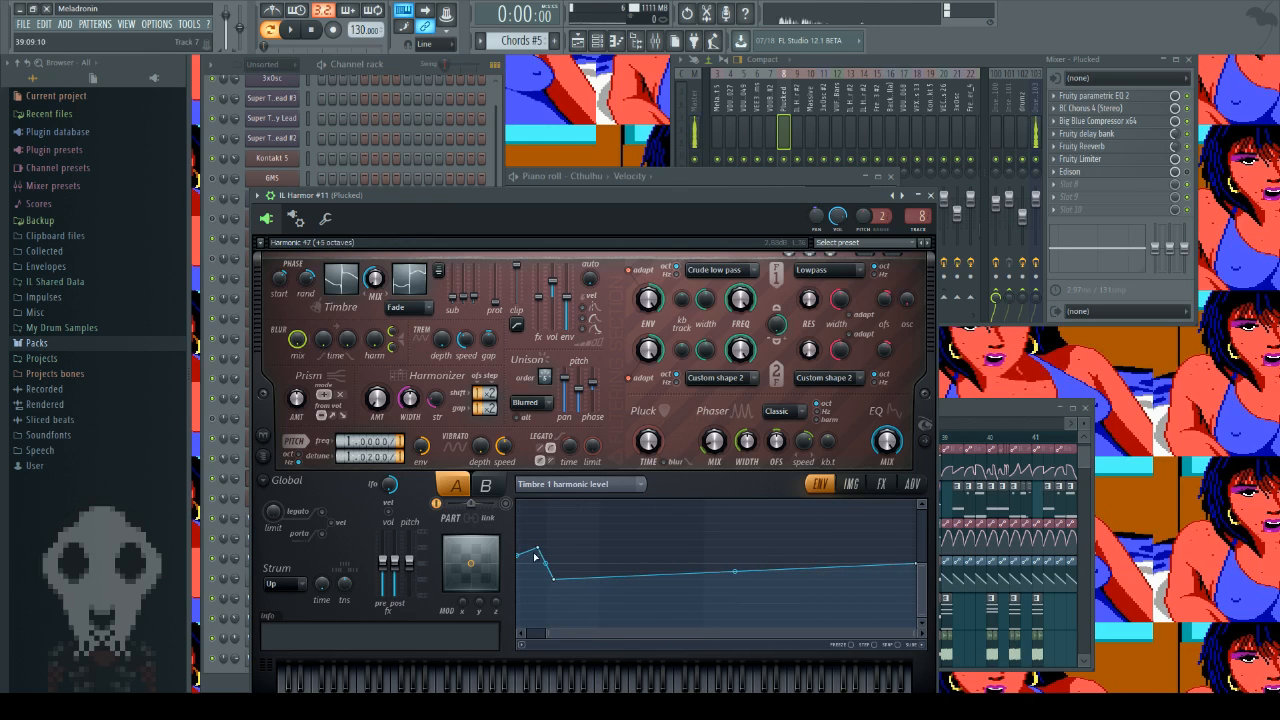
left_click_drag(536, 556, 560, 583)
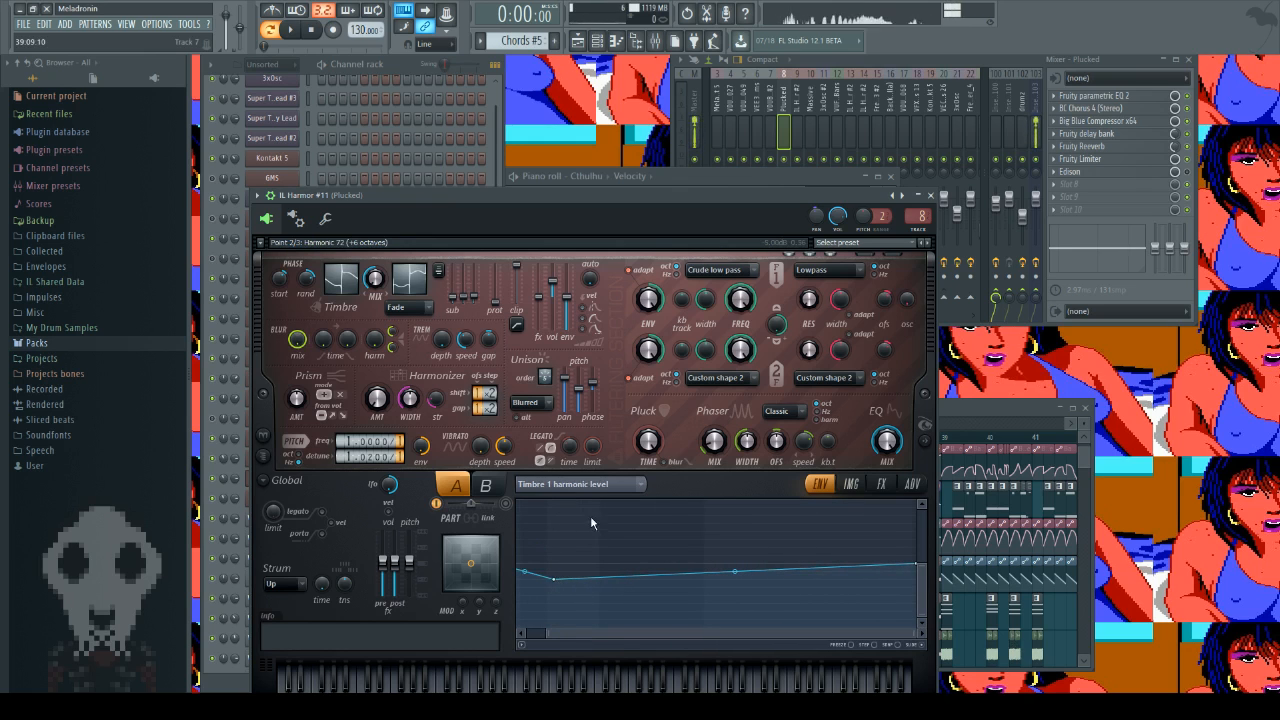
left_click(553, 579, "alt")
left_click_drag(580, 635, 347, 655)
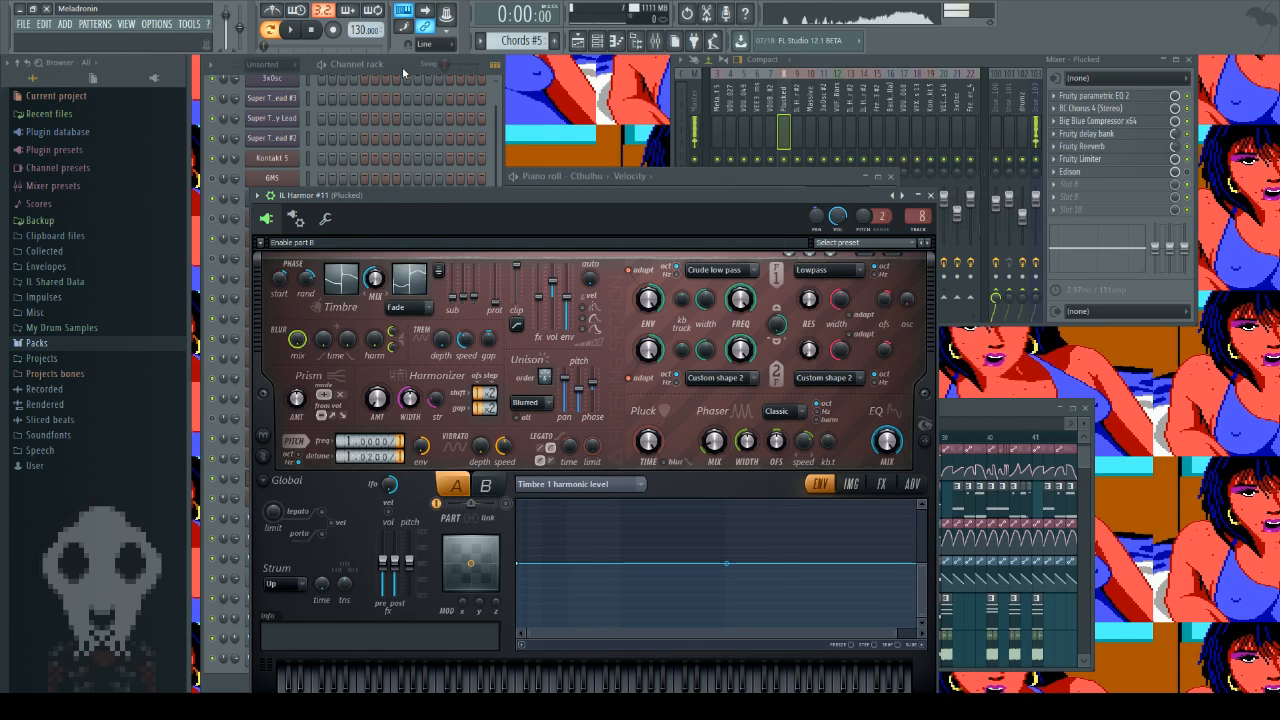
Step: Set the cloned synth's Timbre 1 & 2 mix to 0.00 and audition the flat harmonic level with several notes
left_click(380, 286)
left_click_drag(886, 634, 909, 638)
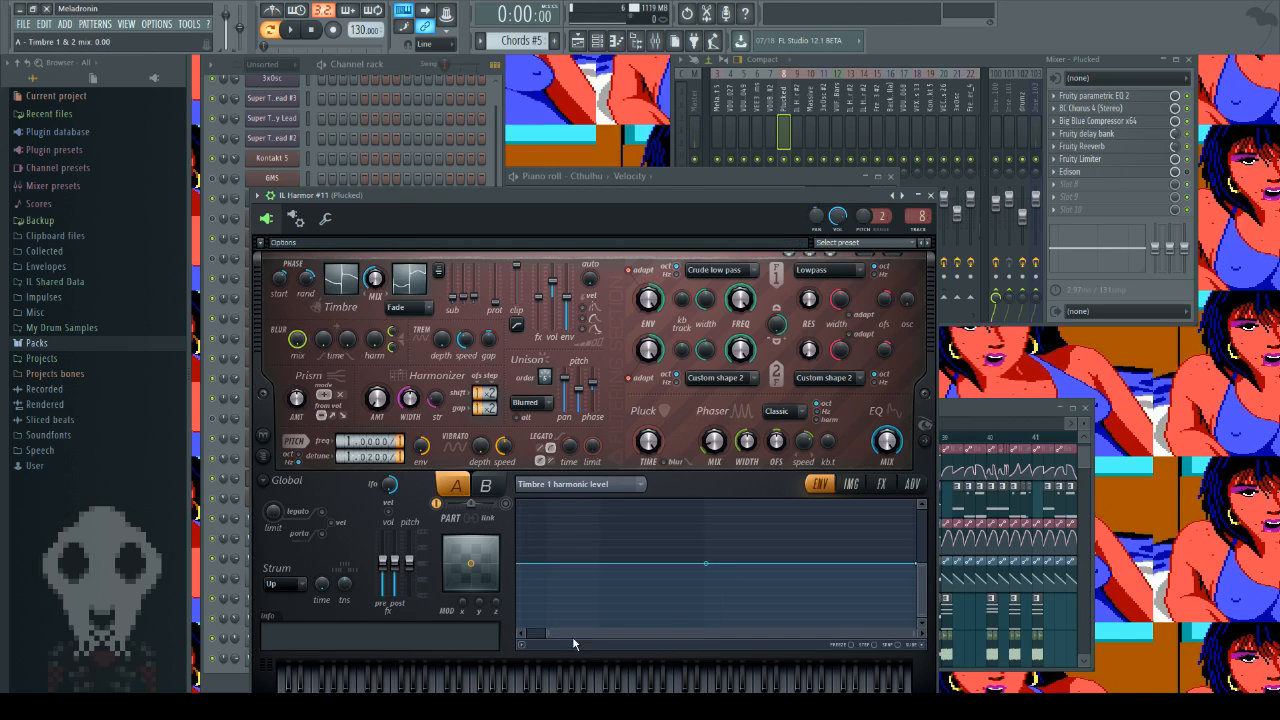
key("c")
left_click_drag(547, 634, 916, 635)
key("c")
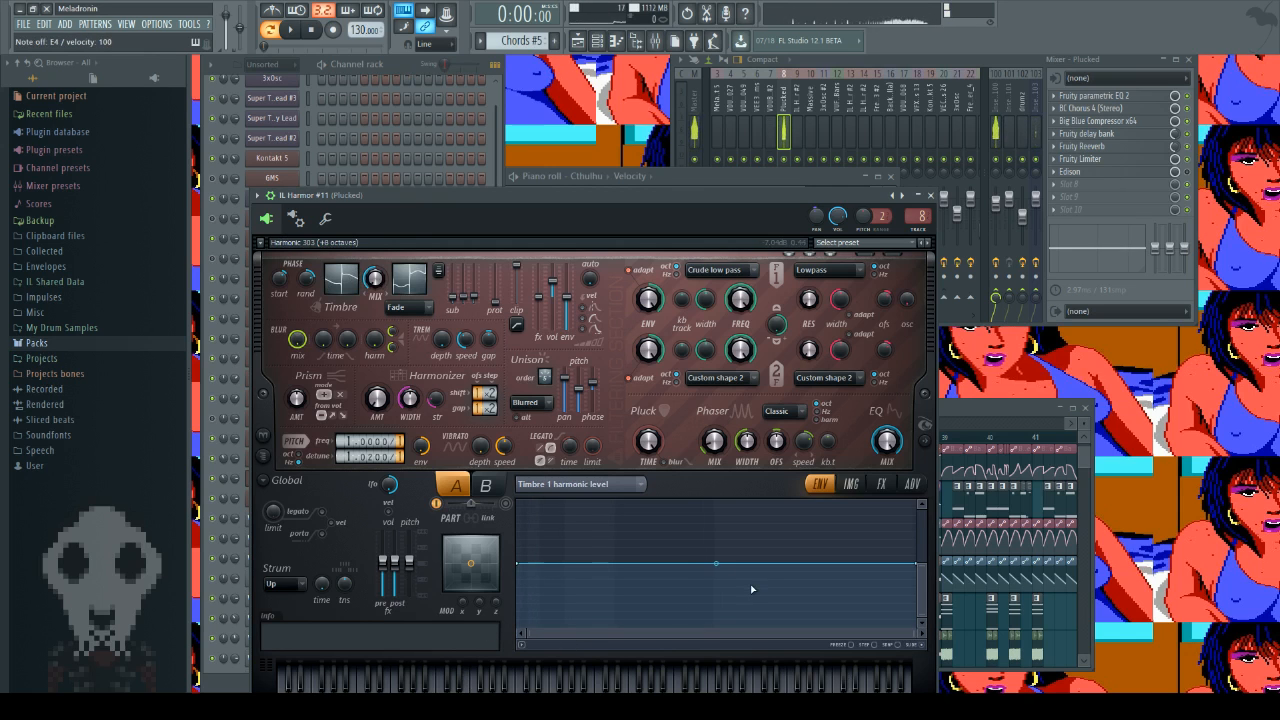
key("o")
key("p")
key("i")
key("z")
key("z")
key("z")
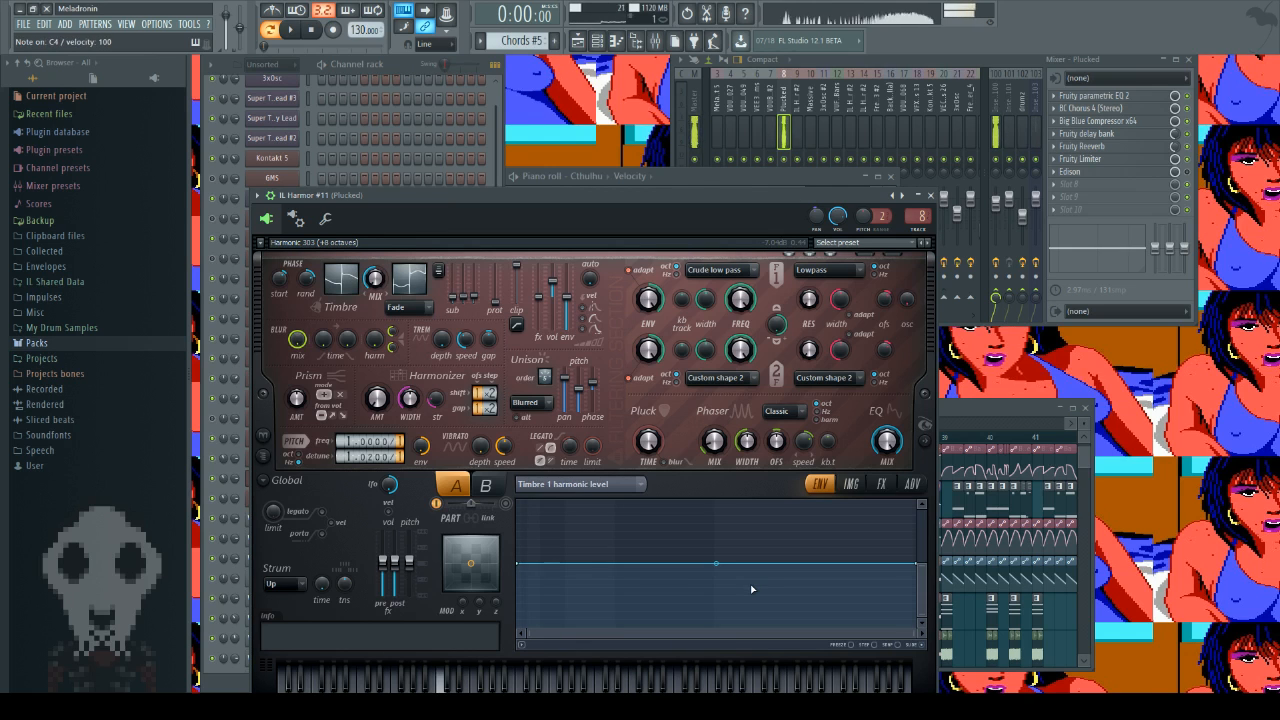
key("z")
key("z")
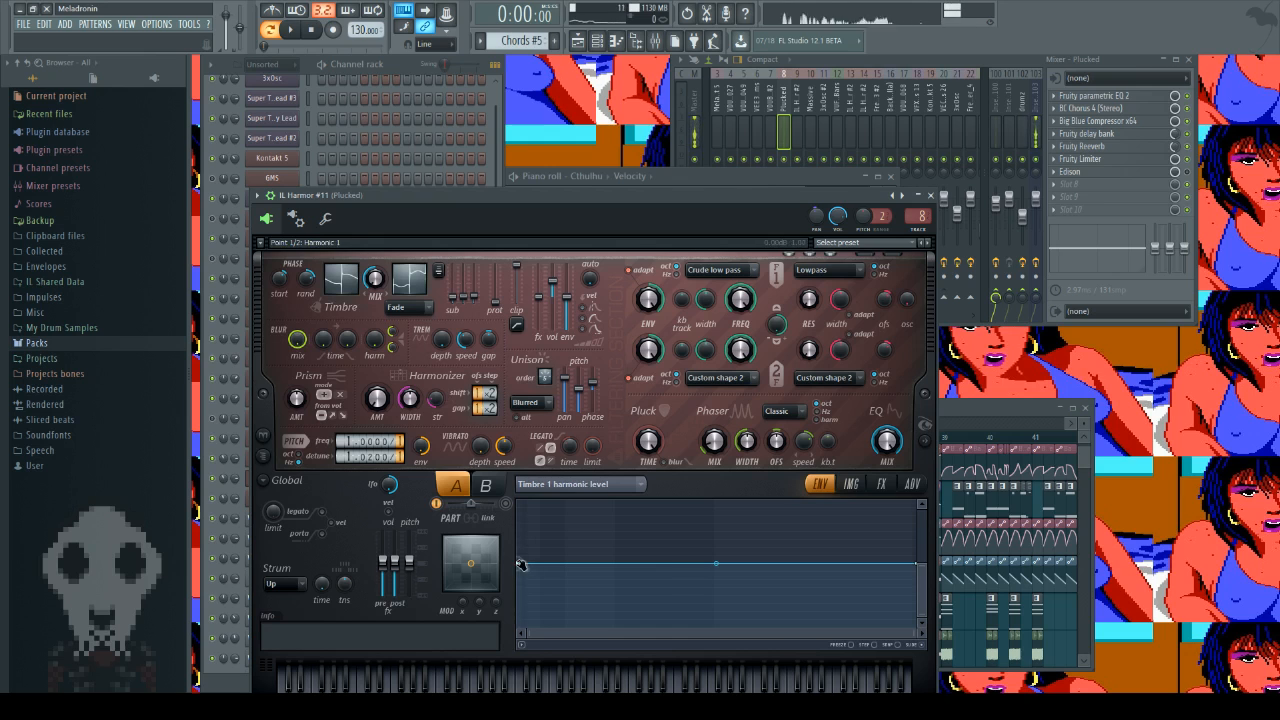
Step: Try lowering the first harmonic in the clone's Timbre 1 envelope, restore its level, and close the synth window
left_click_drag(518, 563, 494, 611)
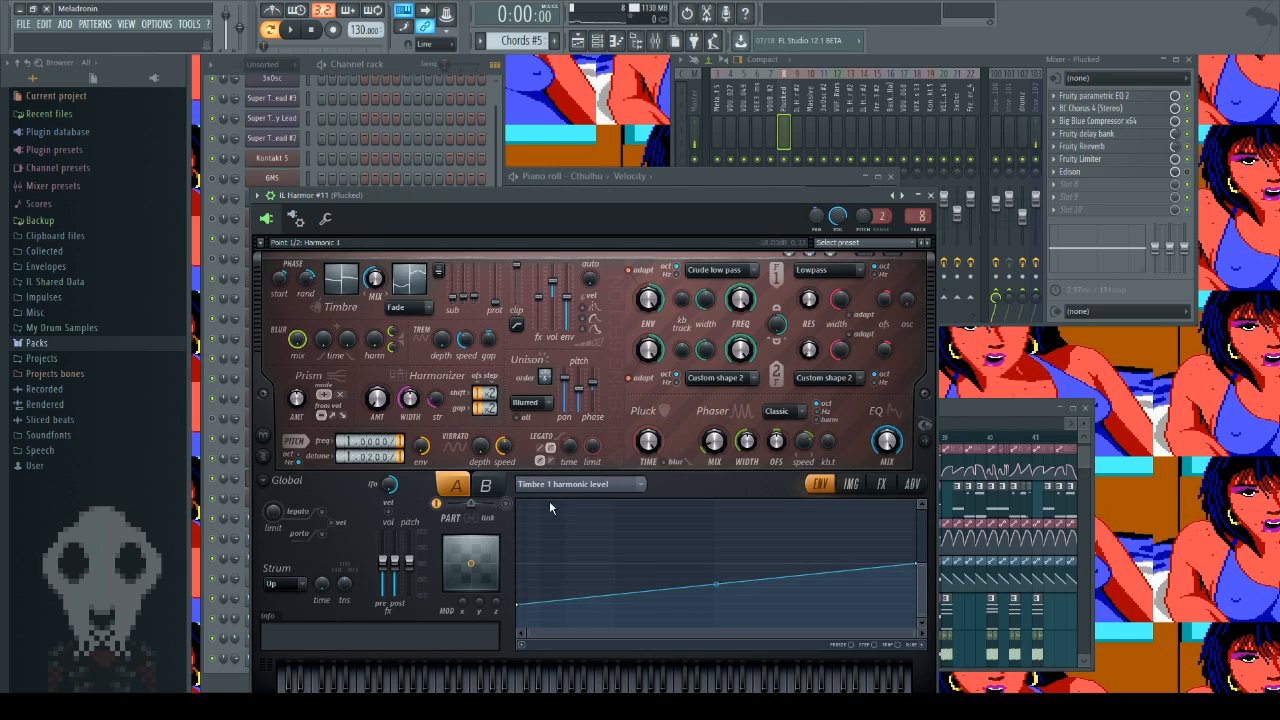
left_click_drag(517, 606, 502, 568)
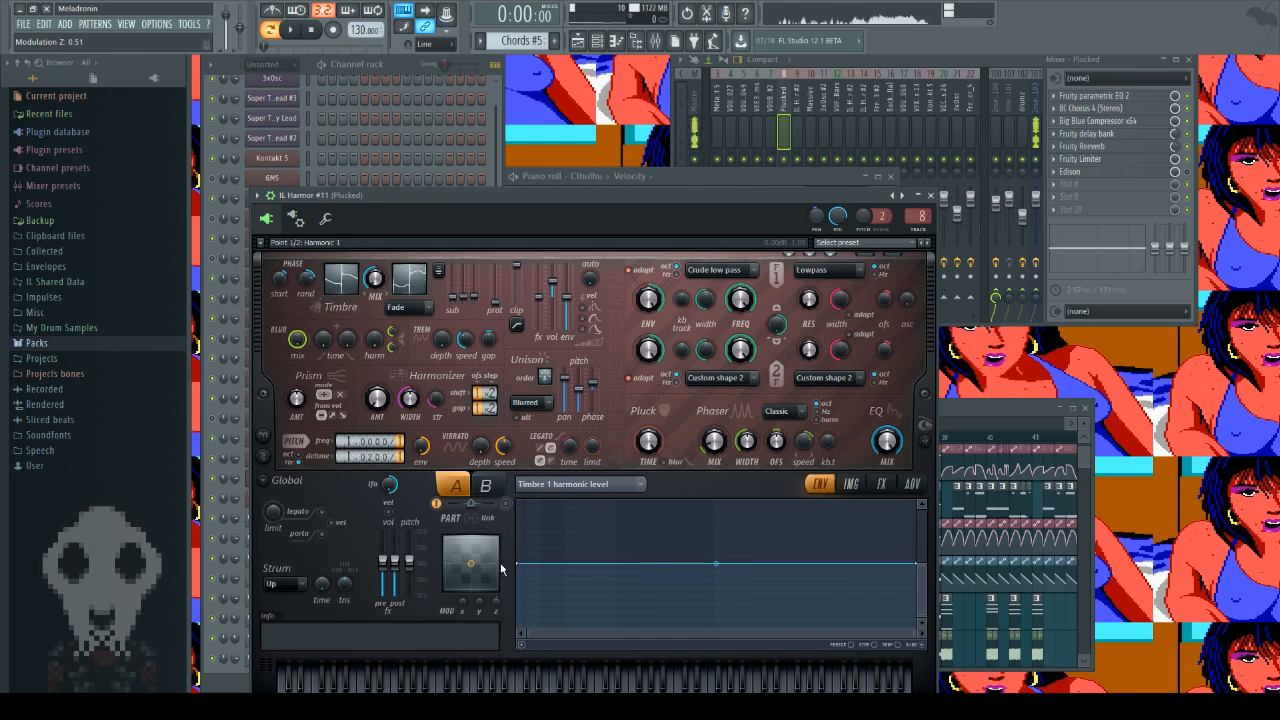
left_click(931, 195)
left_click(273, 478)
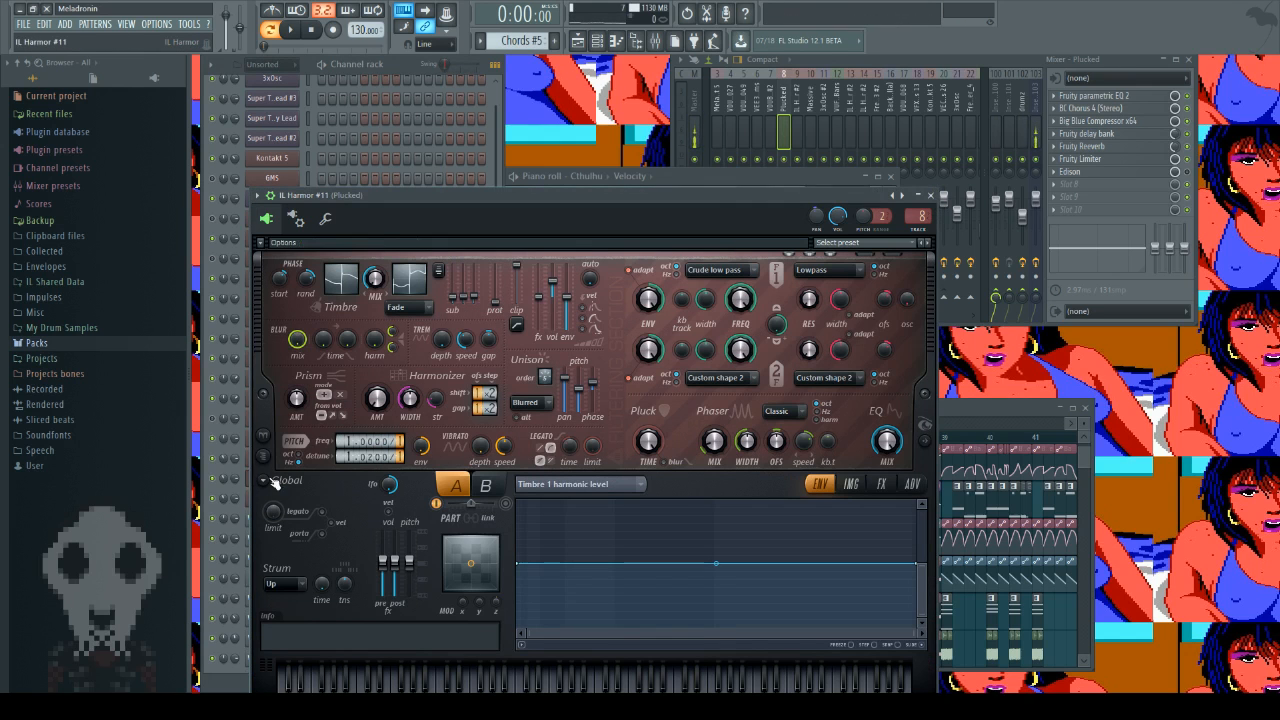
left_click(273, 478)
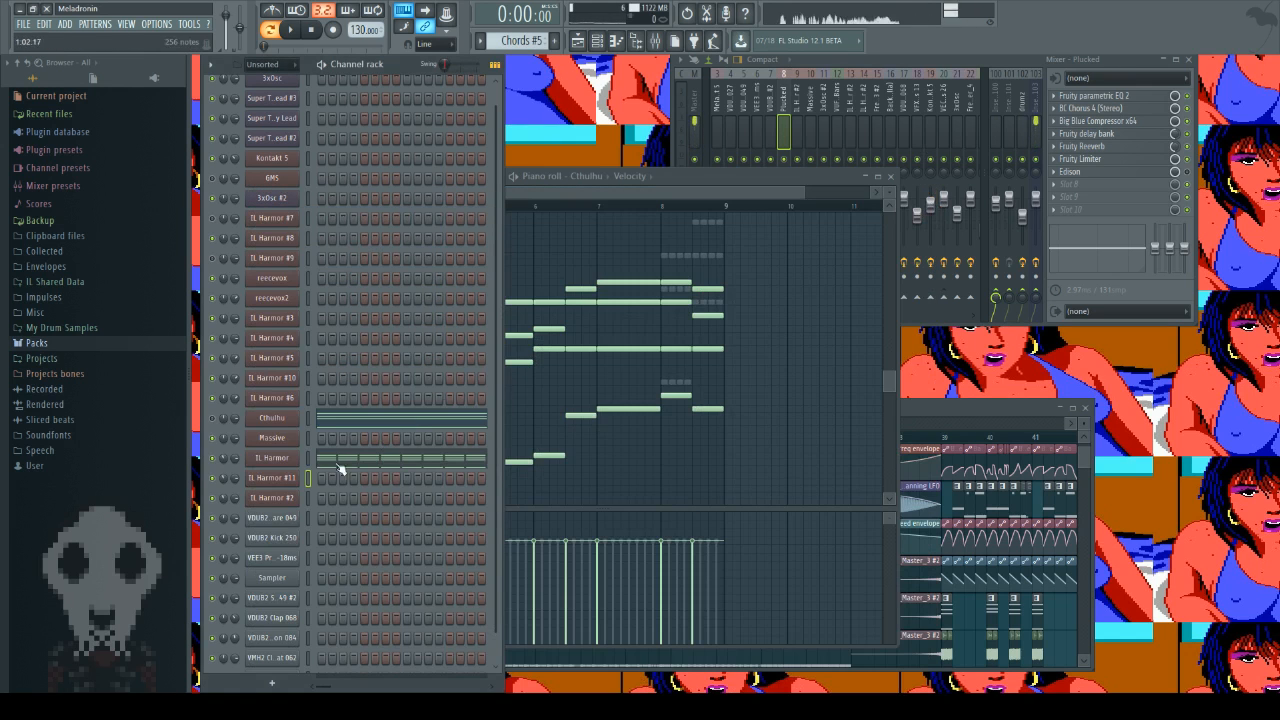
Step: Reopen the original IL Harmor synth and audition notes on its keyboard with the shaped Timbre 1 harmonic level envelope
left_click(285, 459)
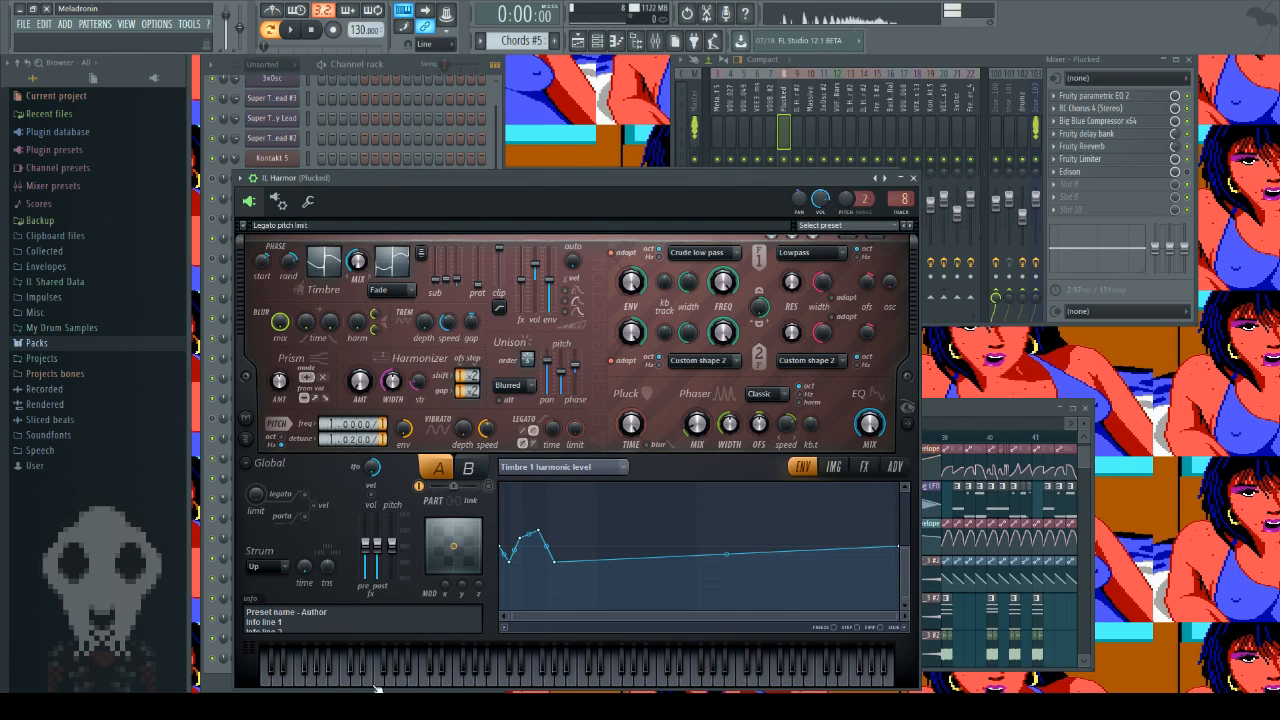
left_click(397, 72)
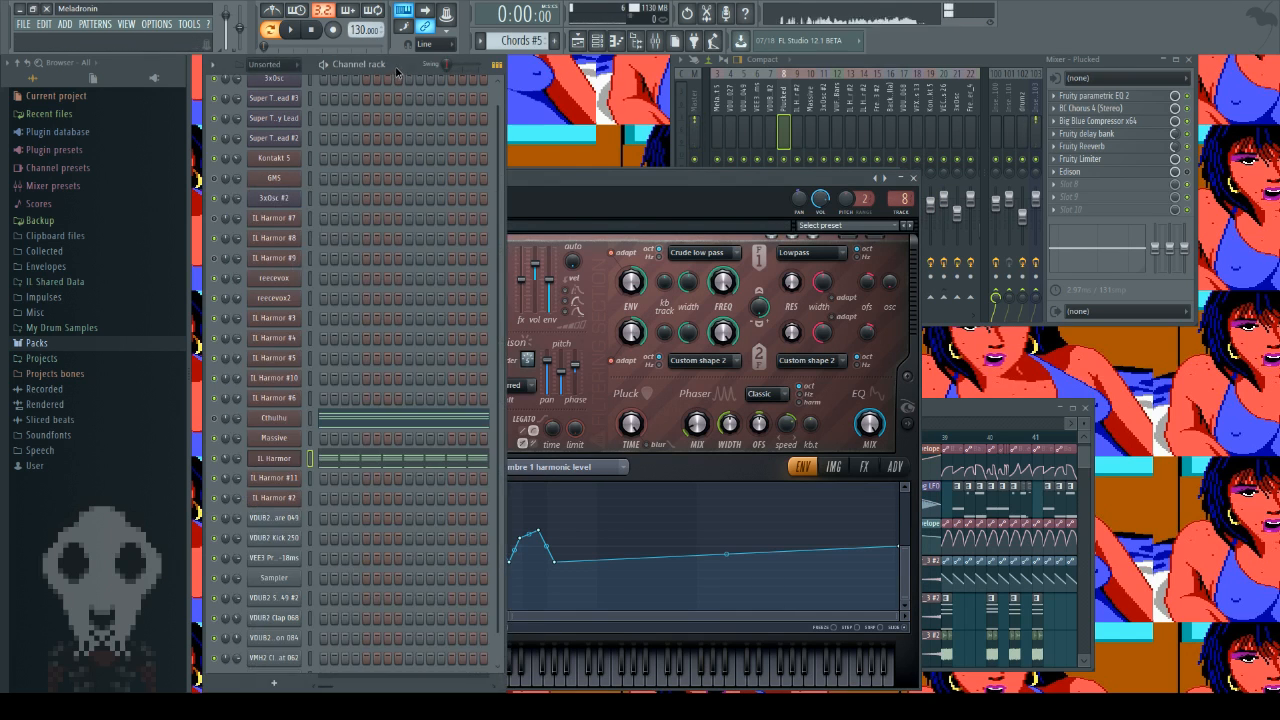
left_click(290, 460)
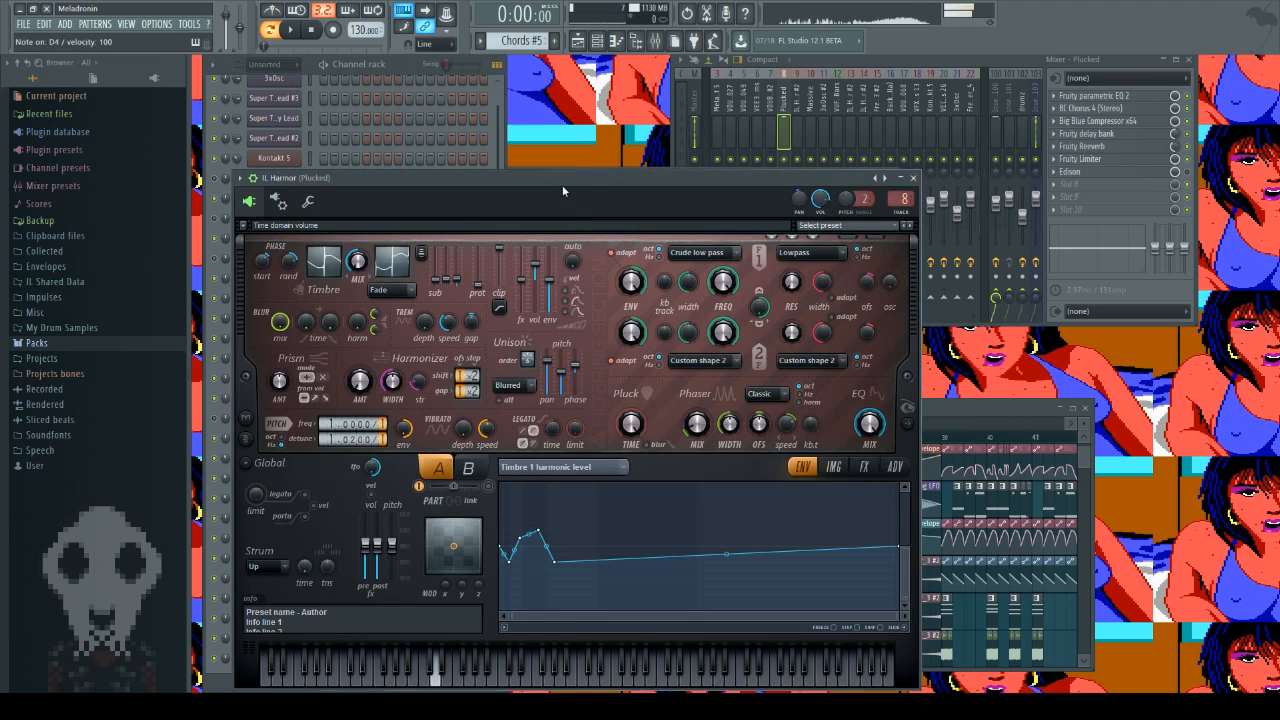
left_click(380, 683)
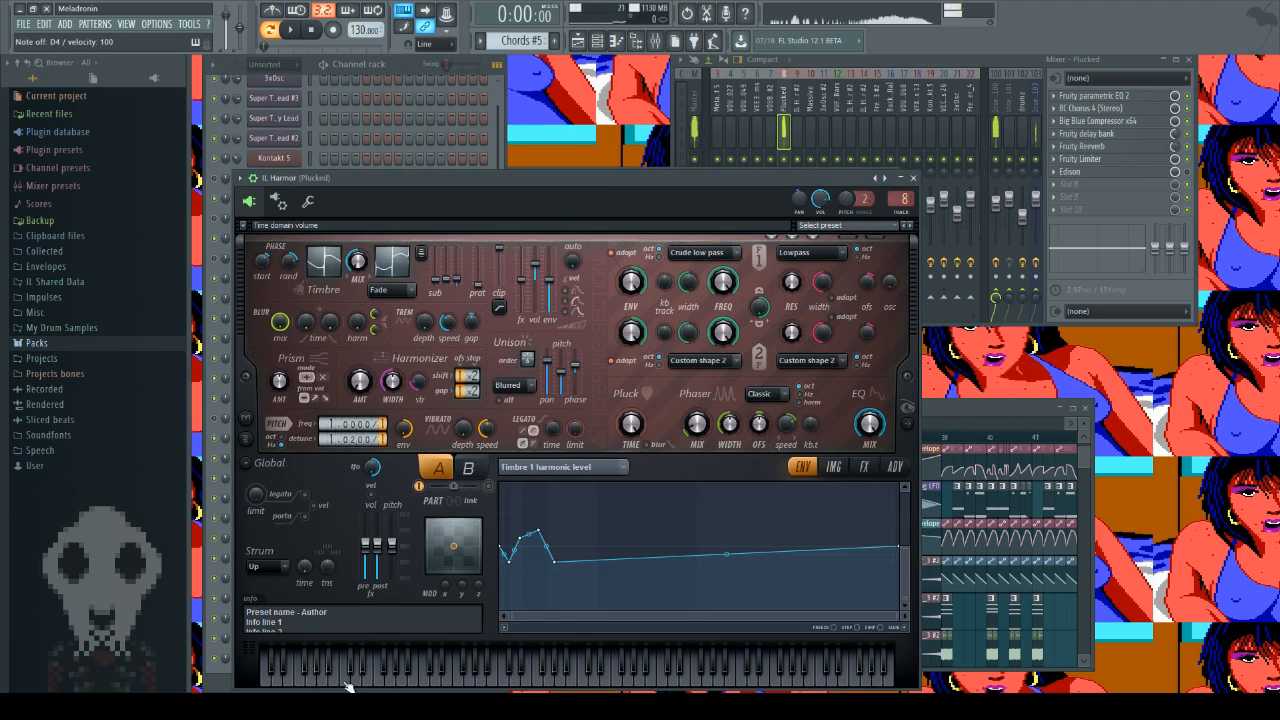
left_click(326, 676)
left_click(279, 676)
left_click(368, 684)
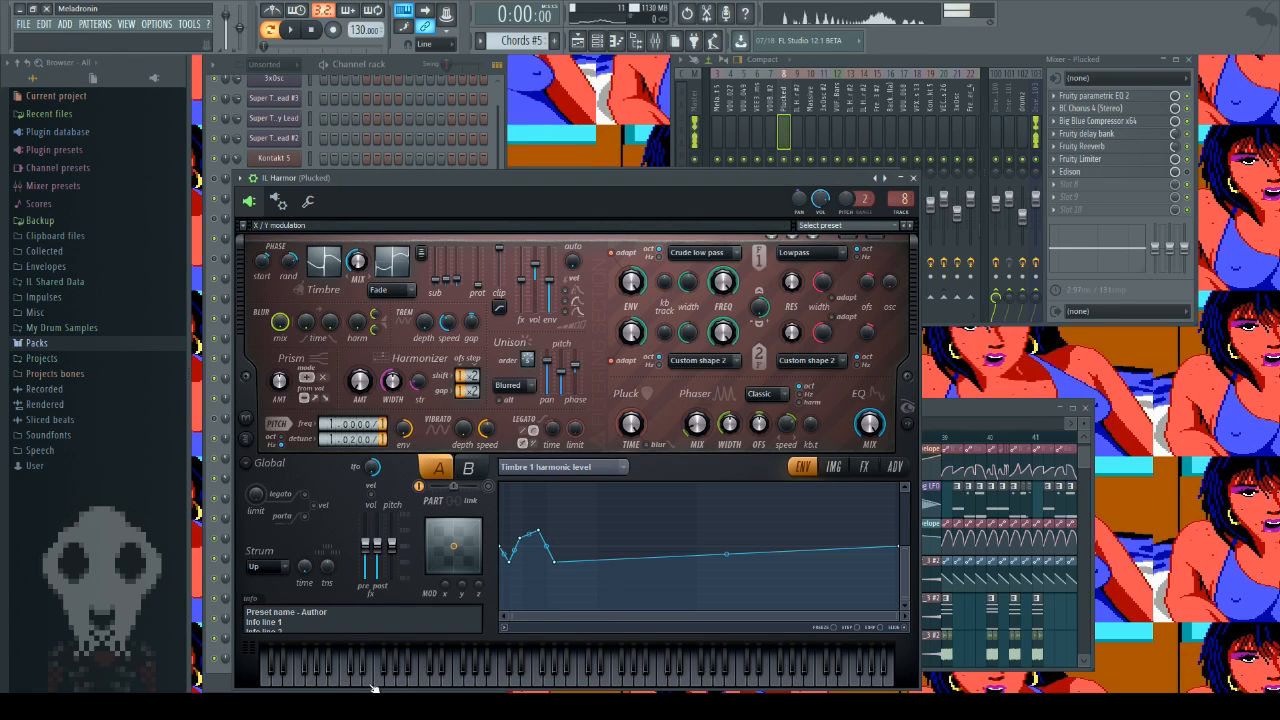
Step: Compare low, middle and high notes on the original IL Harmor synth's keyboard
left_click(369, 686)
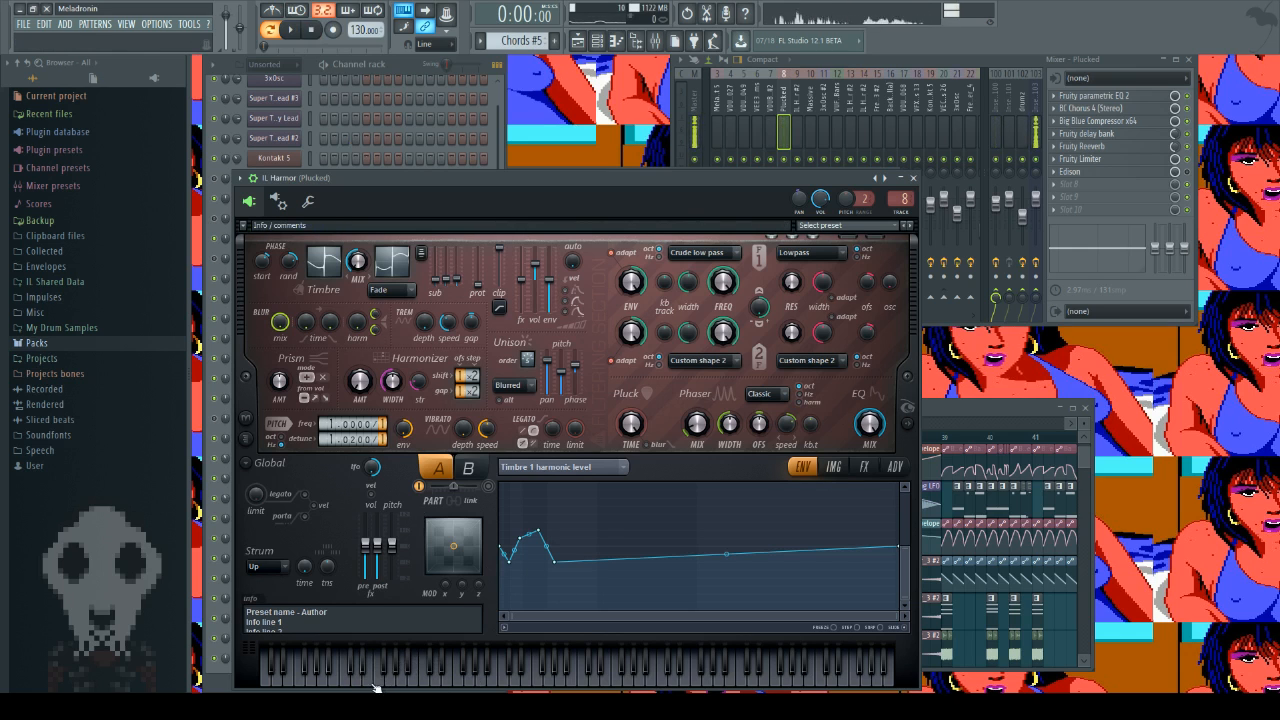
left_click(368, 686)
left_click(403, 686)
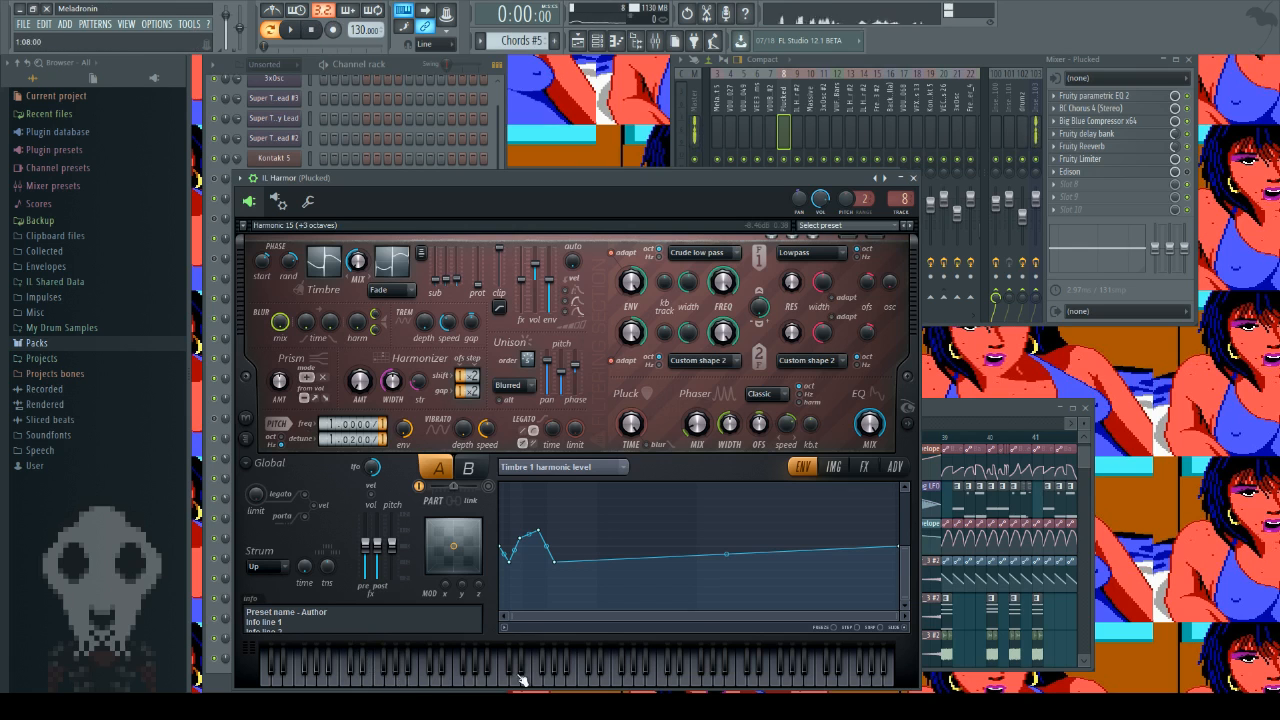
left_click(420, 678)
left_click(755, 680)
left_click(662, 677)
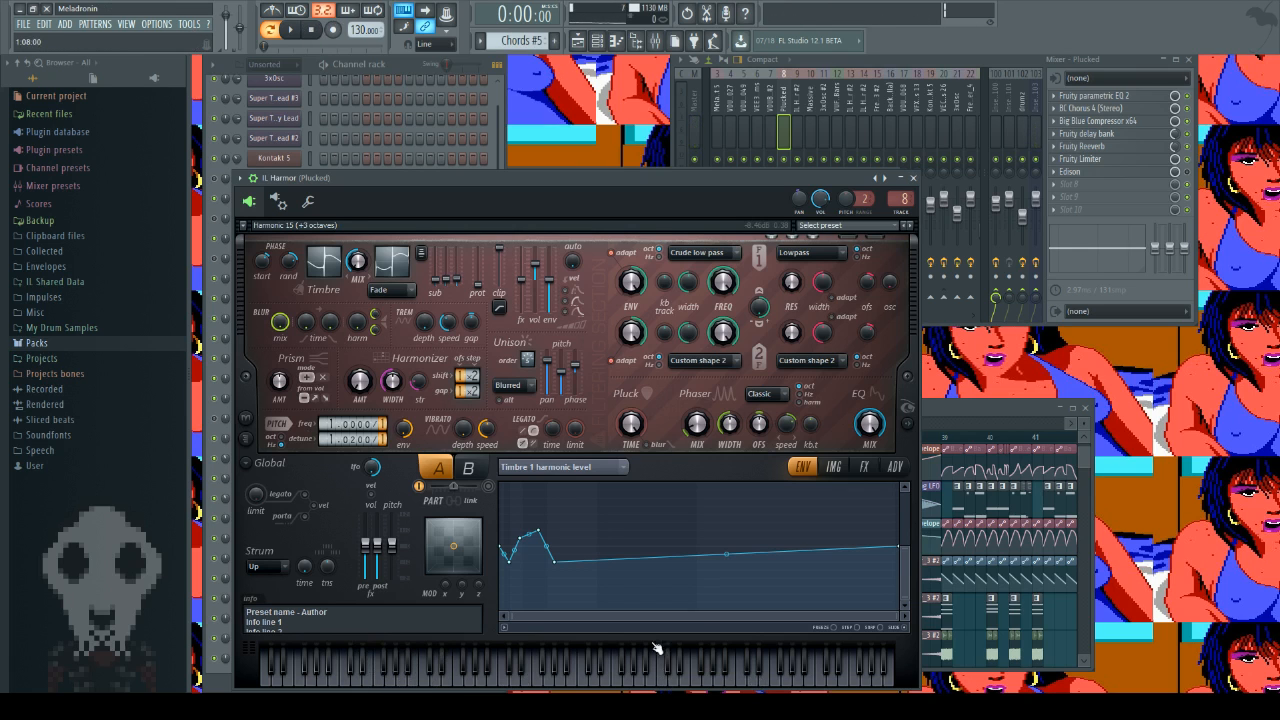
Step: Bring the playlist into view and look over the intro's pattern, audio and automation tracks around bars 26 to 40
left_click(409, 64)
left_click(285, 463)
left_click(285, 463)
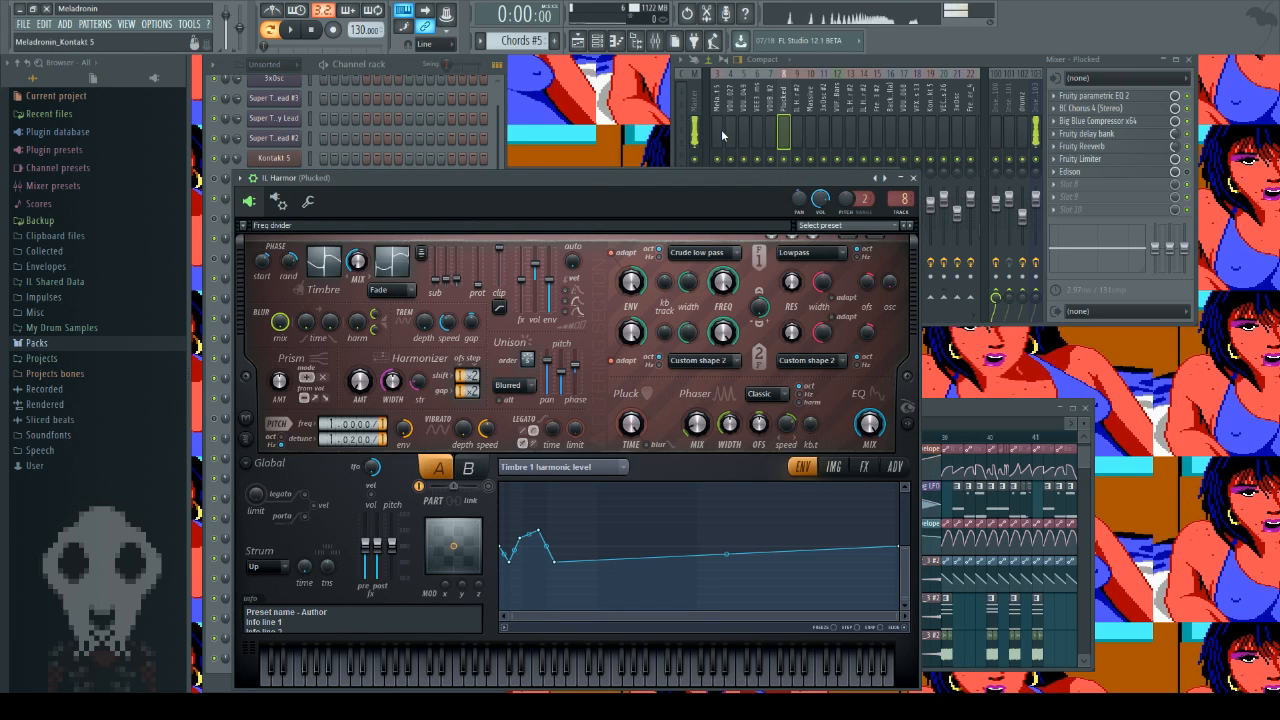
left_click(977, 408)
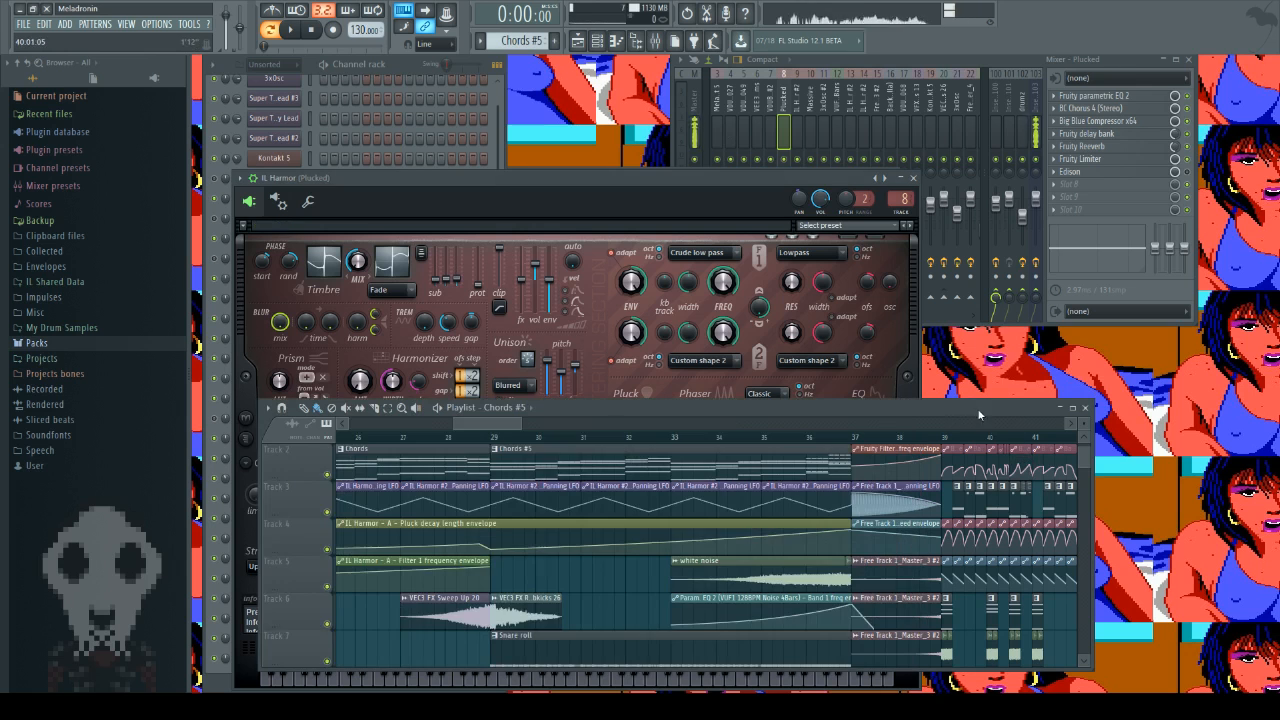
scroll(610, 625, "down", 6)
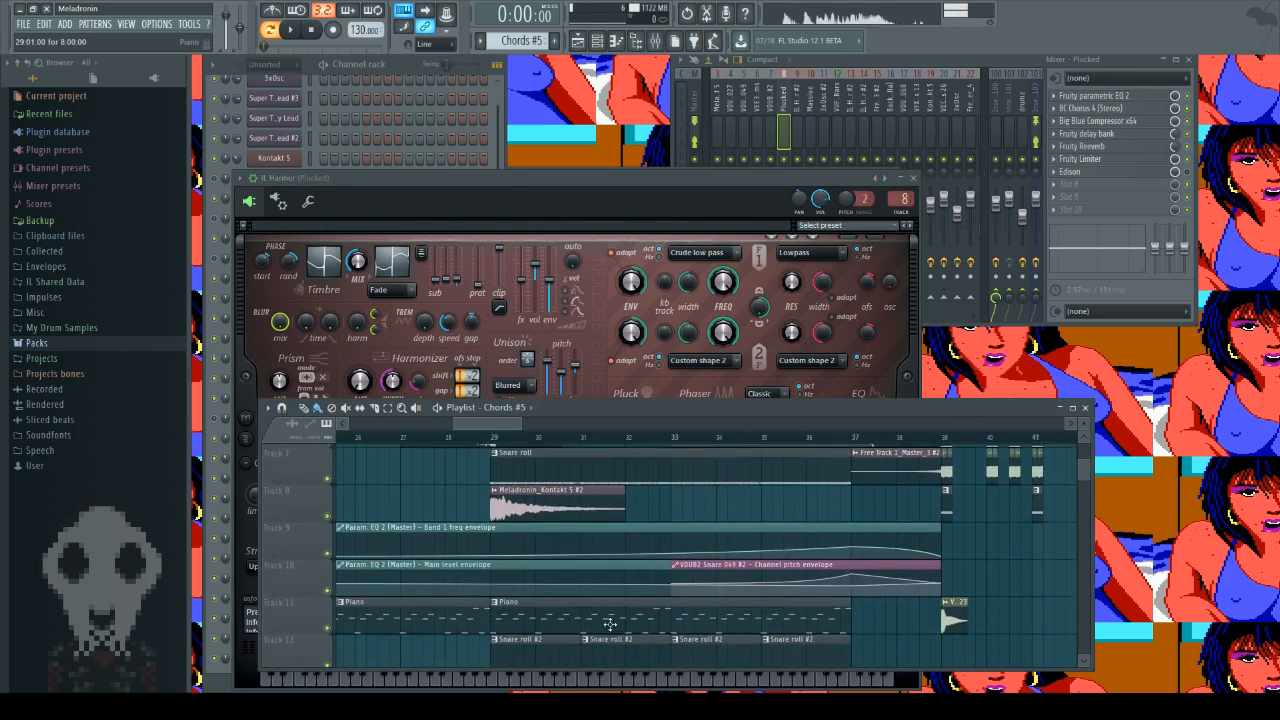
scroll(610, 634, "up", 6)
scroll(610, 634, "up", 3)
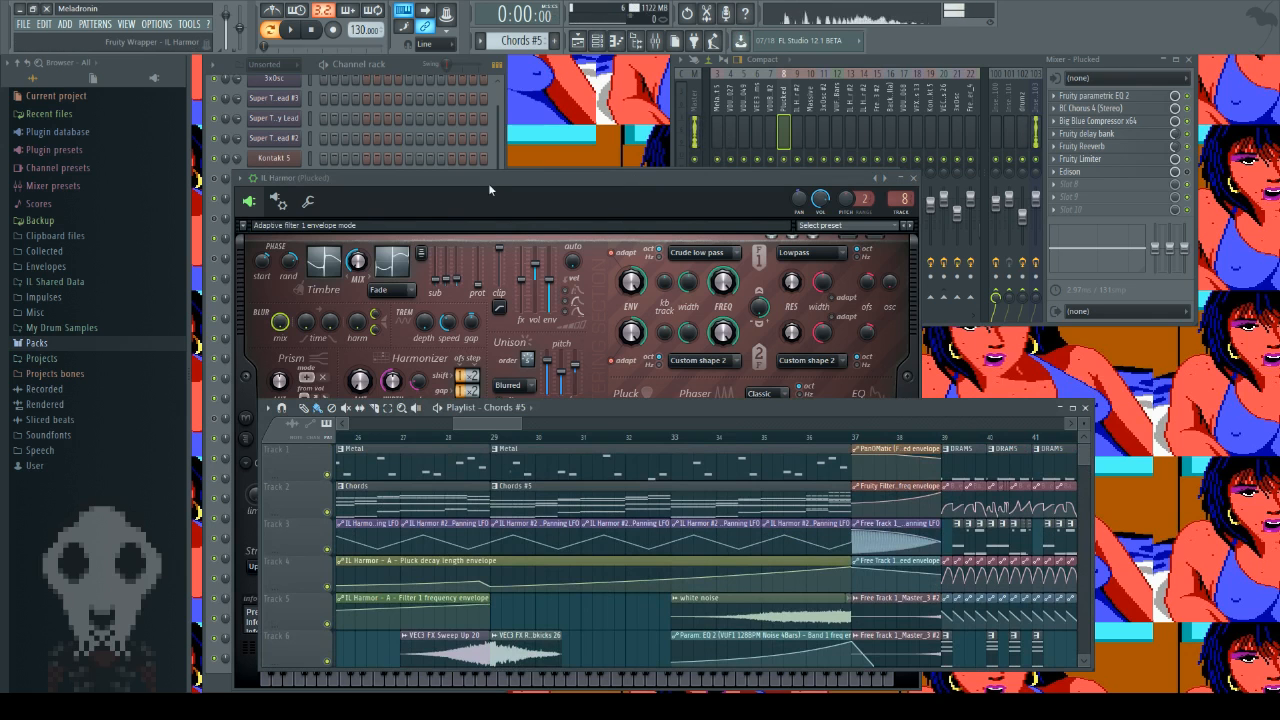
Step: Return to the IL Harmor synth, audition a middle note and a high note, and close its window
left_click_drag(466, 176, 470, 158)
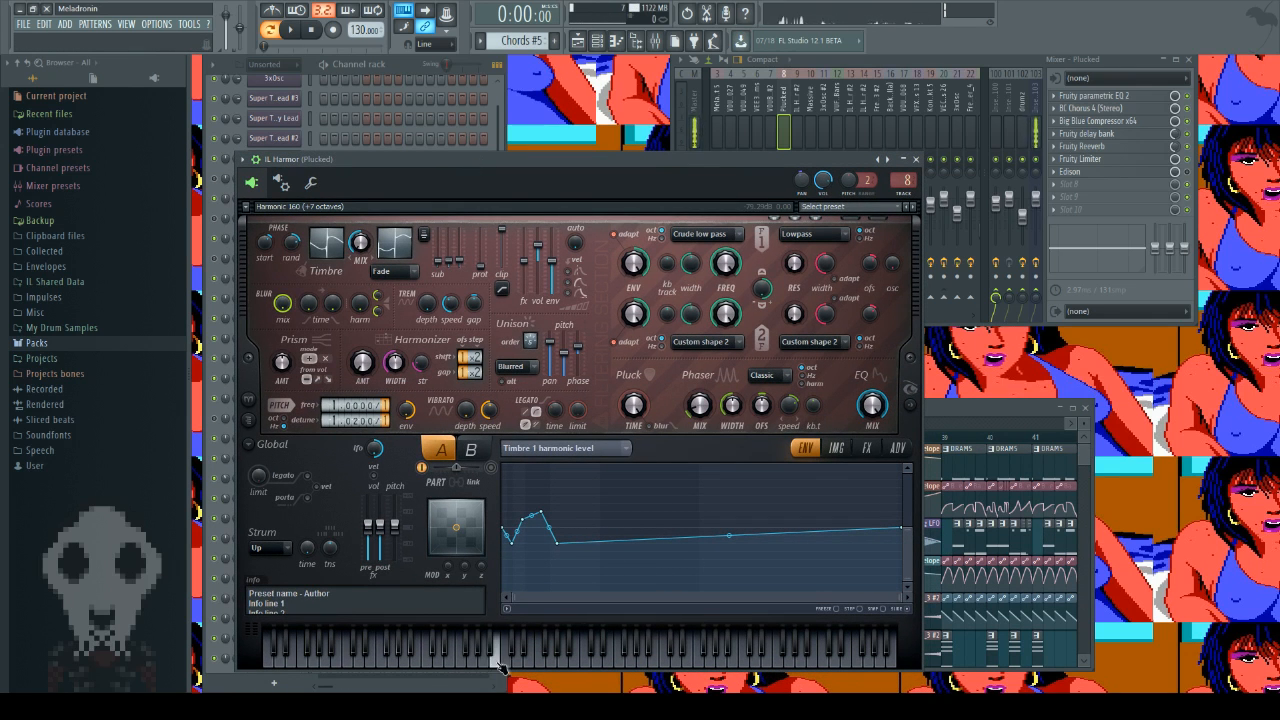
left_click(916, 159)
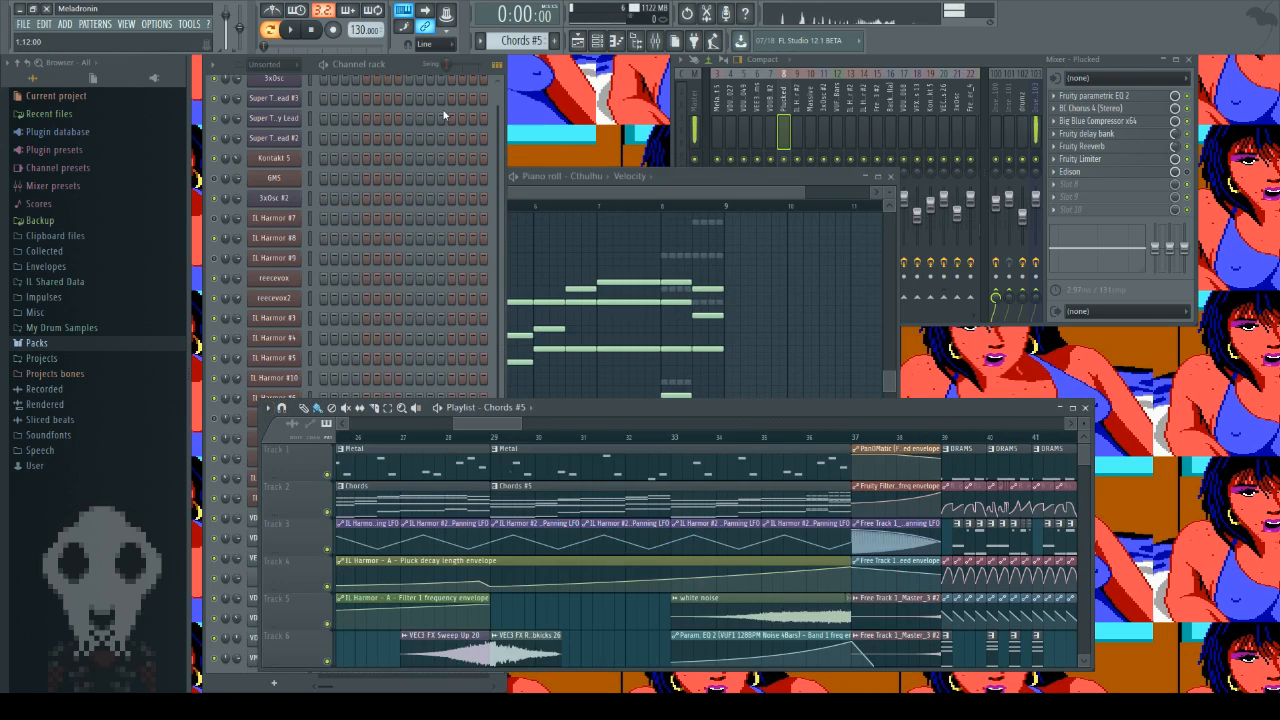
left_click(409, 74)
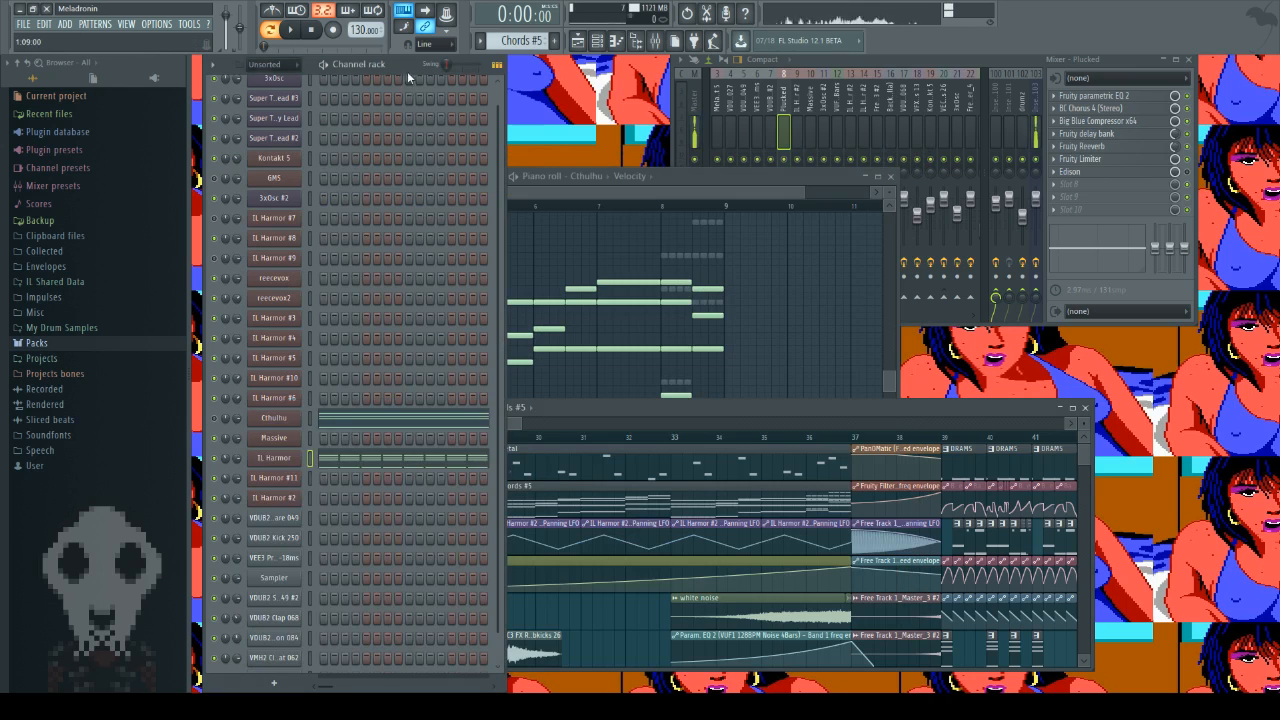
left_click(274, 457)
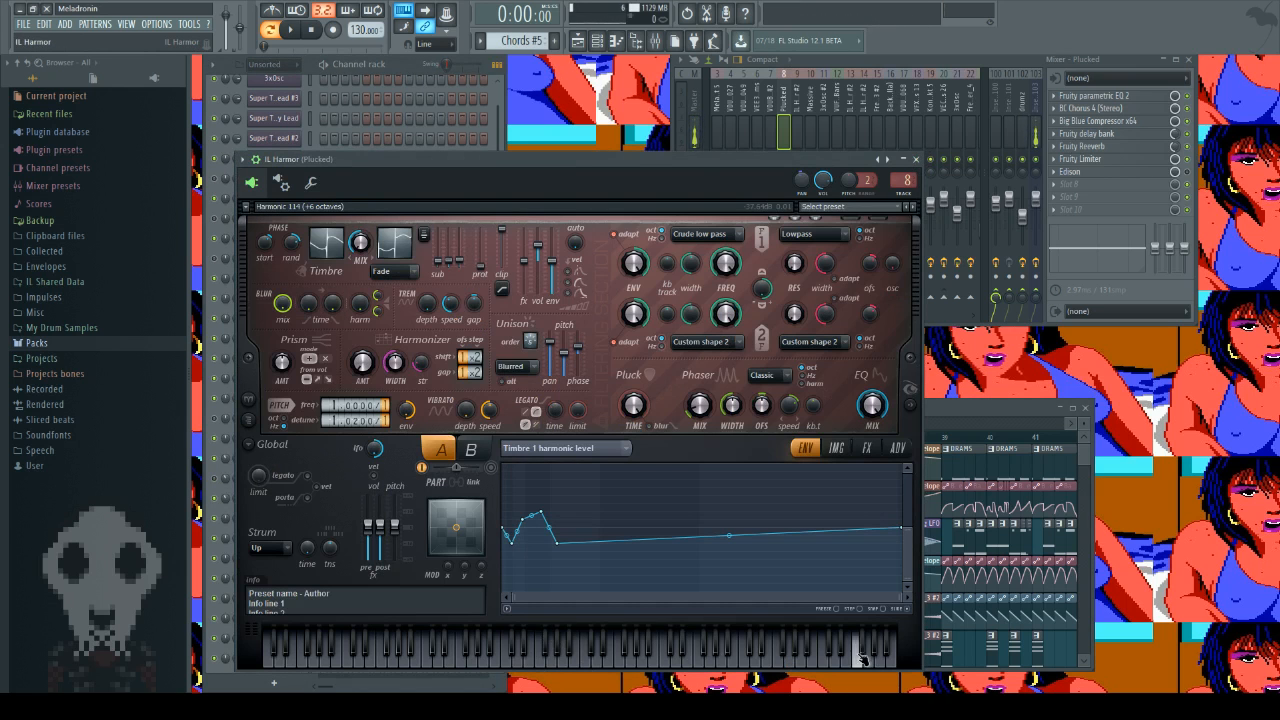
left_click(916, 159)
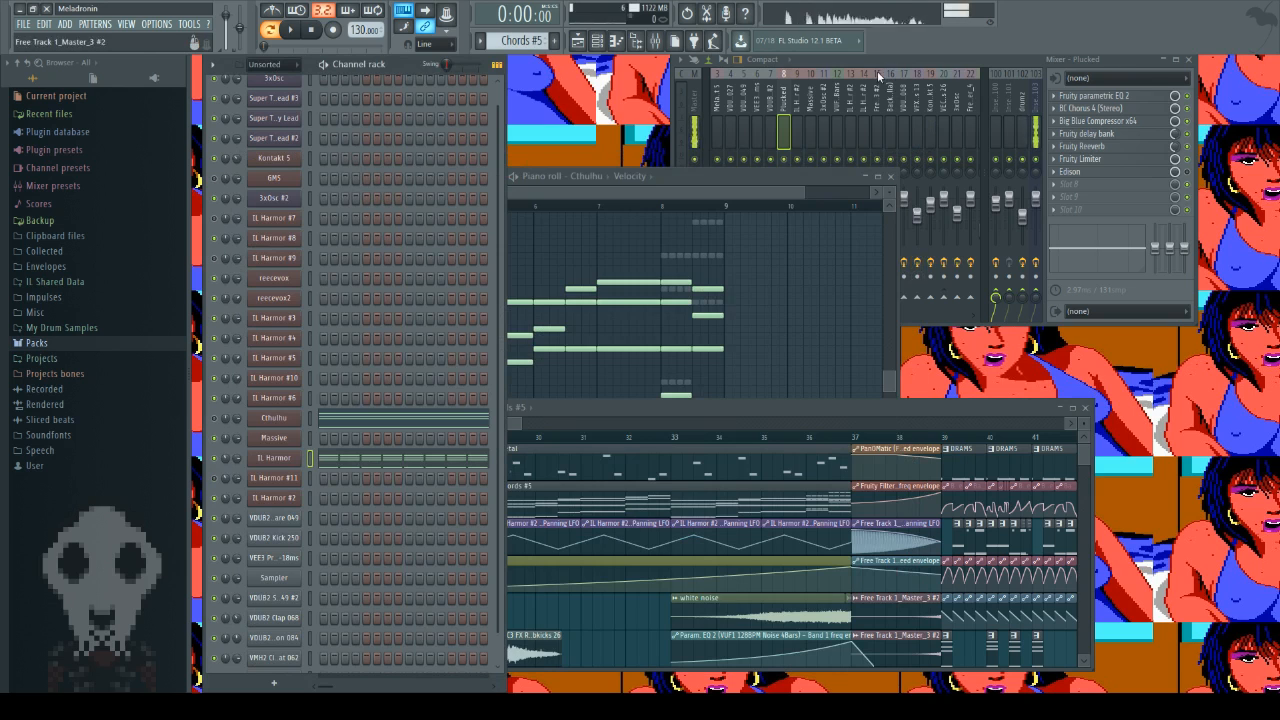
Step: Set the playback position to bar 35 in song mode and audition several notes on the IL Harmor channel
left_click(762, 438)
left_click(270, 30)
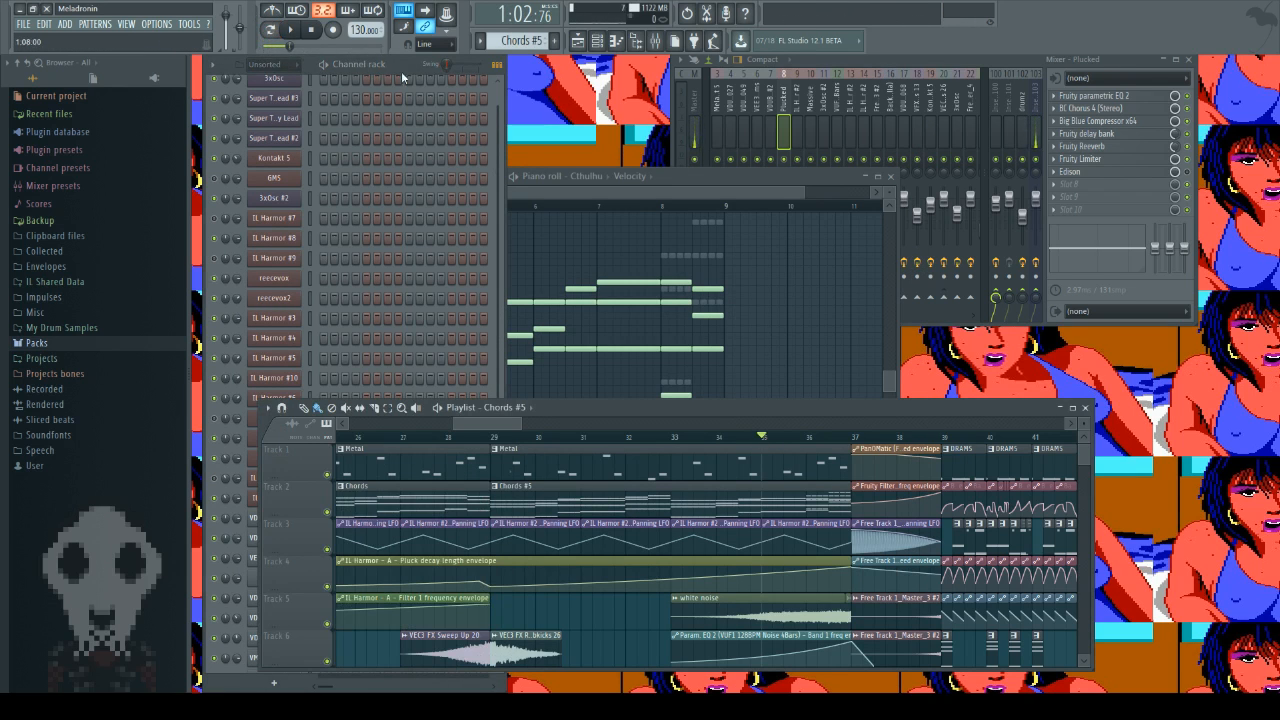
left_click(322, 64)
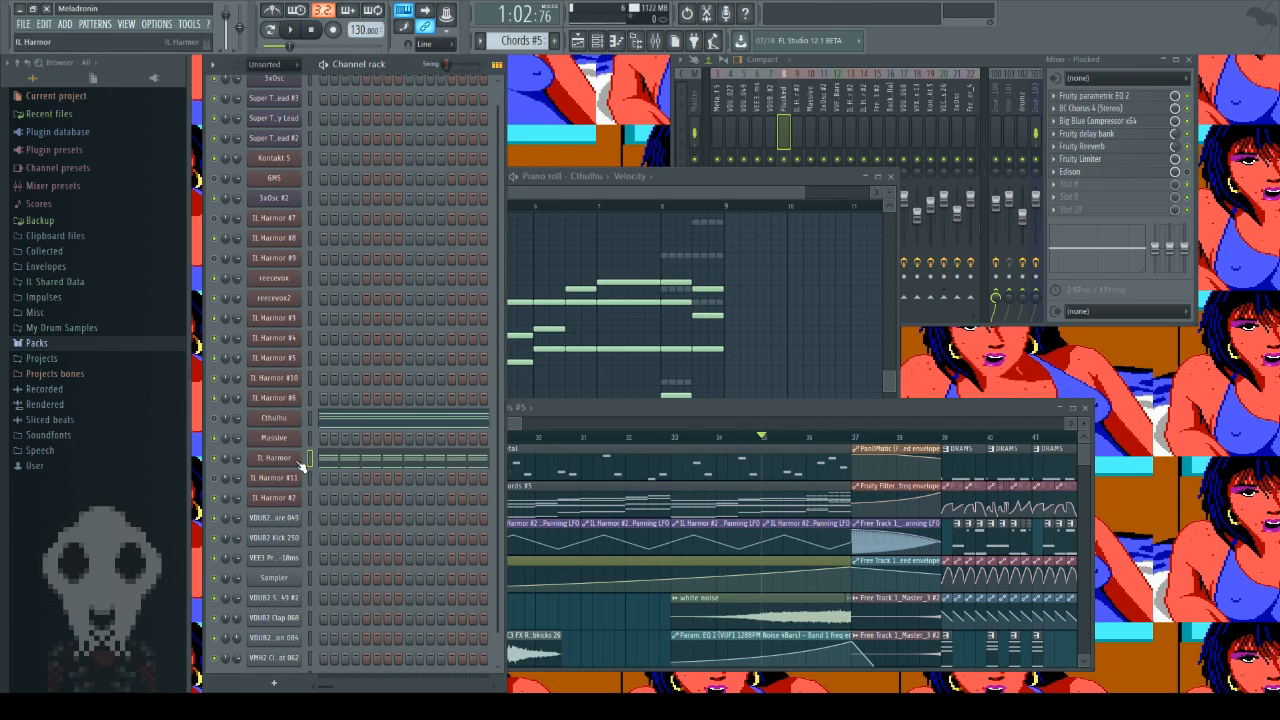
key("z")
key("d")
key("z")
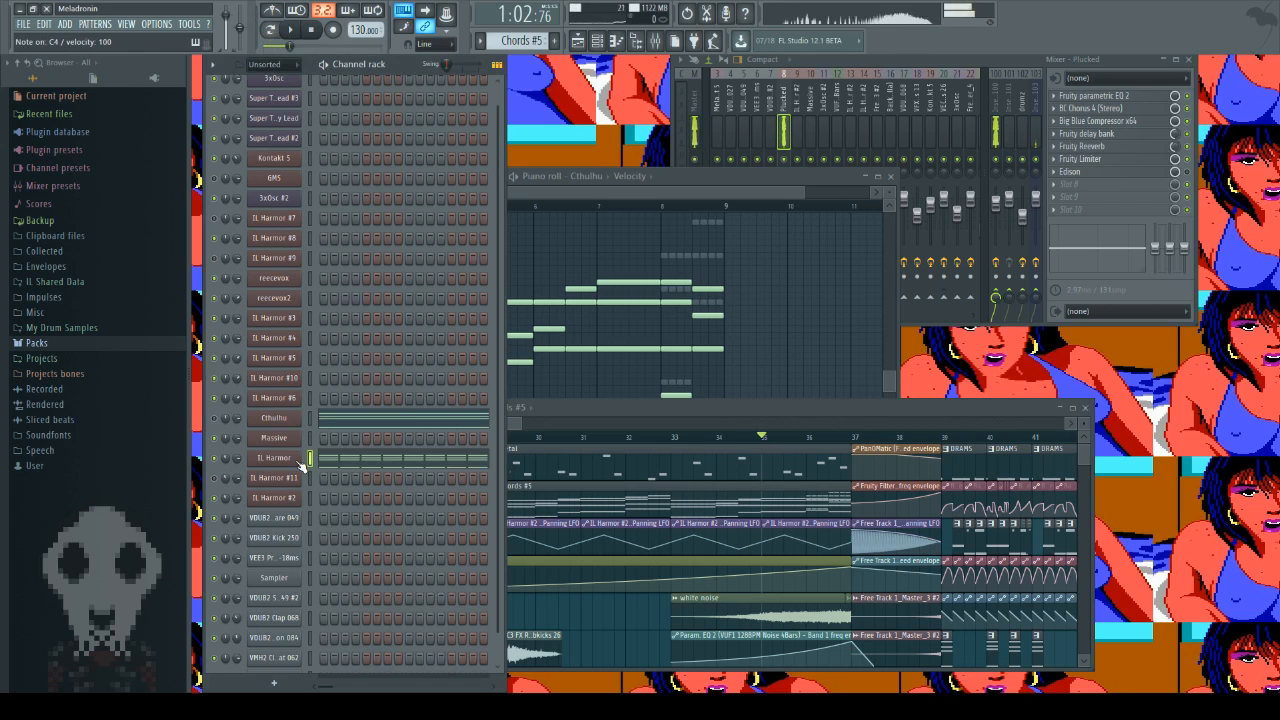
key("o")
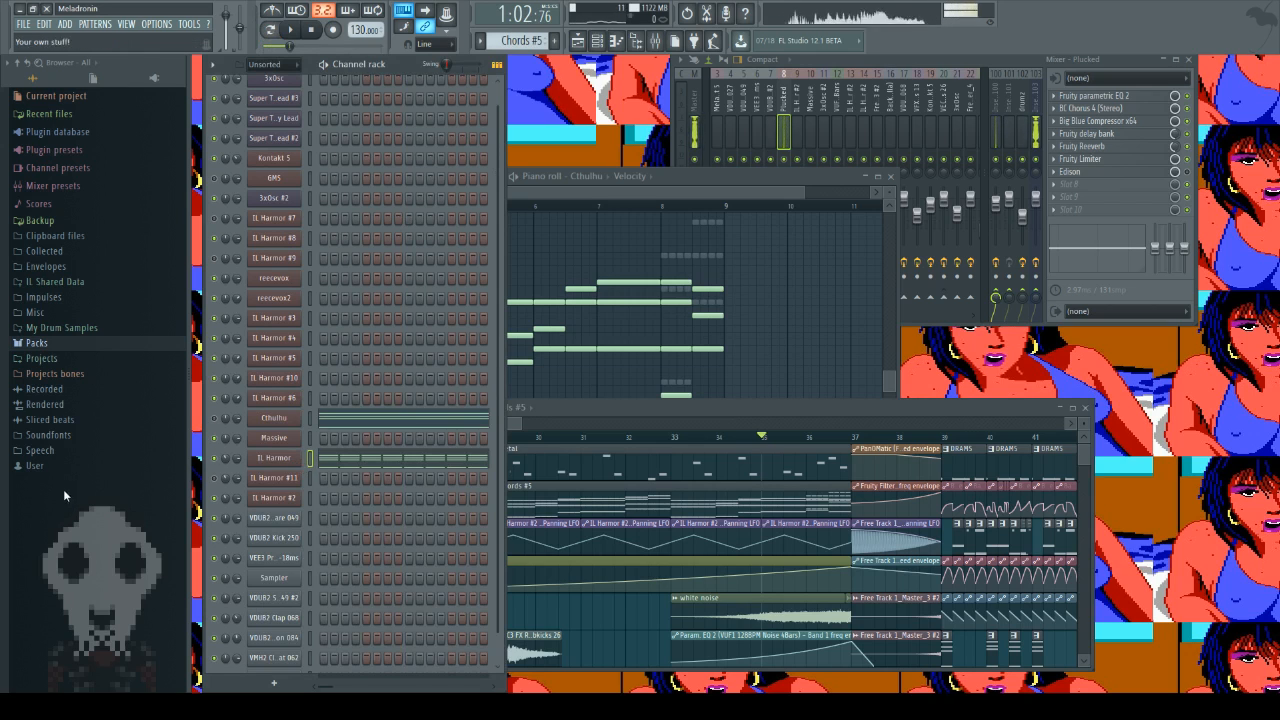
Step: Reopen the IL Harmor synth, display its unison pitch thickness envelope, and audition the D4 note
left_click(270, 461)
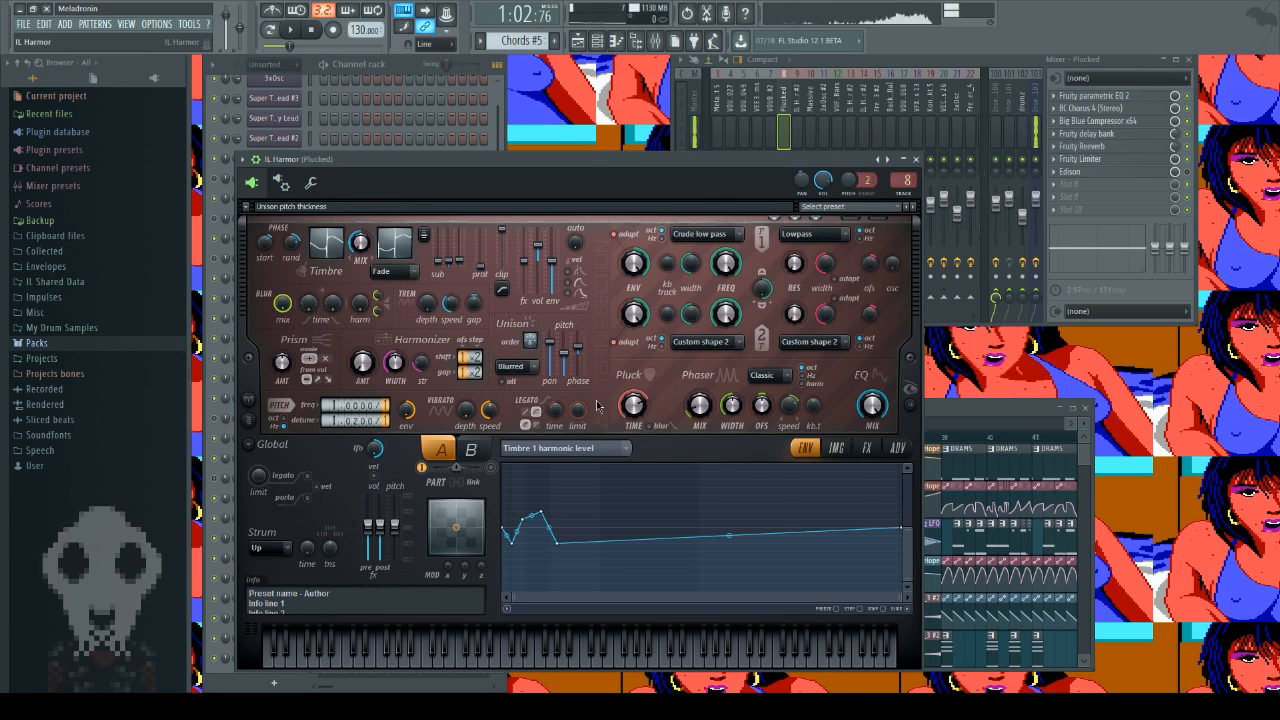
left_click(595, 384)
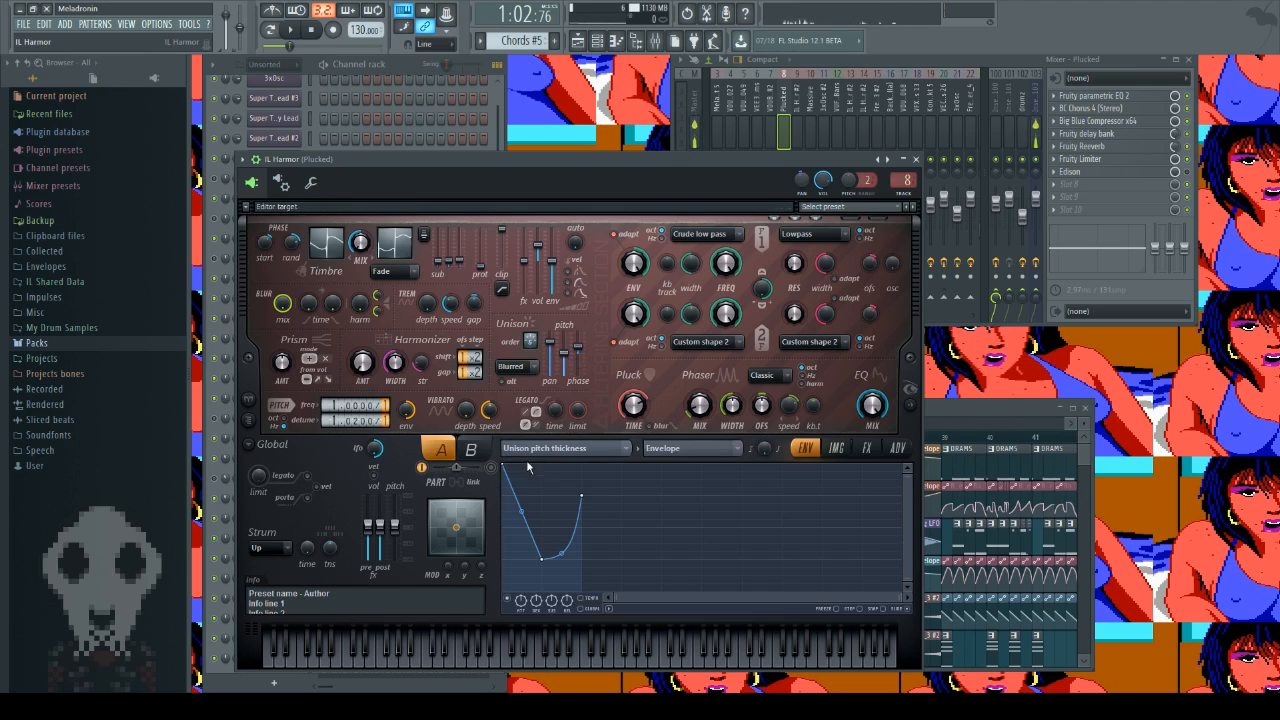
left_click(570, 353)
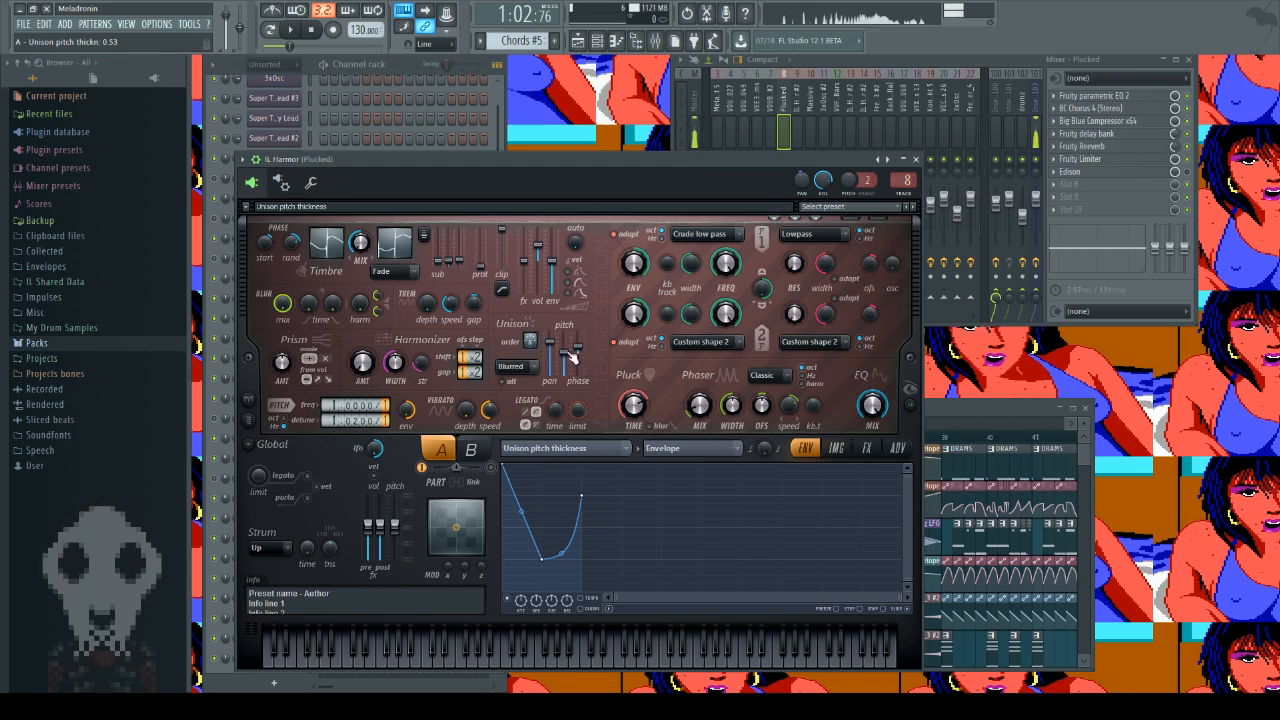
key("x")
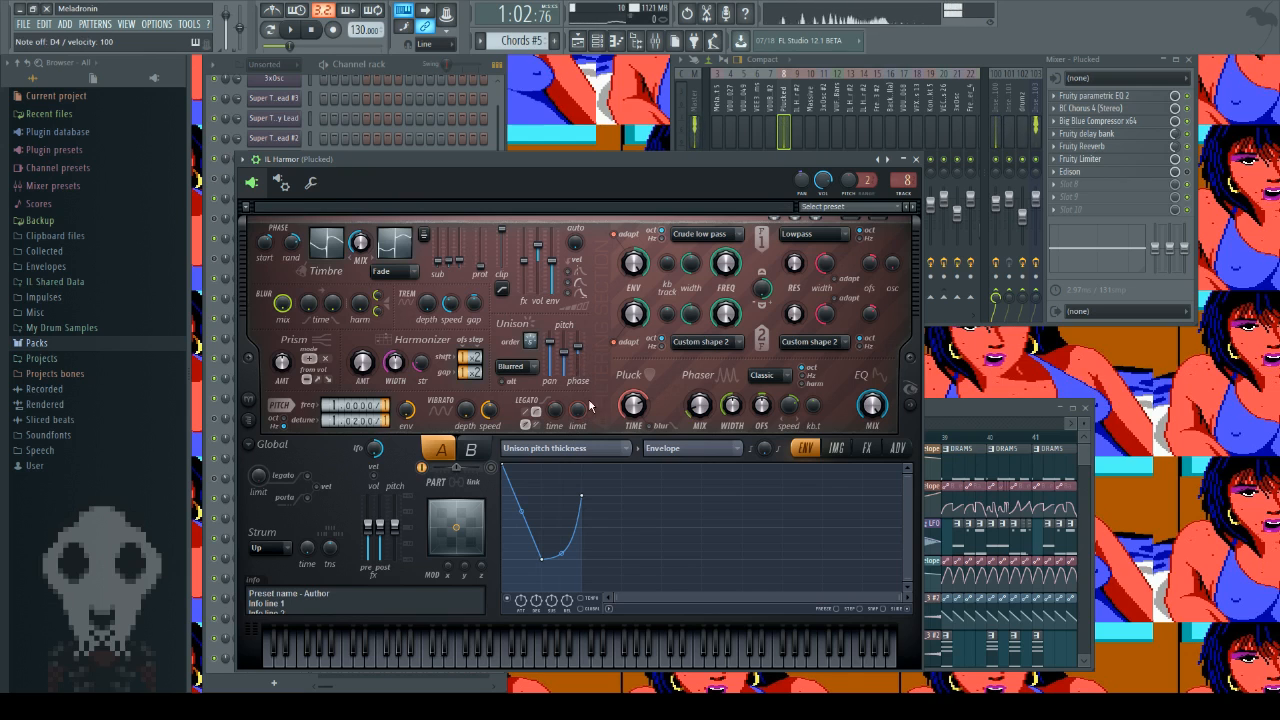
Step: Try a unison pitch thickness of 100% while auditioning D4 repeatedly, and lower the thickness again
left_click_drag(565, 352, 565, 337)
key("x")
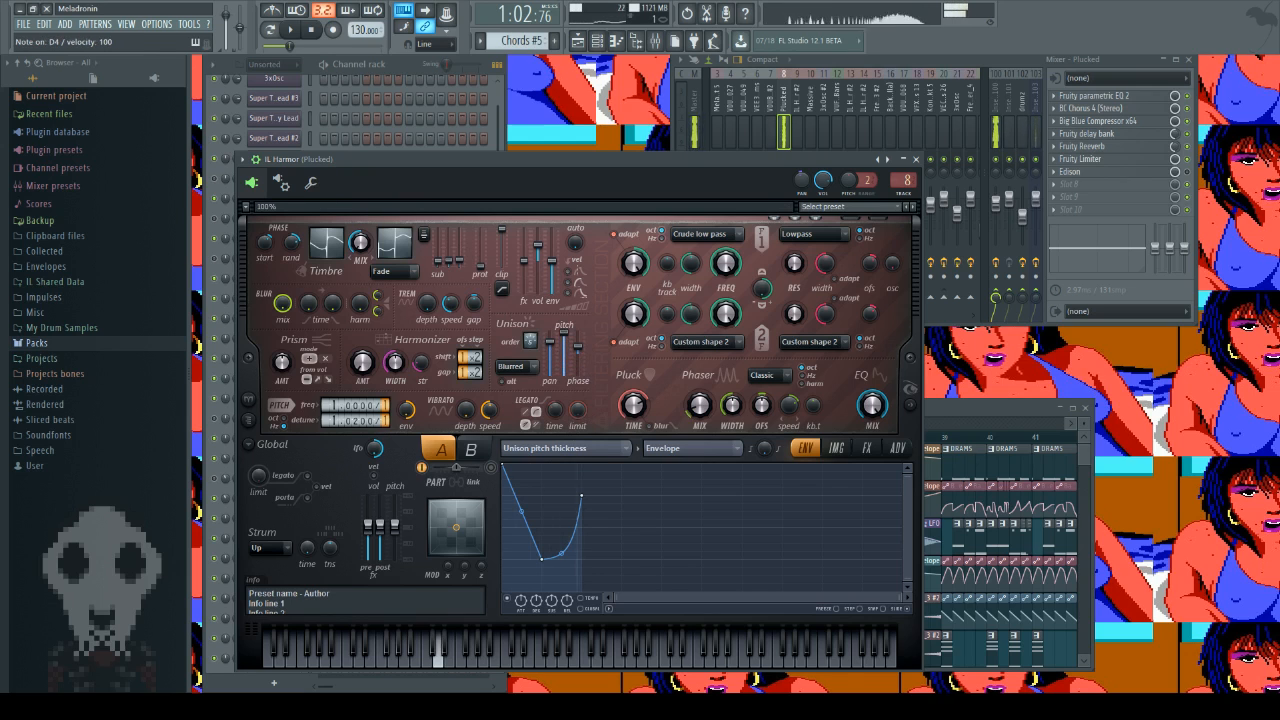
key("x")
key("x")
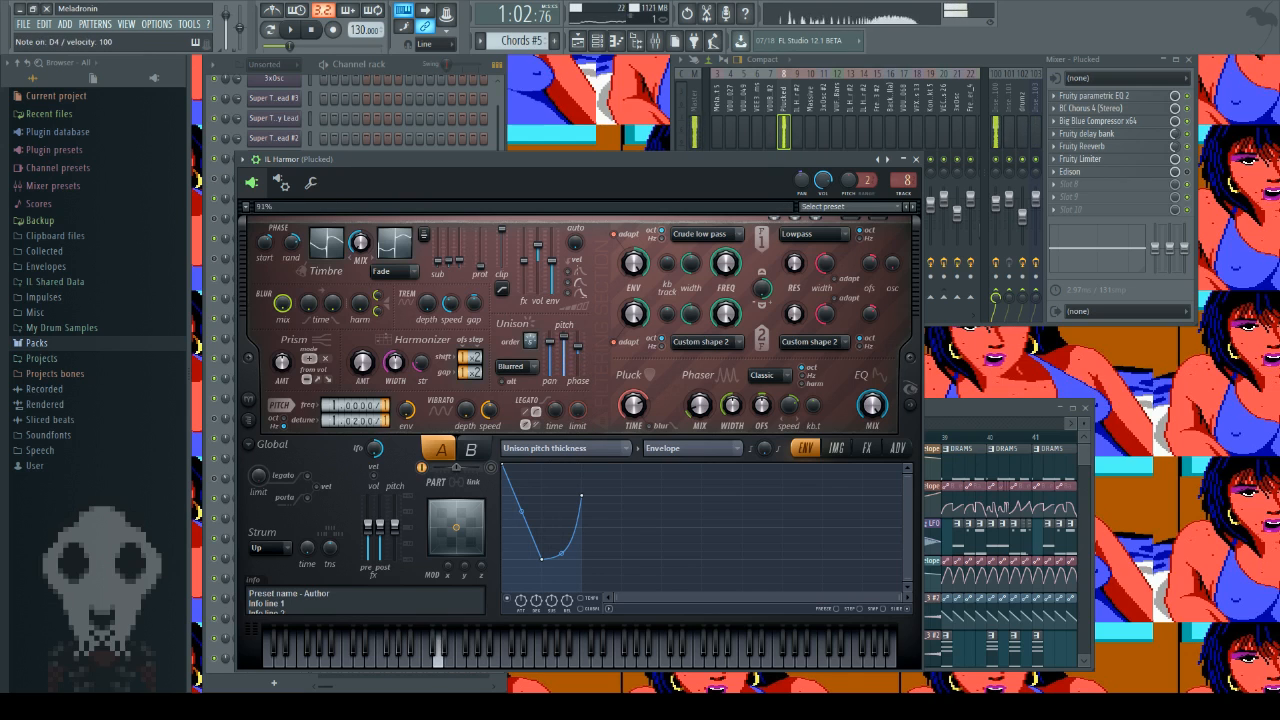
left_click_drag(565, 337, 565, 347)
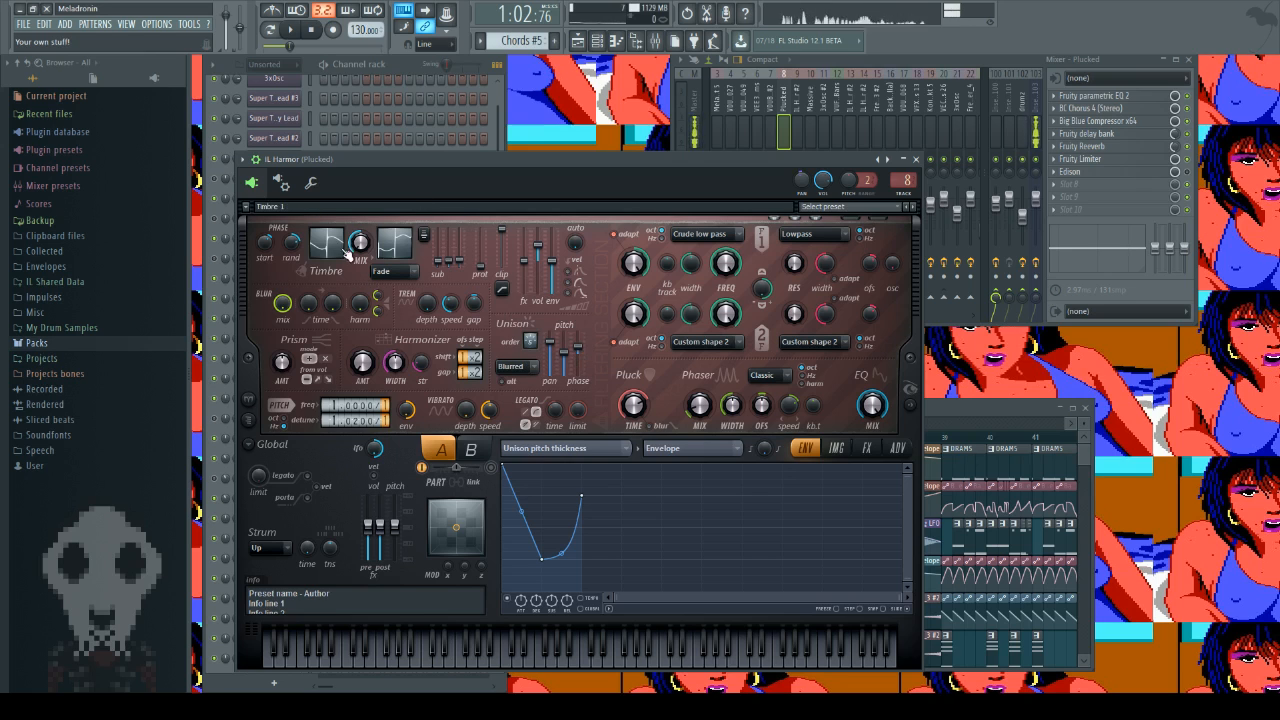
Step: Check the Timbre phase randomness and audition E4 repeatedly to compare how each note starts
left_click_drag(291, 243, 291, 242)
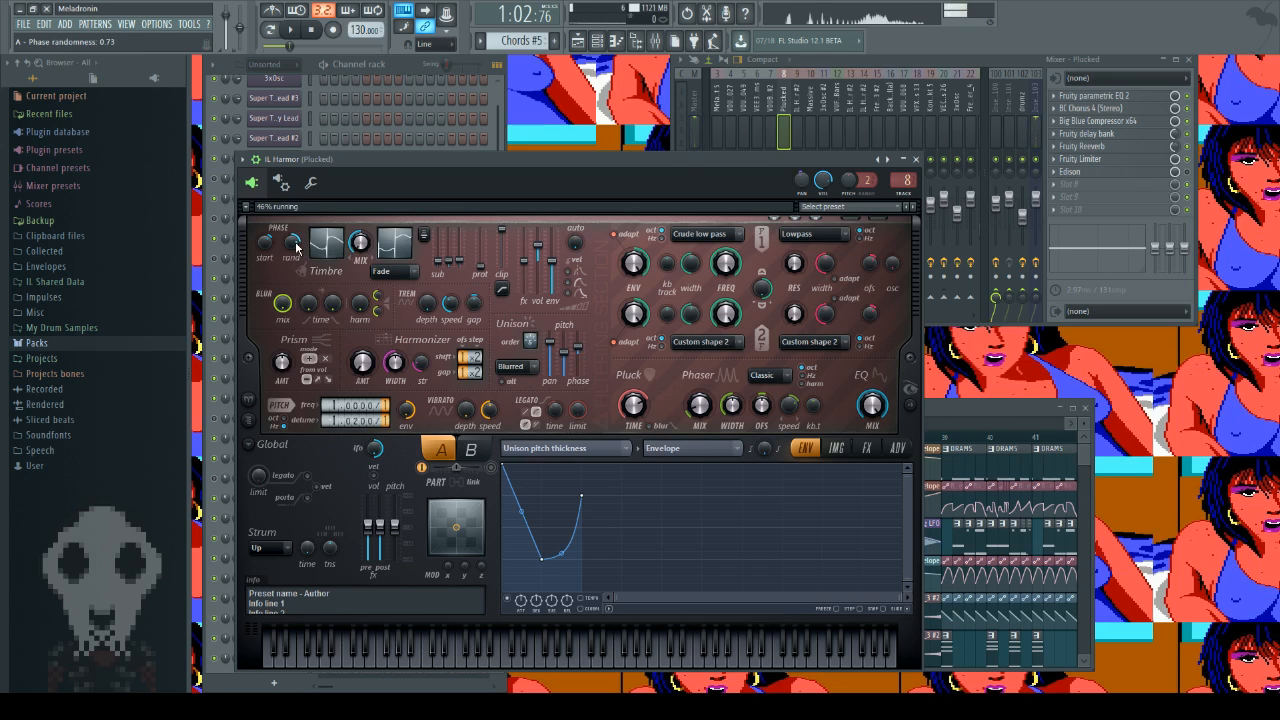
key("c")
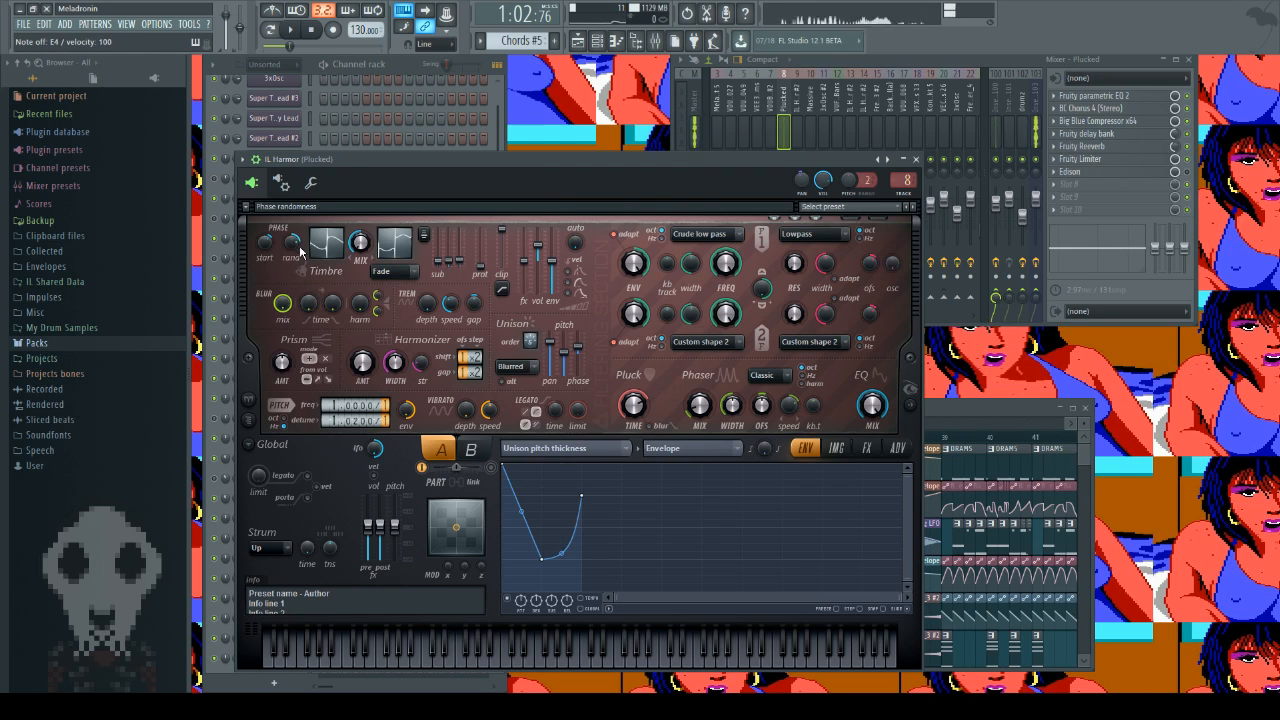
key("c")
key("c")
key("c")
key("c")
key("c")
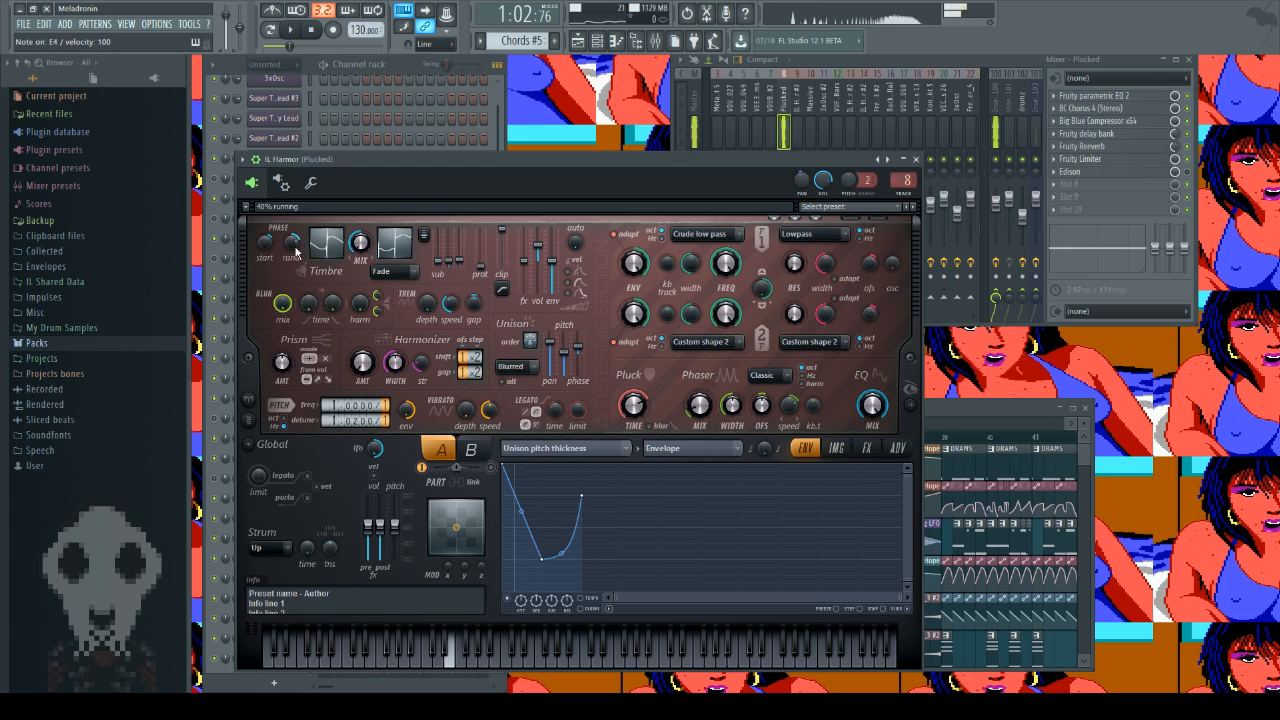
key("c")
key("c")
key("c")
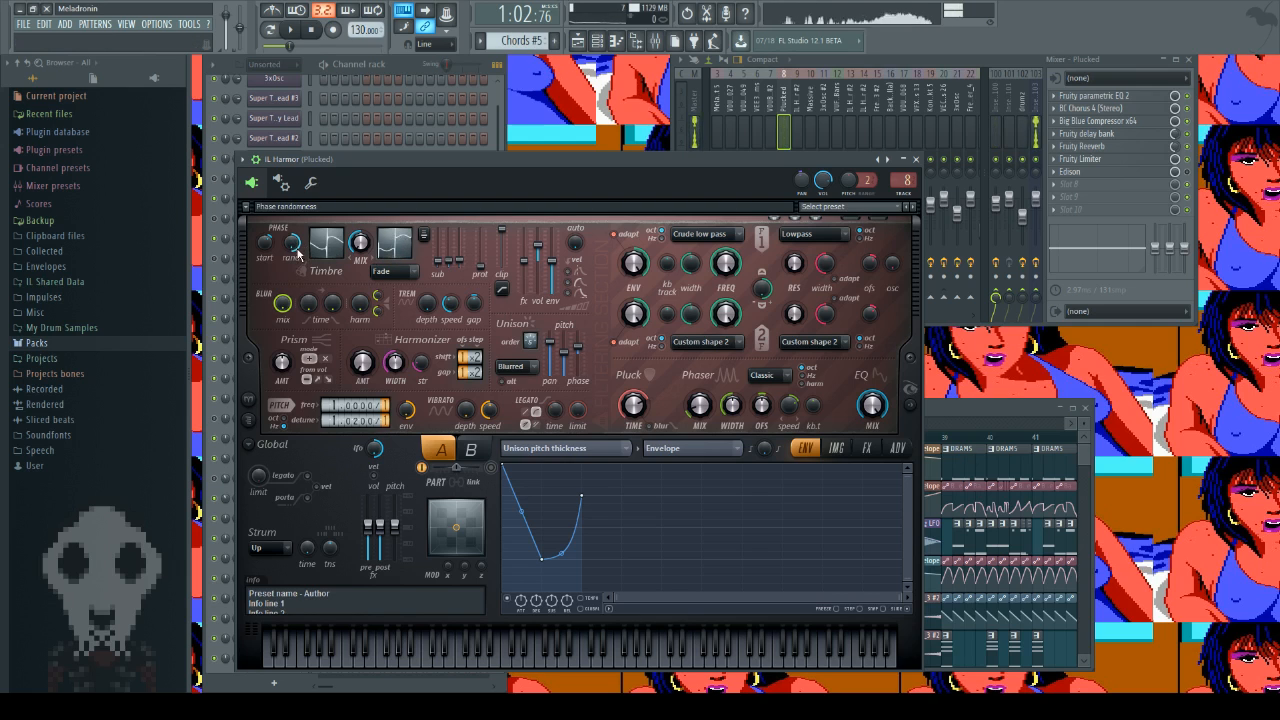
key("c")
key("c")
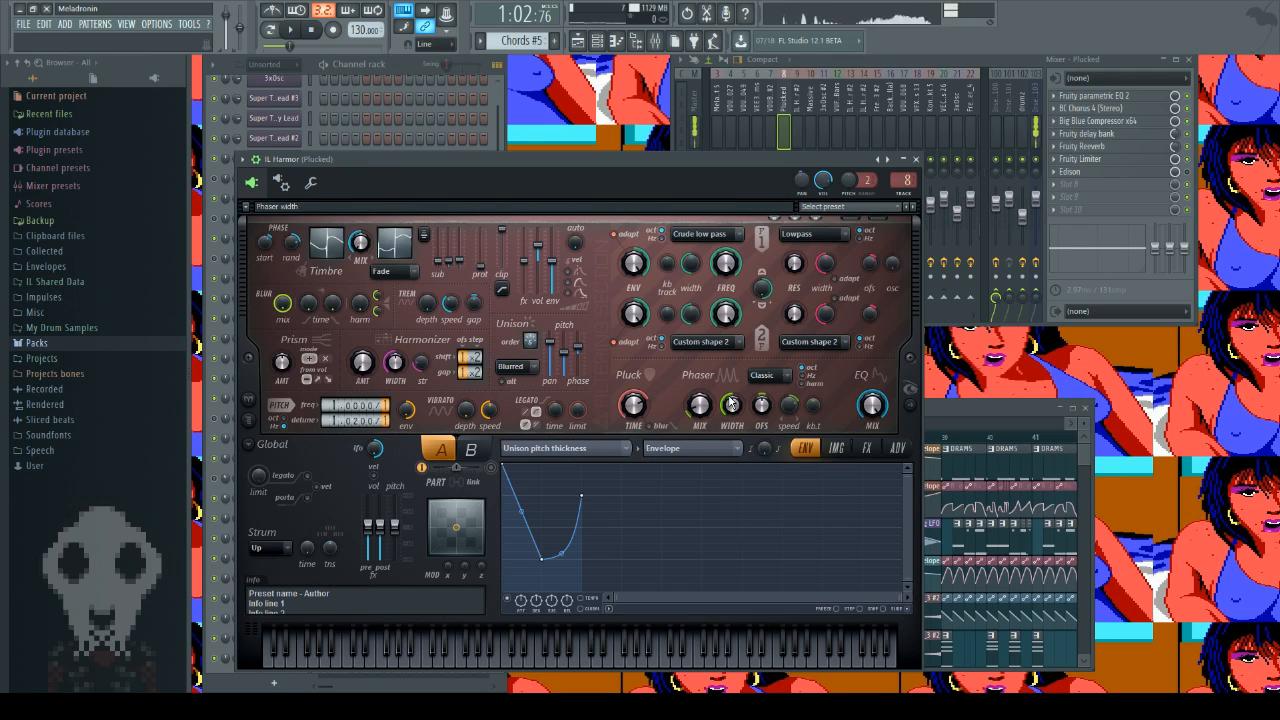
Step: Check part A's image section, return to the envelope editor, and display the Harmonic unison pitch curve
left_click(836, 448)
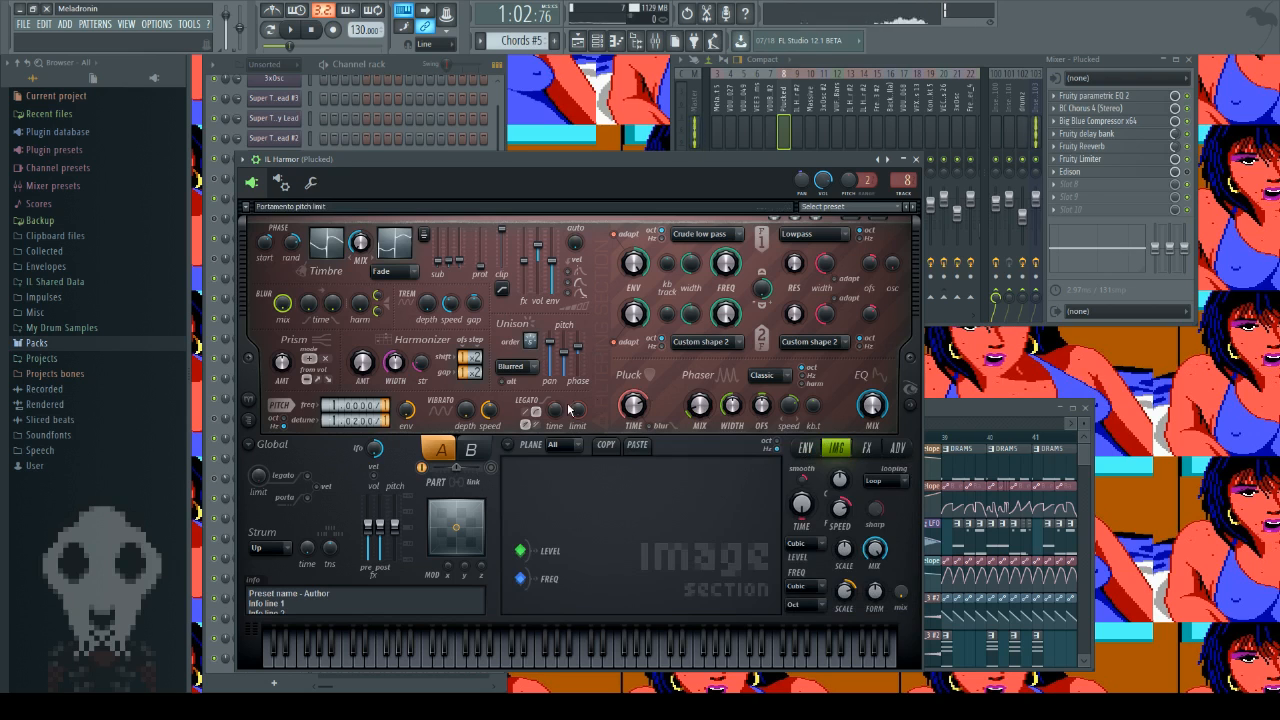
left_click(805, 447)
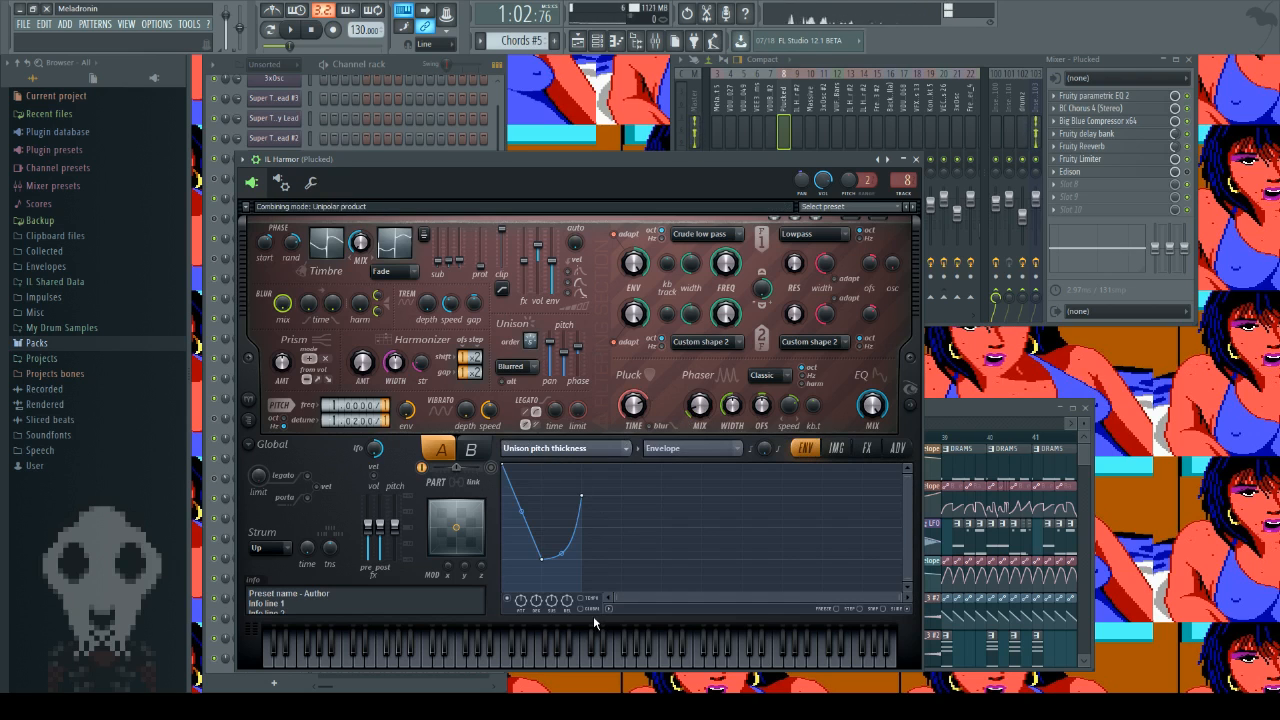
left_click(769, 361)
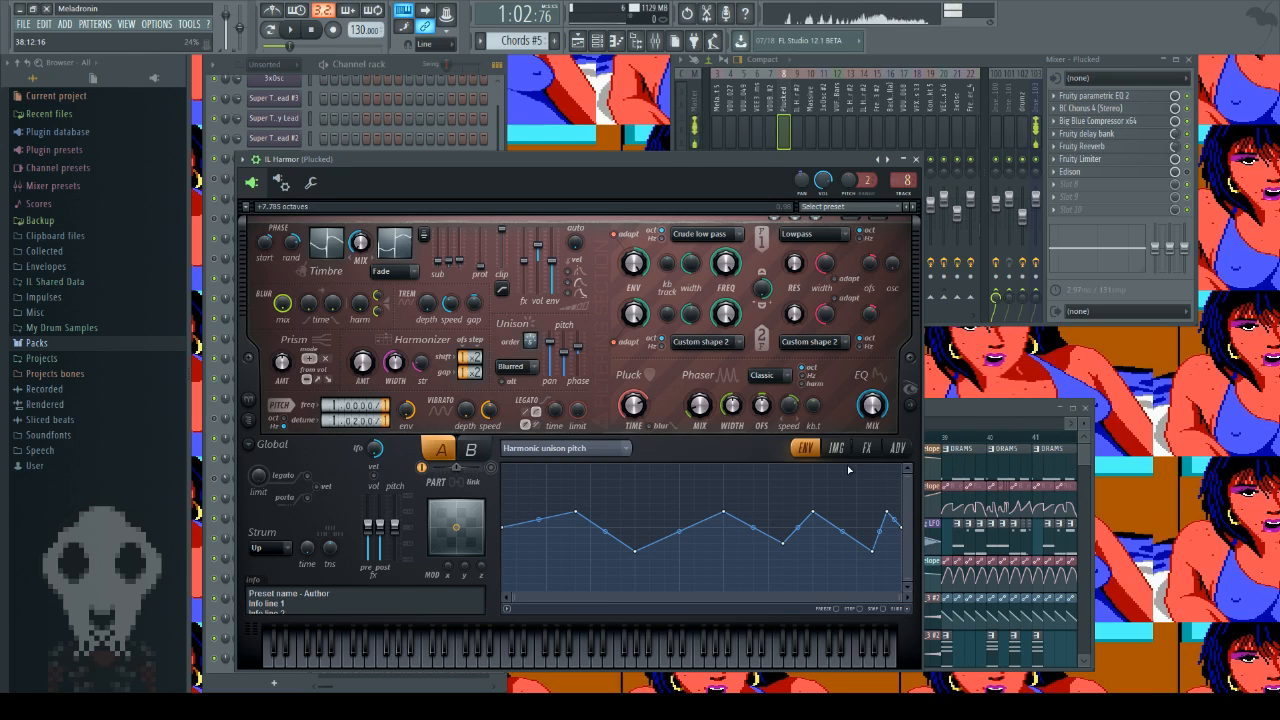
Step: Set the Pluck time to 100% and audition E4 repeatedly to hear the shaped harmonic unison pitch
key("c")
key("e")
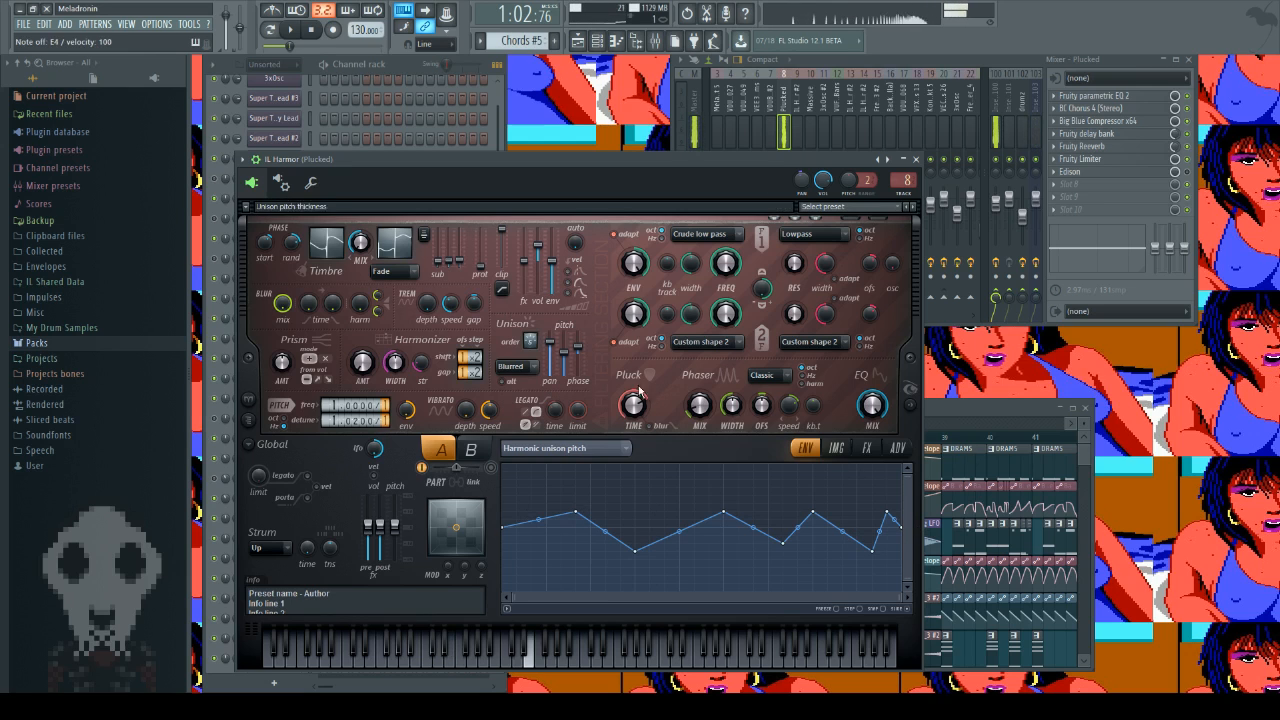
key("c")
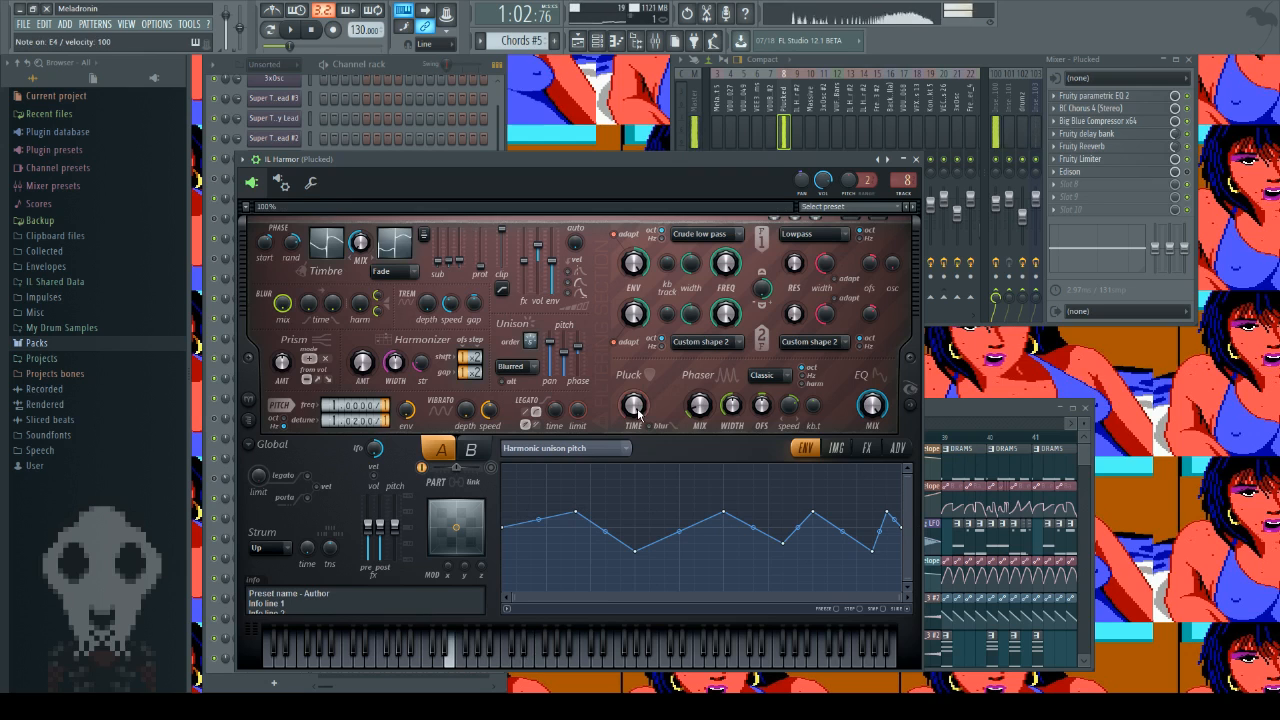
key("c")
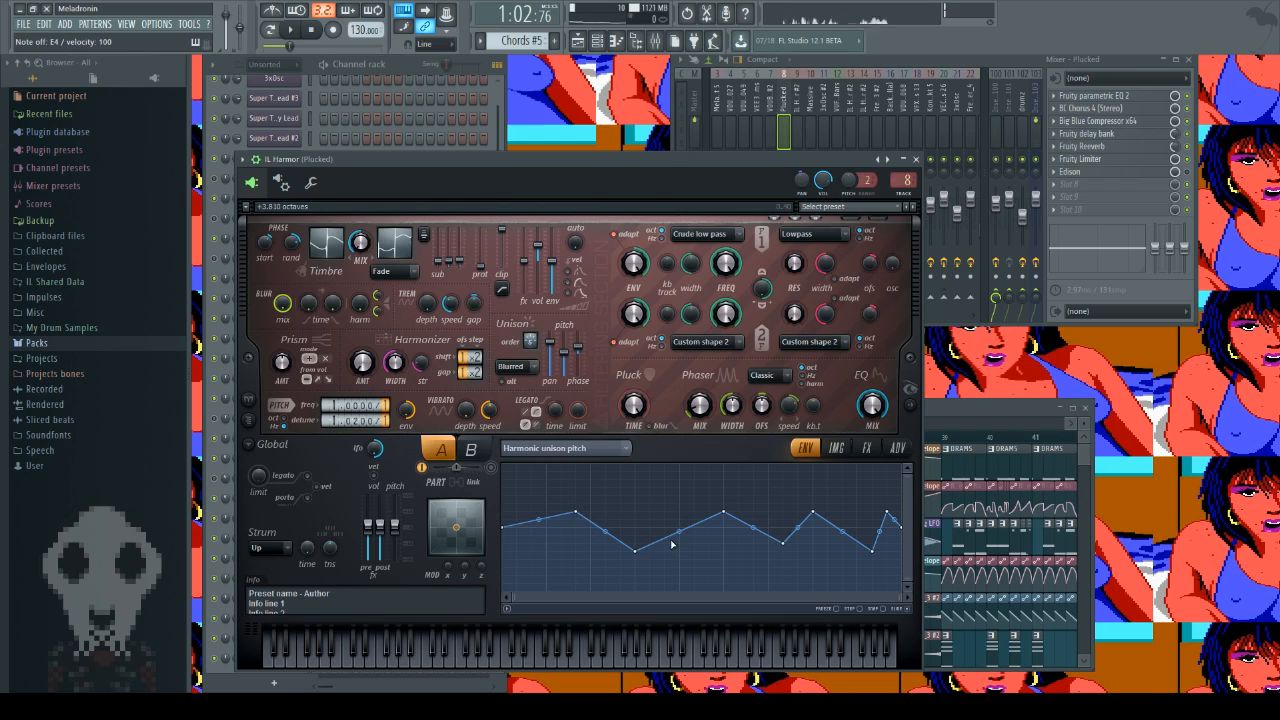
key("c")
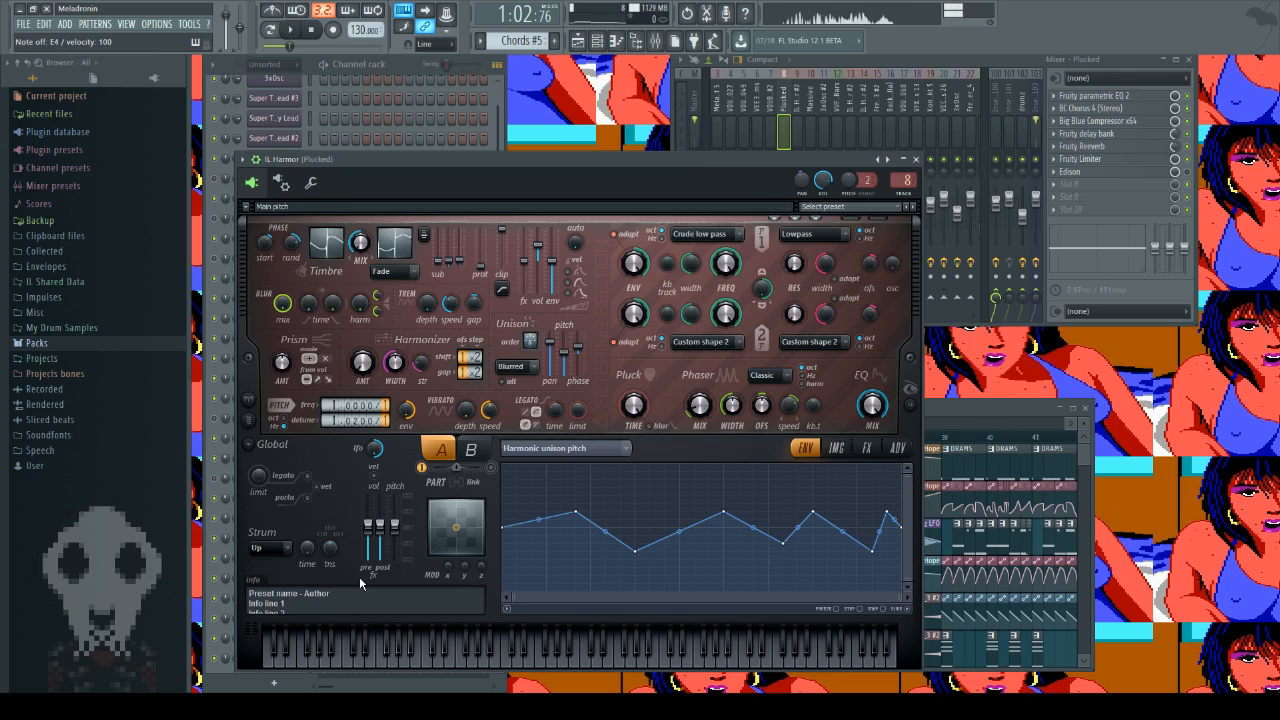
Step: Audition several notes up to C4 in IL Harmor, and check its advanced and effects settings
left_click(324, 662)
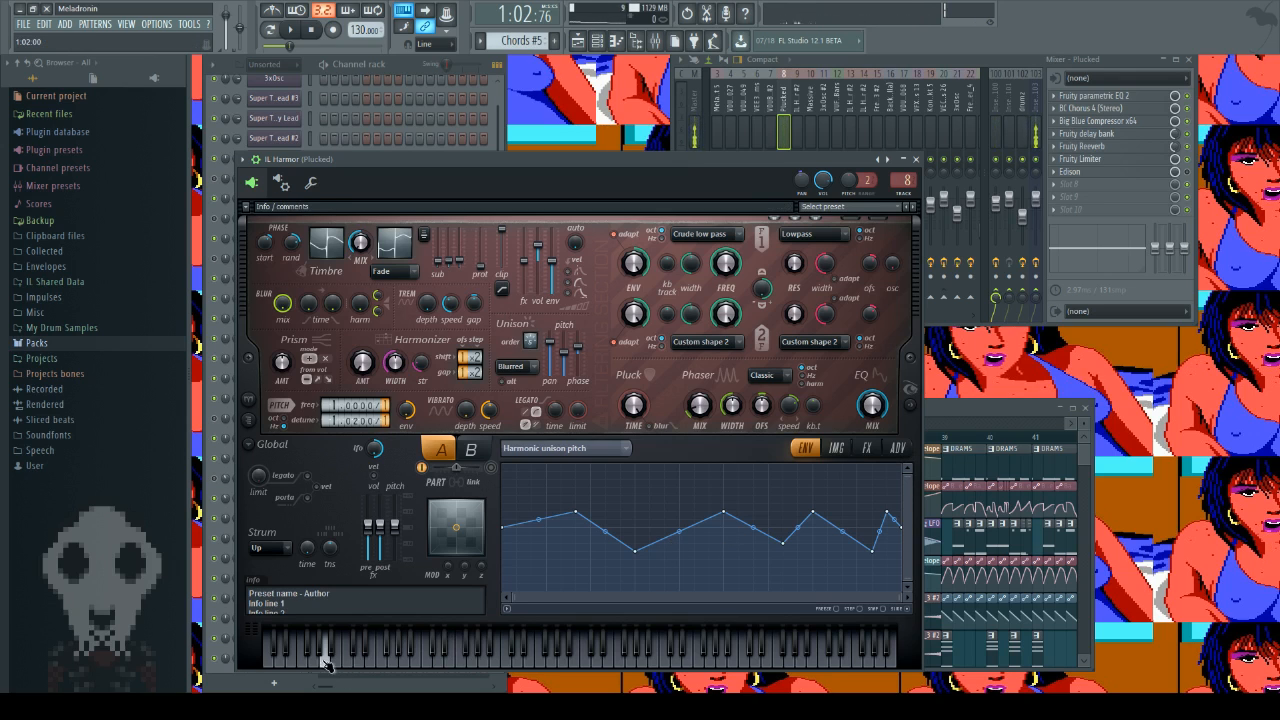
left_click(395, 659)
left_click(425, 655)
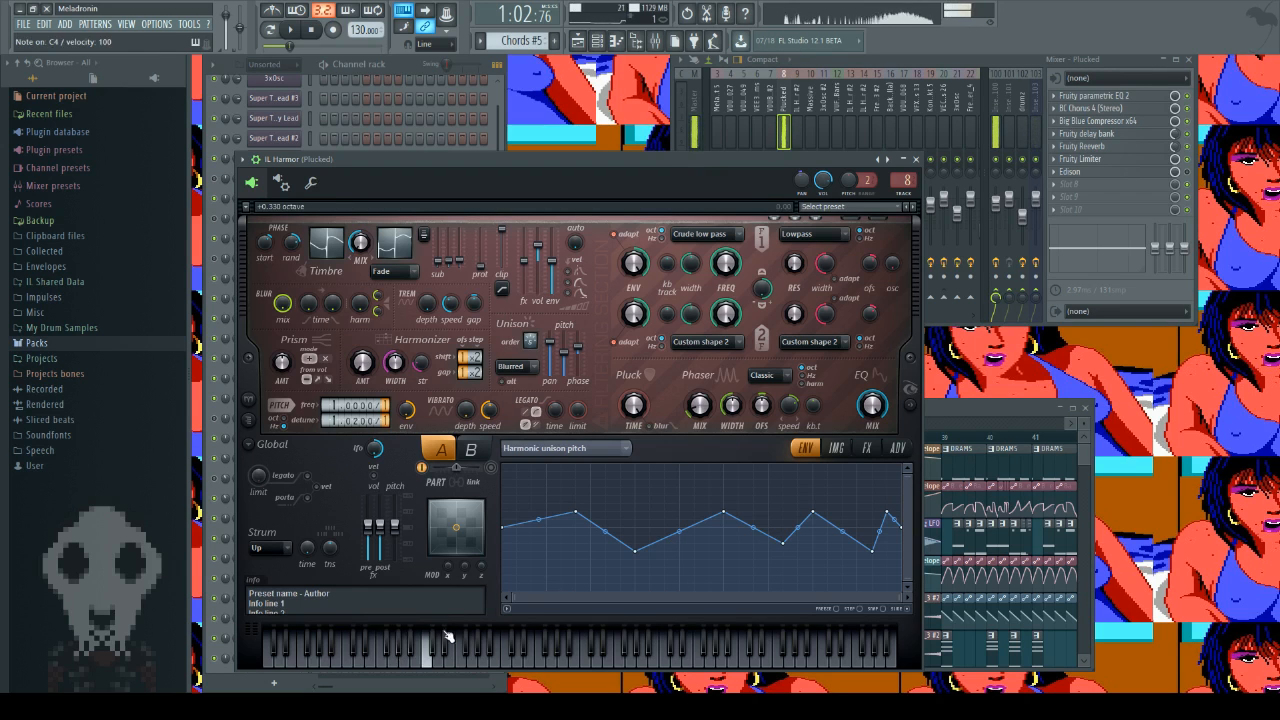
left_click(899, 449)
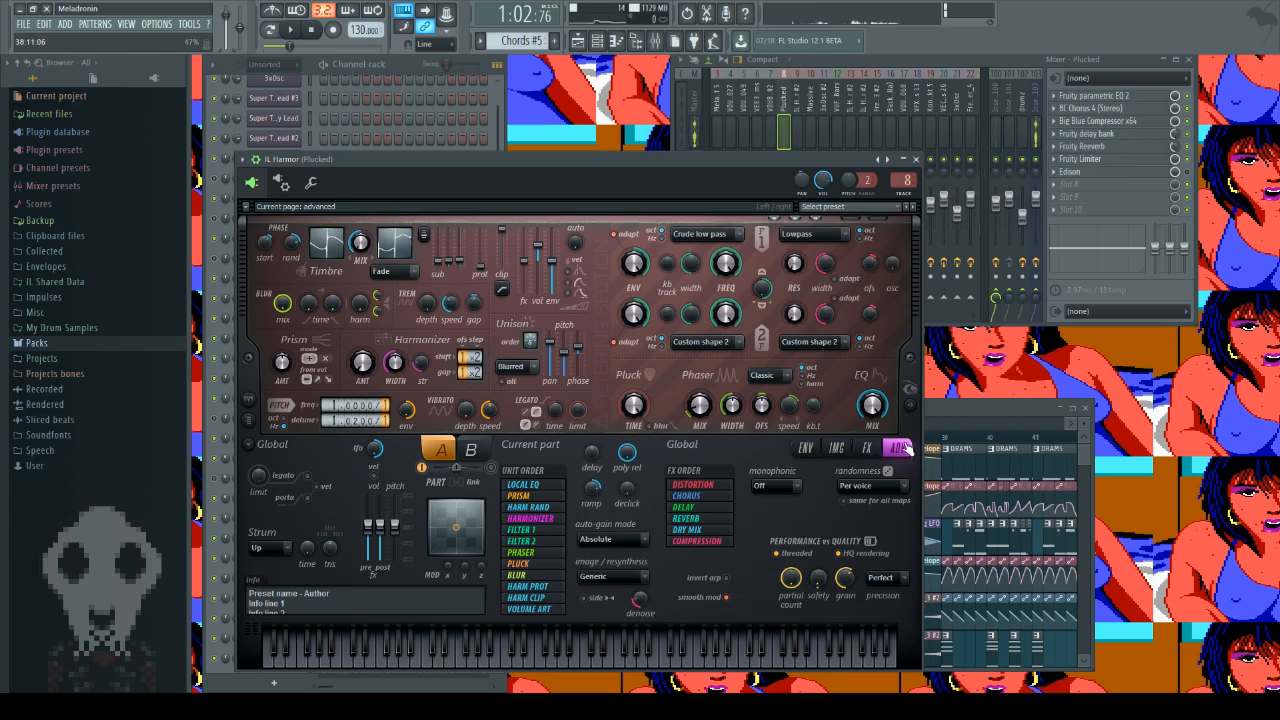
left_click(866, 447)
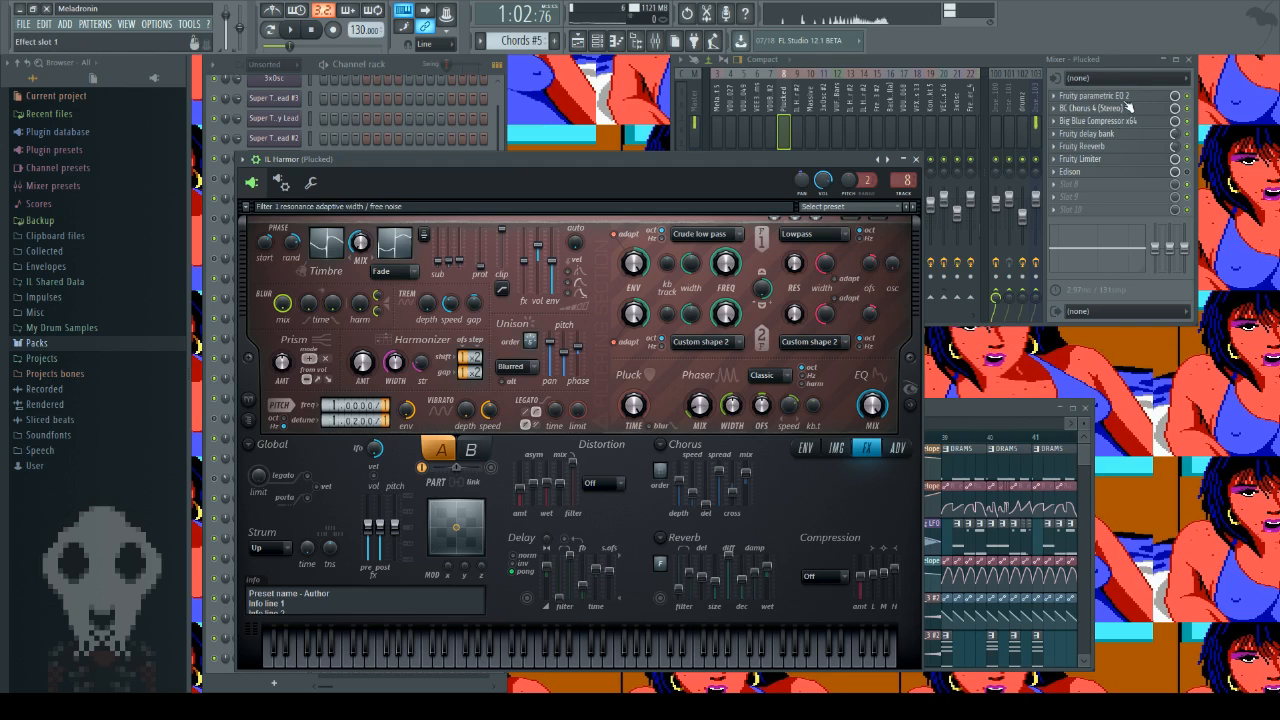
Step: Inspect the Fruity parametric EQ 2 and BC Chorus 4 settings on the Plucked mixer track, and close both effects
left_click(1093, 95)
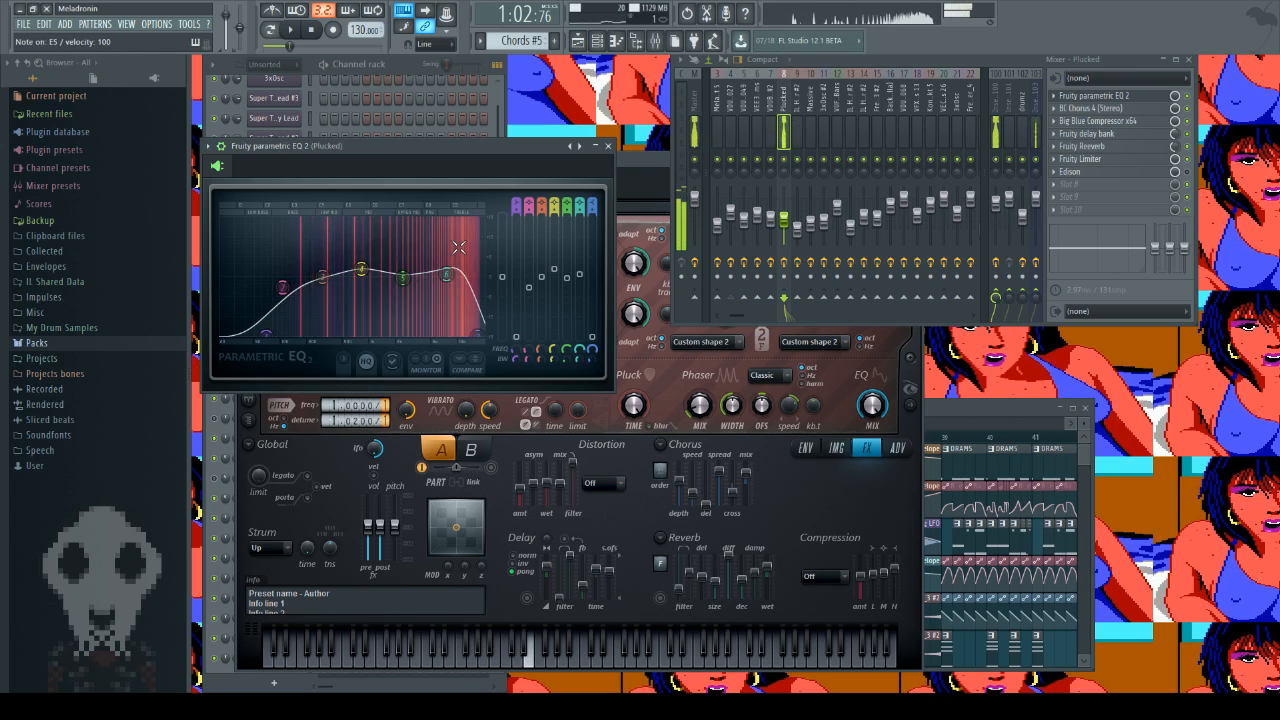
left_click(1093, 108)
left_click(1093, 108)
left_click(1093, 96)
left_click(1093, 108)
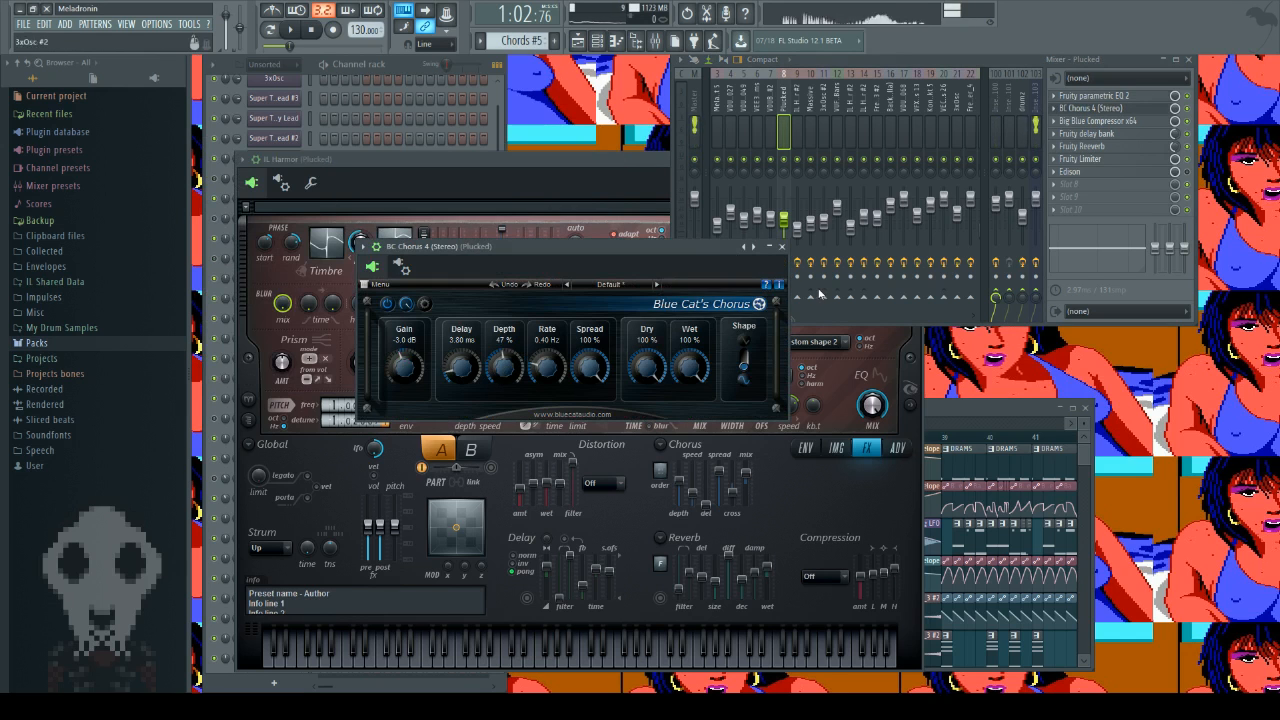
left_click(782, 247)
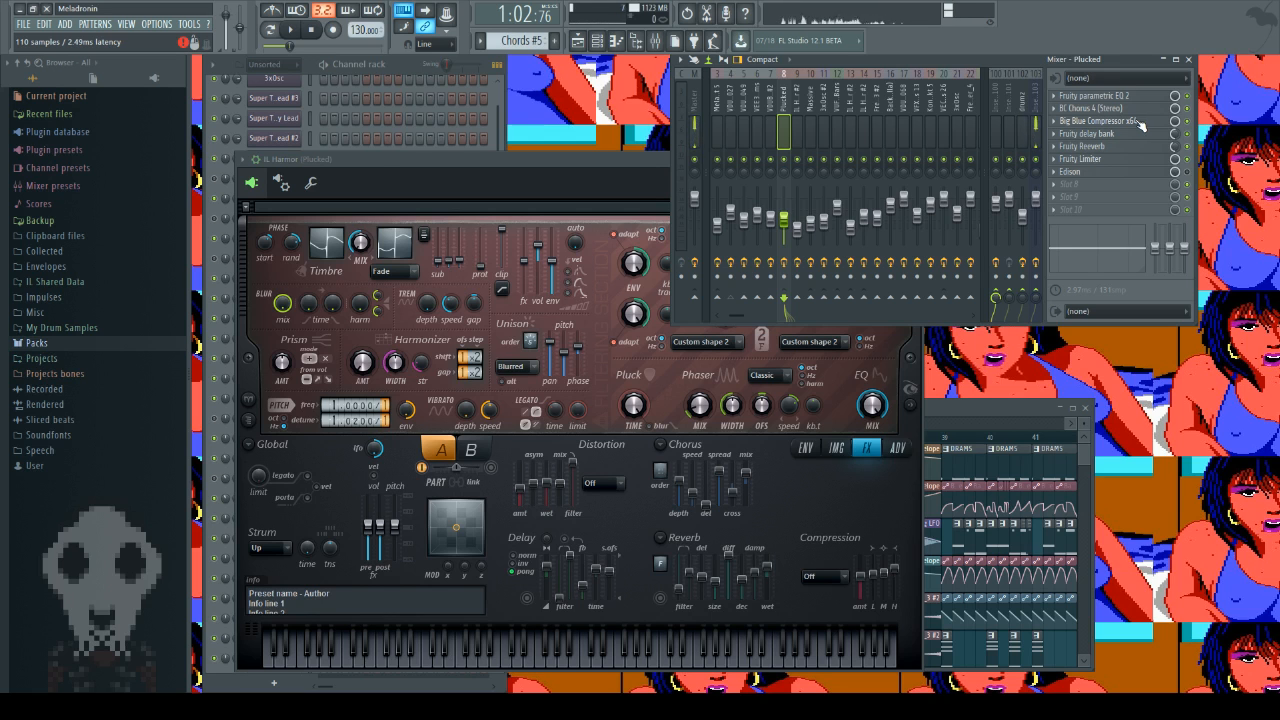
Step: Inspect the Big Blue Compressor and Fruity delay bank settings on the Plucked mixer track, closing each effect
left_click(1140, 121)
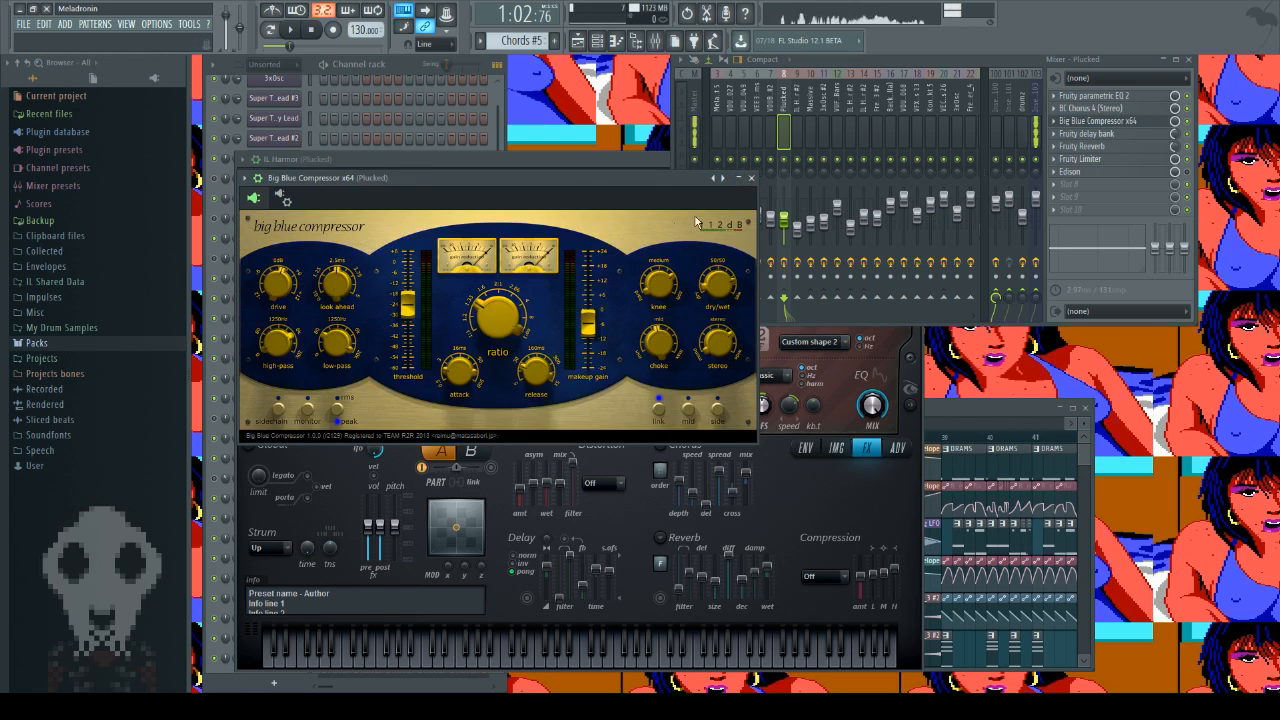
left_click(753, 180)
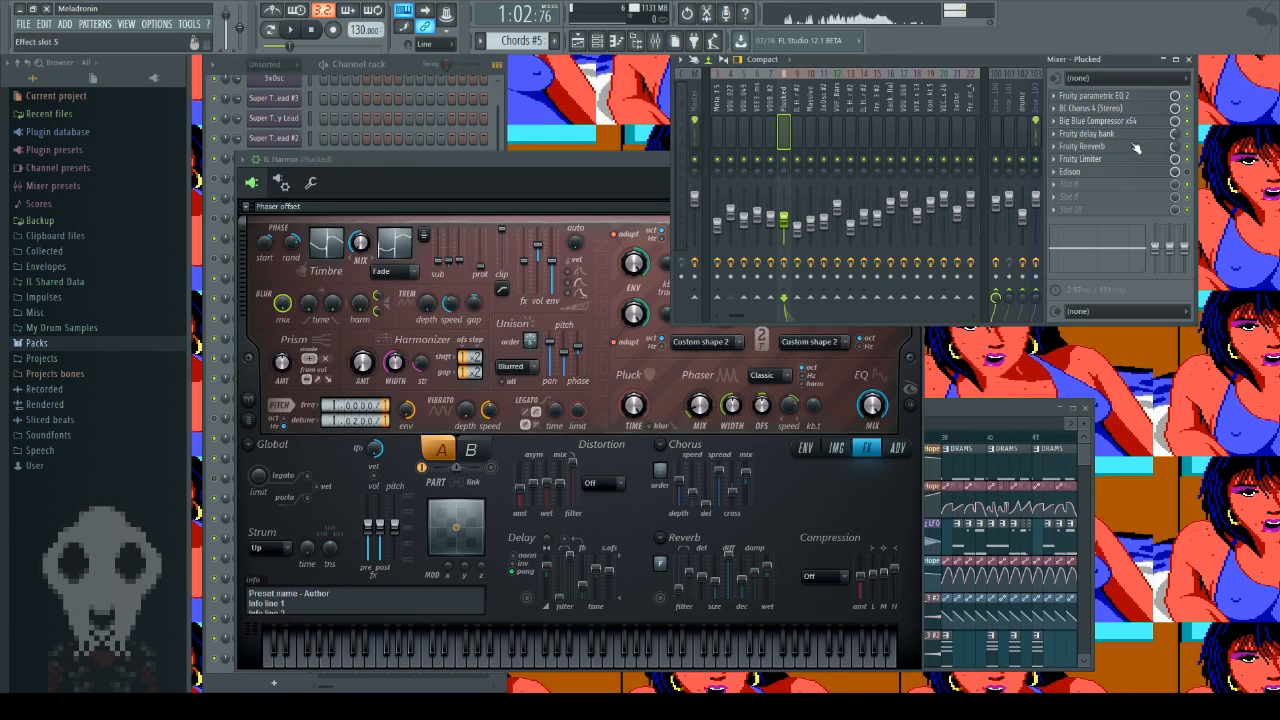
left_click(1100, 135)
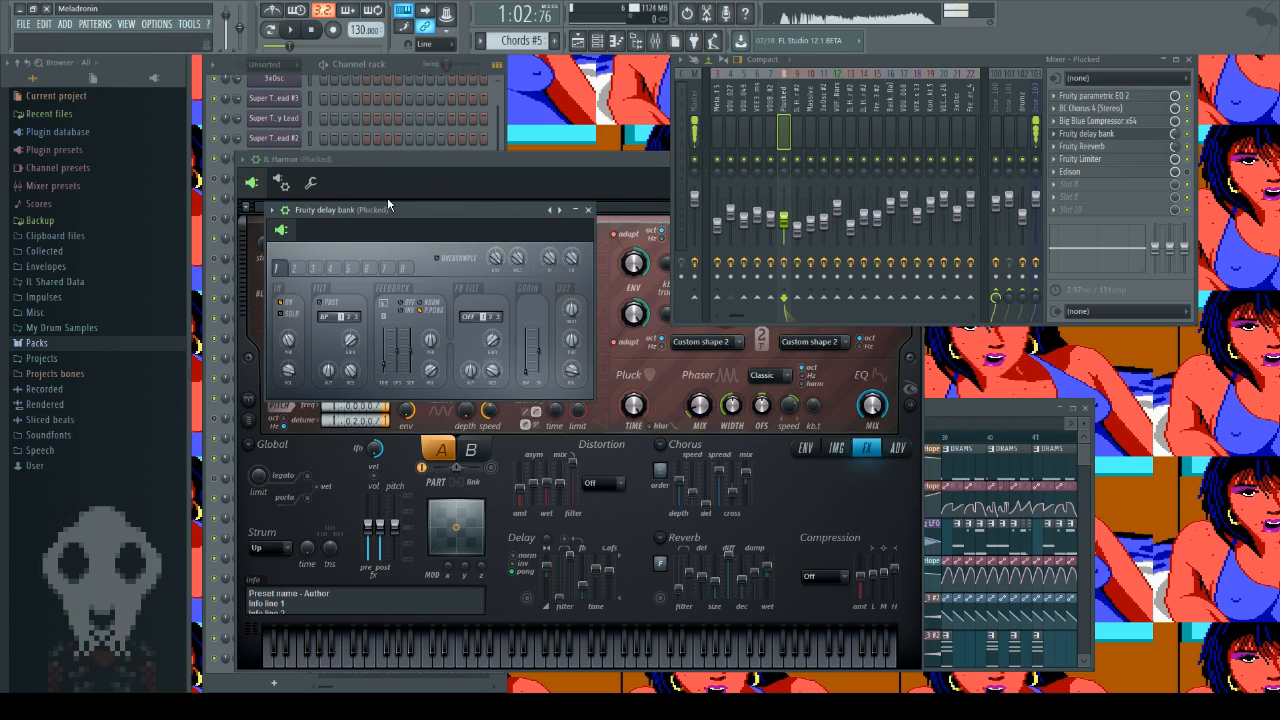
left_click(589, 211)
left_click(1118, 135)
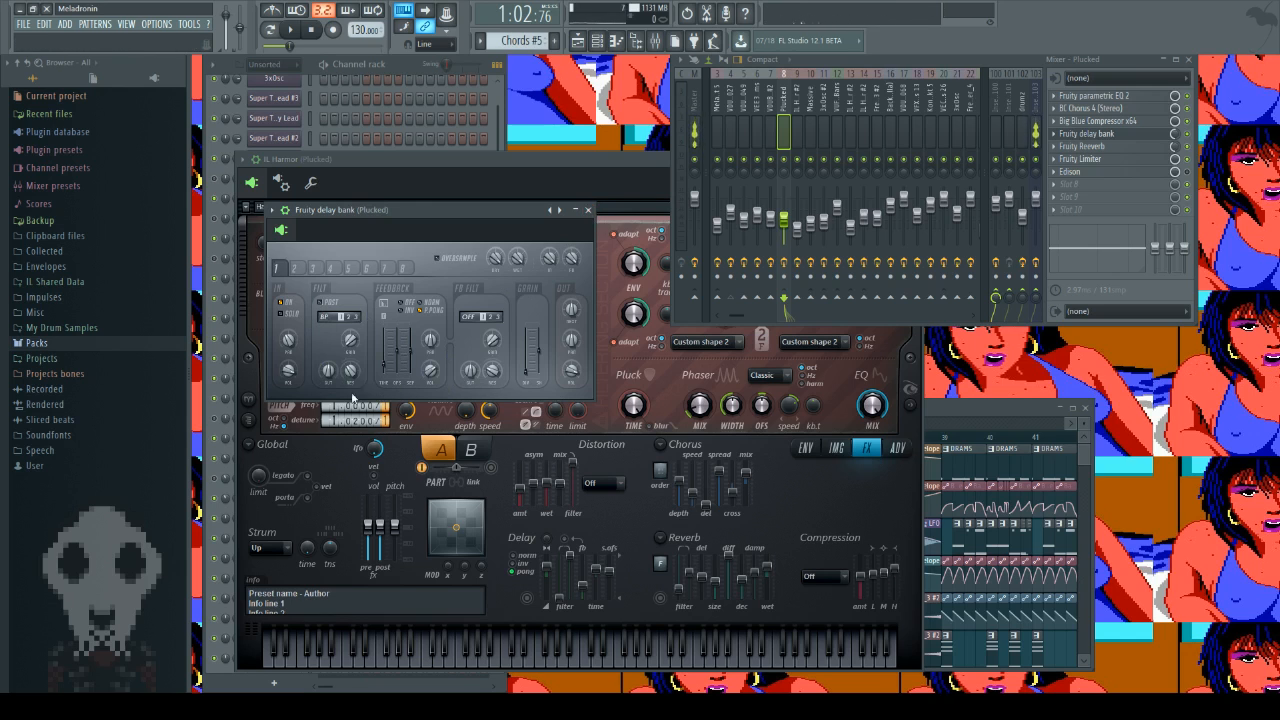
left_click(589, 211)
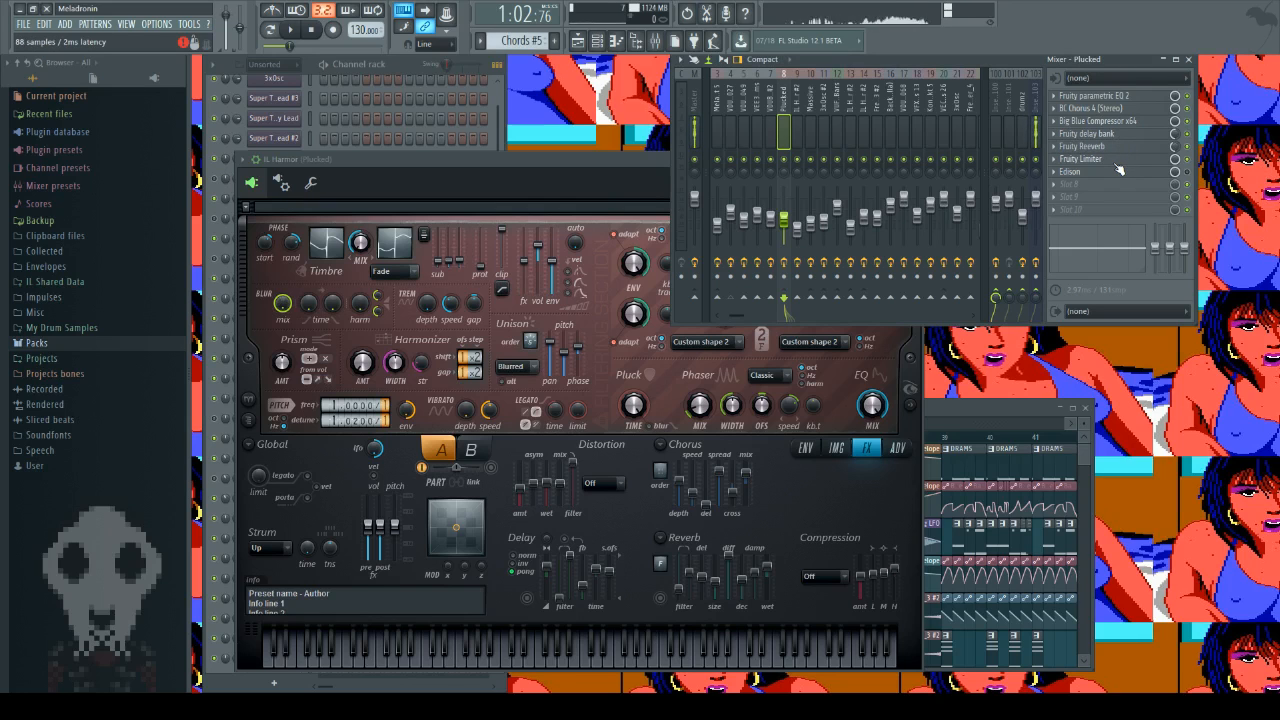
Step: Inspect Fruity Limiter and Edison on the Plucked mixer track, closing each one
left_click(1116, 161)
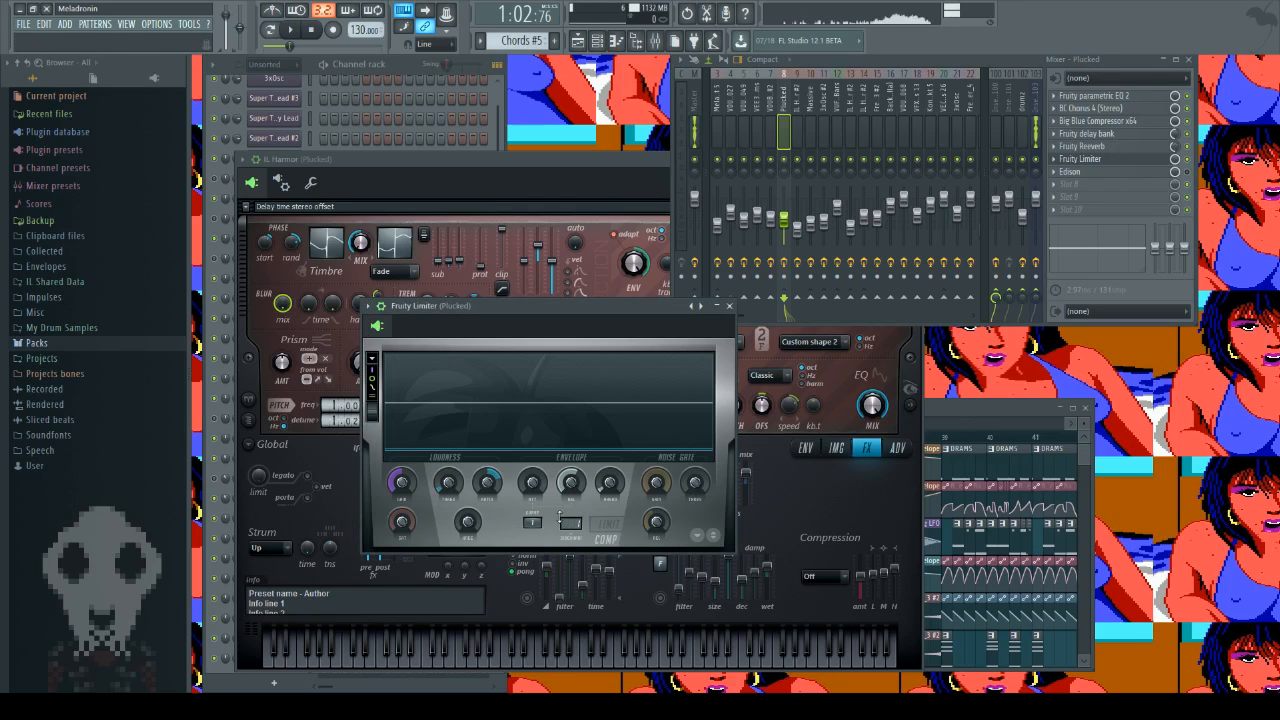
left_click(730, 306)
left_click(1096, 174)
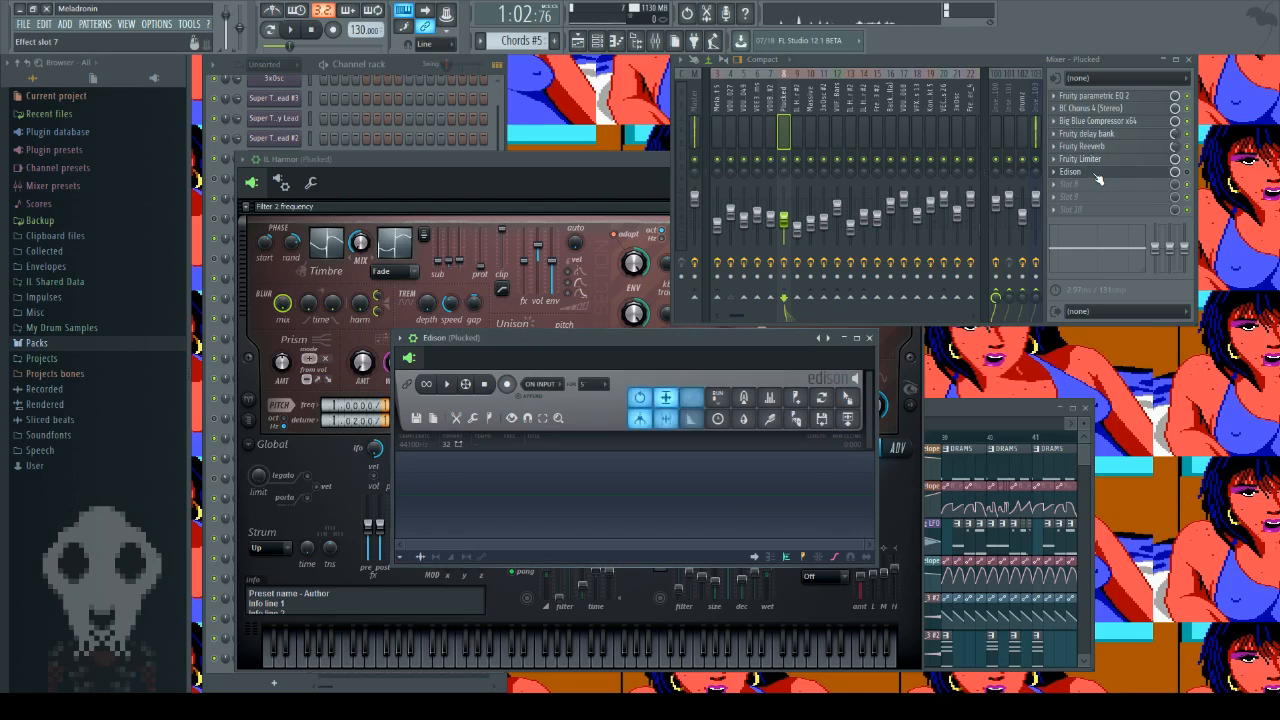
left_click_drag(509, 340, 559, 277)
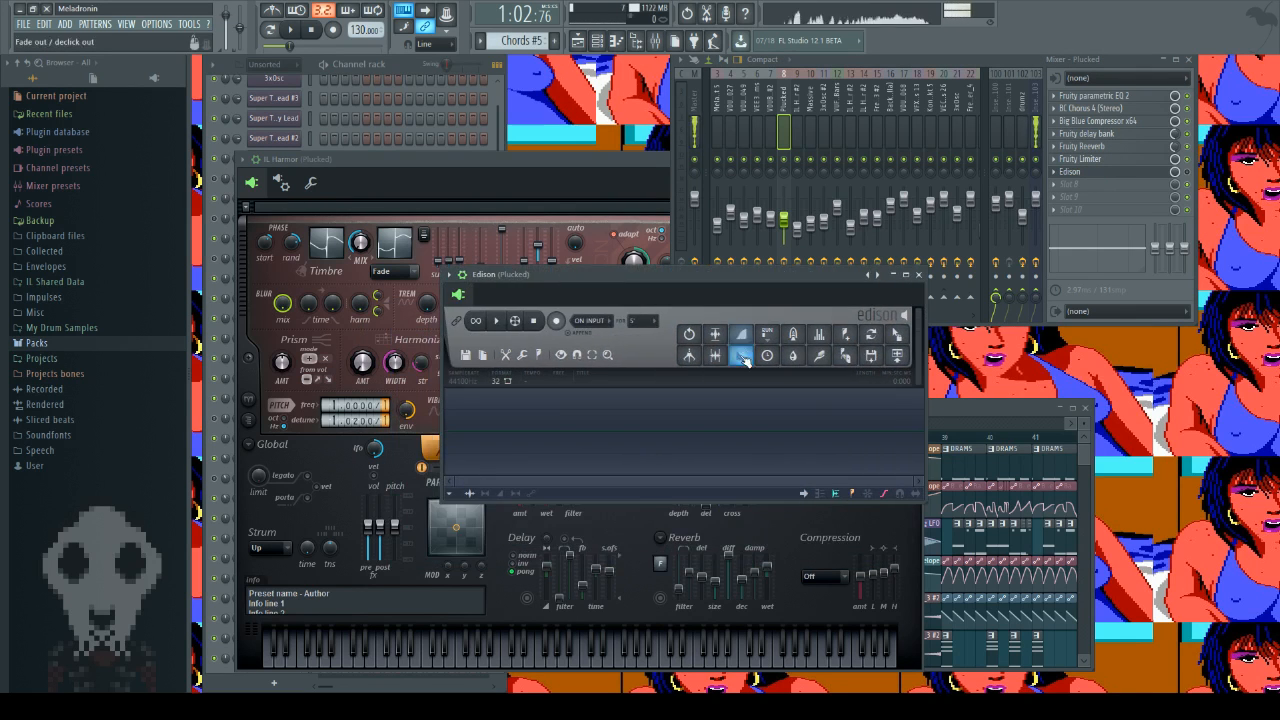
left_click(920, 276)
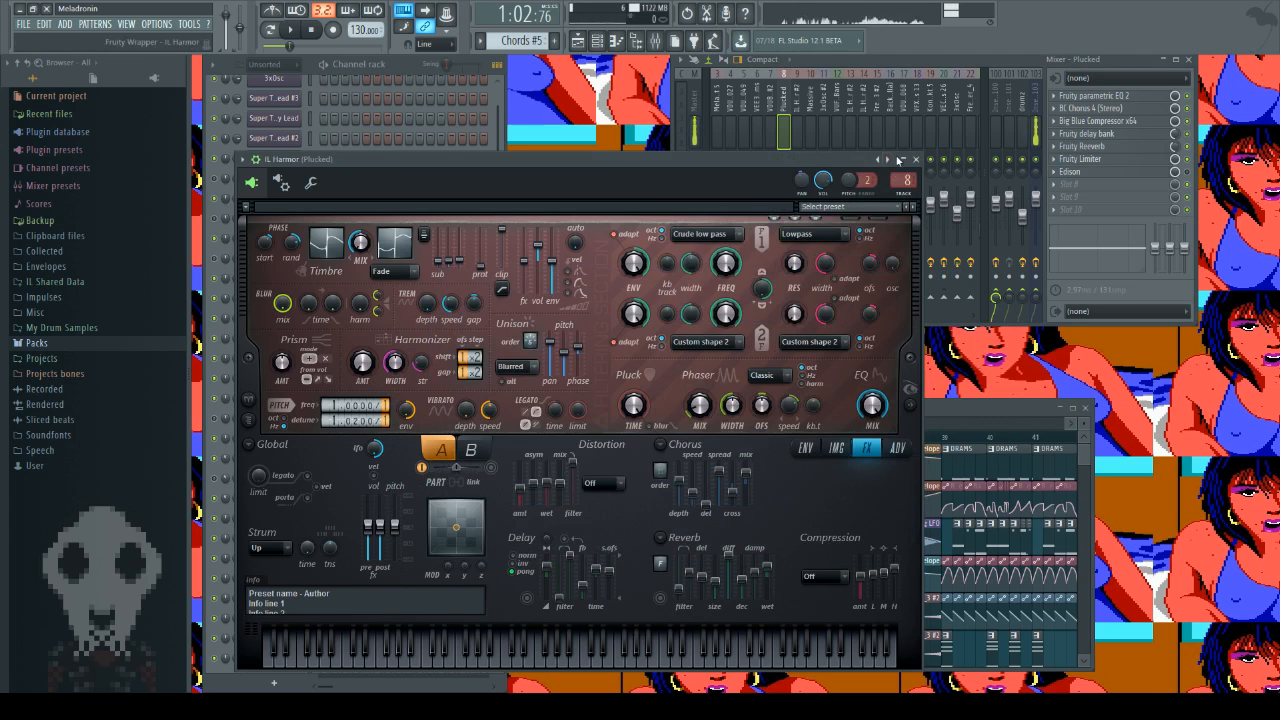
Step: Close IL Harmor and show the sample settings of the Meladronin_Kontakt 5 #2 clip at bar 29 of the playlist
left_click(921, 165)
scroll(660, 602, "down", 2)
right_click(642, 604)
scroll(637, 524, "down", 2)
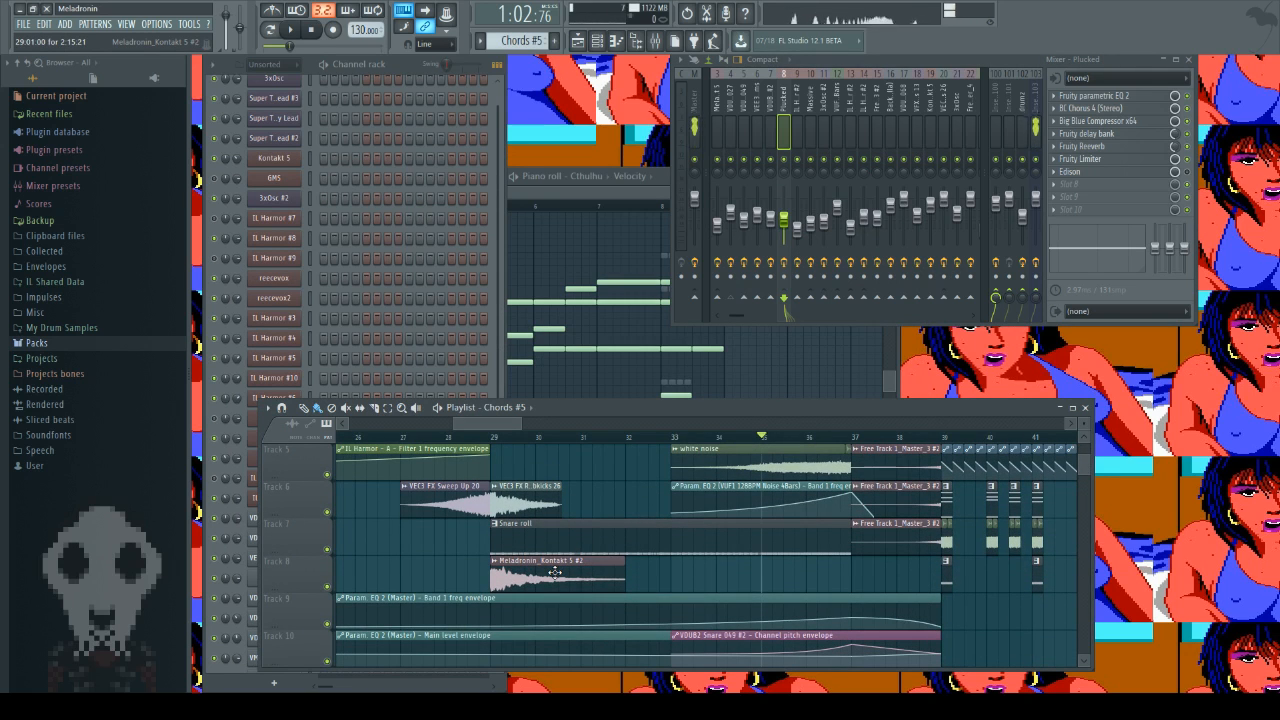
double_click(555, 572)
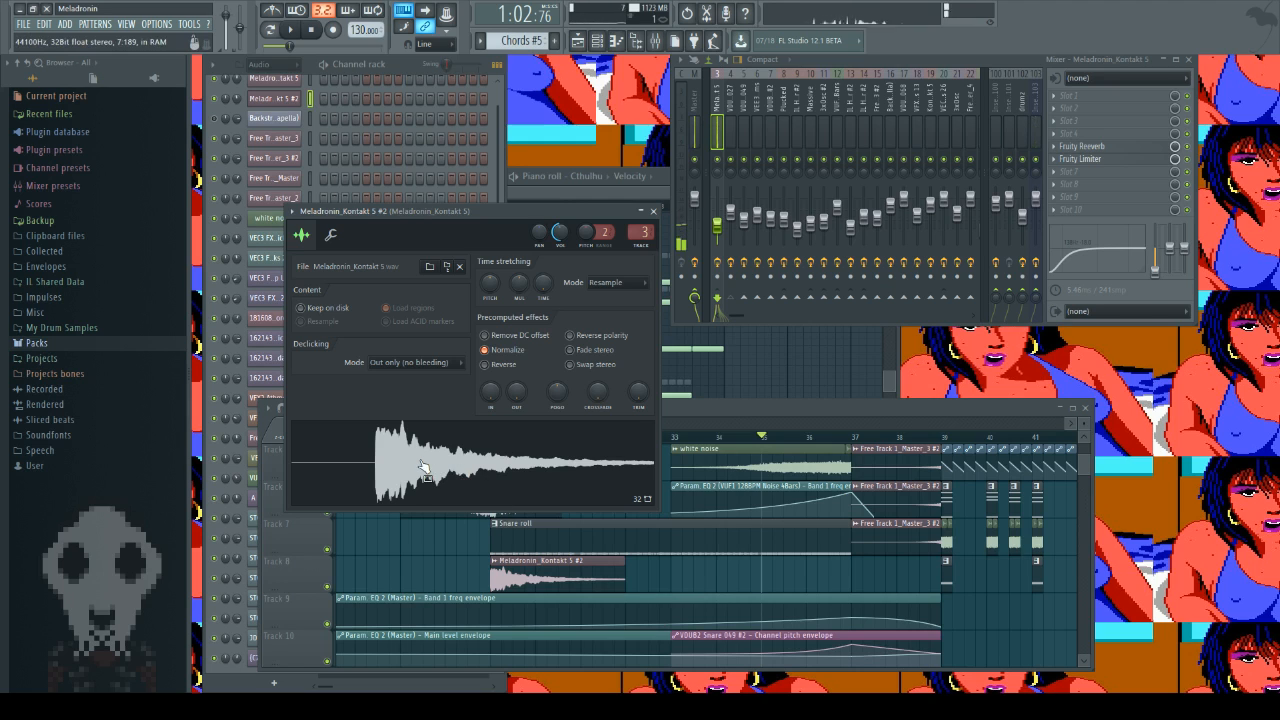
Step: Play the arrangement from just before bar 29 to hear the Meladronin_Kontakt 5 #2 clip, and stop playback
key("space")
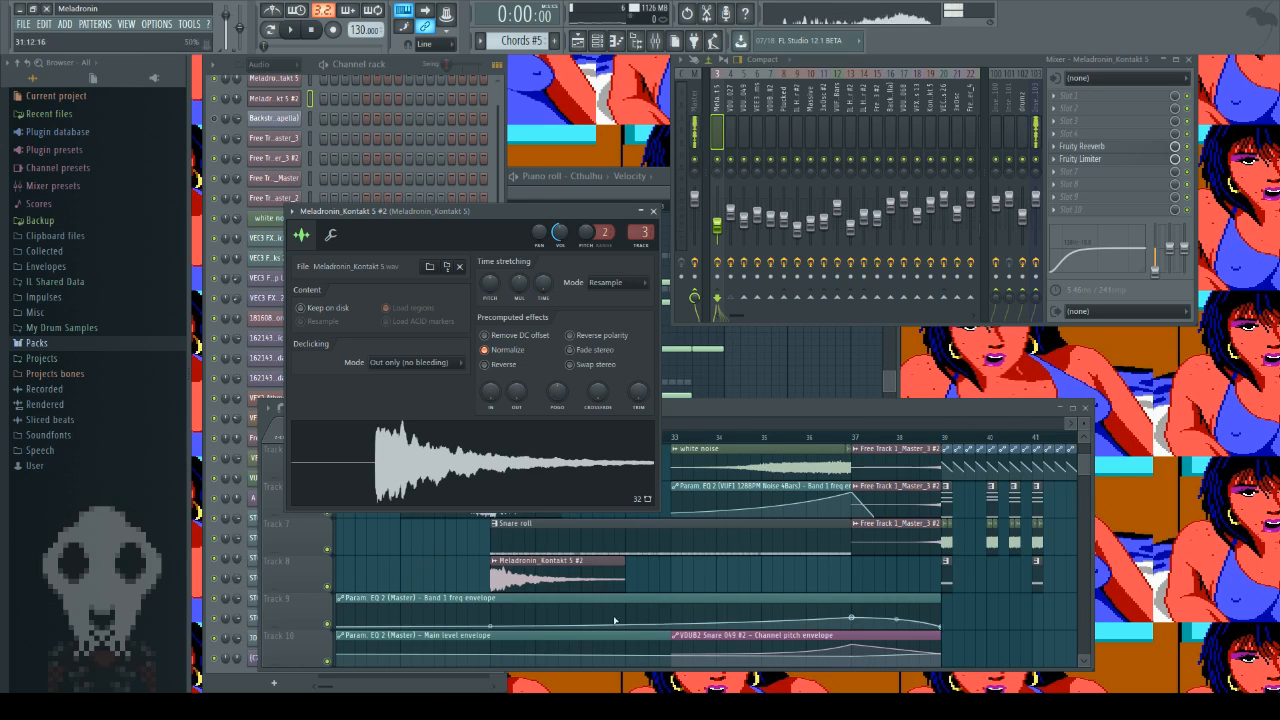
right_click(443, 581)
scroll(459, 627, "up", 1)
scroll(459, 627, "up", 3)
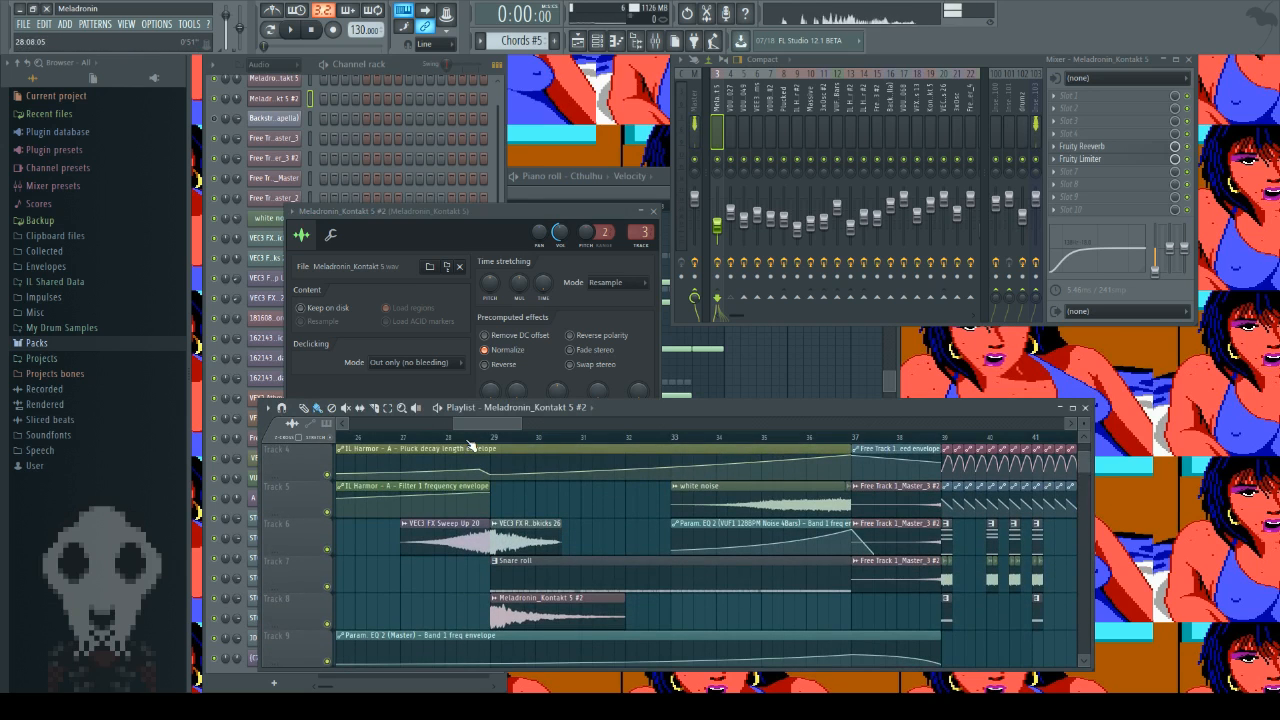
left_click(291, 30)
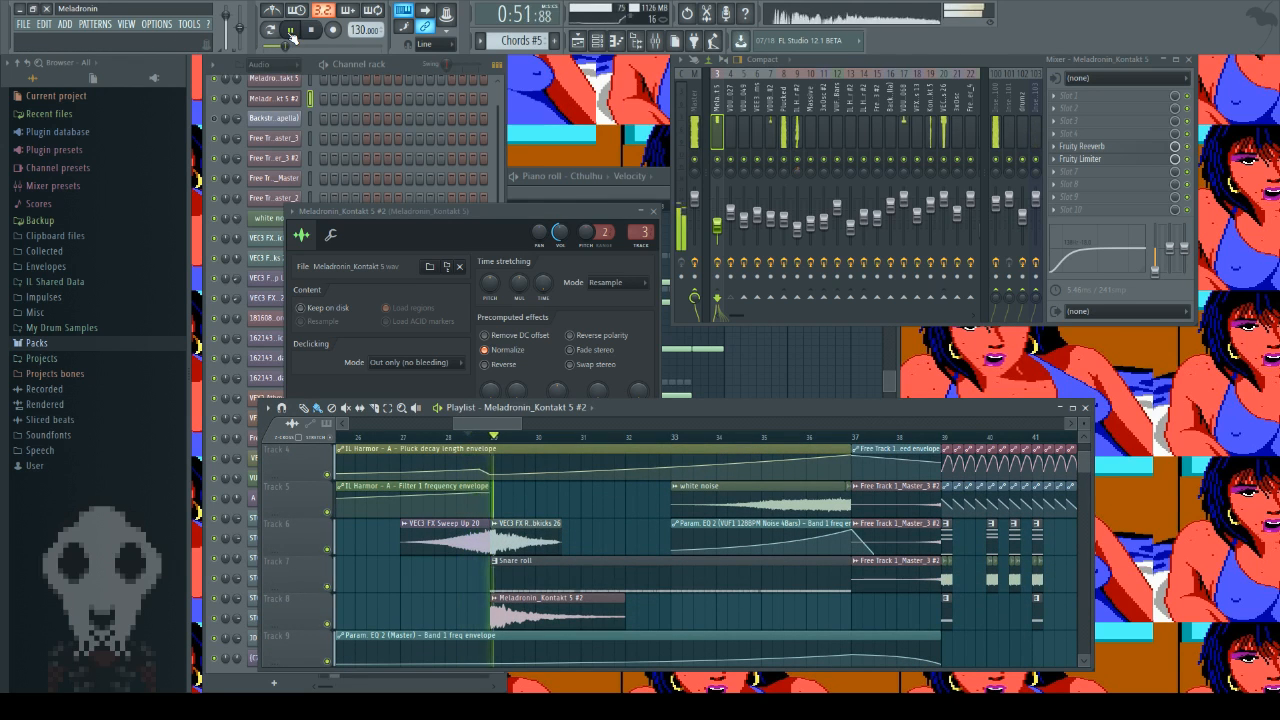
left_click(314, 31)
left_click(316, 35)
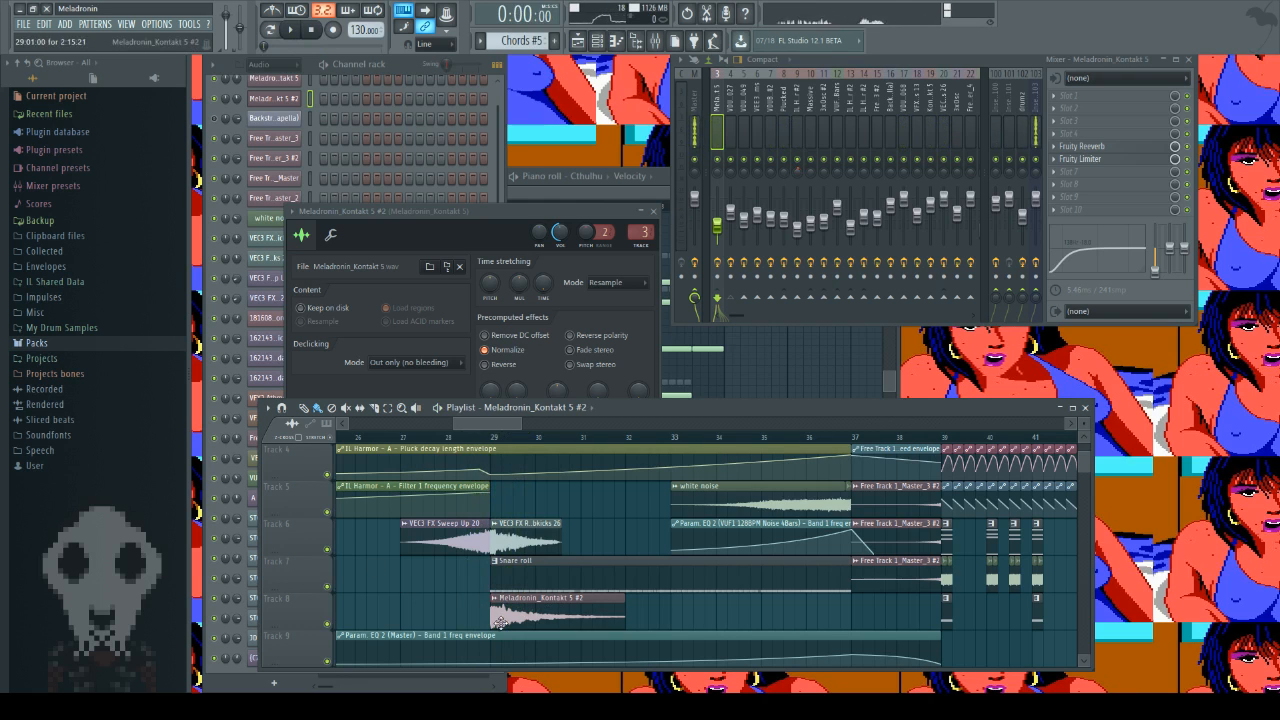
Step: Mute track 8, play from just before bar 29 to compare the section without its clip, and unmute the track
left_click(327, 624)
left_click(468, 437)
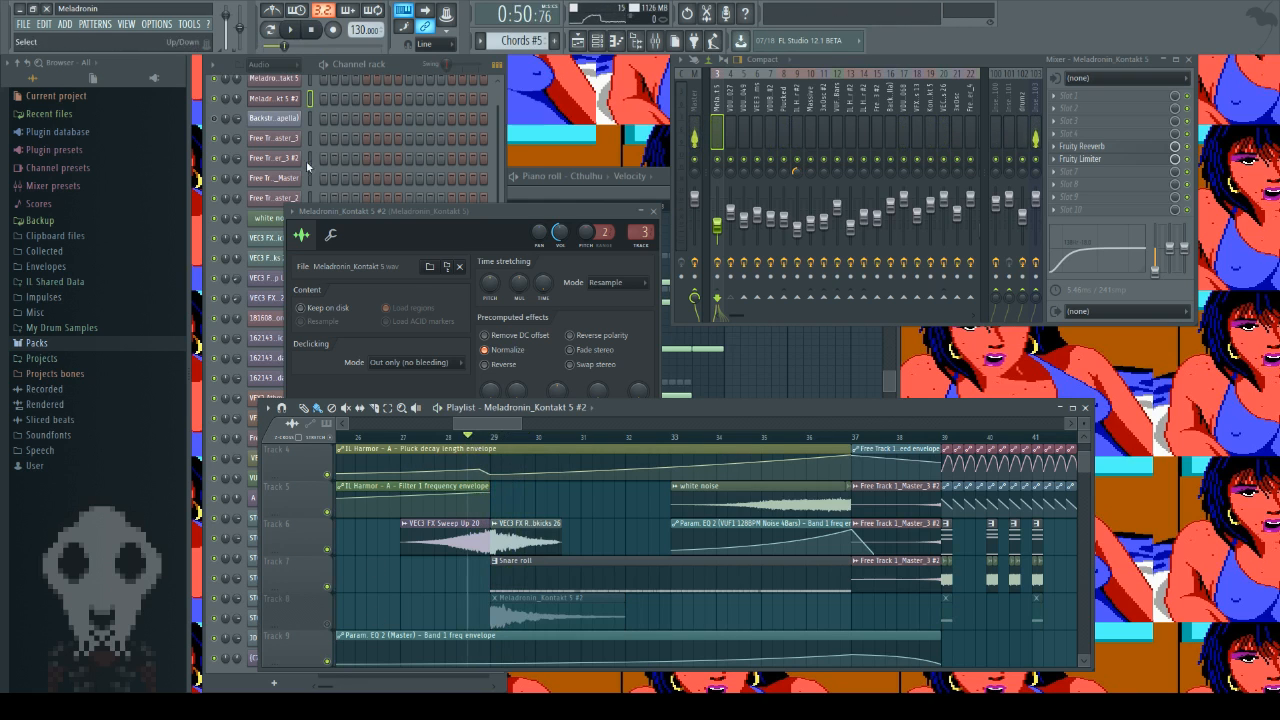
left_click(296, 31)
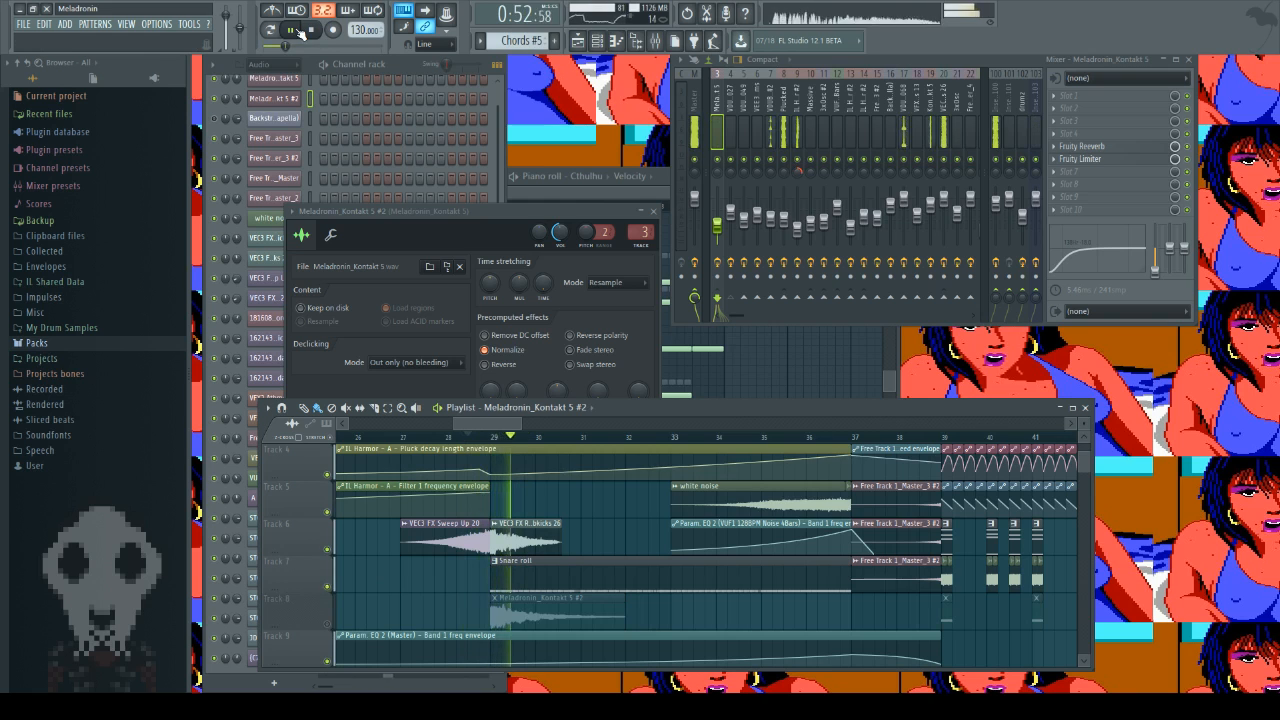
key("space")
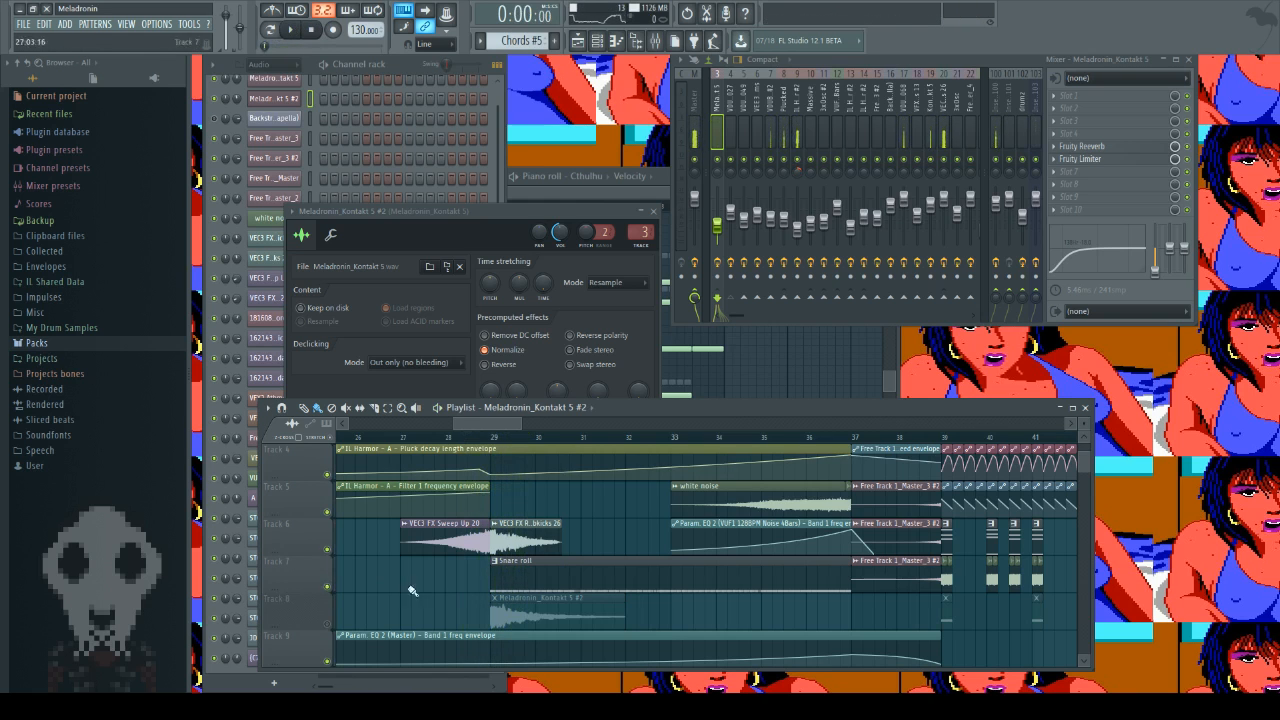
left_click(327, 624)
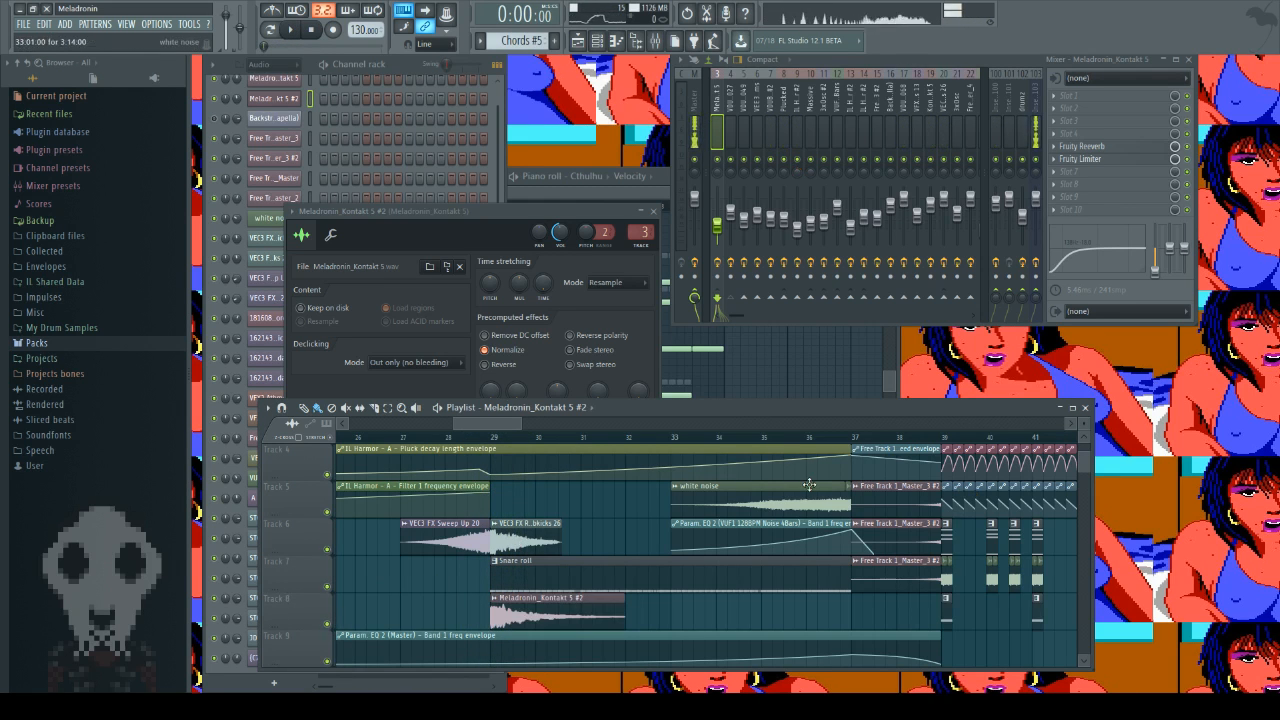
Step: Close the Kontakt sample settings, and show and audition the reversed Free Track 1_Master_3 #2 sample at bar 37
left_click_drag(490, 424, 519, 431)
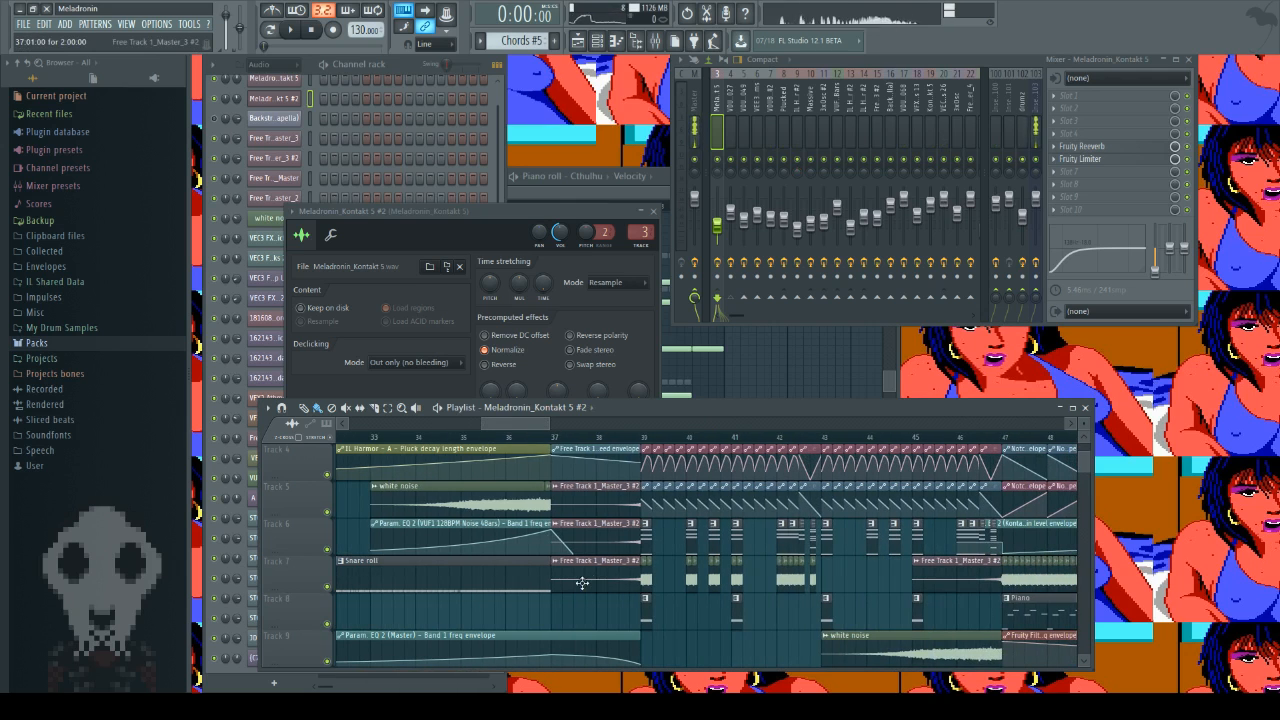
left_click(653, 211)
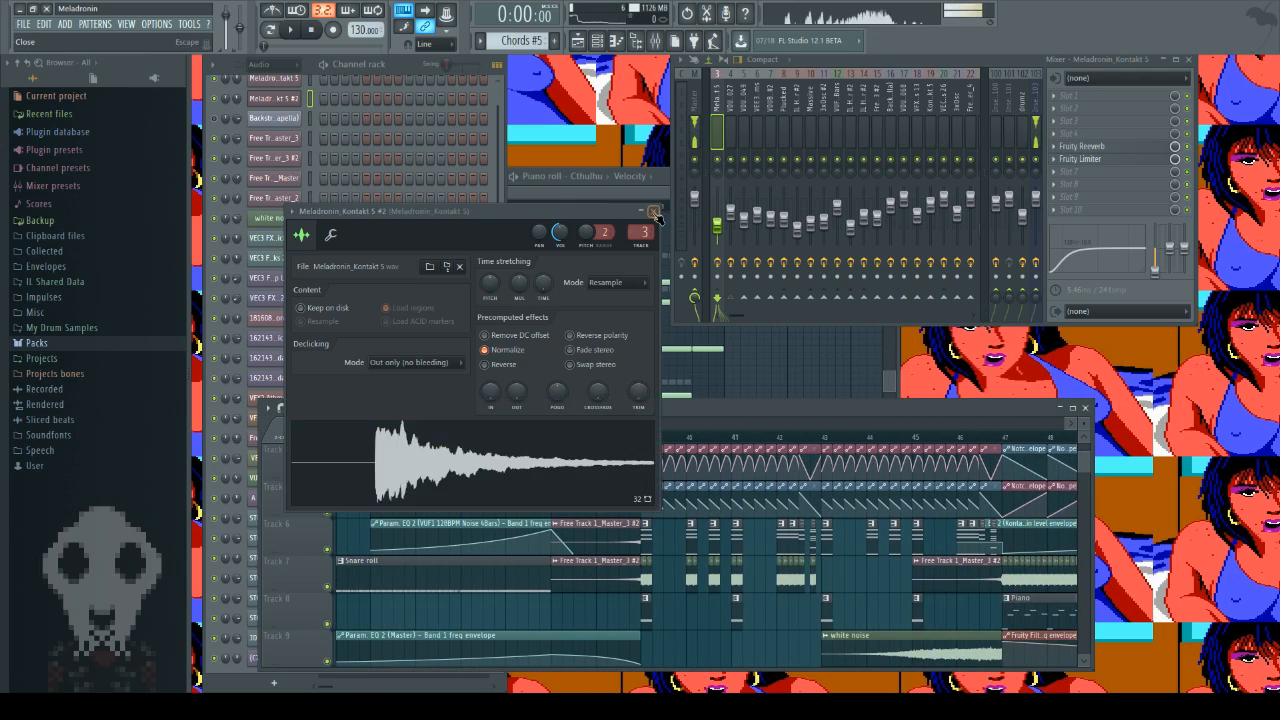
double_click(599, 586)
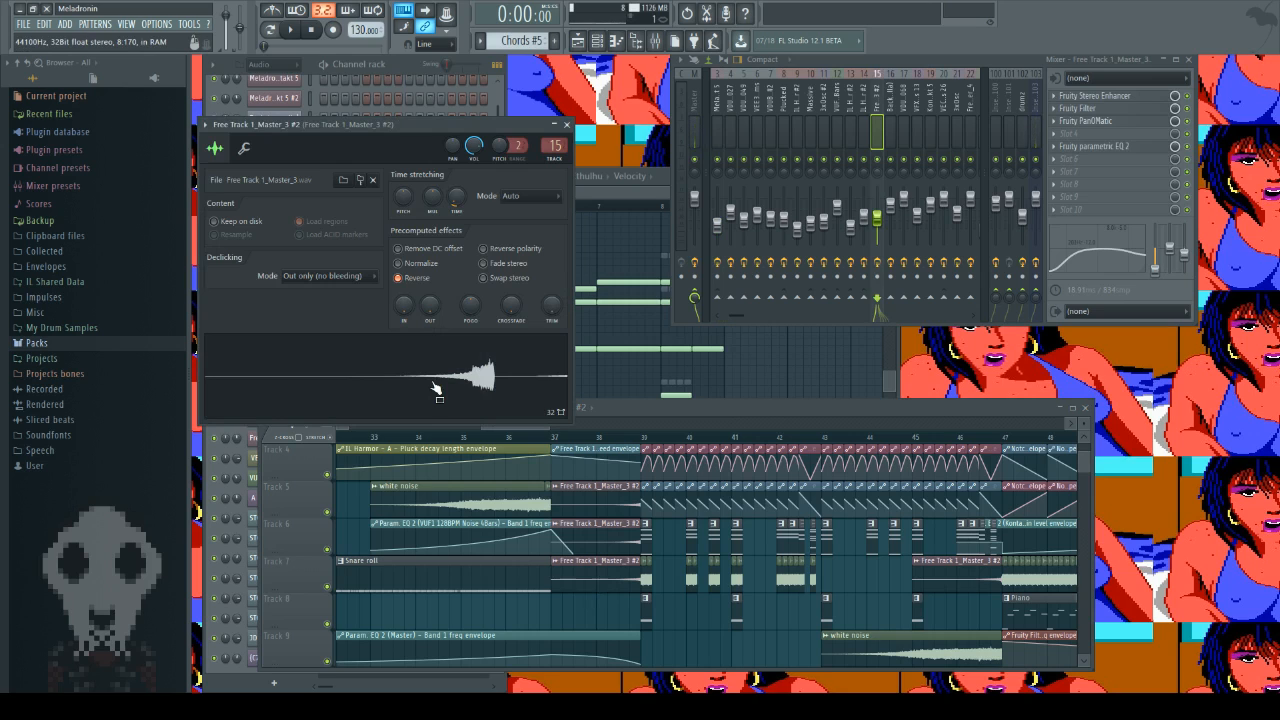
left_click(482, 364)
Step: Play the arrangement from bar 37 to hear the reversed sample lead into bar 39, and stop playback
left_click(546, 434)
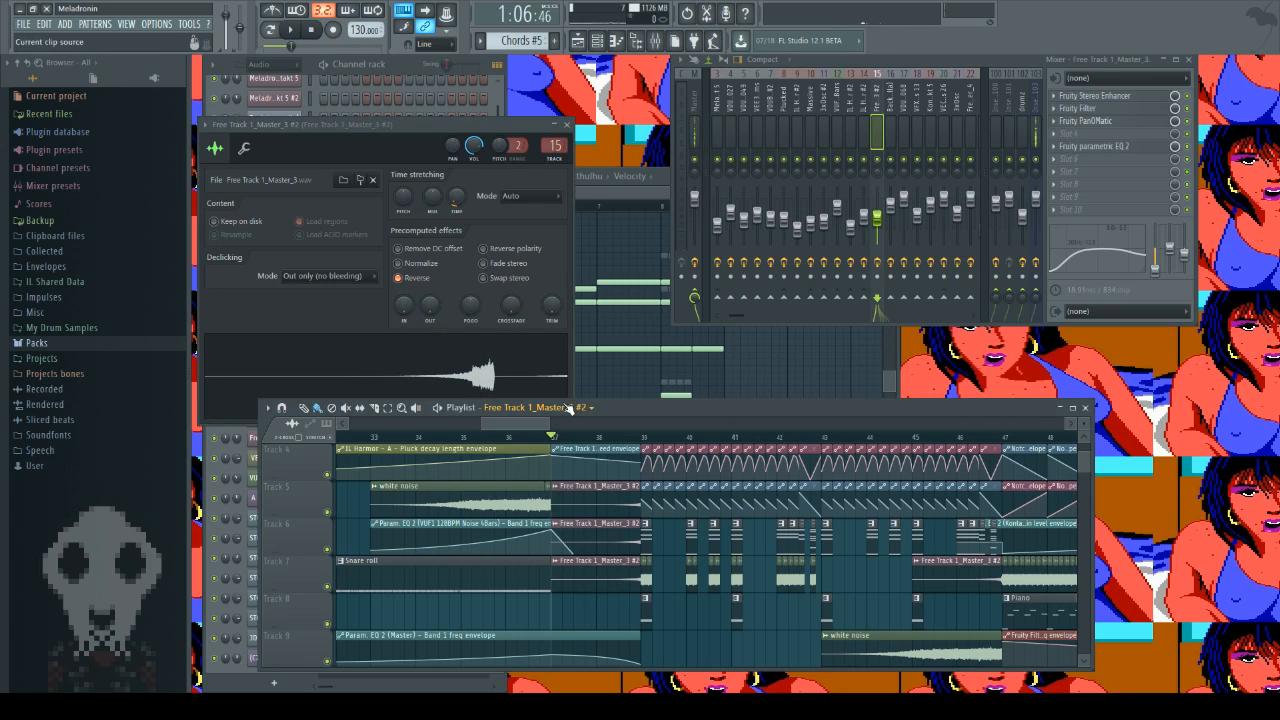
key("space")
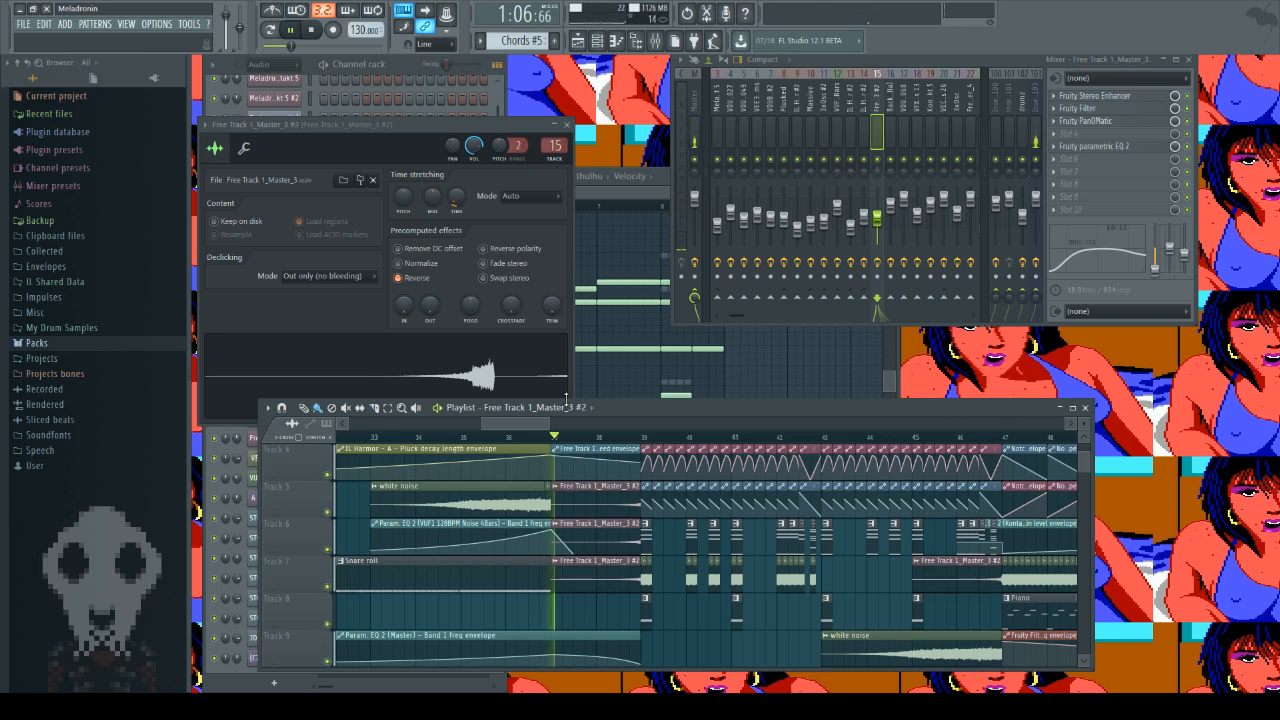
left_click(317, 31)
left_click(317, 31)
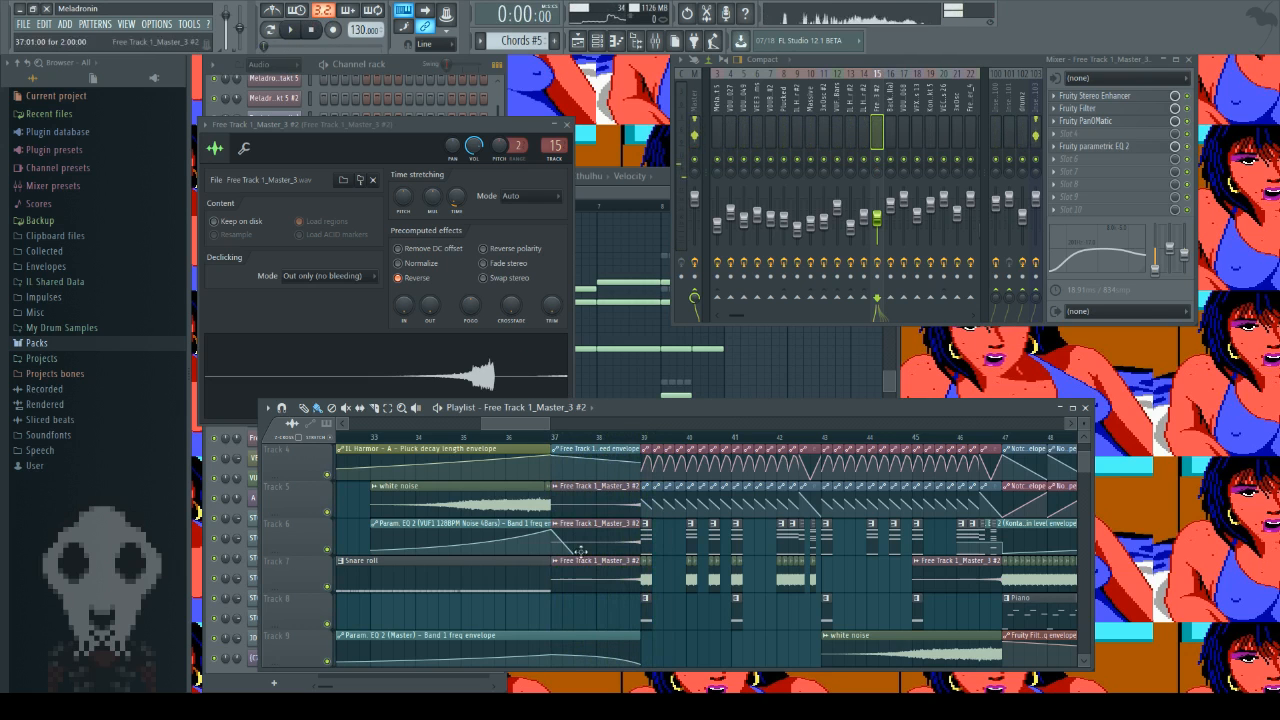
Step: Check the playlist automation around bar 37, audition the Chords #2 pattern in the piano roll, and close it
scroll(580, 550, "down", 5)
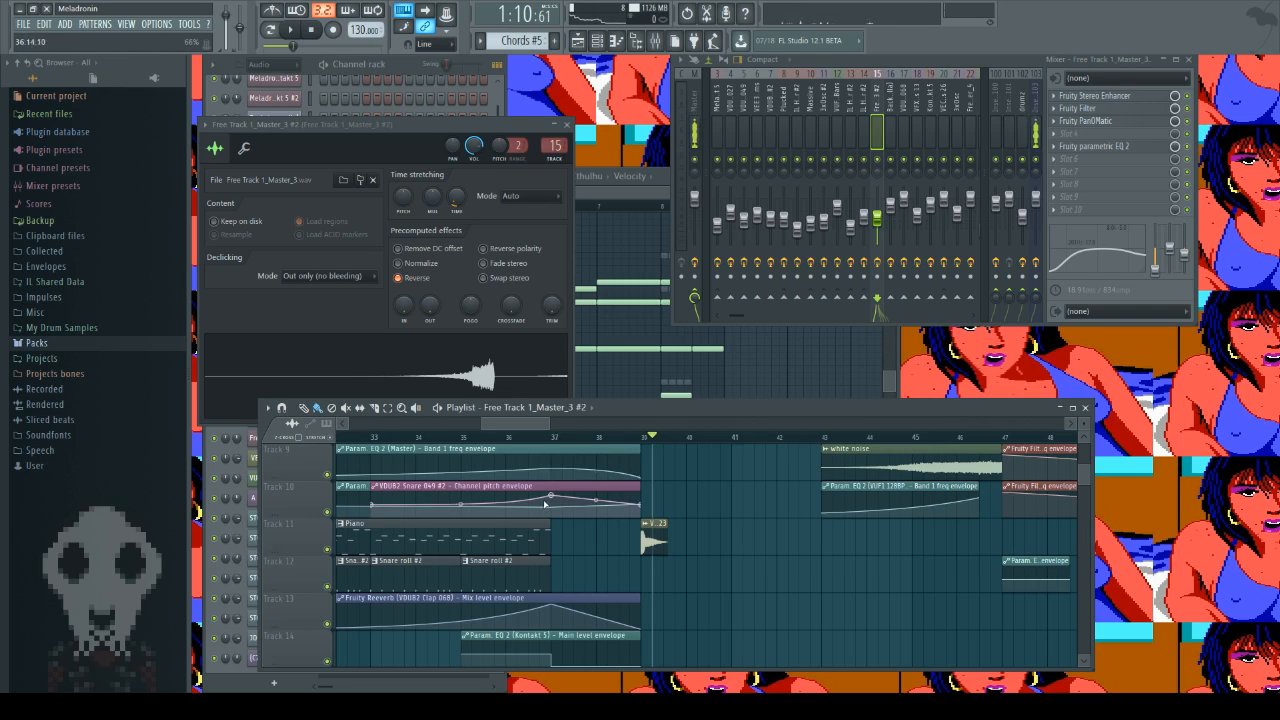
scroll(644, 567, "up", 4)
scroll(644, 567, "up", 3)
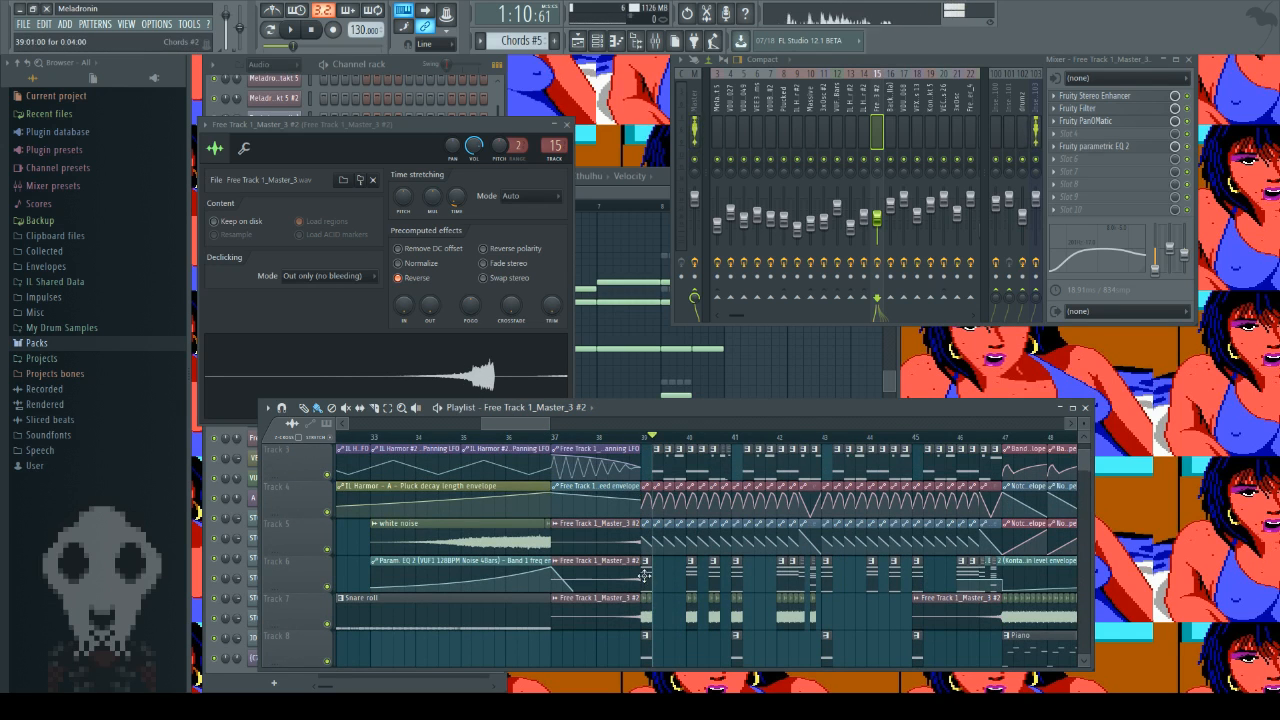
scroll(644, 576, "down", 1)
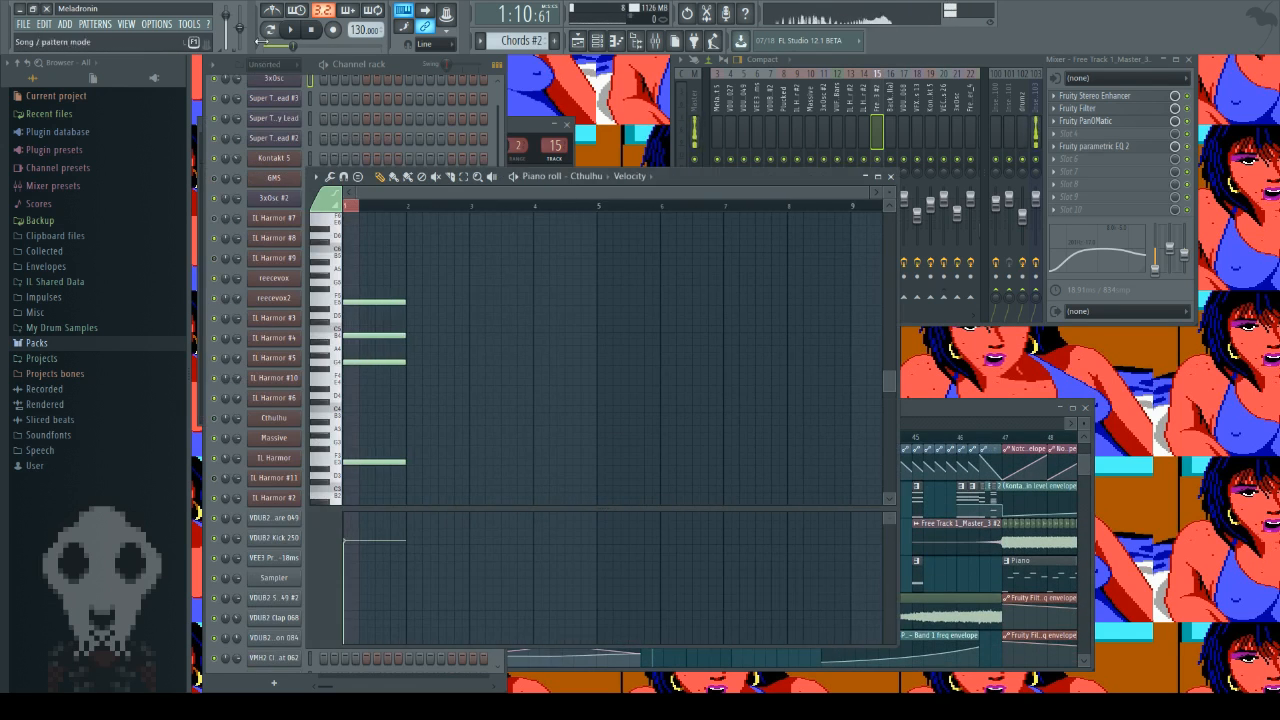
left_click(312, 30)
left_click(890, 176)
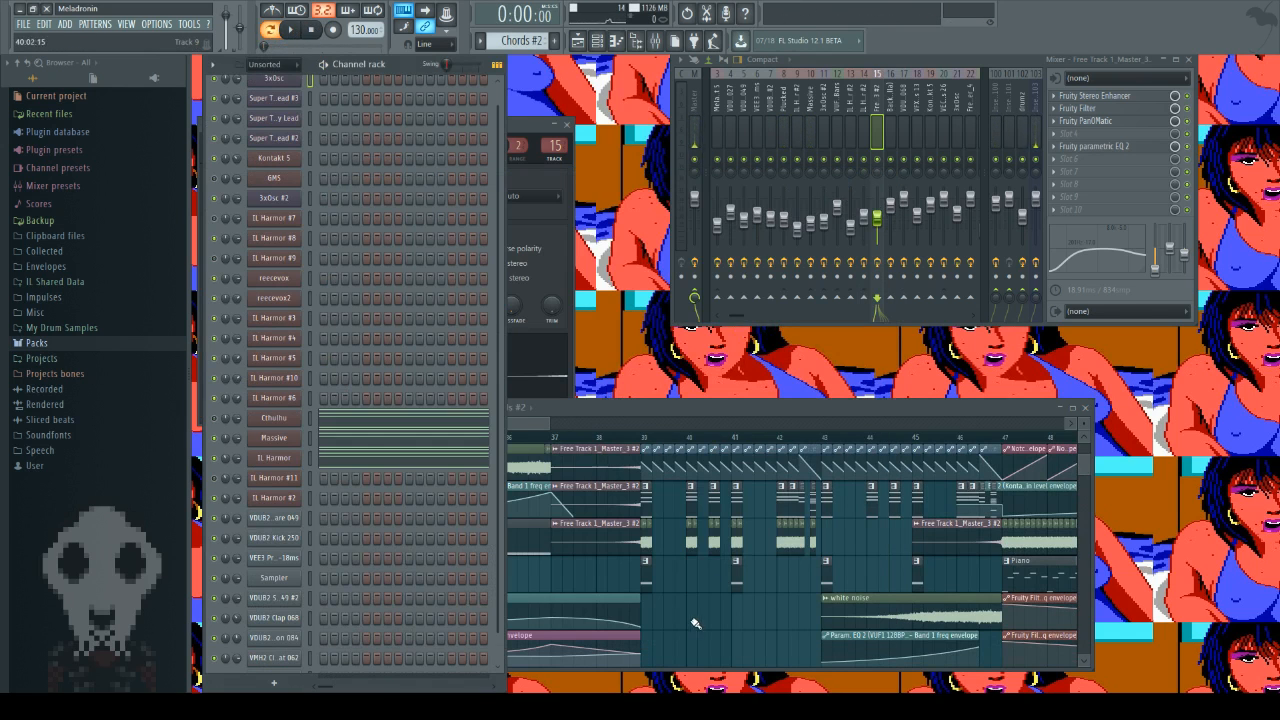
Step: Replay the arrangement from bar 37 through to bar 39, and stop playback
left_click(678, 540)
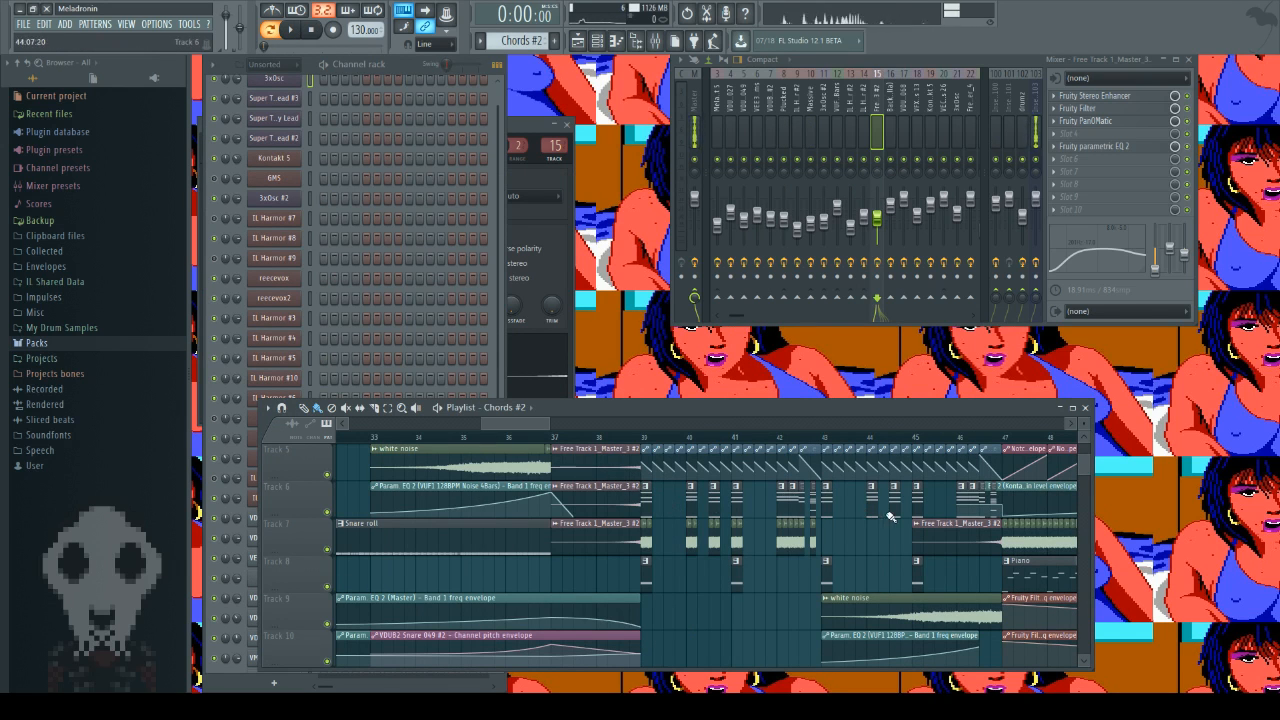
scroll(593, 465, "up", 2)
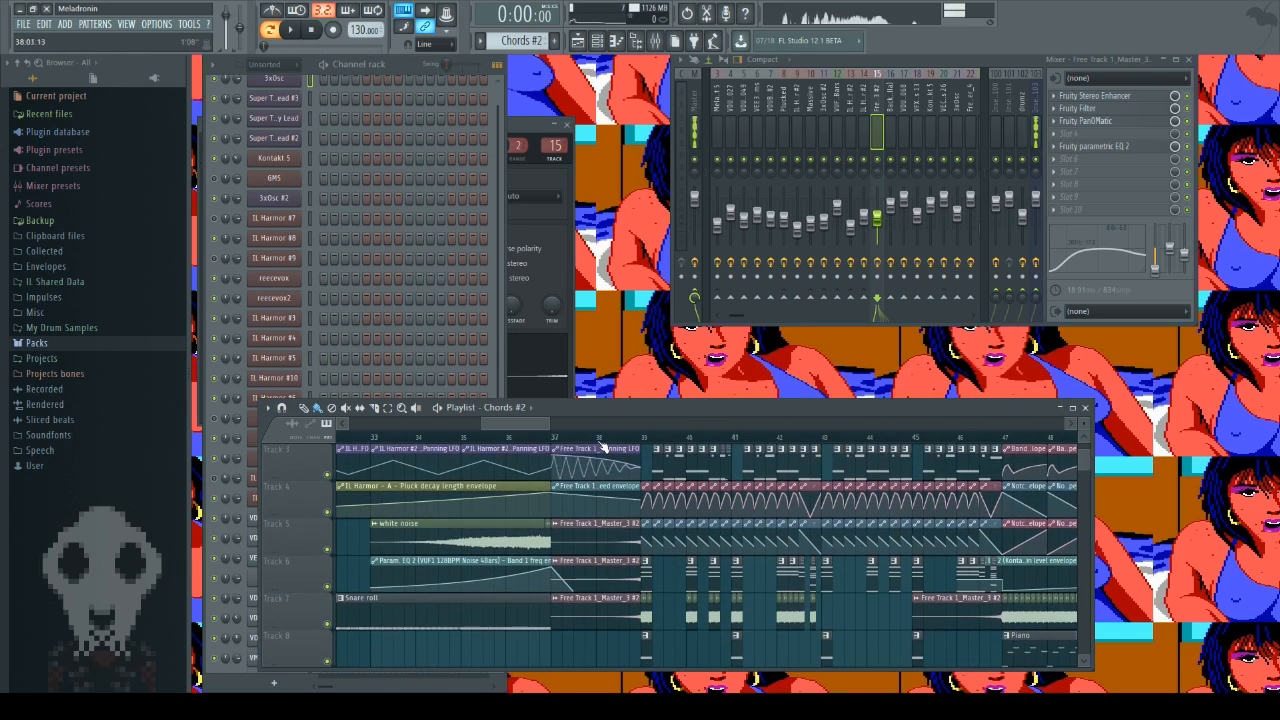
key("space")
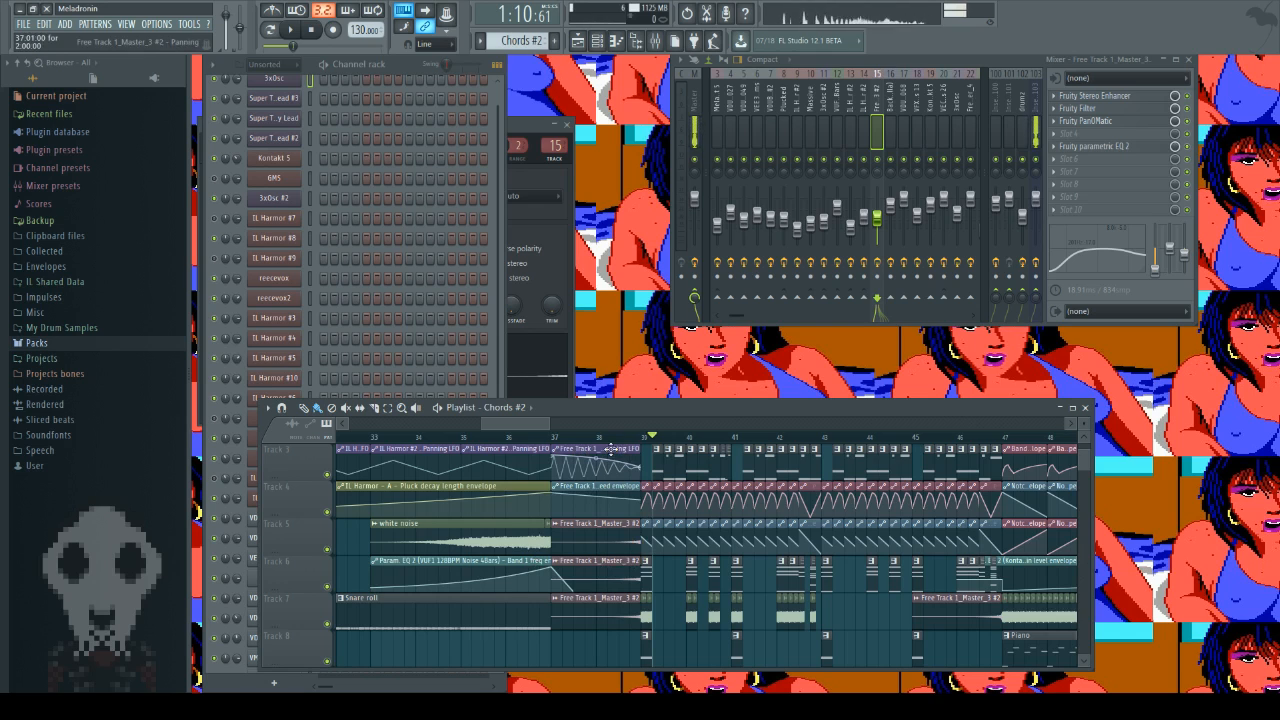
left_click(556, 439)
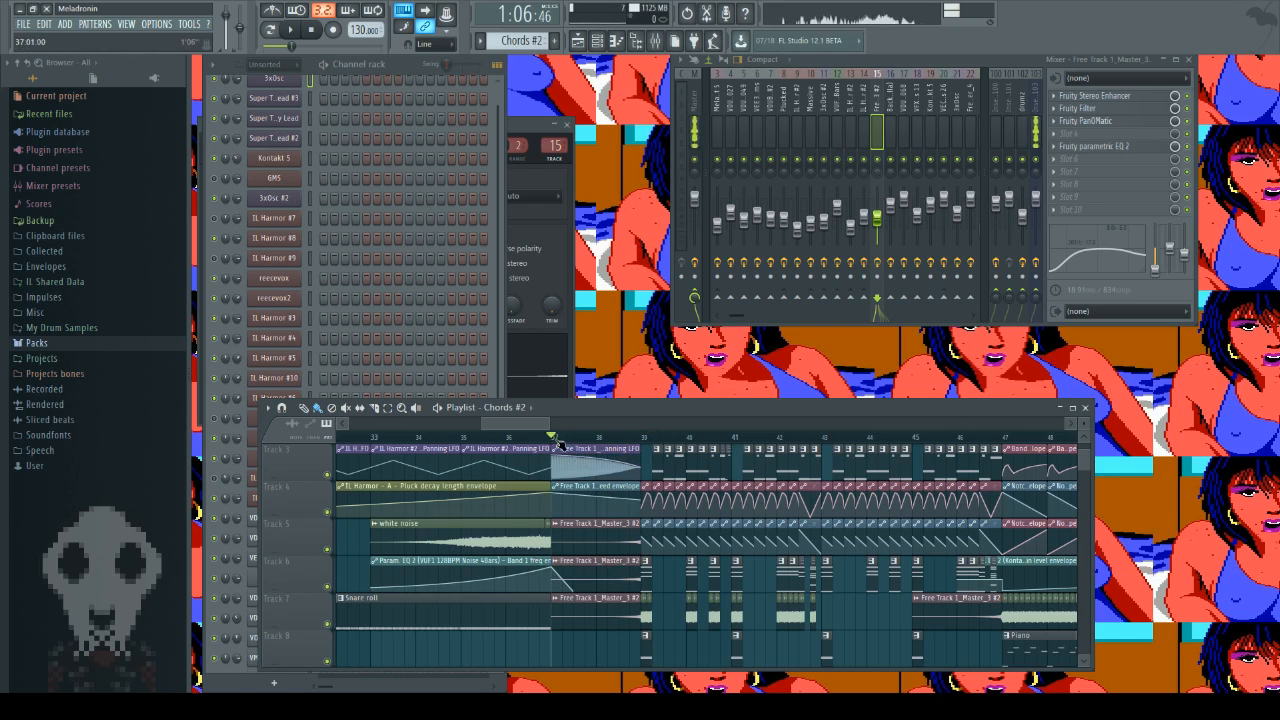
left_click(294, 31)
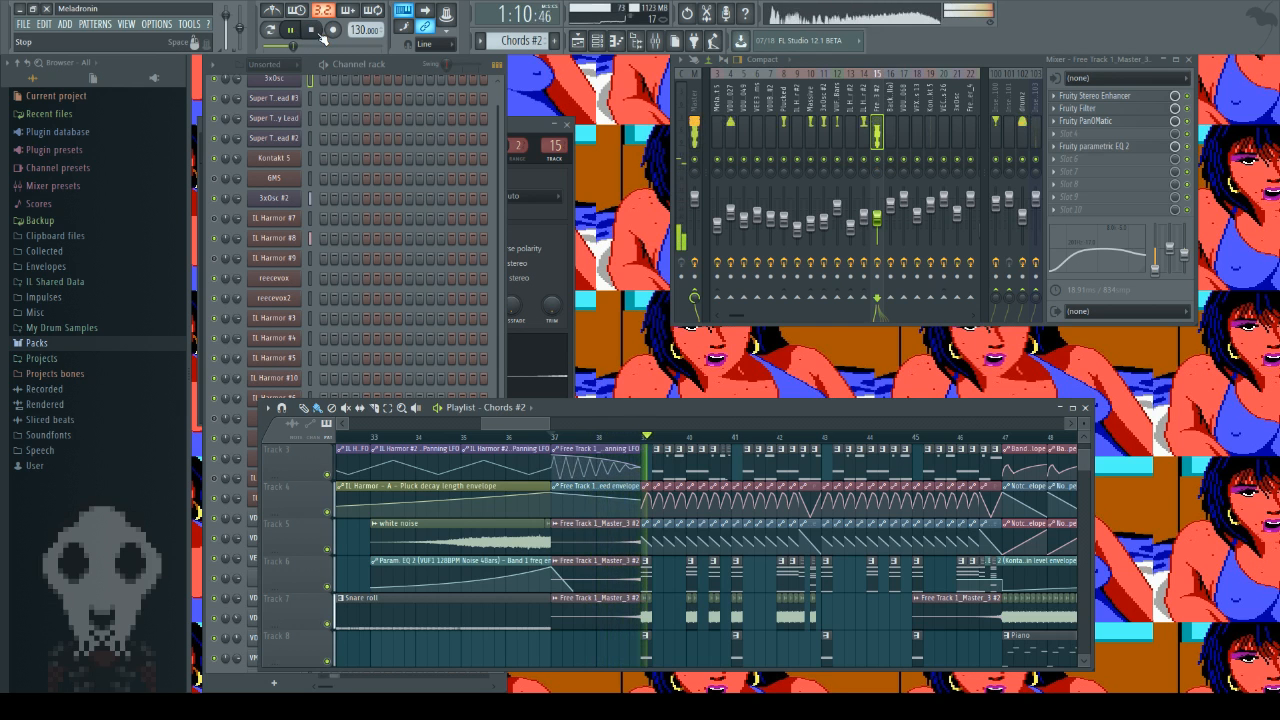
left_click(318, 33)
Step: Look over the playlist tracks from bar 37 onward, and open the Piano pattern at bar 47 in the piano roll
scroll(602, 643, "down", 1)
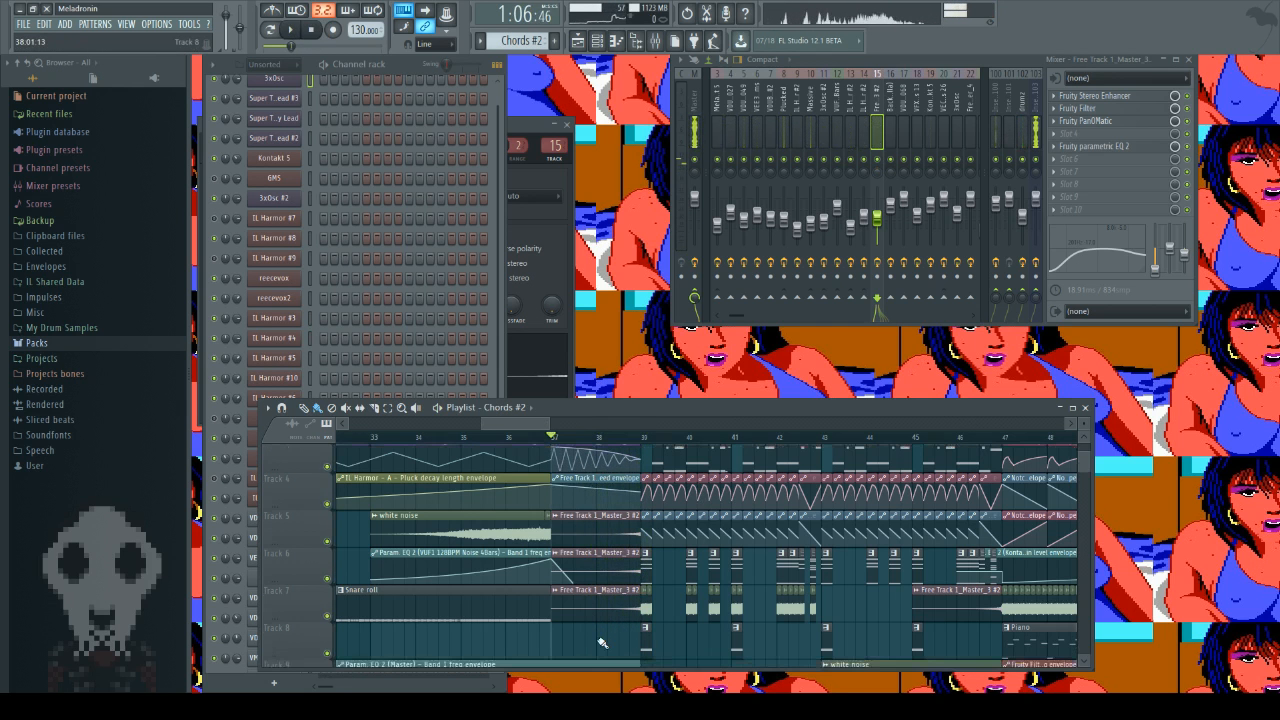
scroll(602, 643, "down", 3)
scroll(607, 614, "down", 2)
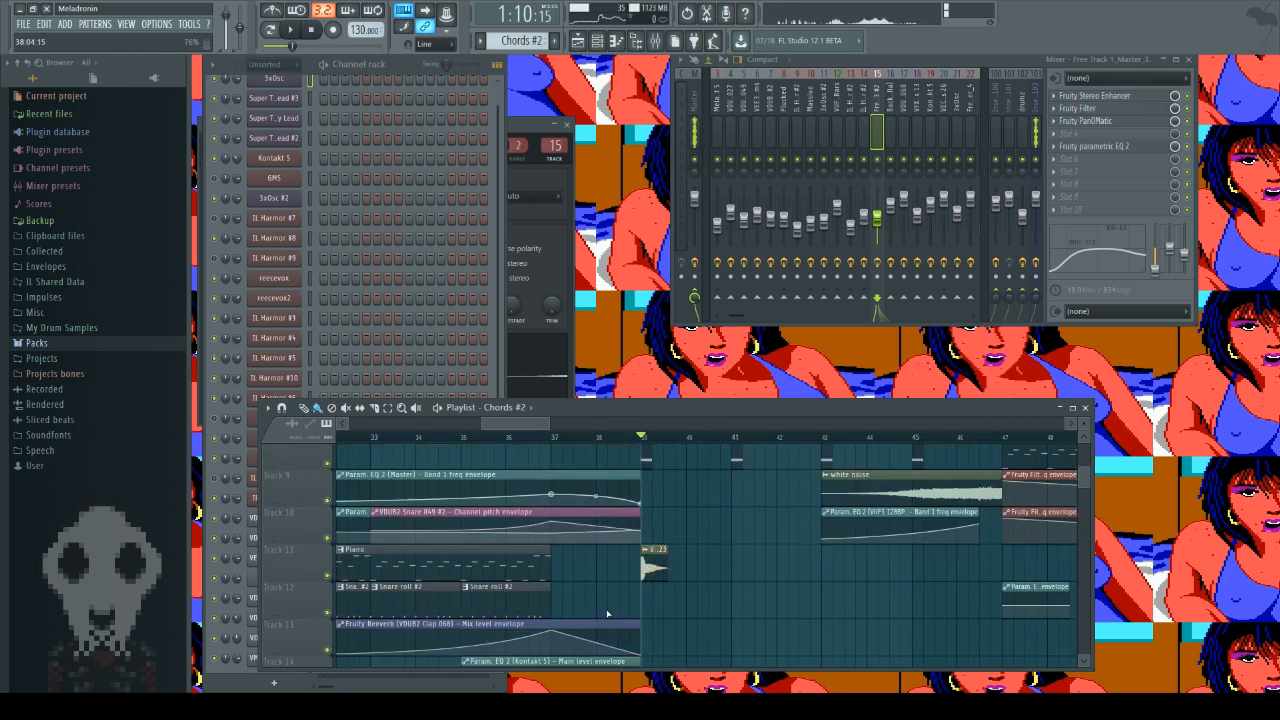
scroll(607, 614, "down", 3)
scroll(586, 620, "up", 5)
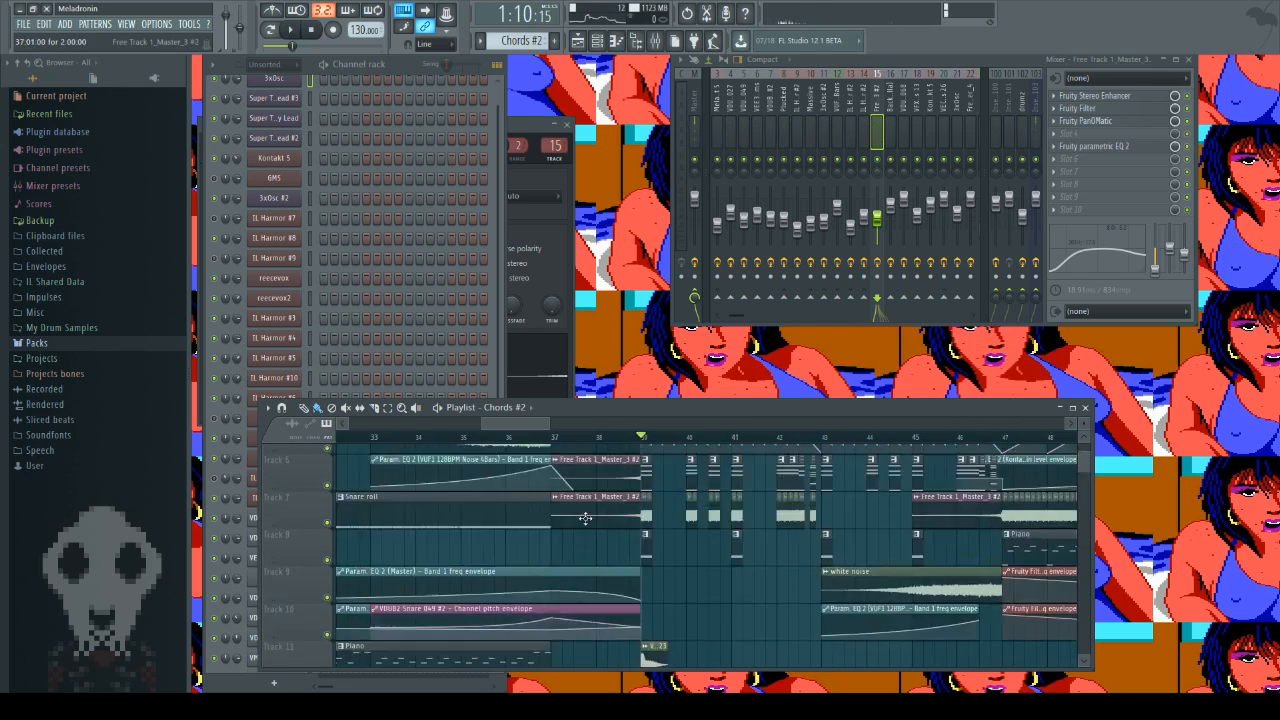
scroll(585, 517, "up", 5)
scroll(560, 466, "right", 2)
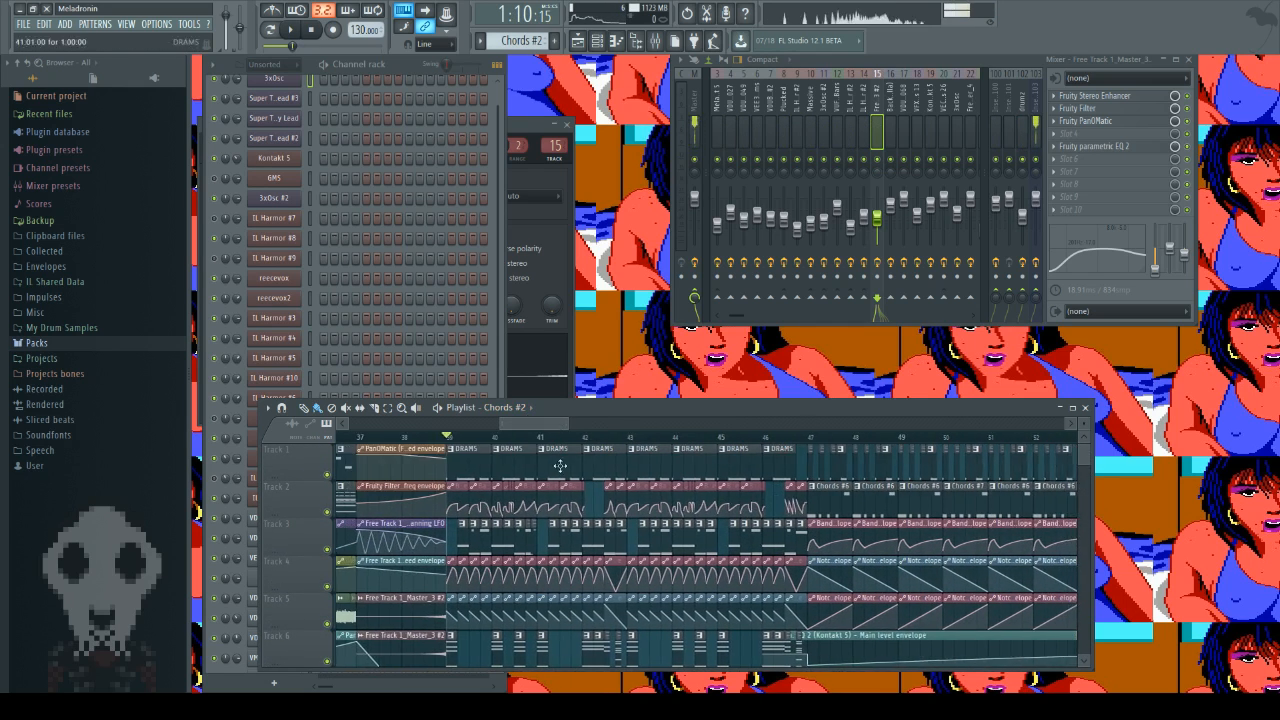
scroll(529, 655, "down", 5)
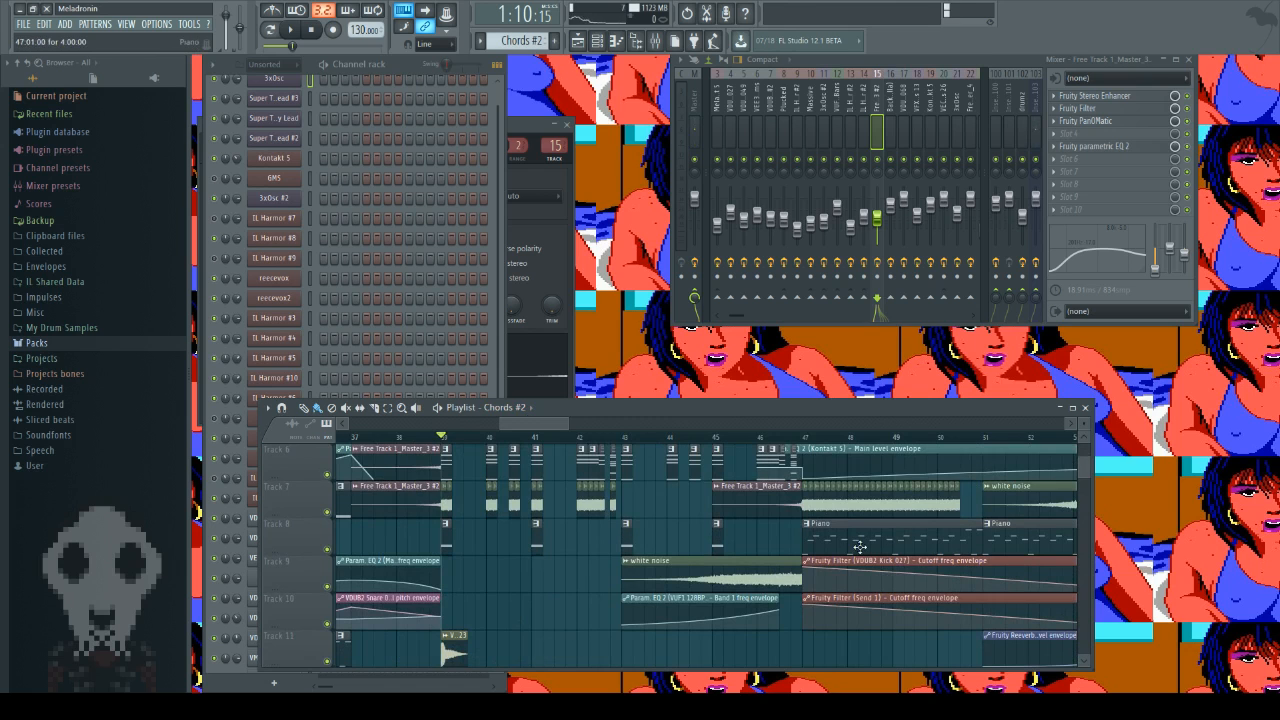
double_click(859, 547)
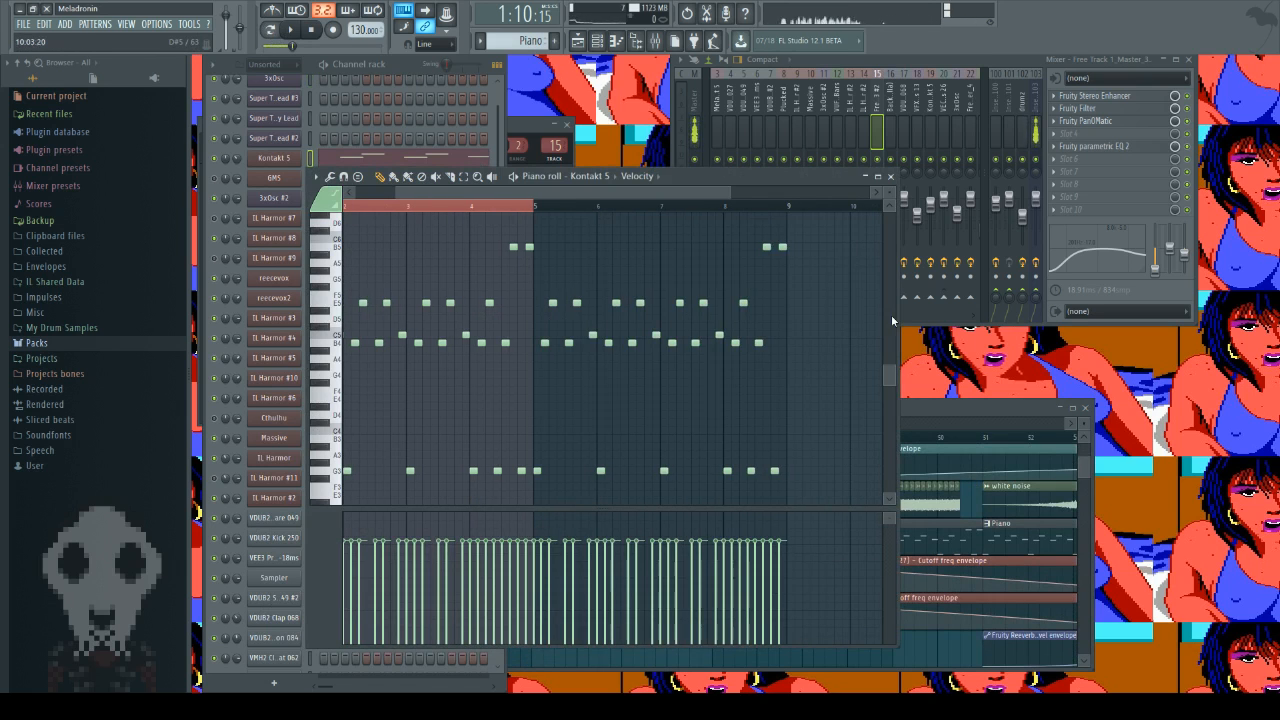
Step: Play the opening of the arrangement from bar 5 to hear the piano part, and stop playback
left_click(1015, 412)
scroll(571, 600, "left", 10)
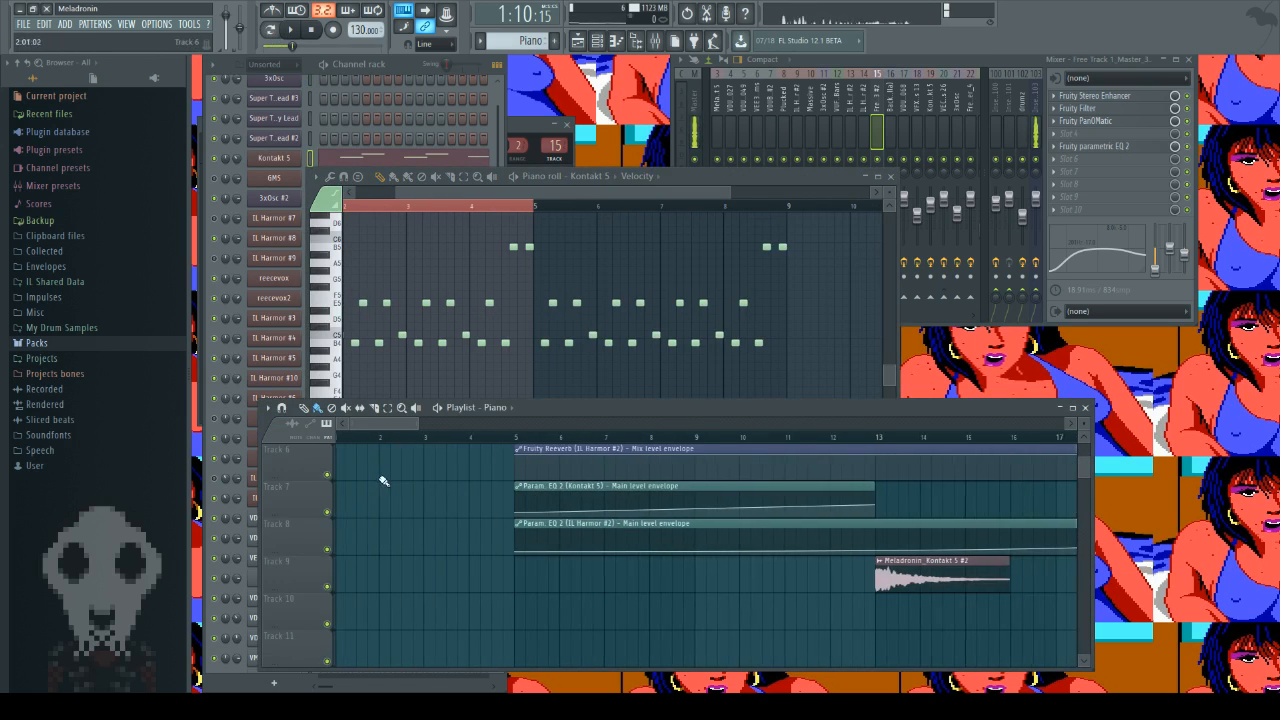
left_click(516, 448)
scroll(470, 605, "up", 5)
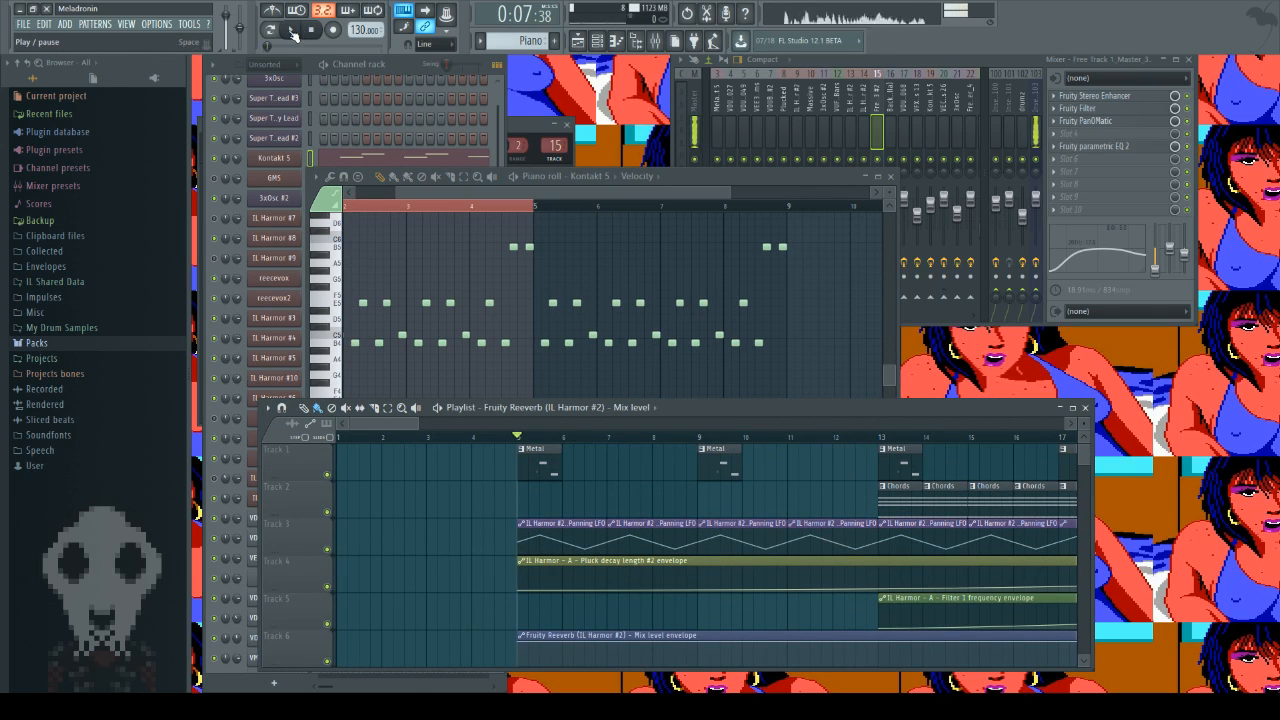
left_click(293, 33)
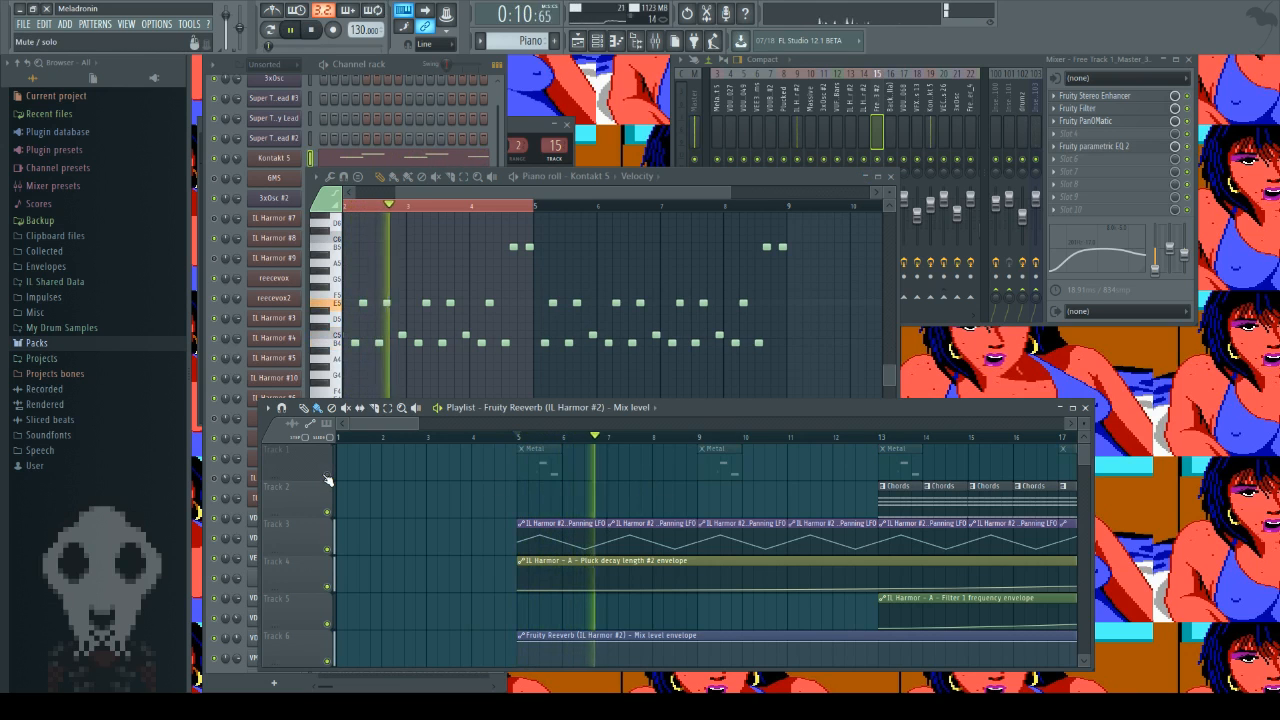
left_click(325, 31)
Step: Audition the Piano pattern on its own, and stop it
key("space")
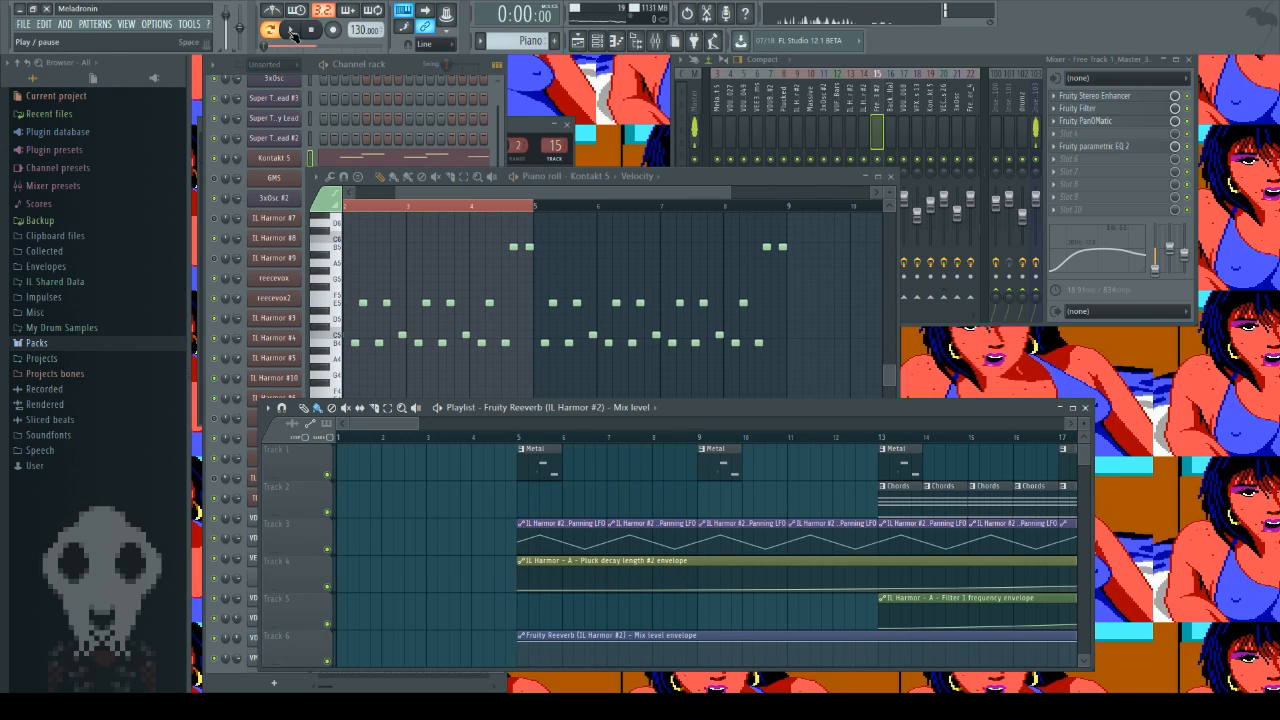
left_click(380, 64)
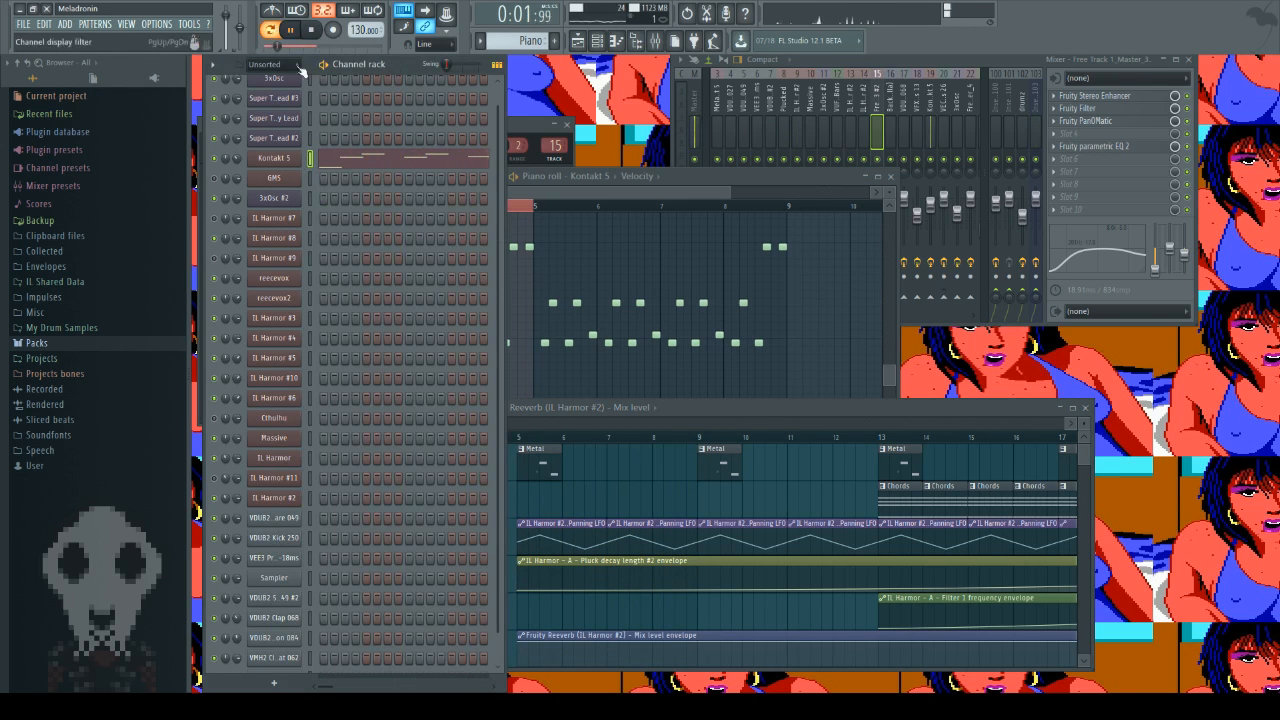
left_click(315, 31)
Step: Select the Kontakt 5 mixer track, and show The Giant piano instrument in the Kontakt 5 channel before closing it
left_click(928, 98)
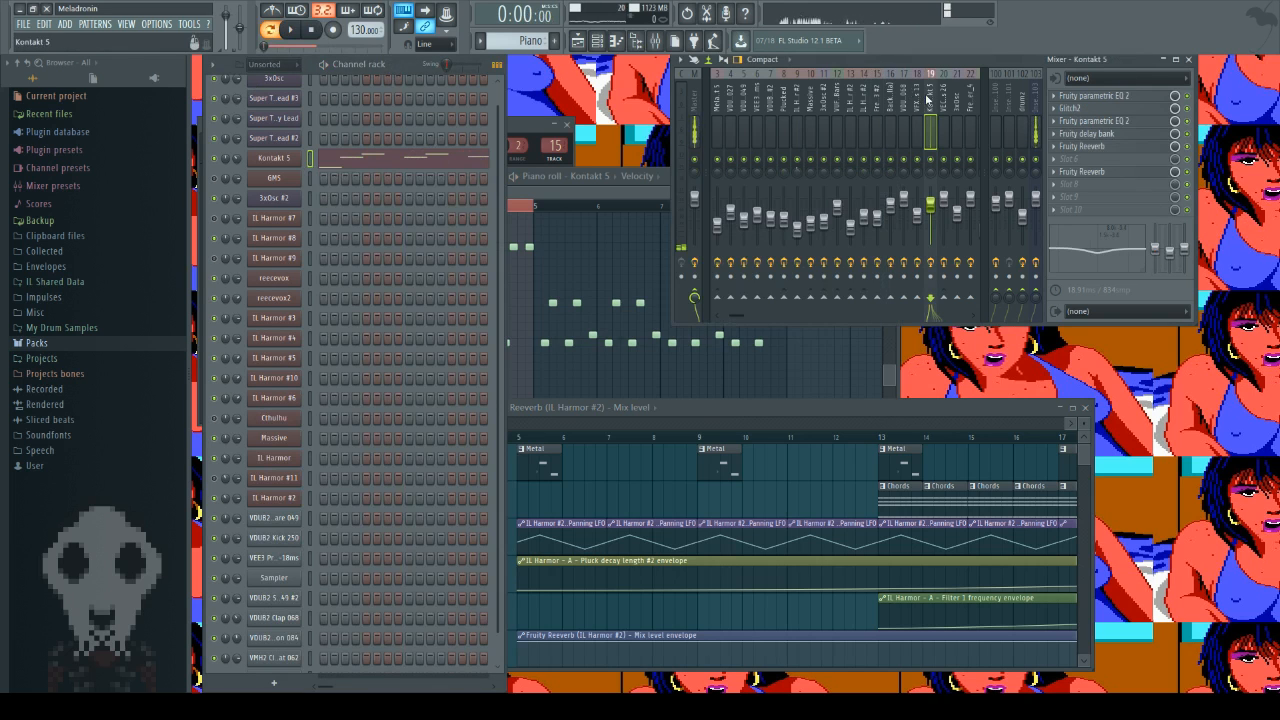
left_click(299, 164)
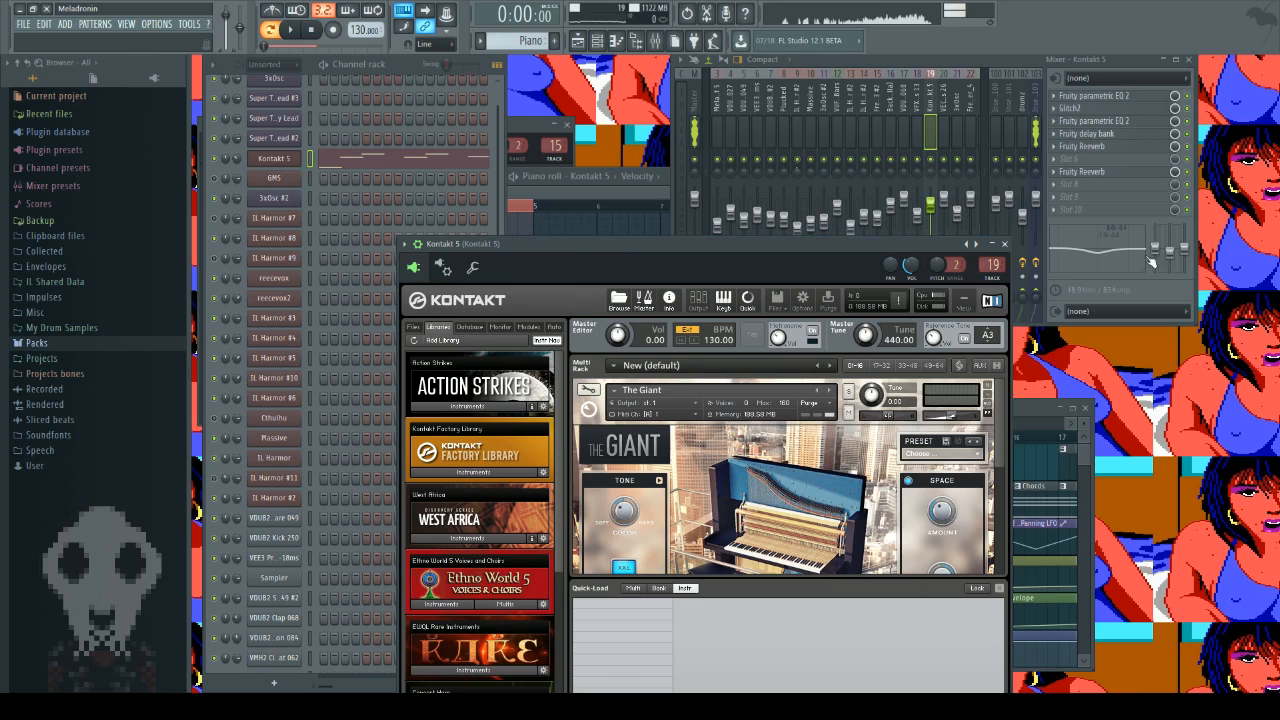
left_click(1005, 244)
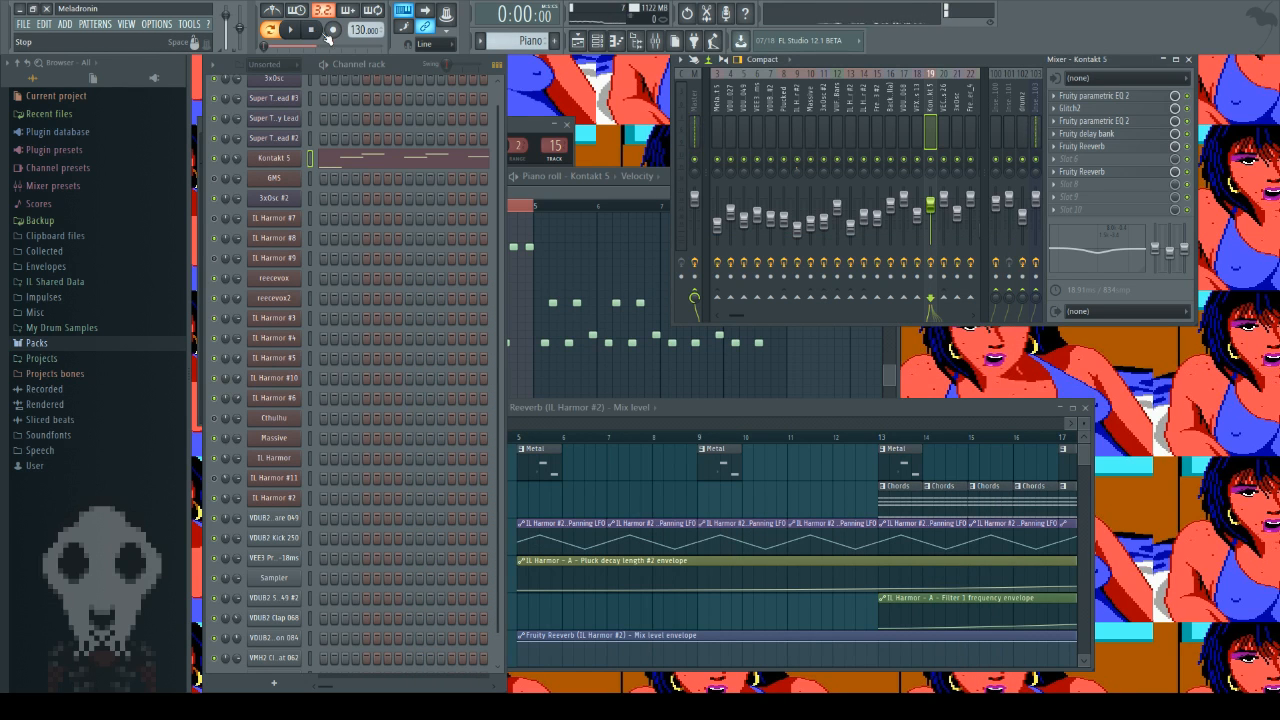
key("space")
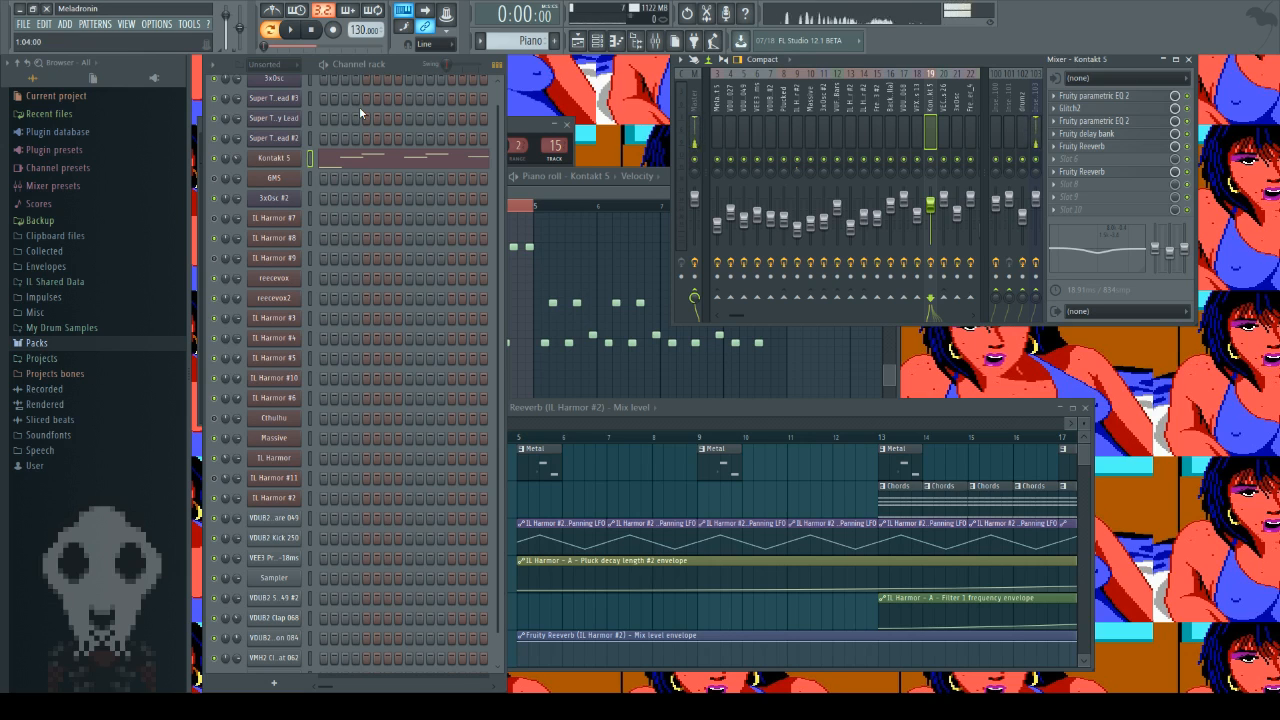
Step: Open Glitch2 on the Kontakt 5 mixer track, bypass it, and play the Piano pattern without the effect
left_click(739, 423)
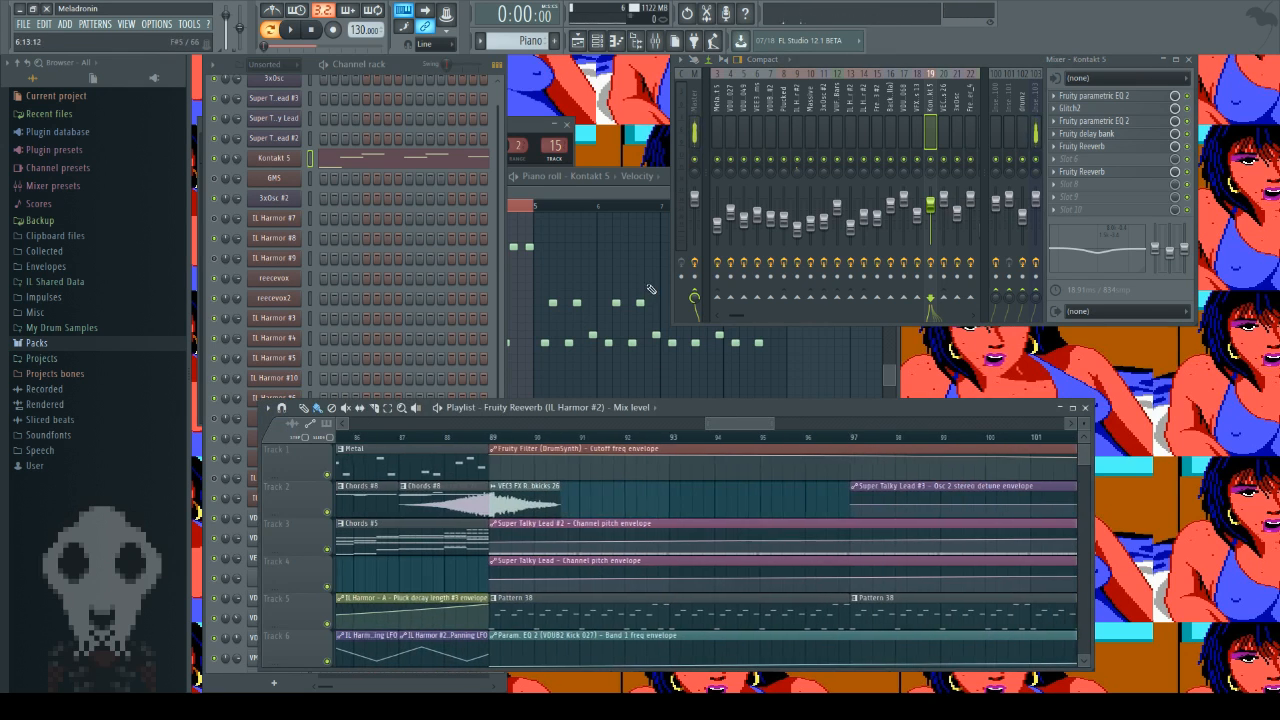
left_click(1071, 110)
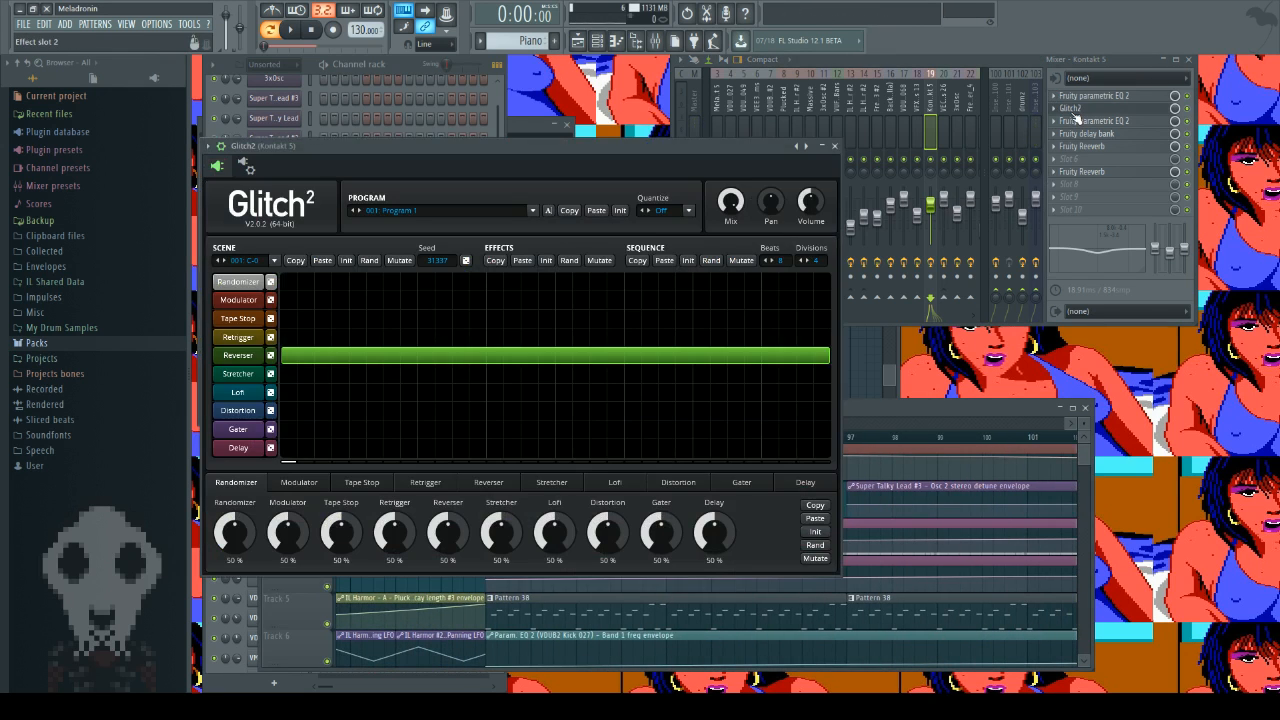
left_click(1188, 109)
left_click(413, 68)
left_click(293, 30)
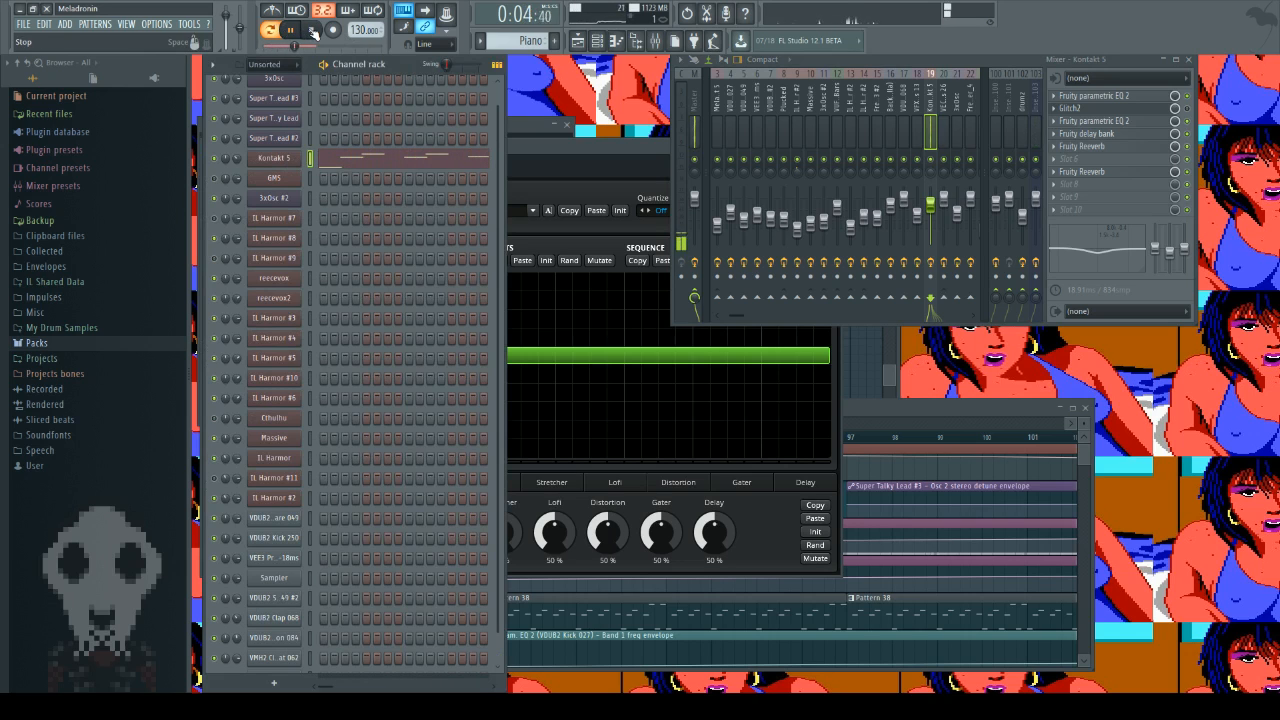
left_click(313, 31)
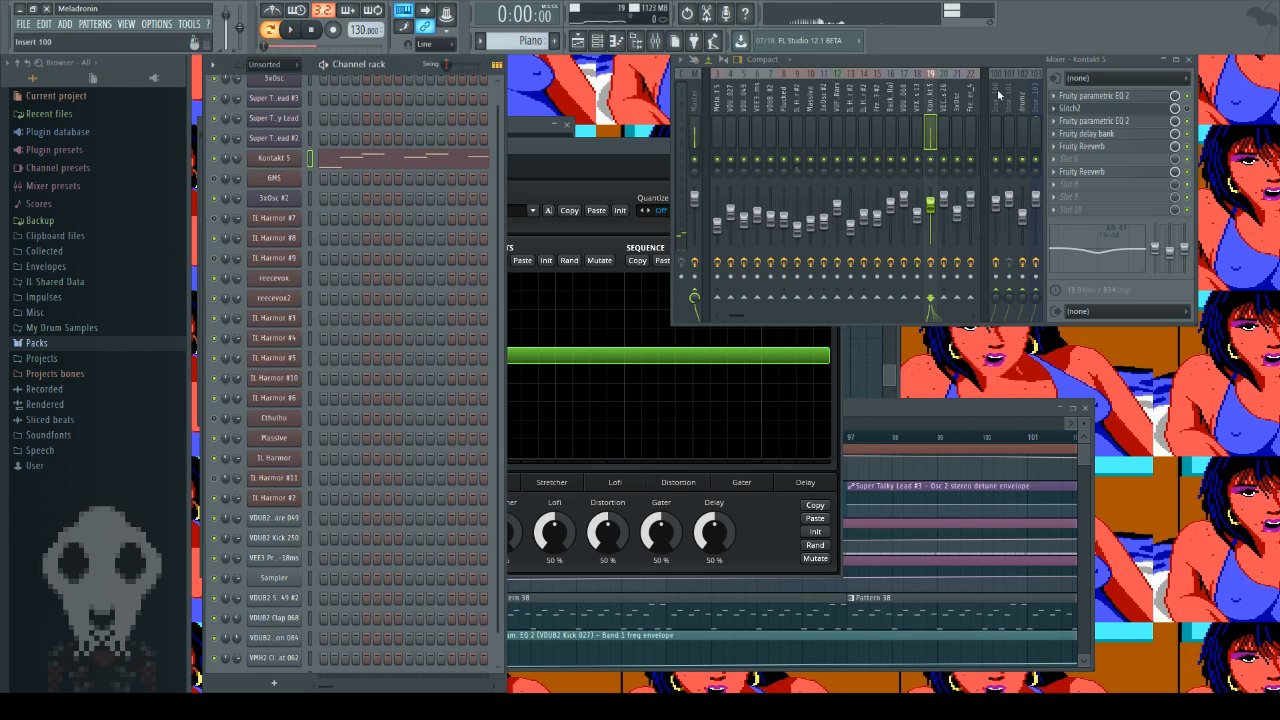
Step: Show the Reverser settings in Glitch2, and re-enable the effect on the Kontakt 5 mixer track
left_click(662, 180)
left_click(237, 357)
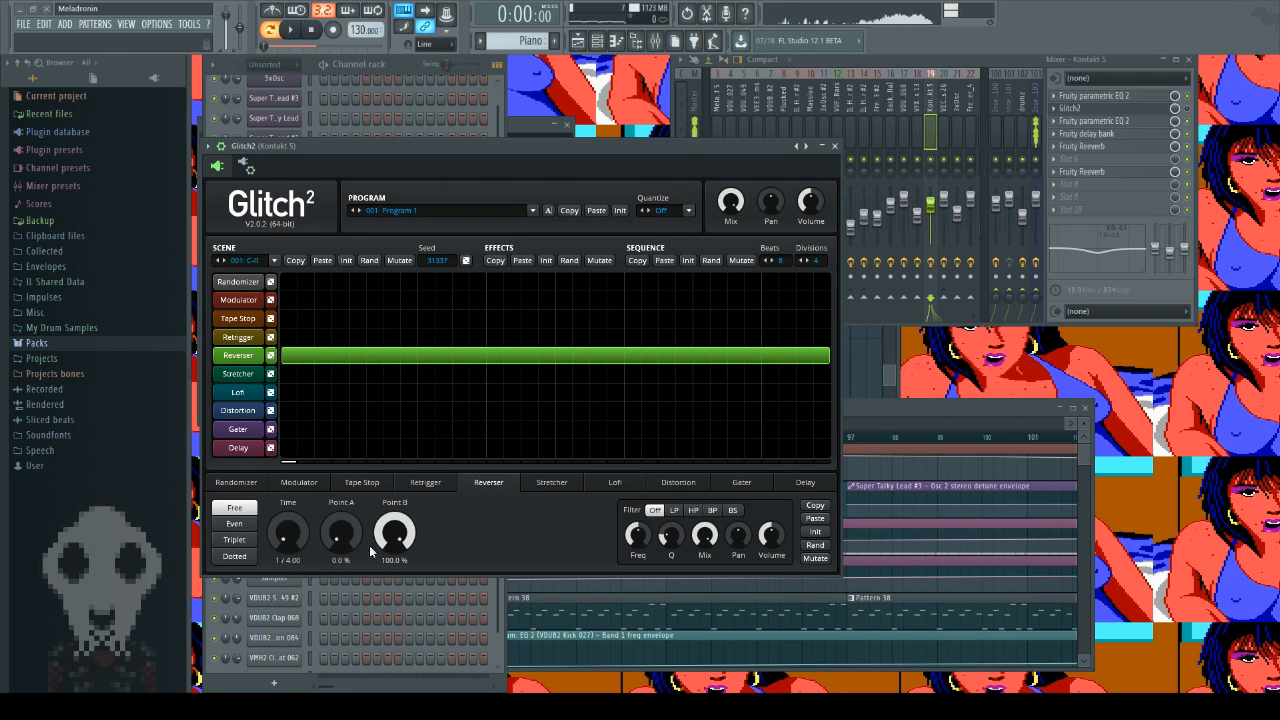
left_click(1187, 108)
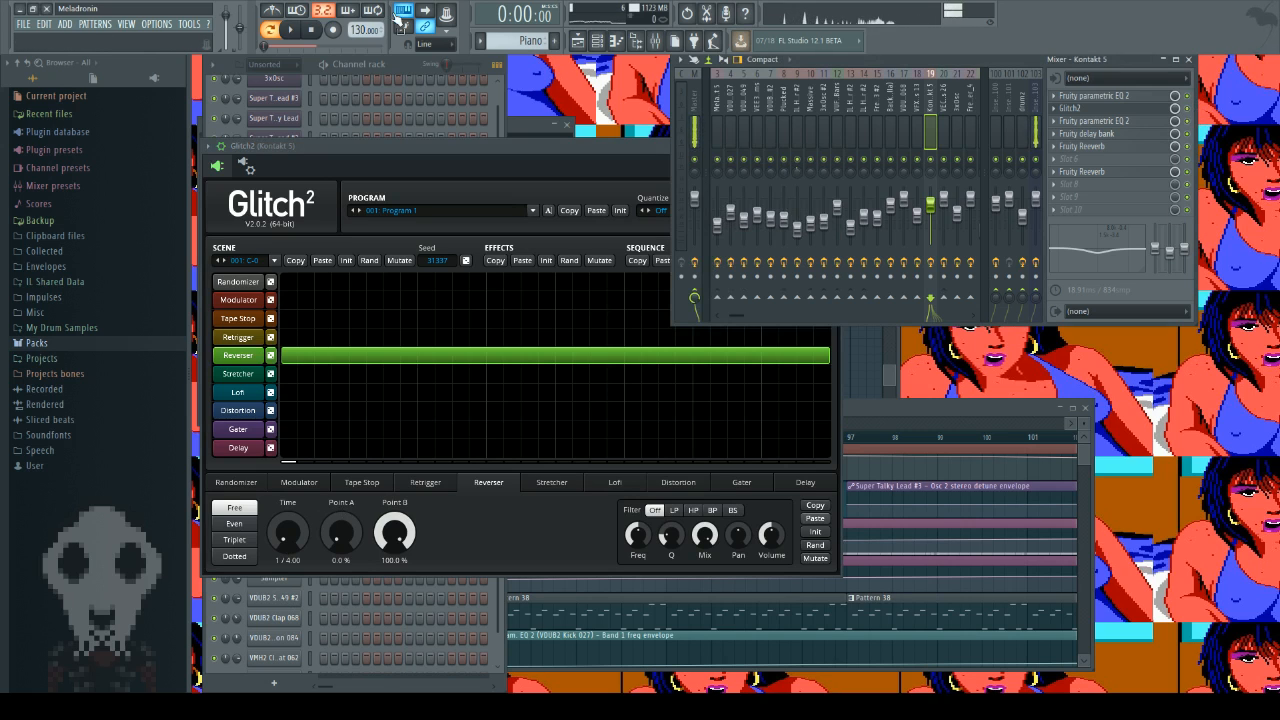
Step: Play the Piano pattern with Glitch2 active for comparison, stop it, and close the plugin
left_click(295, 32)
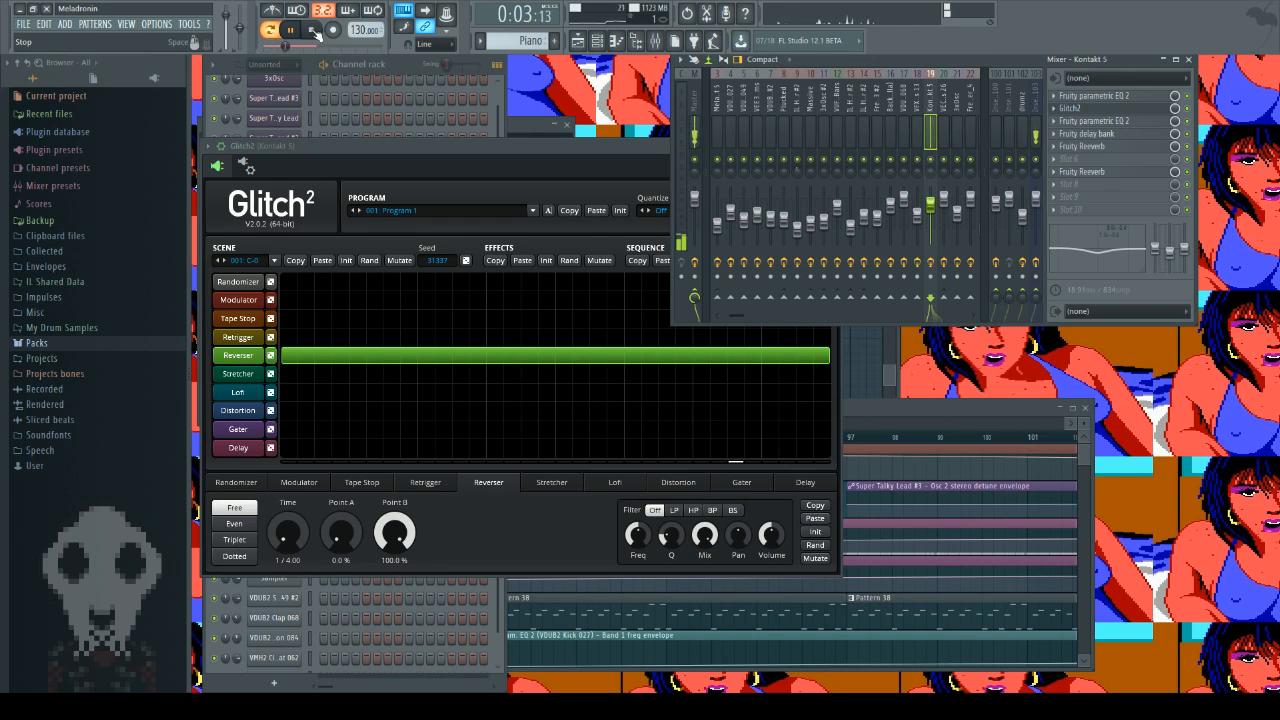
key("space")
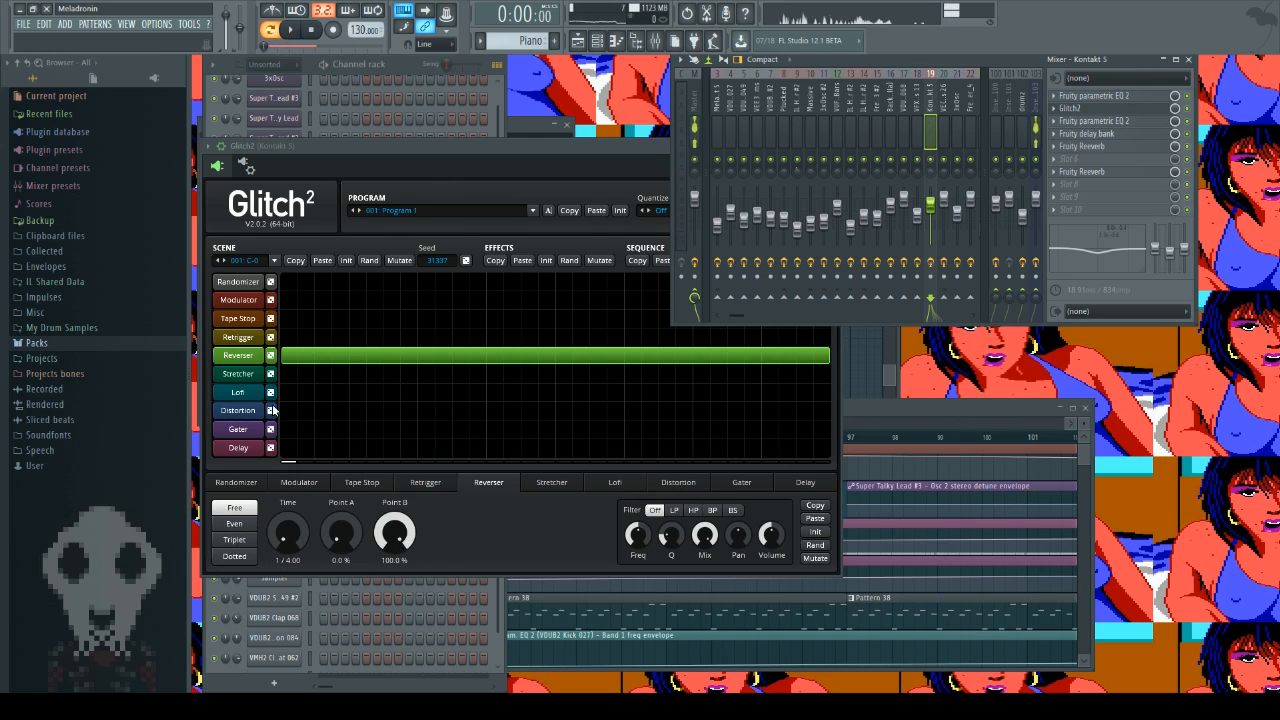
left_click(387, 172)
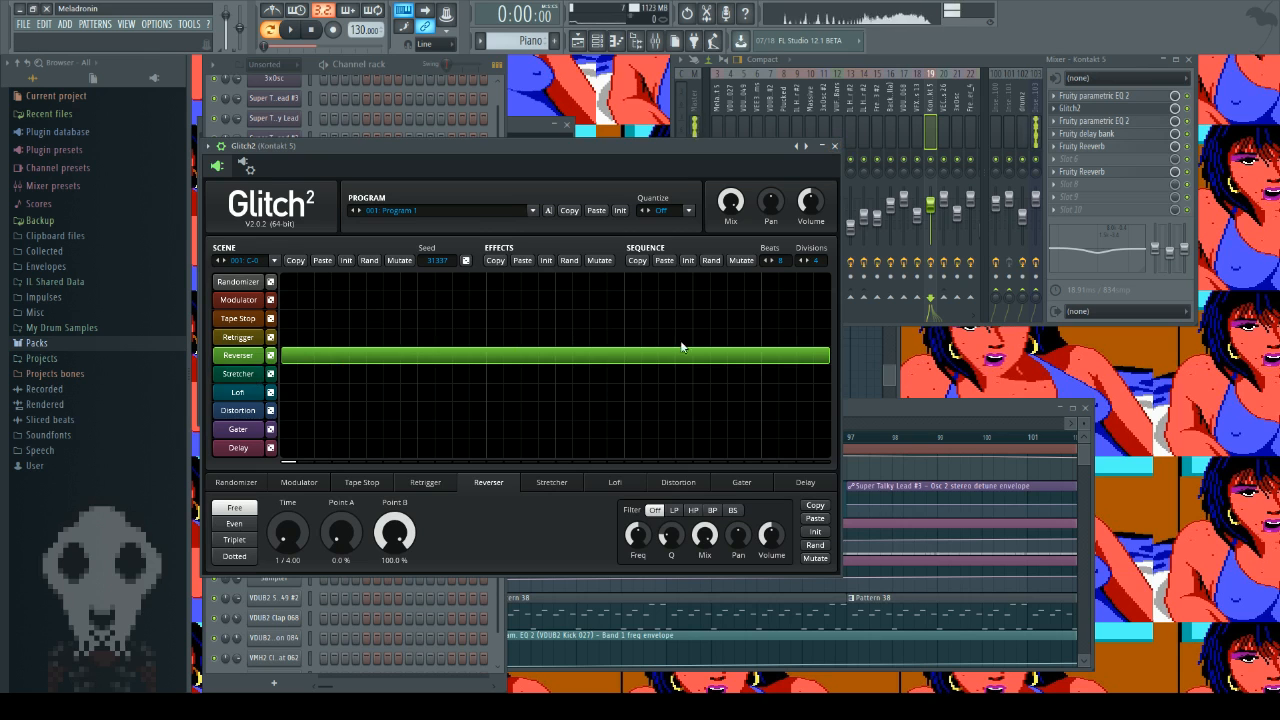
left_click(835, 147)
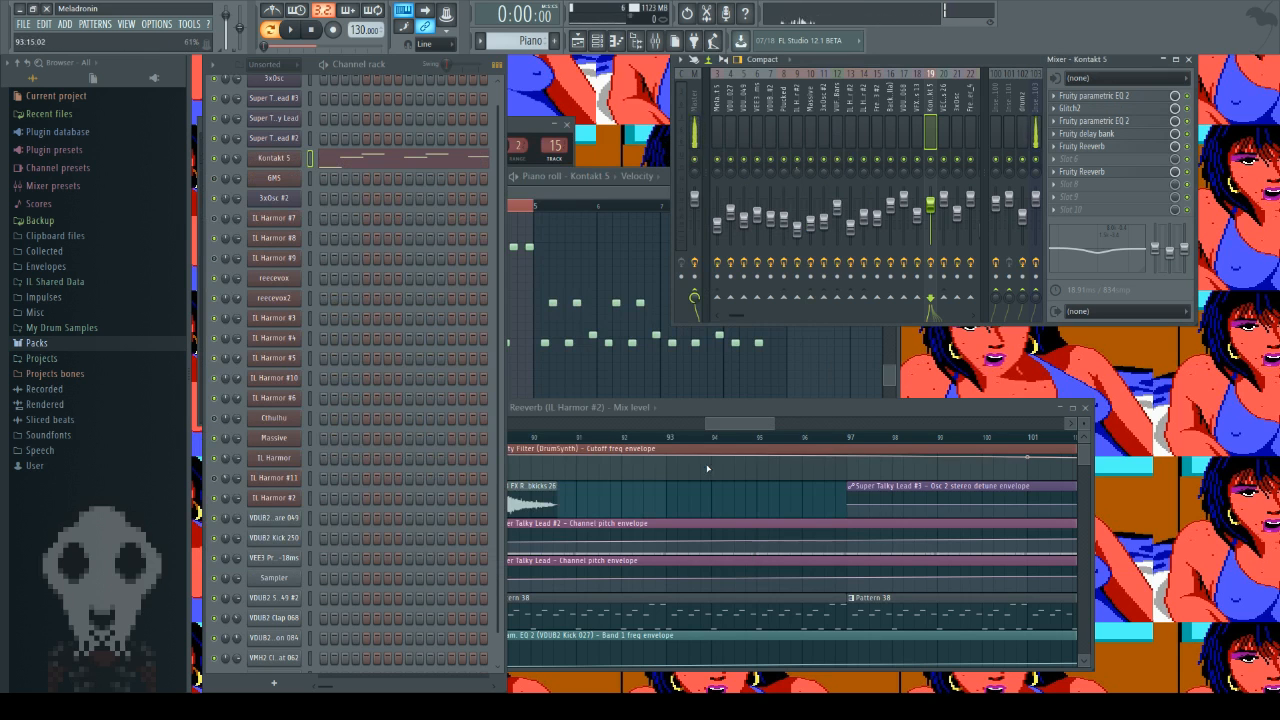
Step: Open Pattern 38 at bar 89 in the piano roll, examine the Super Talky Lead #3 notes from bar 1, and close it
left_click(742, 437)
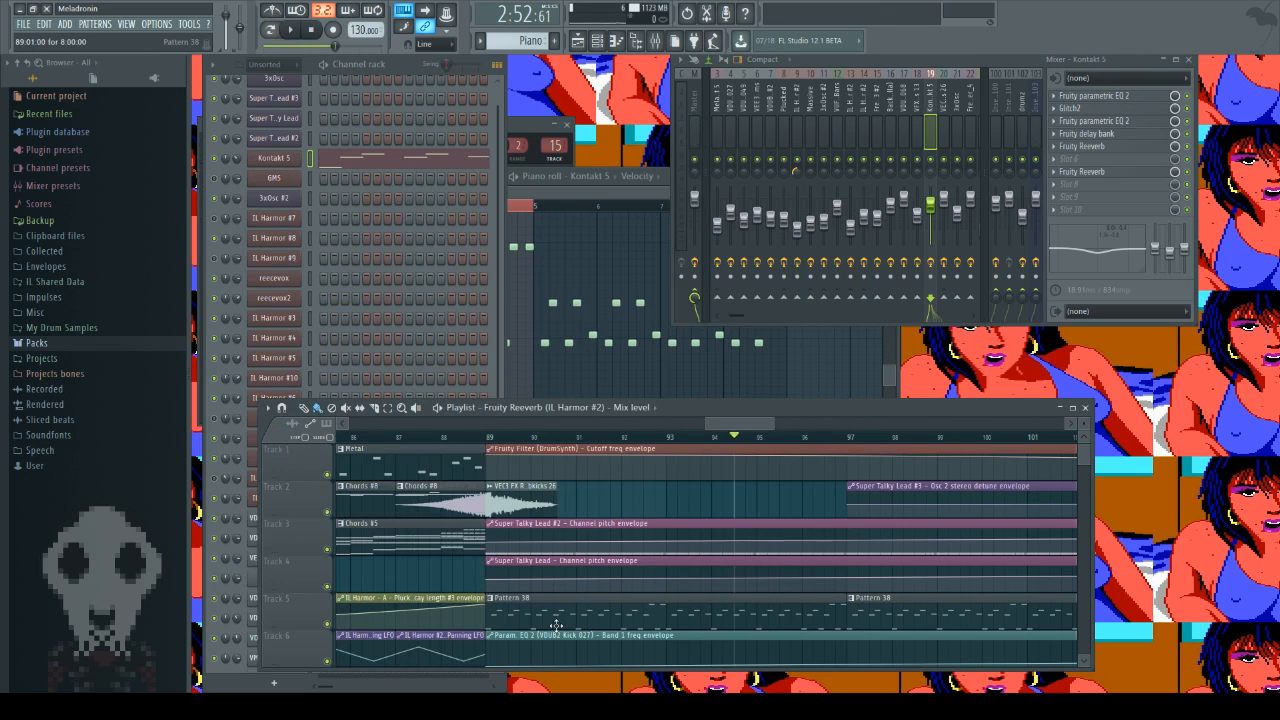
left_click(652, 612)
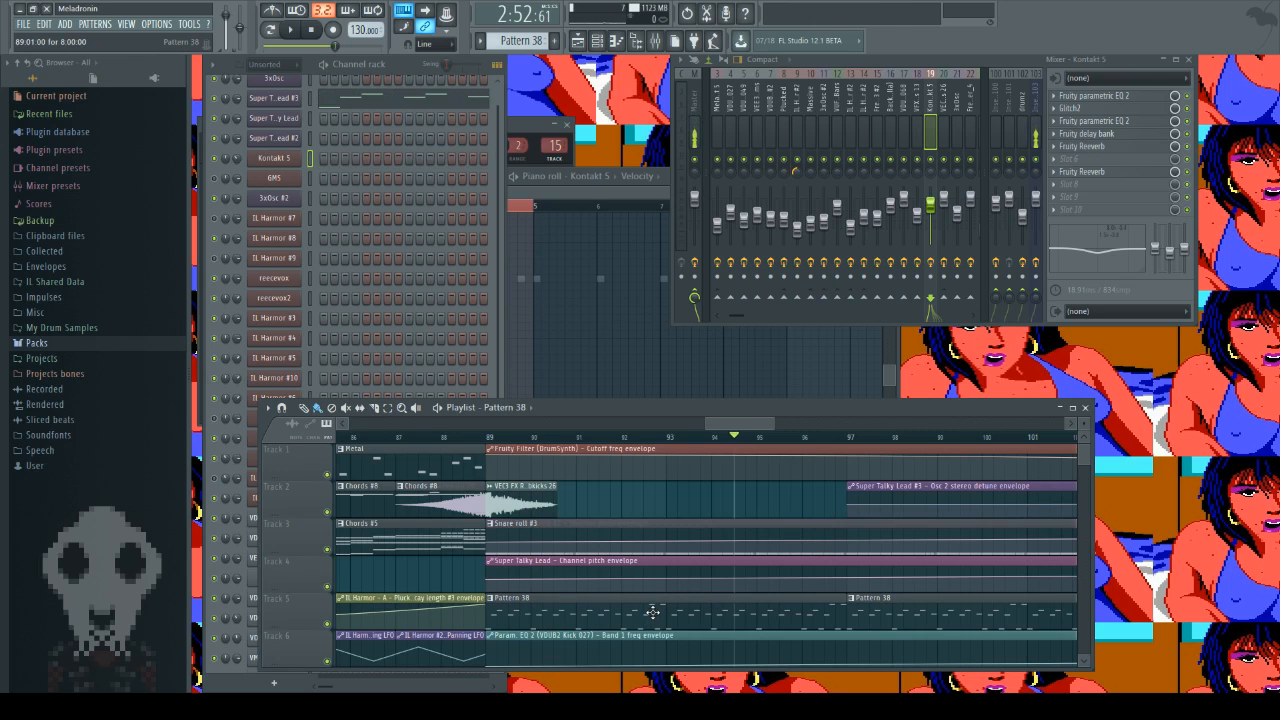
double_click(652, 612)
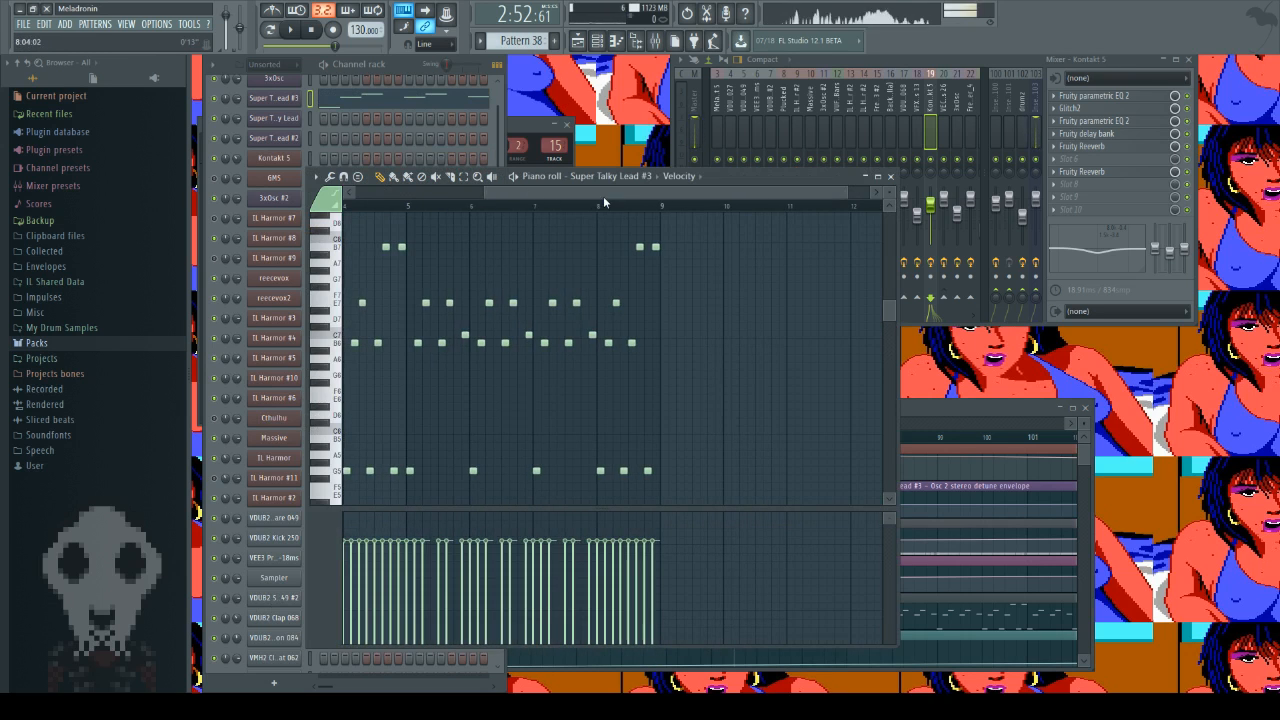
left_click_drag(603, 193, 470, 195)
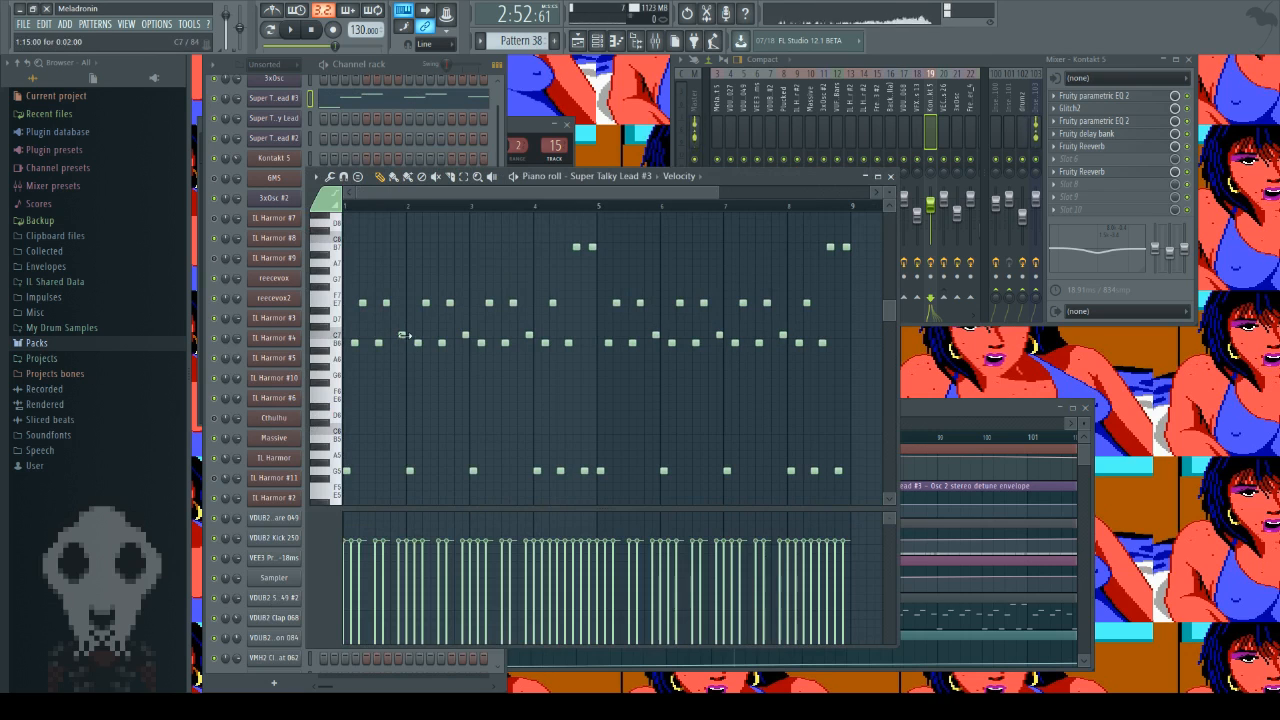
left_click(338, 341)
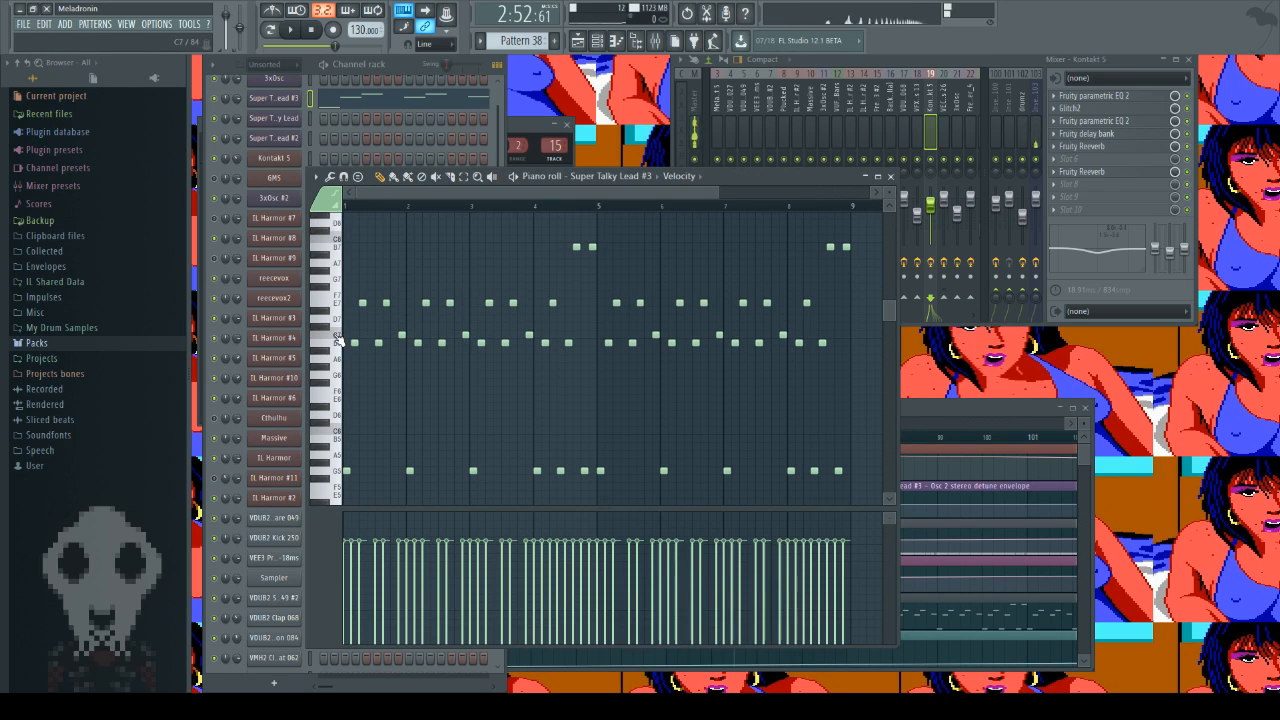
left_click(890, 176)
scroll(375, 250, "up", 1)
left_click(722, 500)
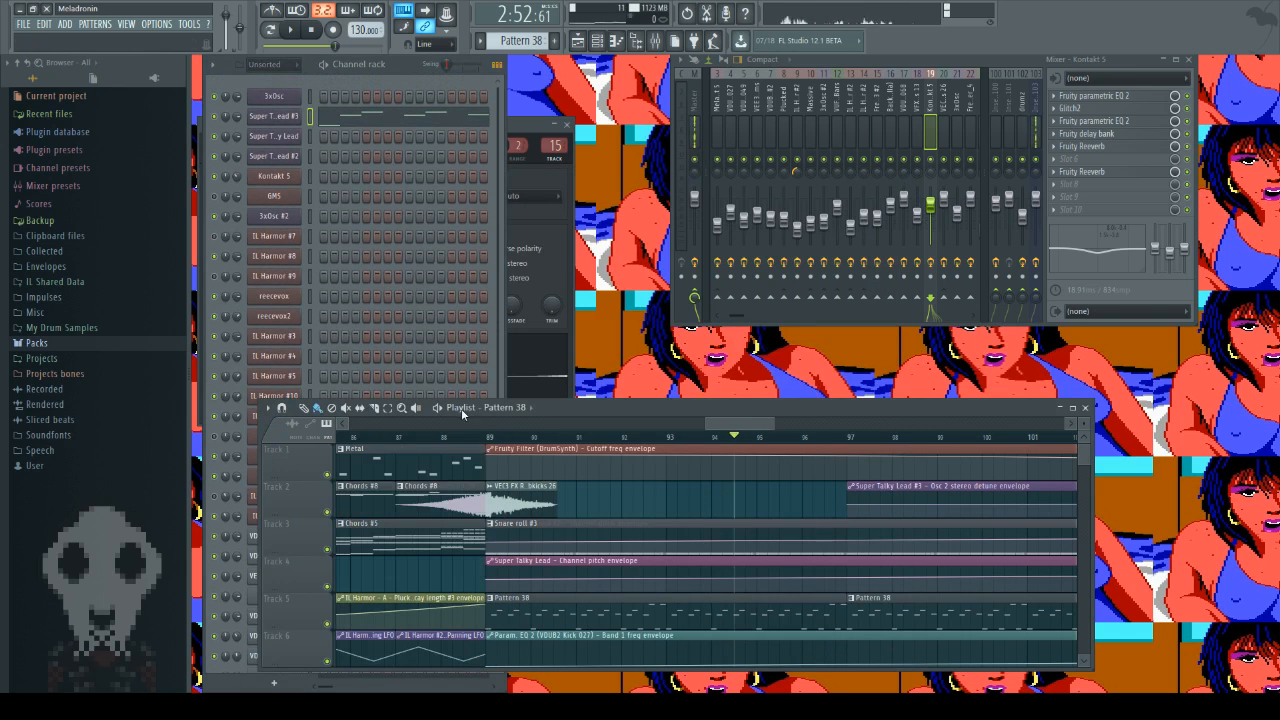
Step: Return the playlist to bar 13, place the playhead there, and look over the clips down to Track 10
left_click(490, 438)
left_click_drag(733, 428, 418, 429)
left_click(490, 441)
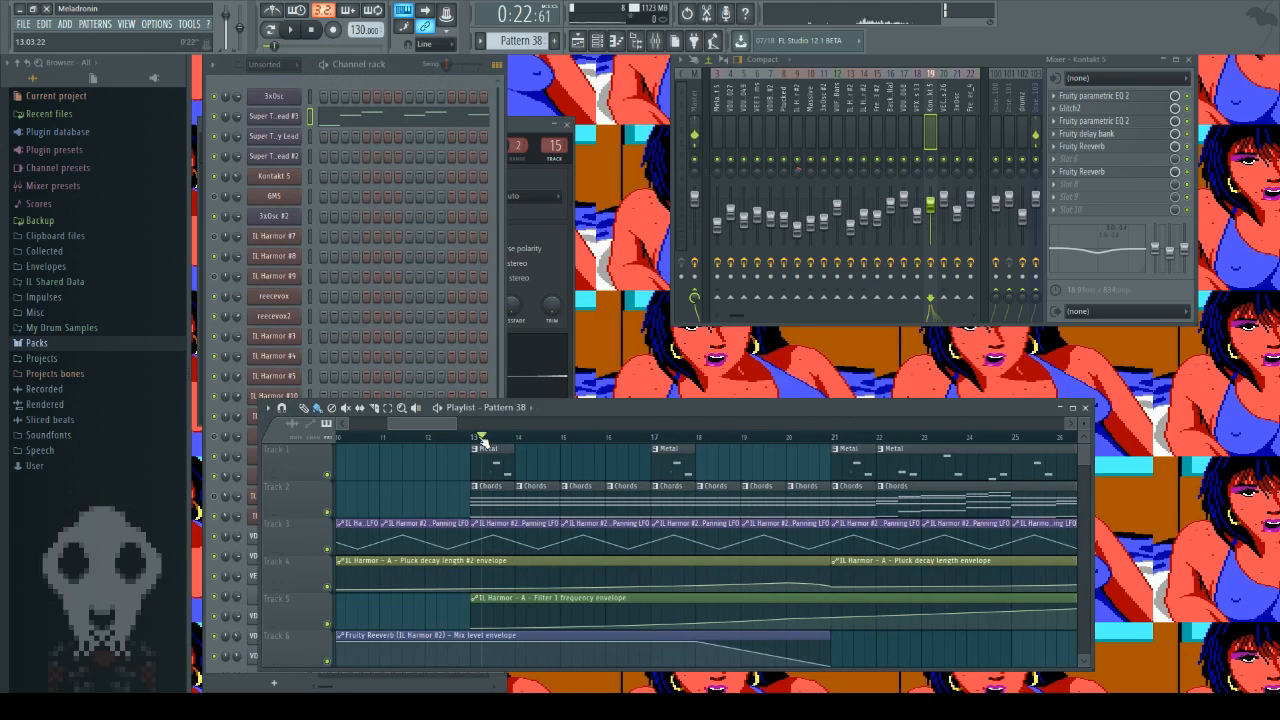
scroll(514, 594, "down", 2)
scroll(514, 594, "up", 1)
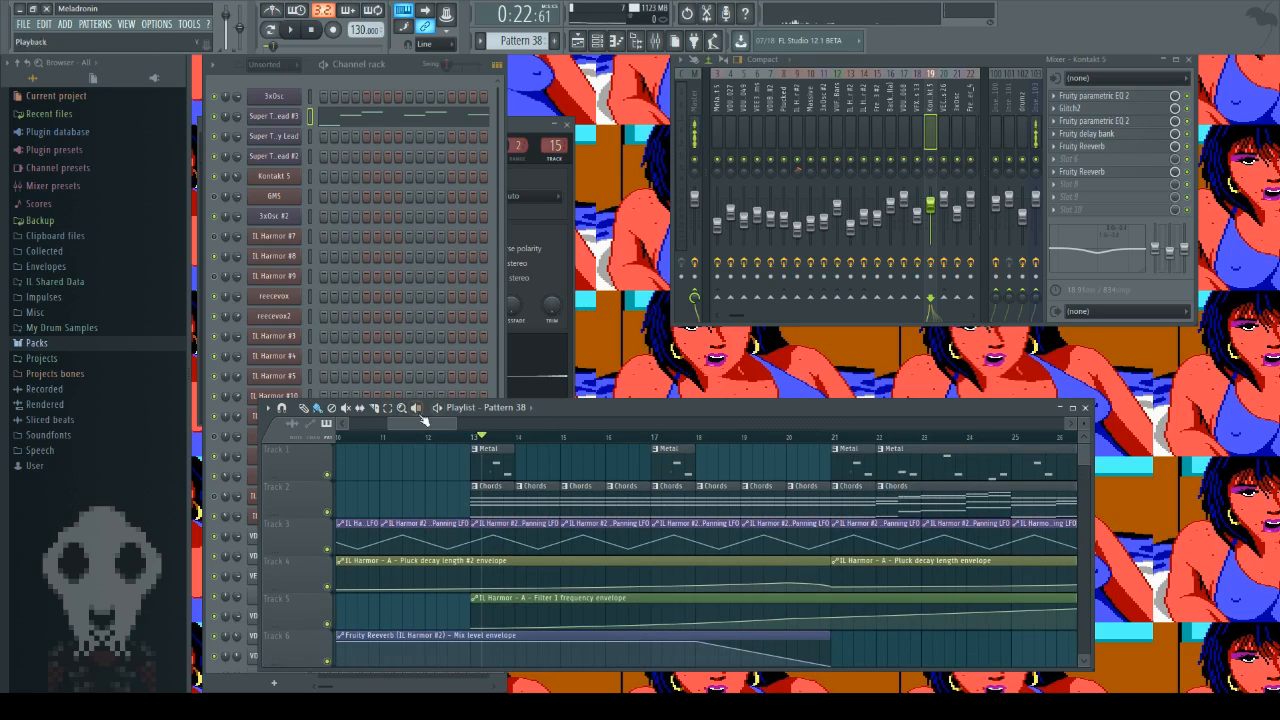
scroll(503, 620, "down", 8)
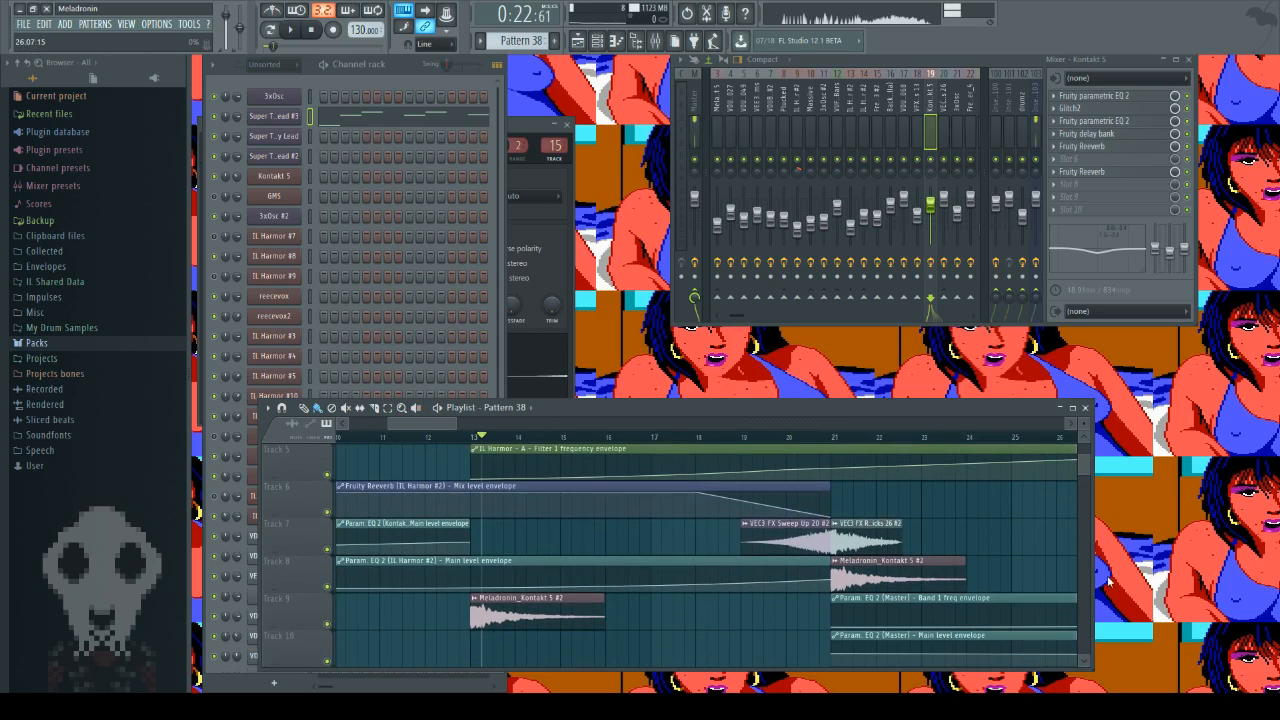
Step: Open Fruity NoteBook 2 on the Master mixer track and highlight the "reverse resampling" and "3xOsc talk synth" lines
left_click(694, 115)
left_click(1093, 187)
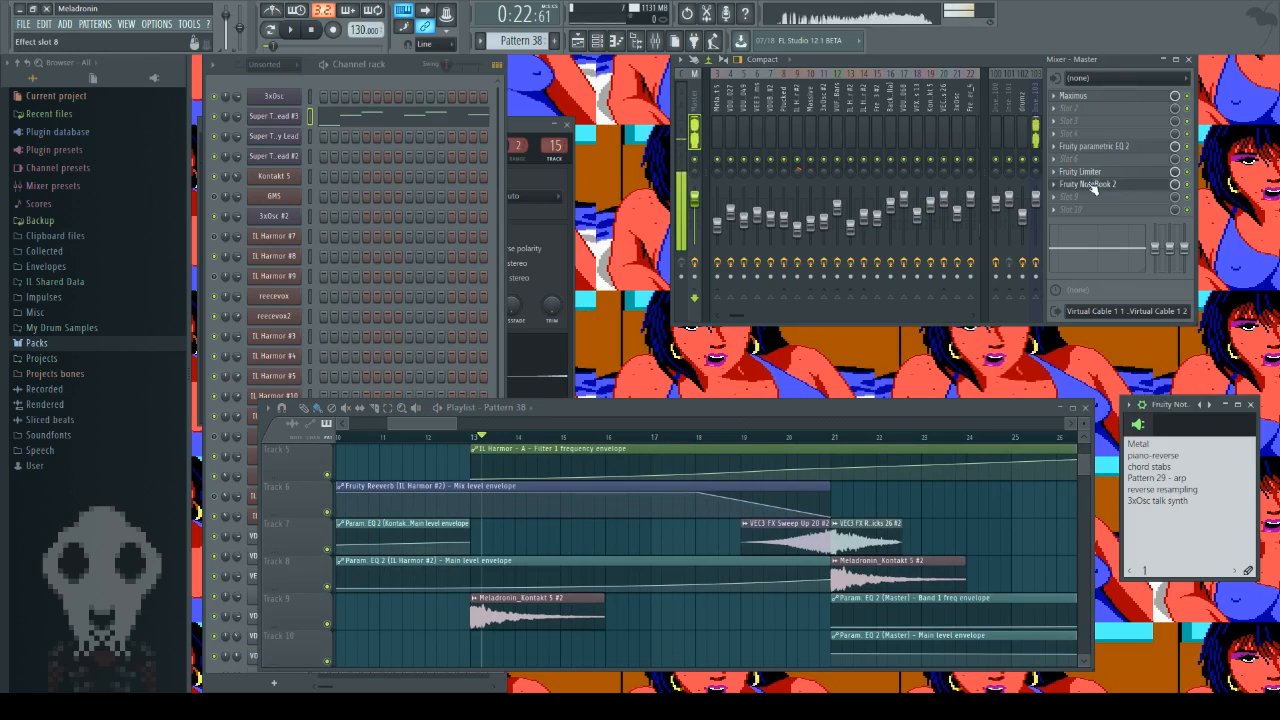
left_click_drag(1131, 478, 1153, 456)
left_click(1151, 443)
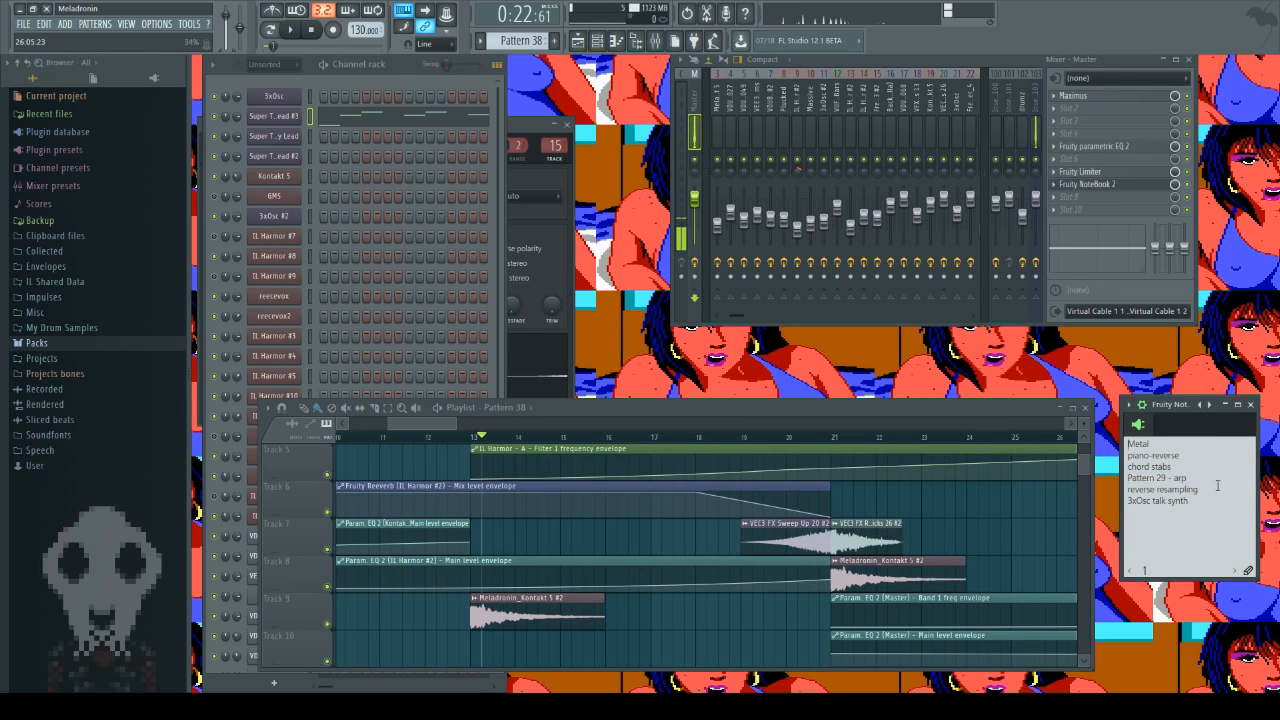
left_click_drag(1214, 491, 1125, 491)
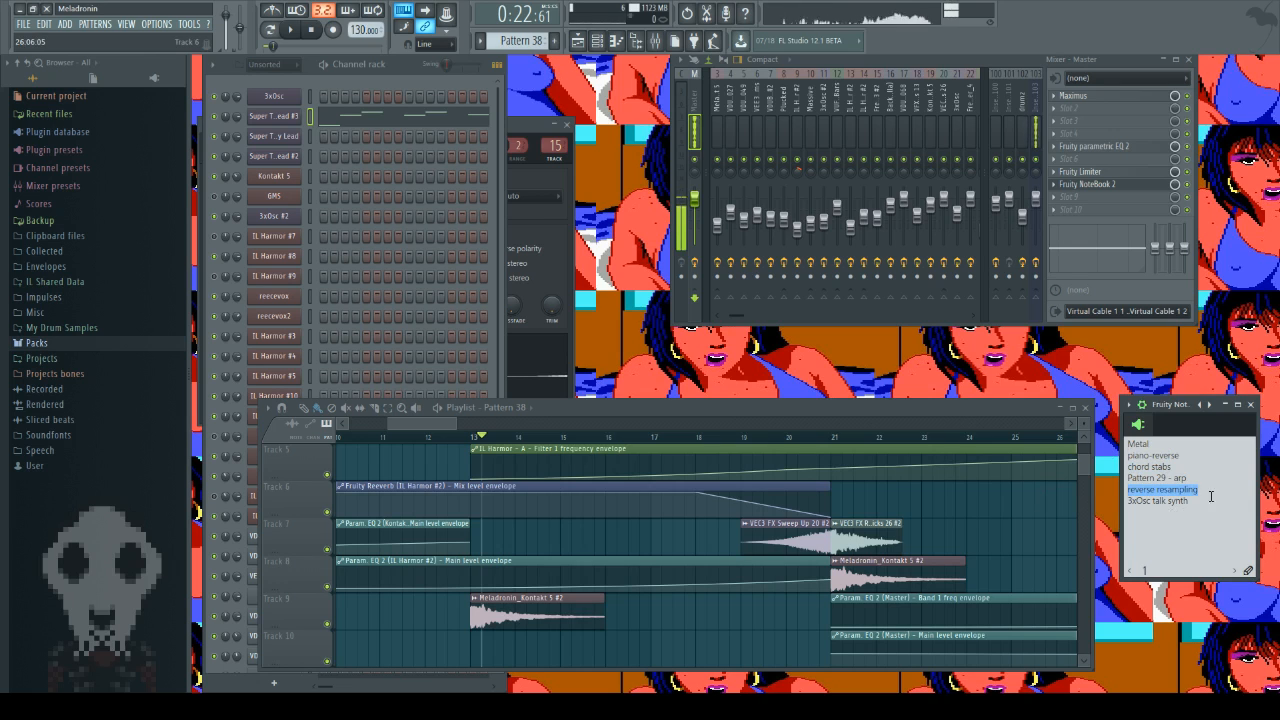
left_click_drag(1211, 500, 1126, 501)
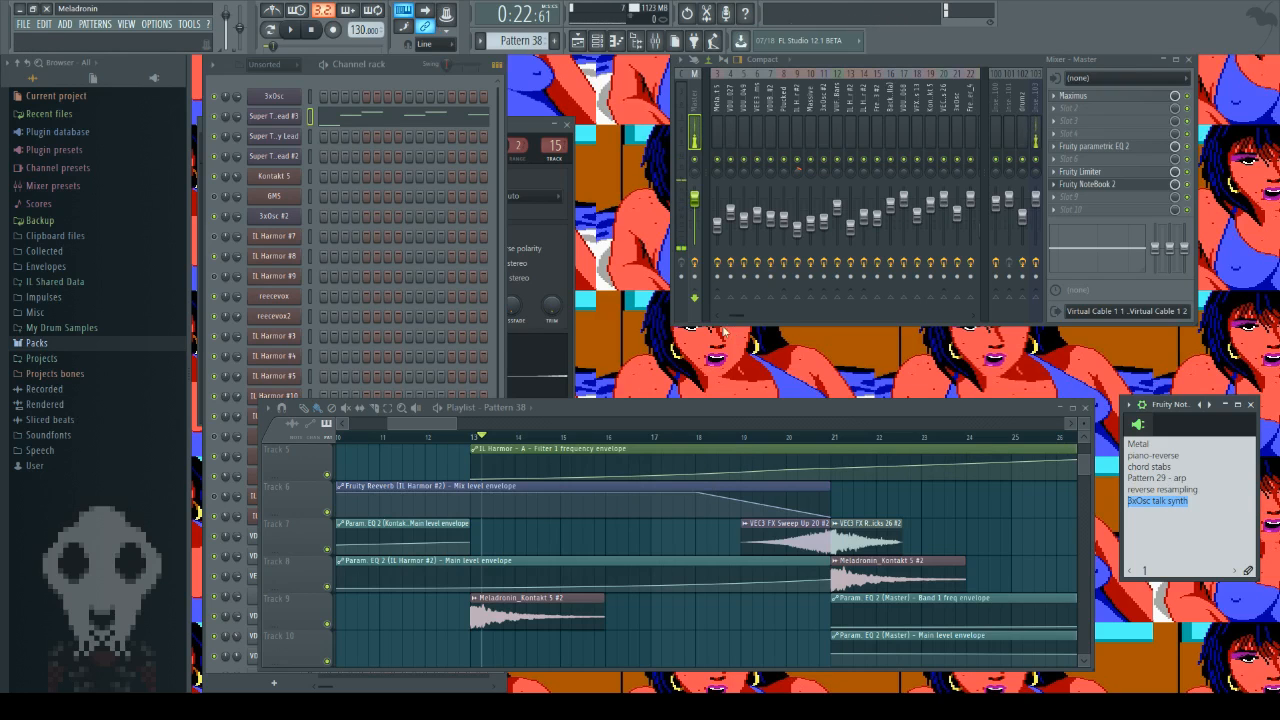
Step: Close the project notes, play the song from bar 57, and stop playback
left_click_drag(434, 426, 560, 437)
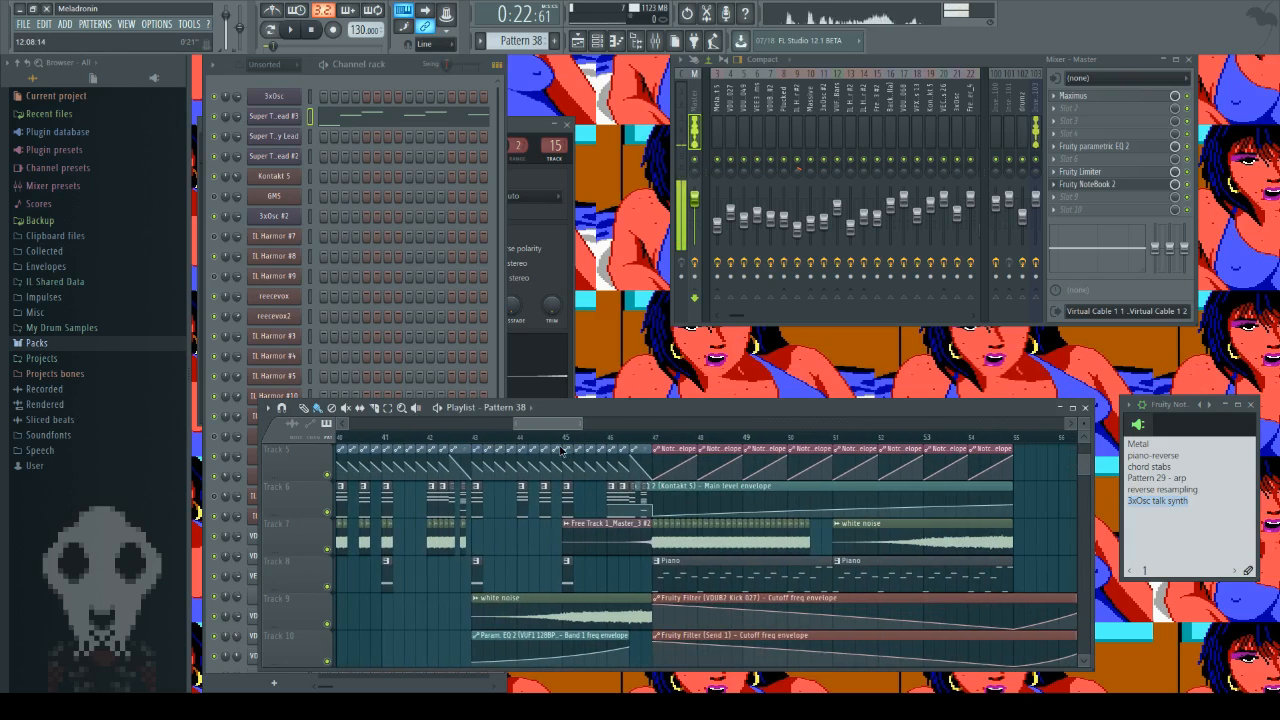
left_click(1250, 405)
scroll(720, 540, "up", 4)
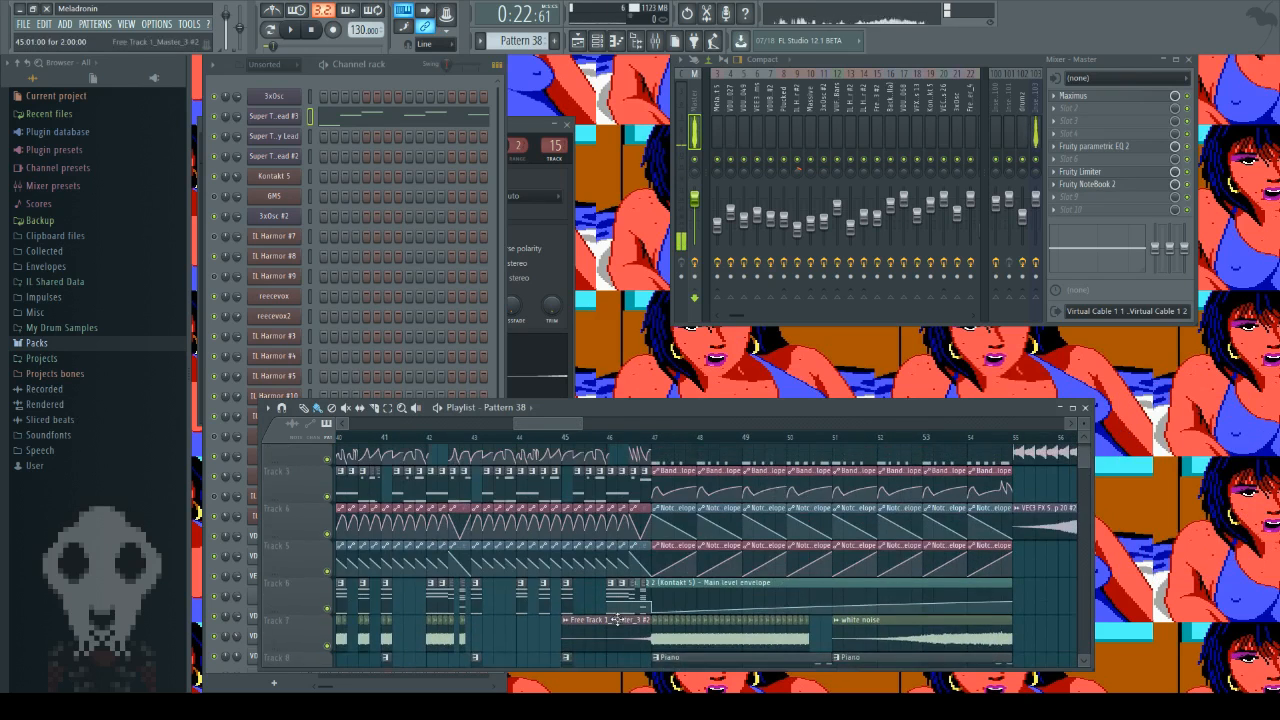
mouse_move(563, 432)
left_mouse_down()
mouse_move(655, 437)
mouse_move(604, 436)
left_mouse_up()
left_click(652, 439)
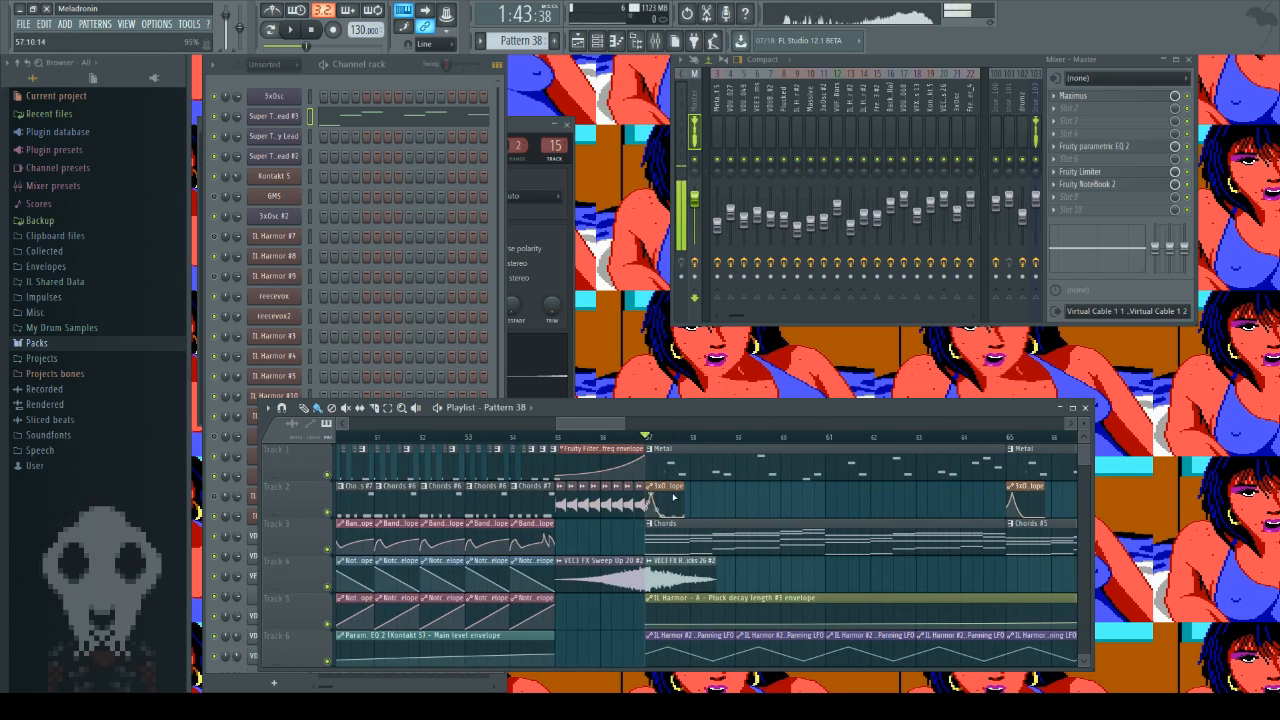
key("space")
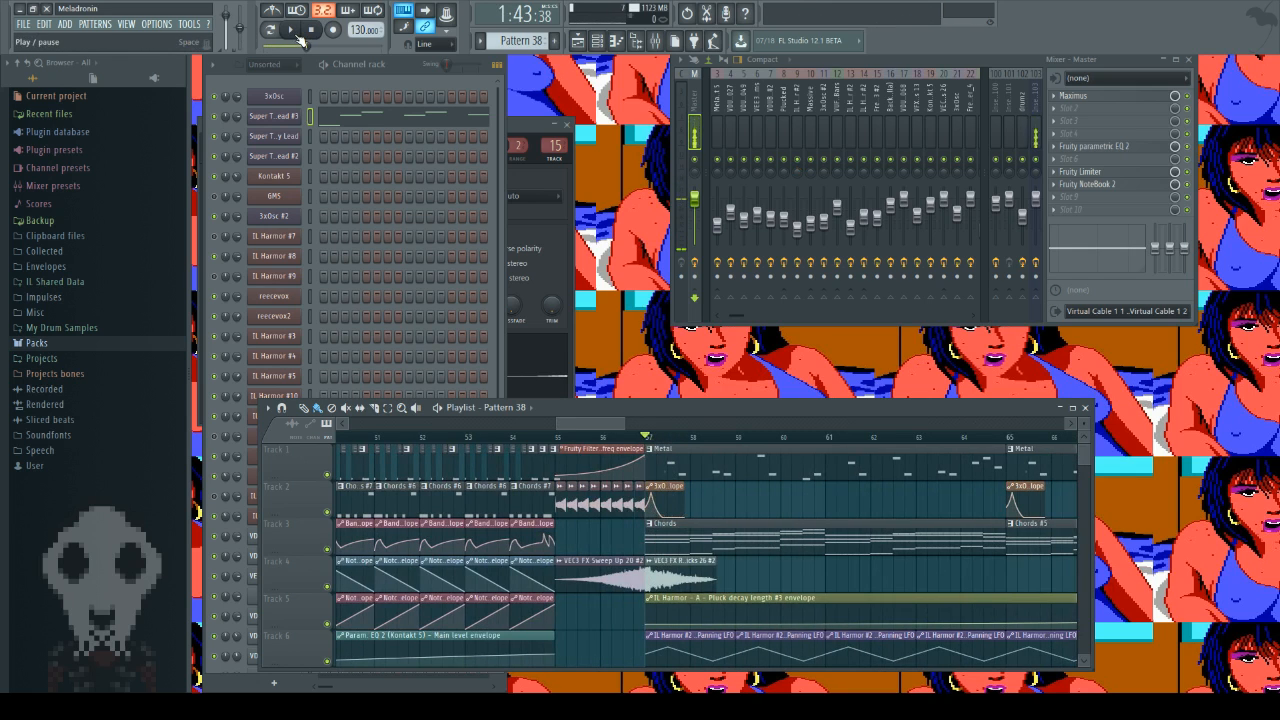
left_click(292, 31)
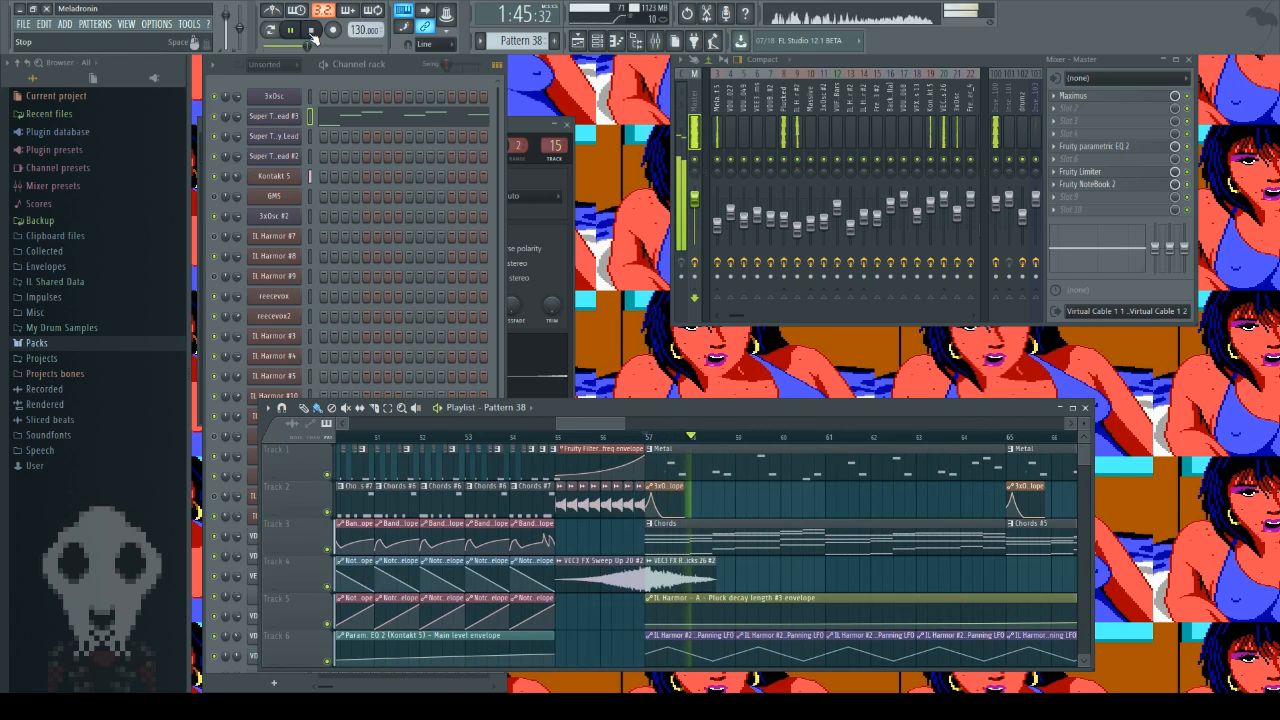
left_click(312, 33)
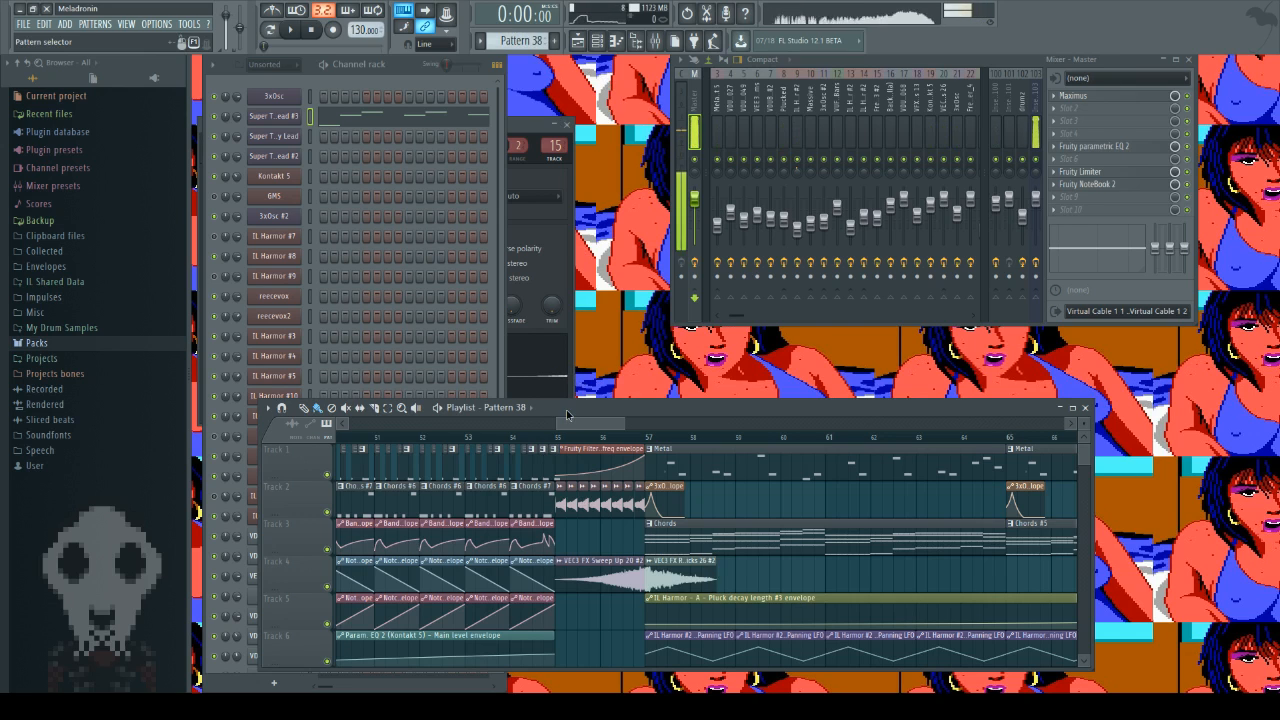
Step: Select Pattern 29 and play it on its own in pattern mode
left_click(567, 415)
left_click(272, 33)
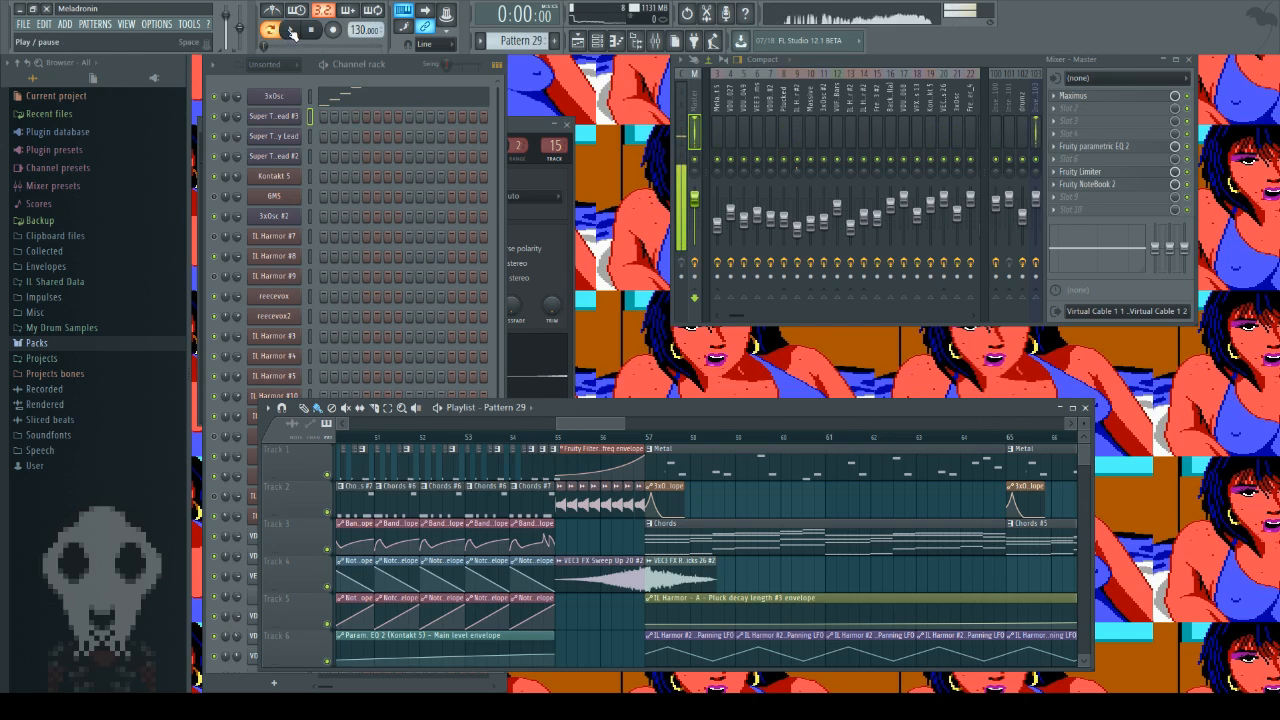
left_click(292, 31)
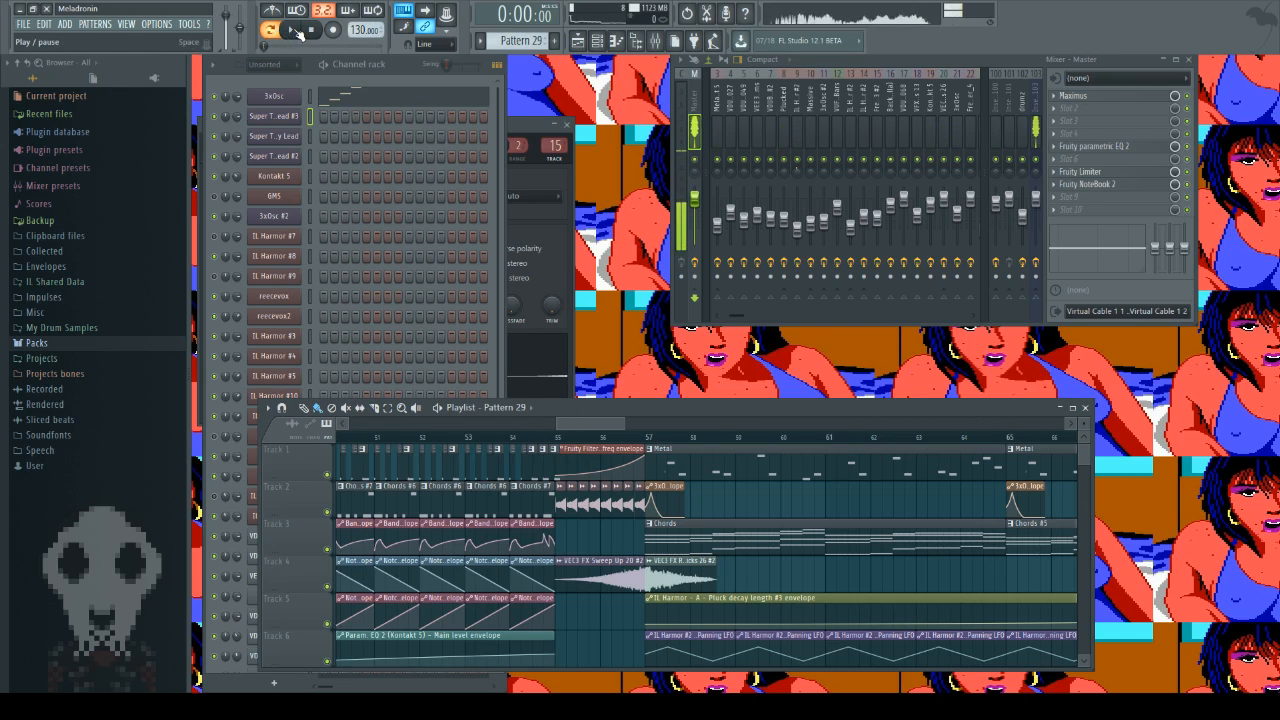
Step: Compare the song at bar 57 with Pattern 29 by itself, switching between song and pattern mode
left_click(660, 436)
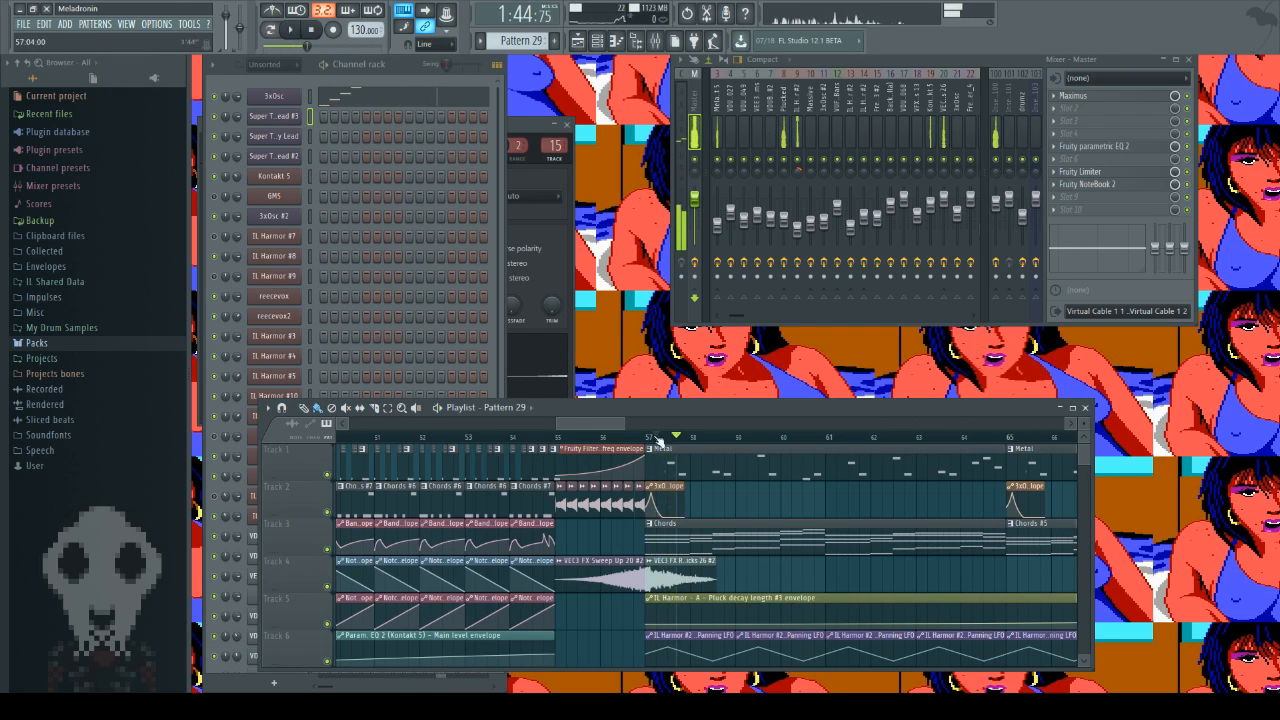
left_click(660, 437)
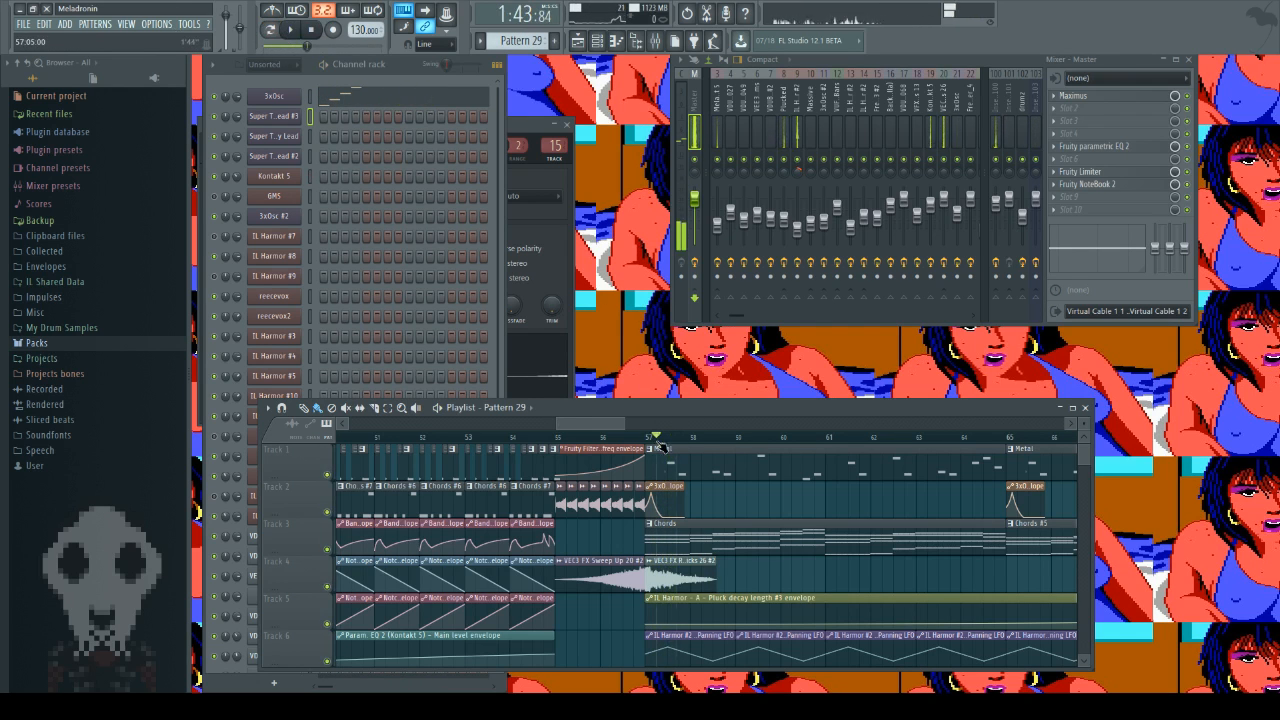
left_click(292, 31)
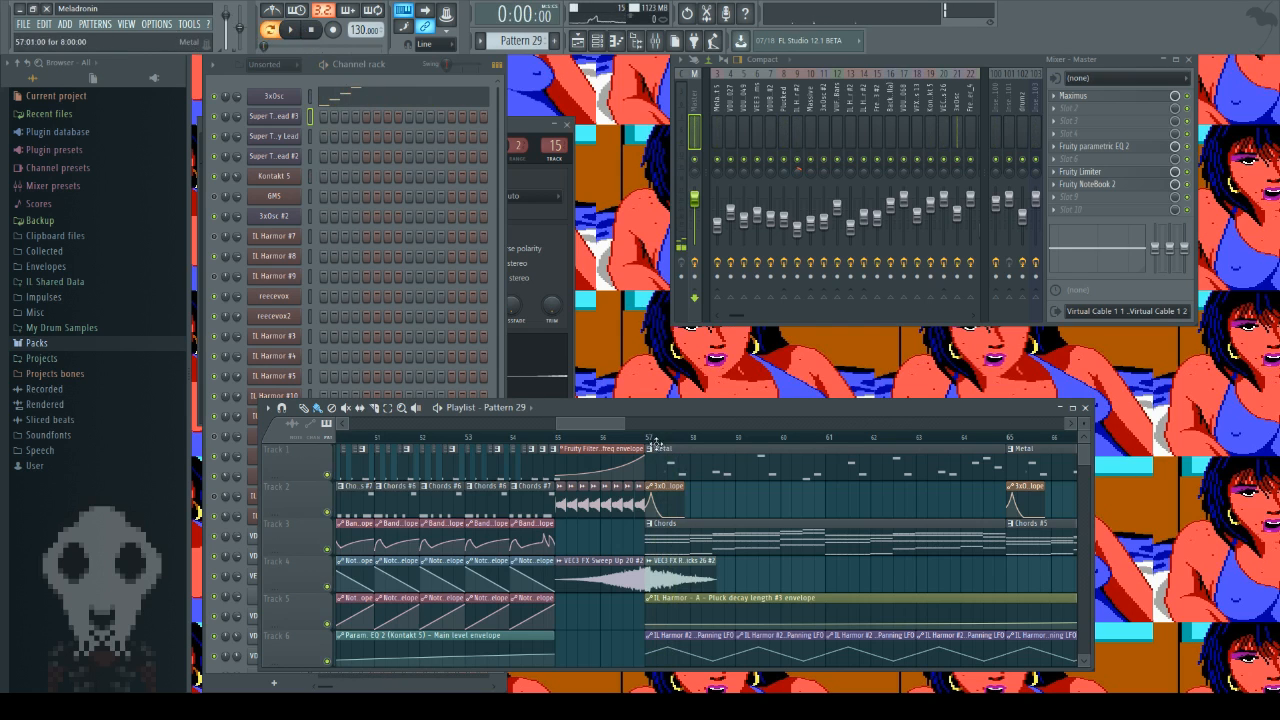
left_click(280, 31)
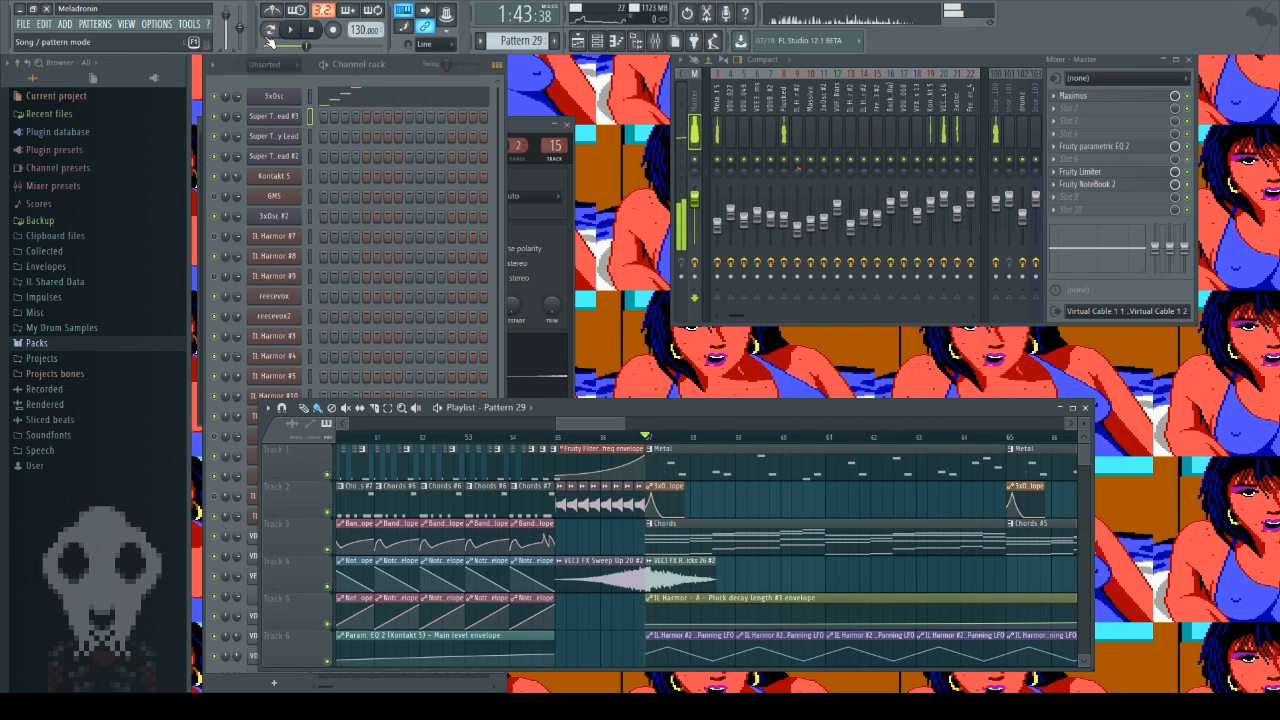
left_click(270, 31)
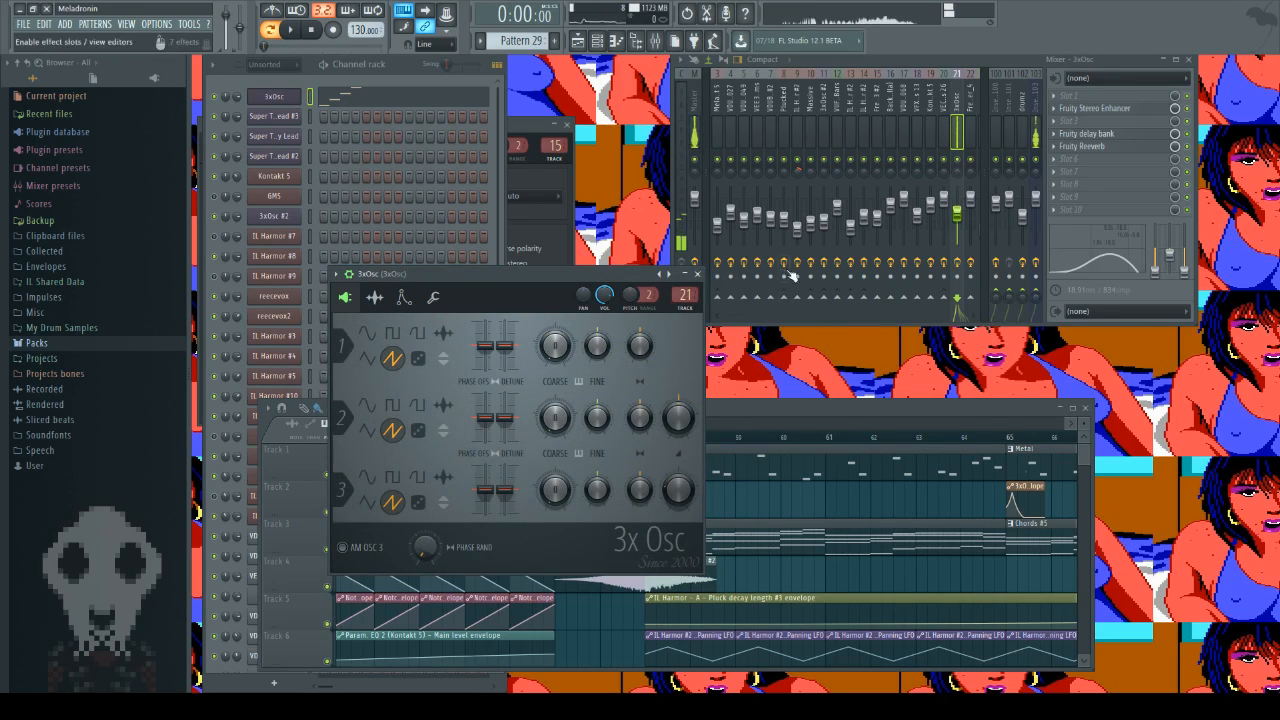
Step: Close the 3xOsc generator, then view Fruity Stereo Enhancer, Fruity delay bank and Fruity Reeverb on its mixer track and close them
left_click(699, 274)
left_click(1100, 108)
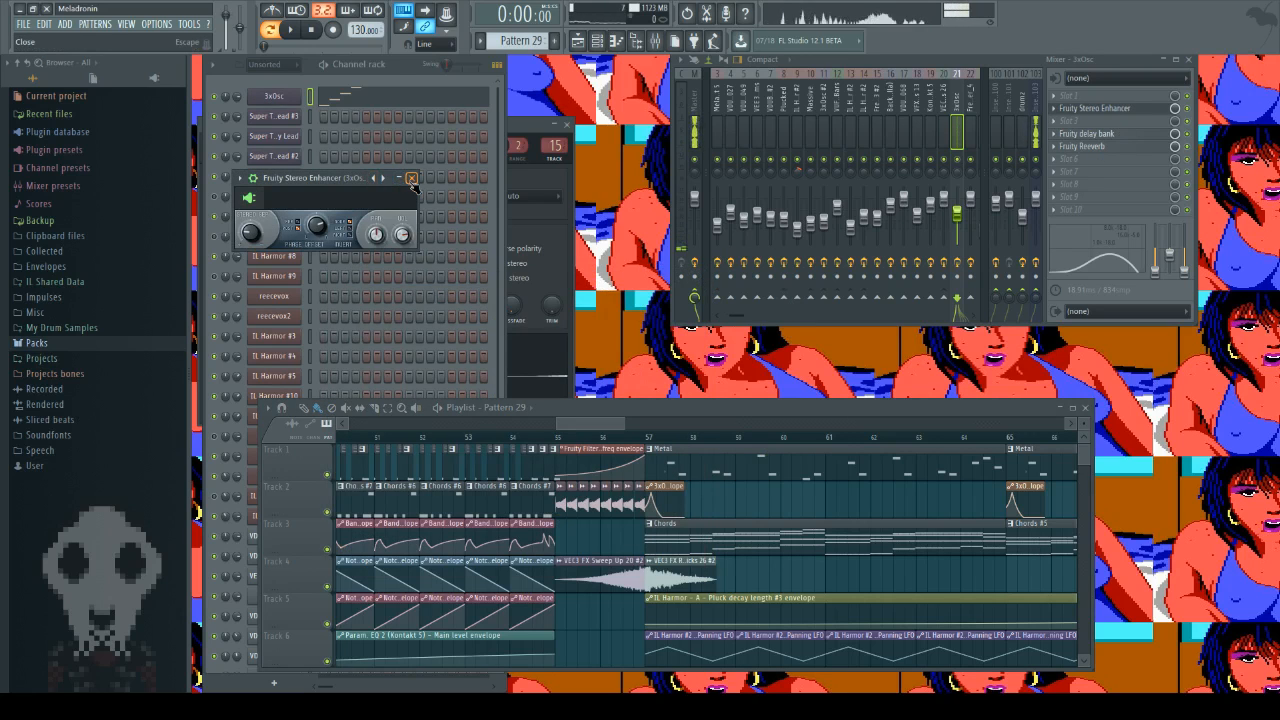
left_click(411, 178)
left_click(1094, 138)
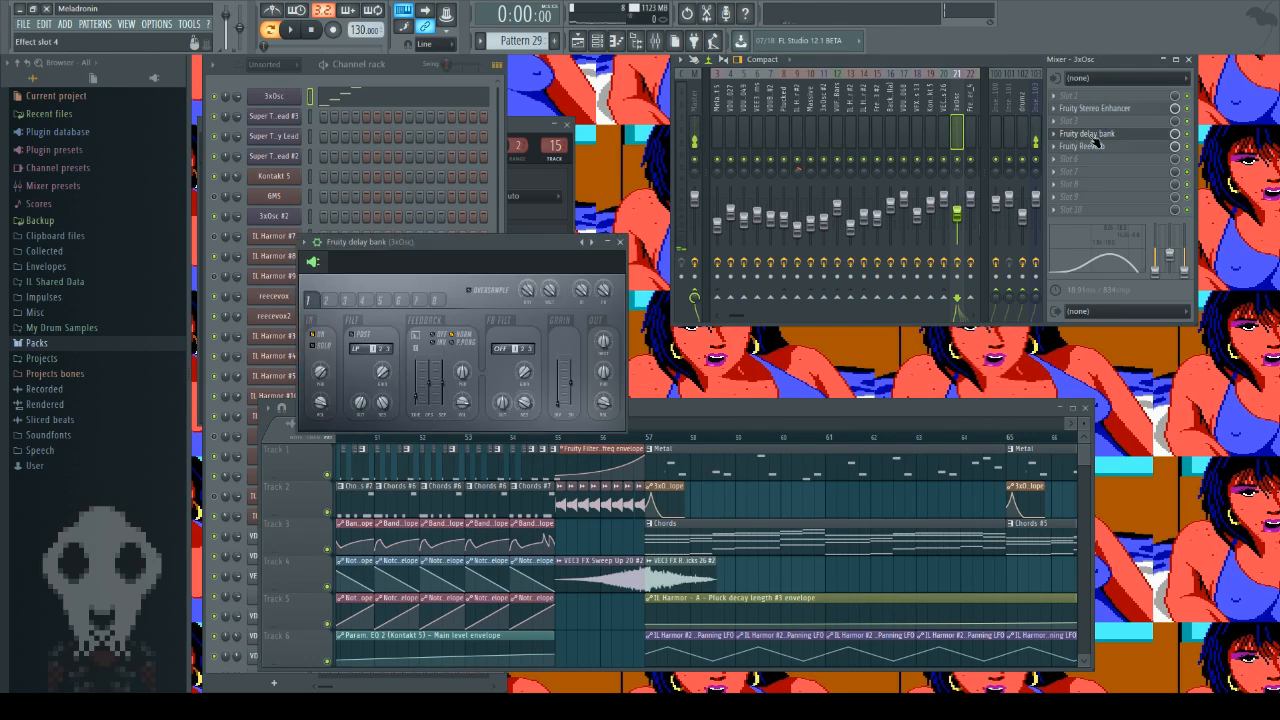
left_click(1090, 146)
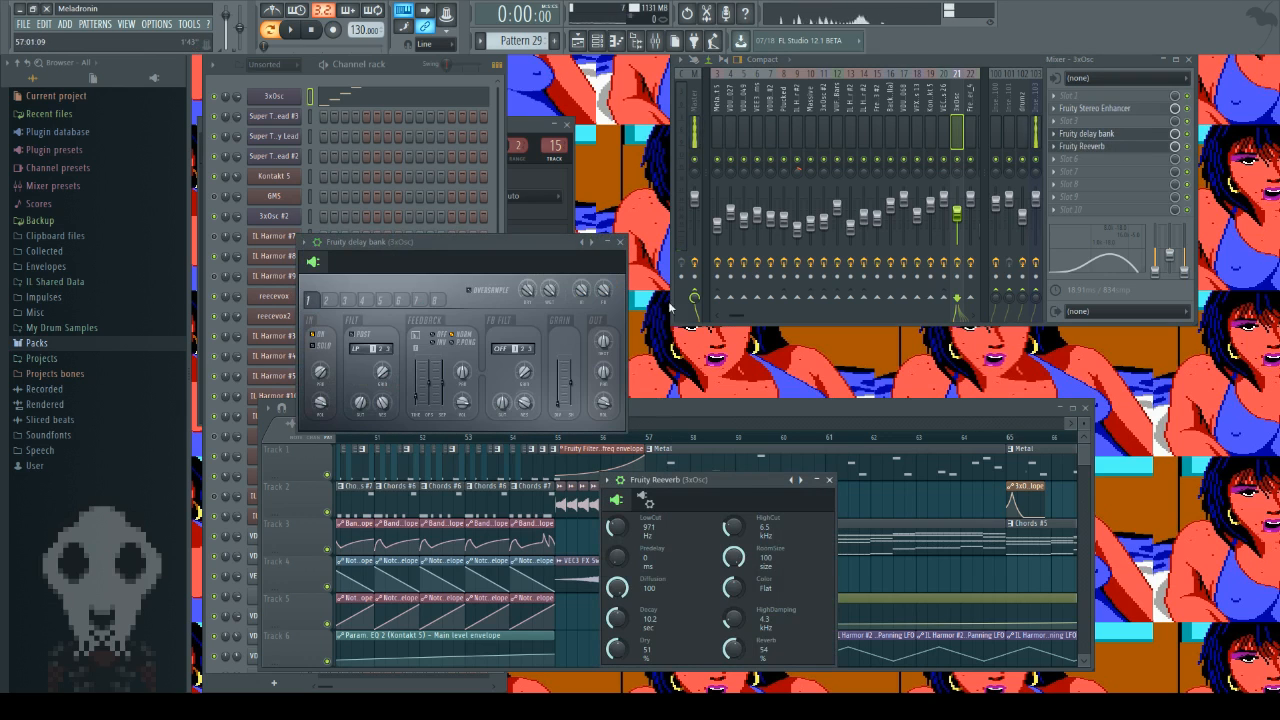
left_click(620, 242)
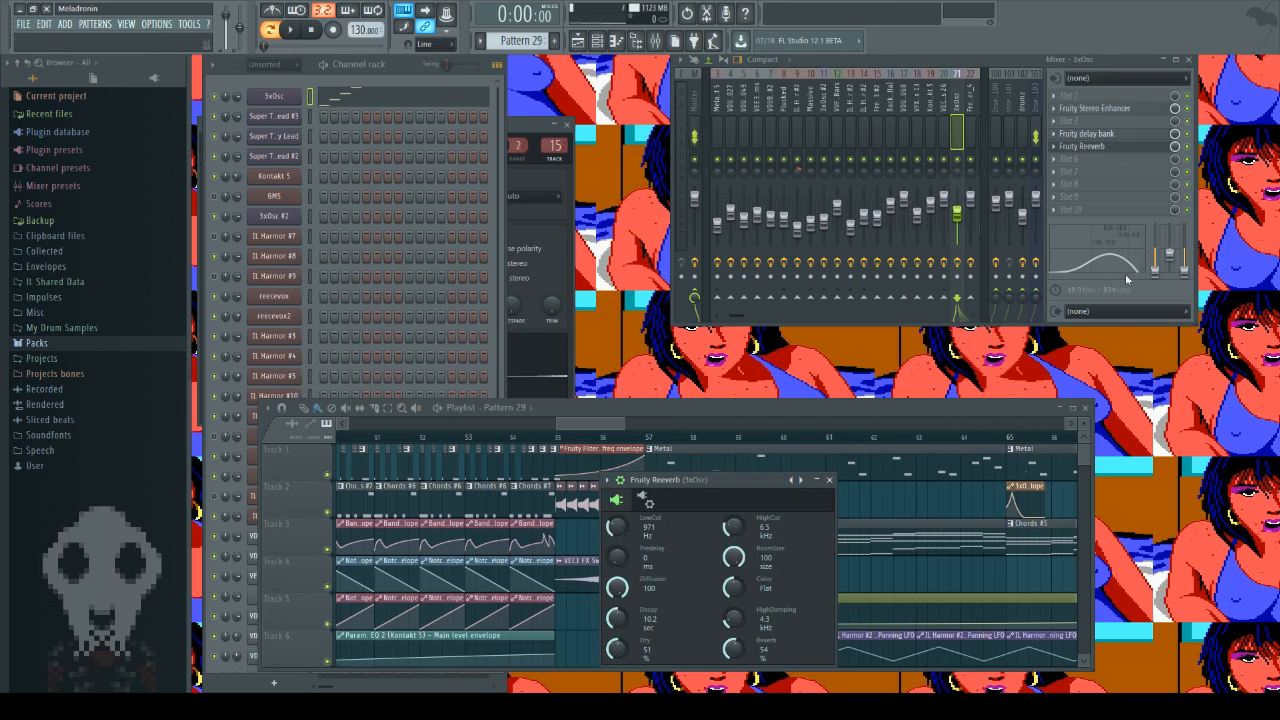
left_click(829, 480)
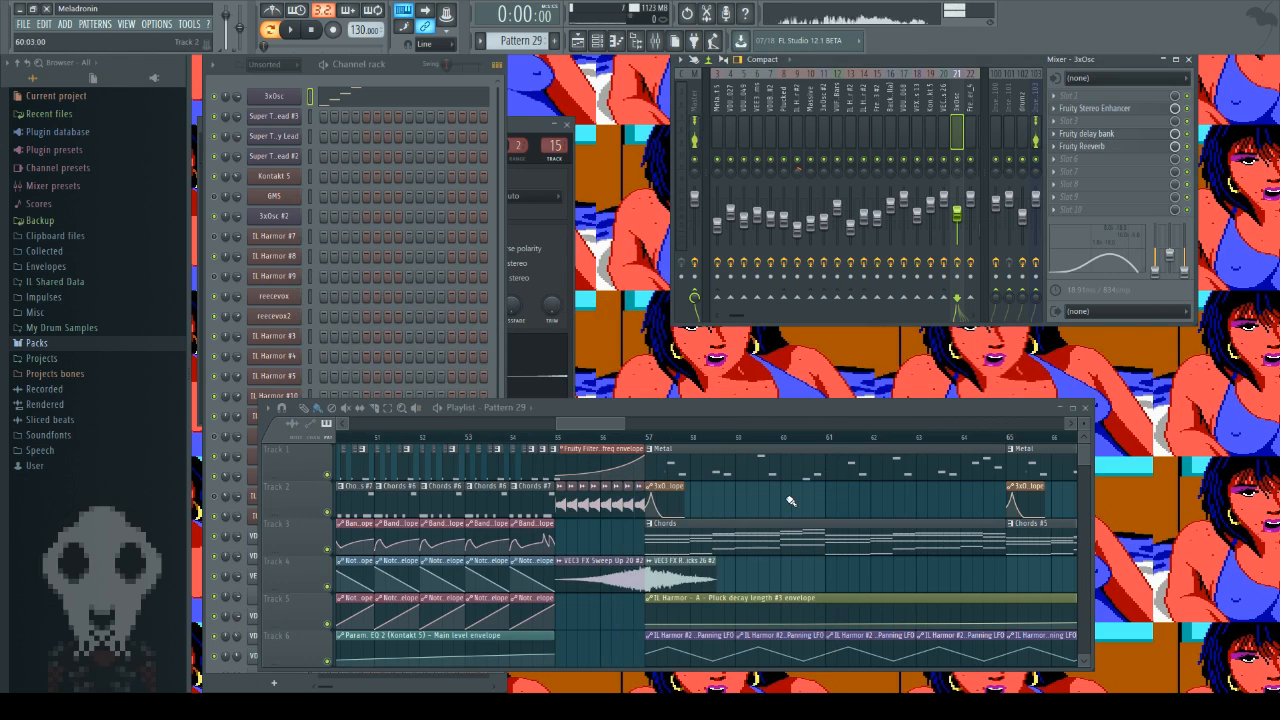
Step: Place the playhead at bar 57 in song mode and inspect the Pattern 29 clip on Track 10
left_click(648, 437)
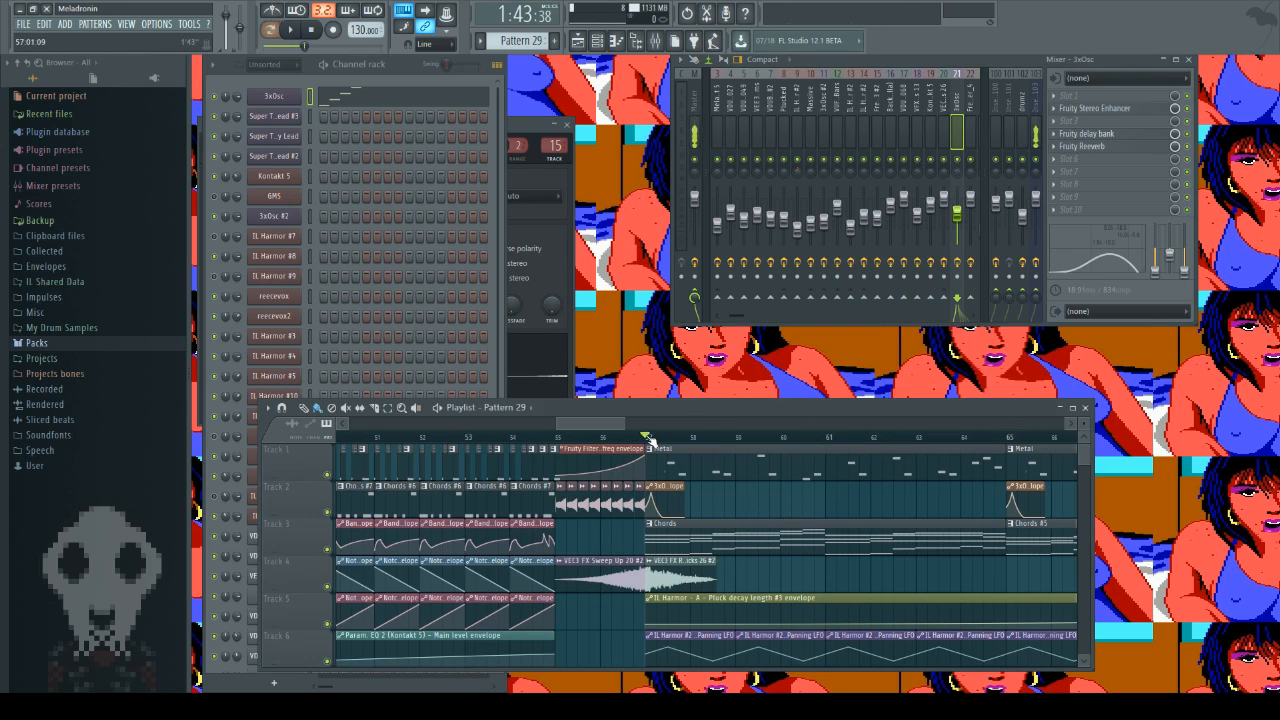
scroll(727, 553, "down", 1)
scroll(727, 553, "down", 5)
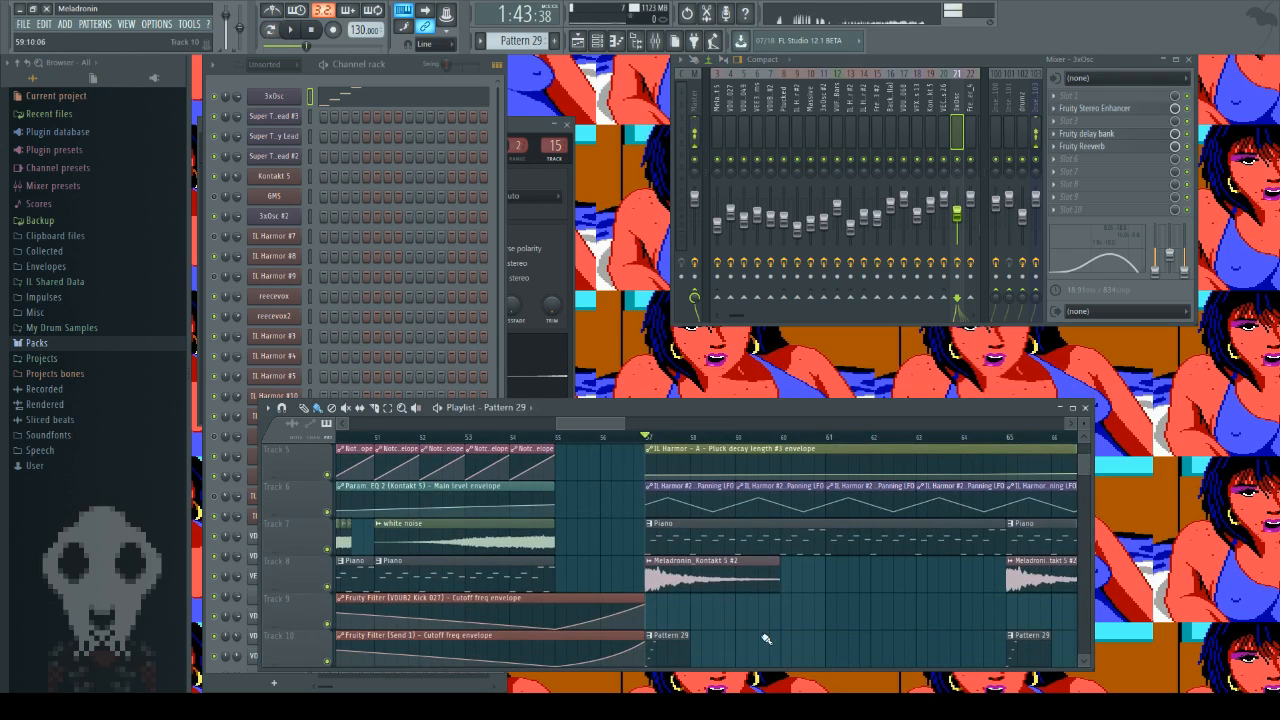
scroll(779, 584, "down", 3)
scroll(783, 586, "up", 10)
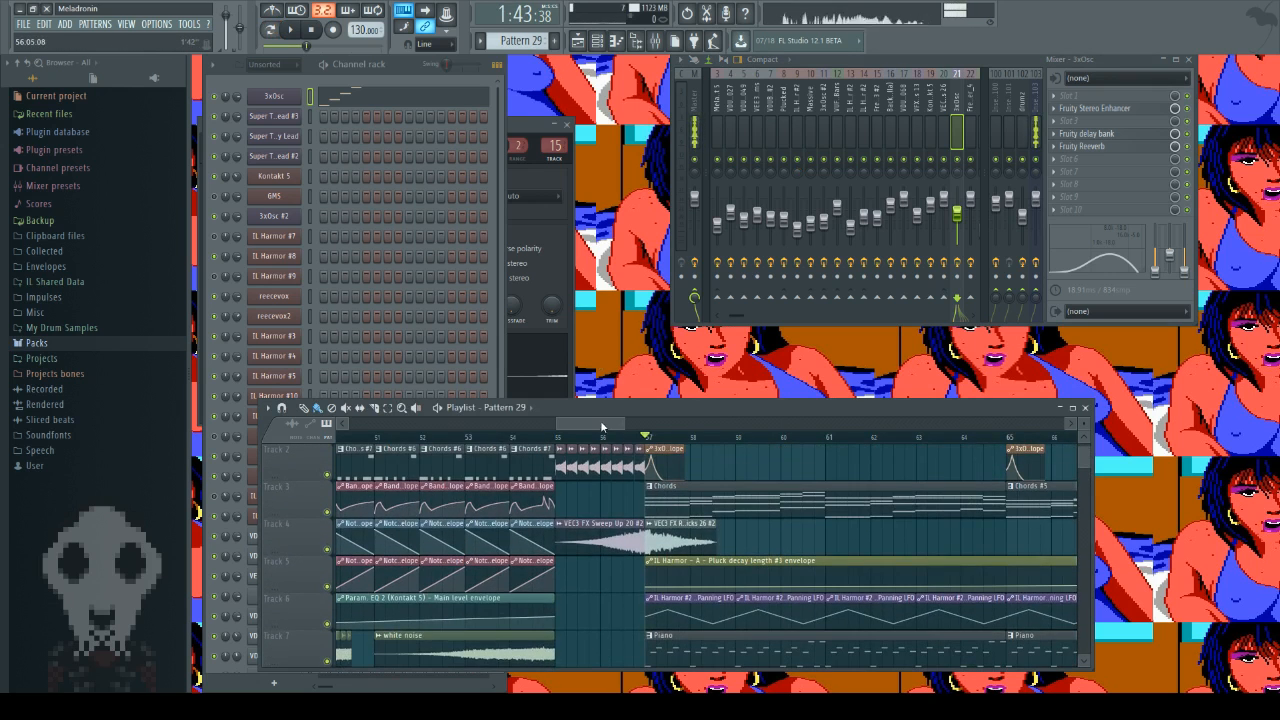
Step: Select Chords #8 at bar 73 and play the song from there, following the playhead through bar 81
left_click_drag(600, 424, 642, 430)
scroll(617, 427, "up", 1)
scroll(642, 430, "down", 5)
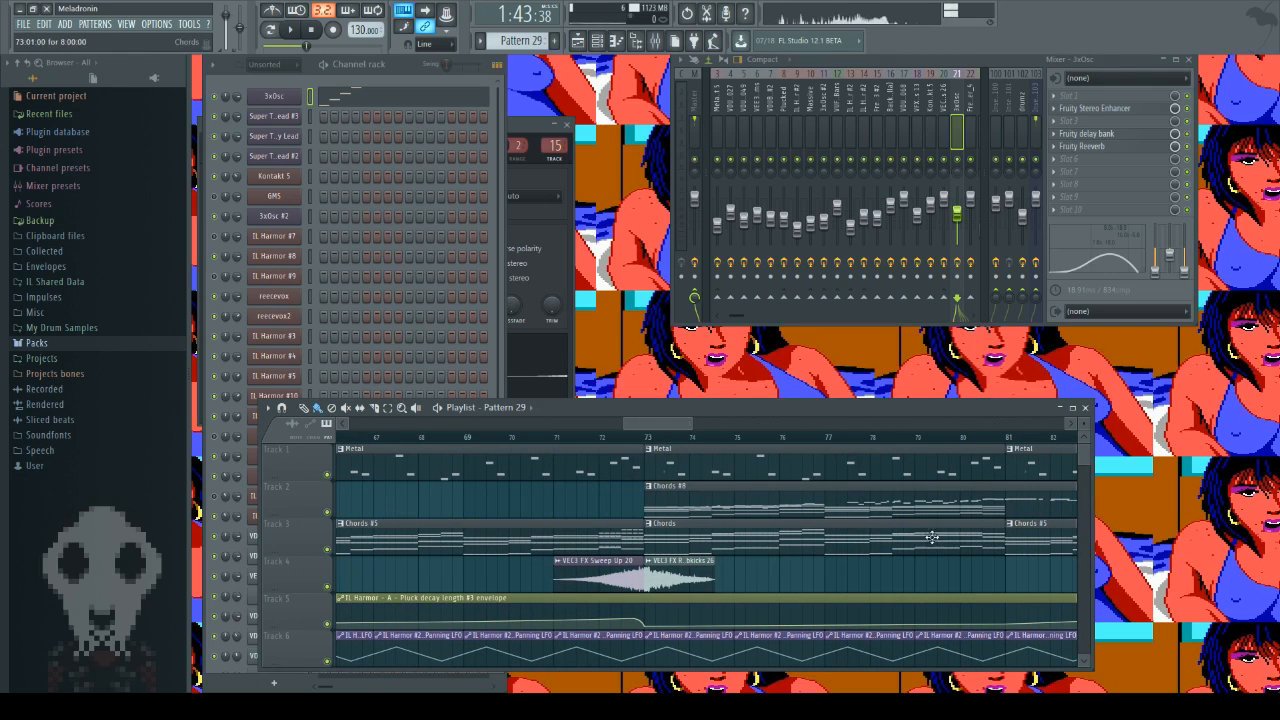
left_click(676, 486)
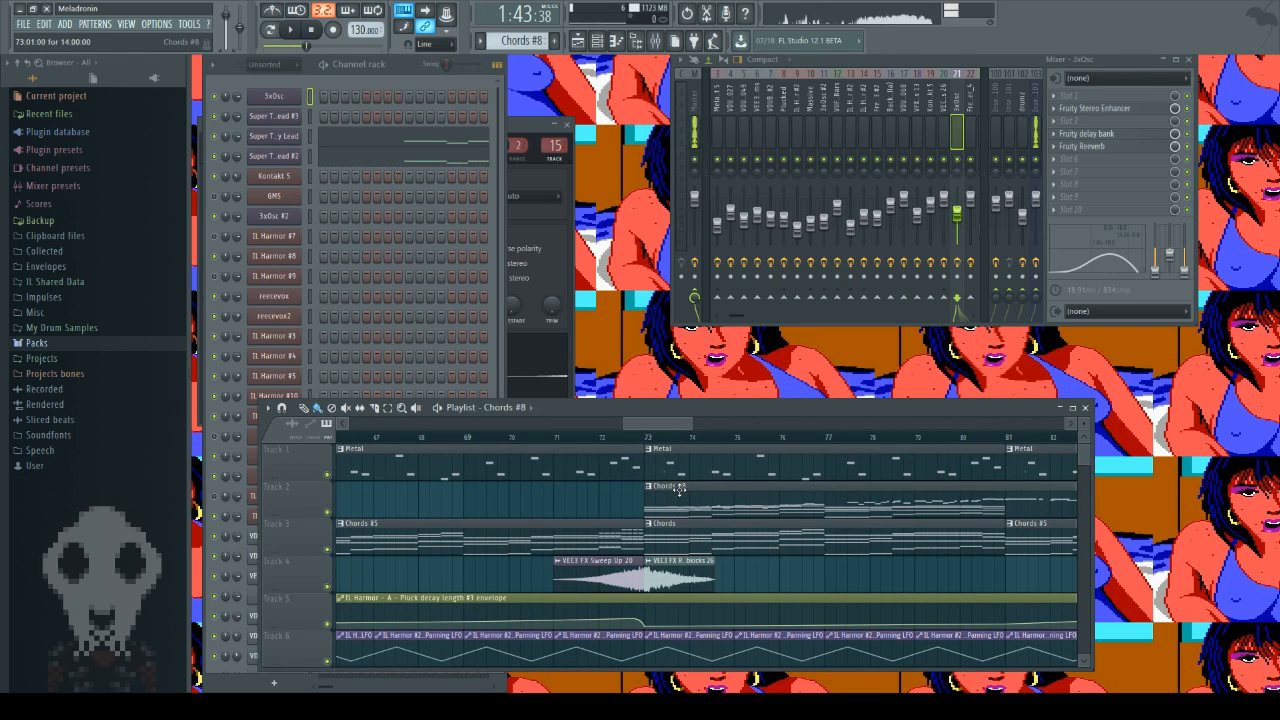
left_click(647, 437)
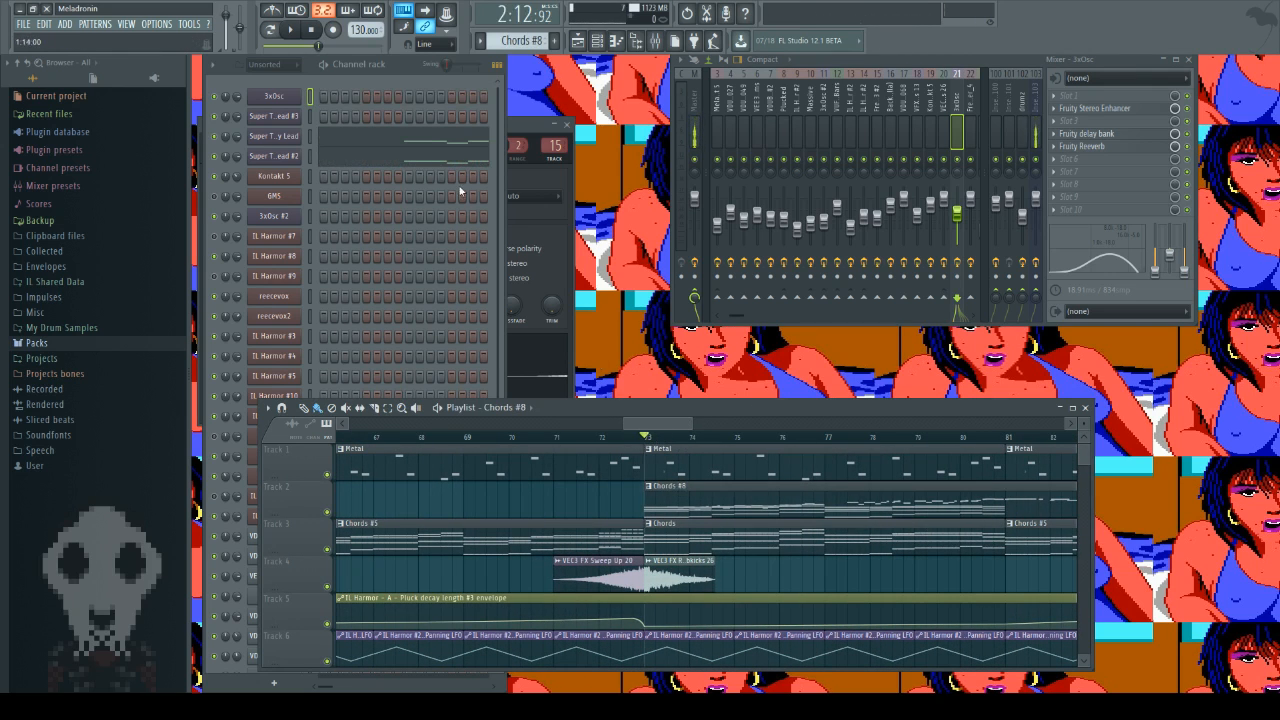
left_click(295, 30)
left_click_drag(657, 423, 678, 425)
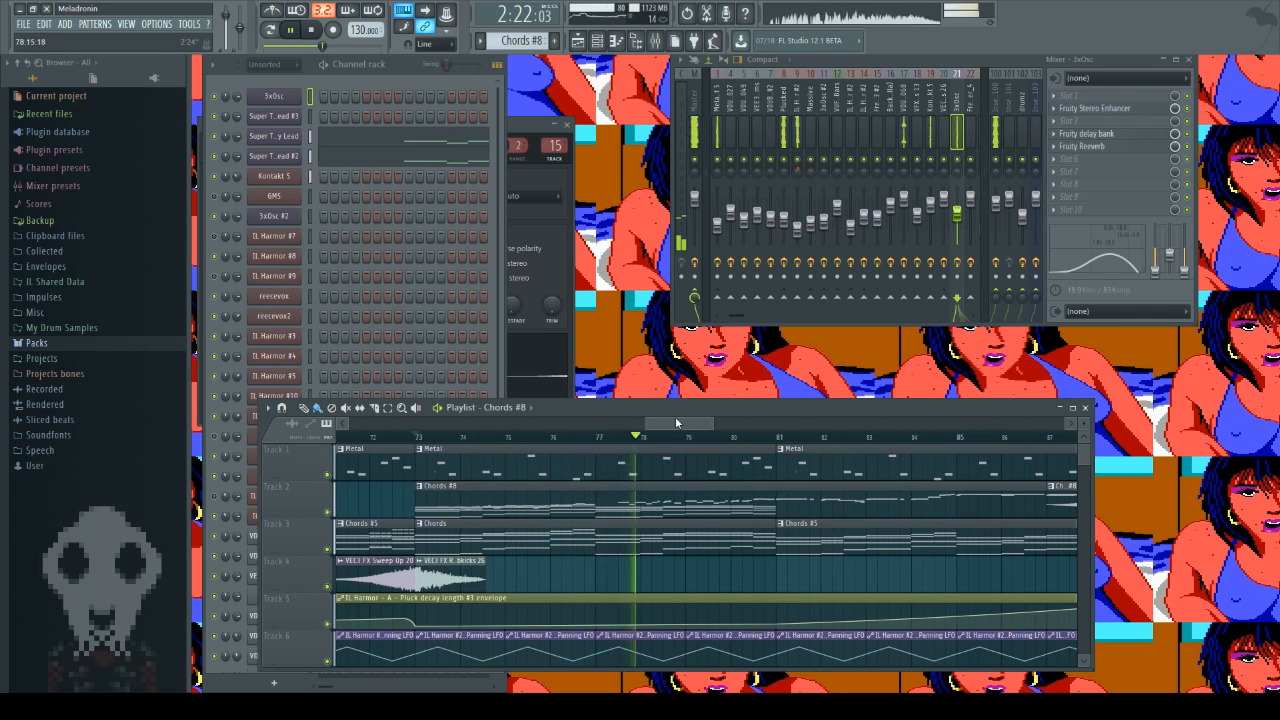
left_click_drag(679, 426, 697, 430)
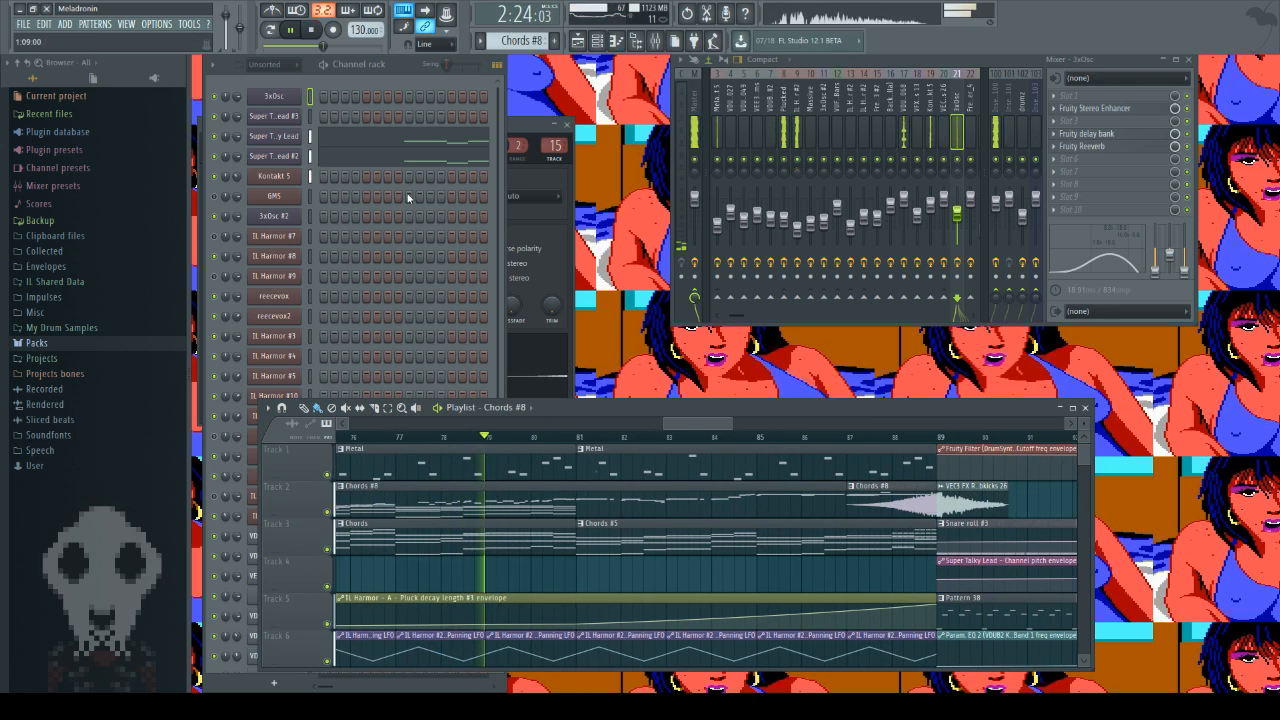
Step: Stop playback and open the Super Talky Lead notes of Chords #8 in the piano roll
left_click(304, 32)
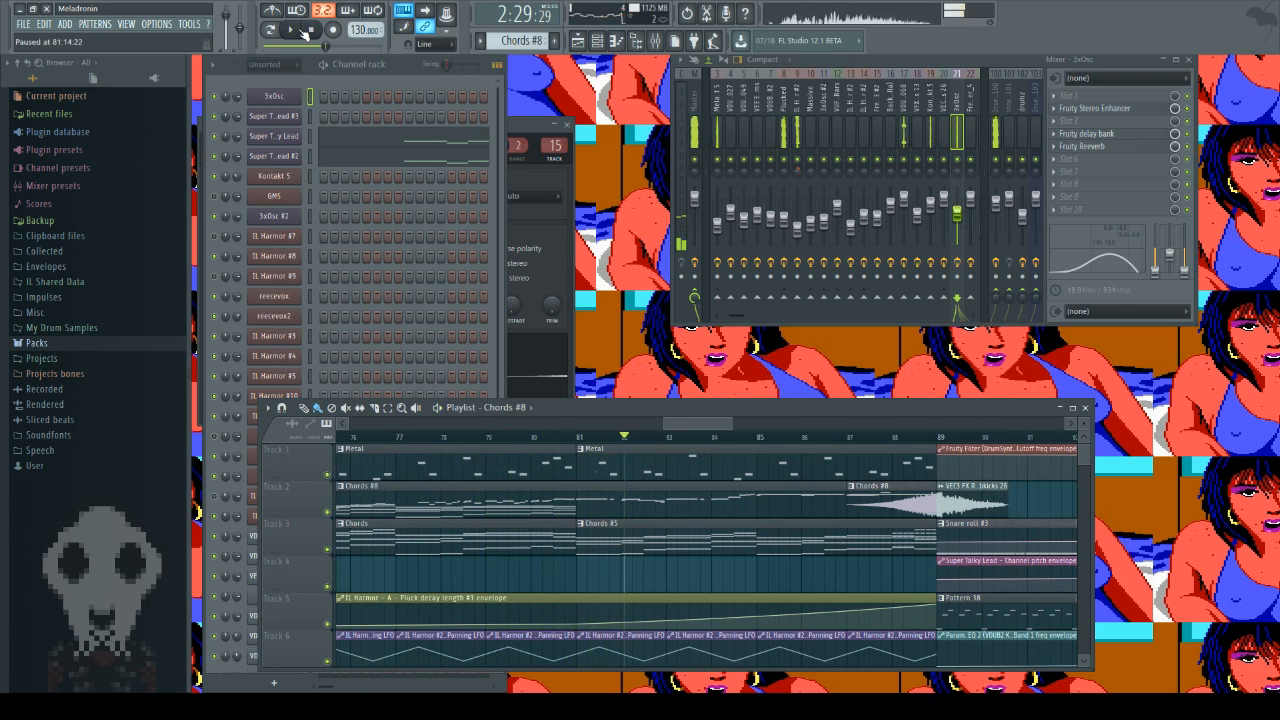
left_click(311, 30)
double_click(587, 512)
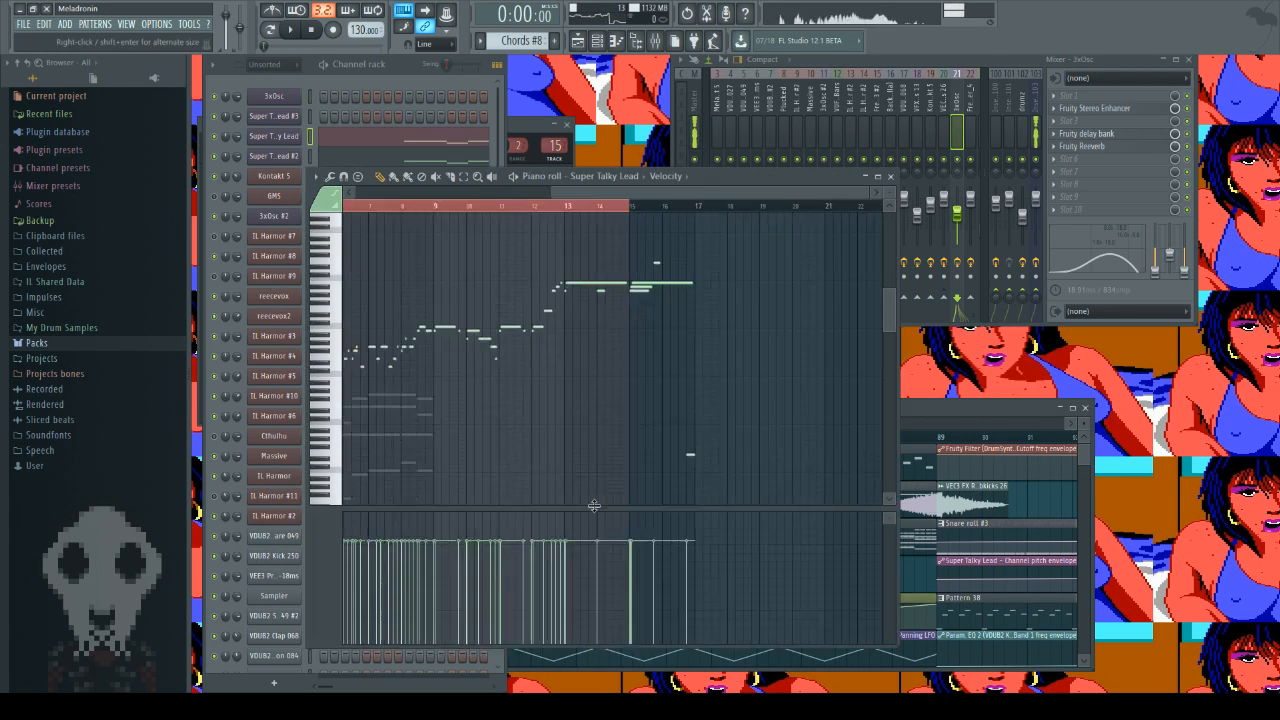
Step: Play the Chords #8 pattern in pattern mode, skip ahead to about bar 8, follow the Super Talky Lead notes into bar 14 and stop
left_click(271, 33)
left_click(314, 29)
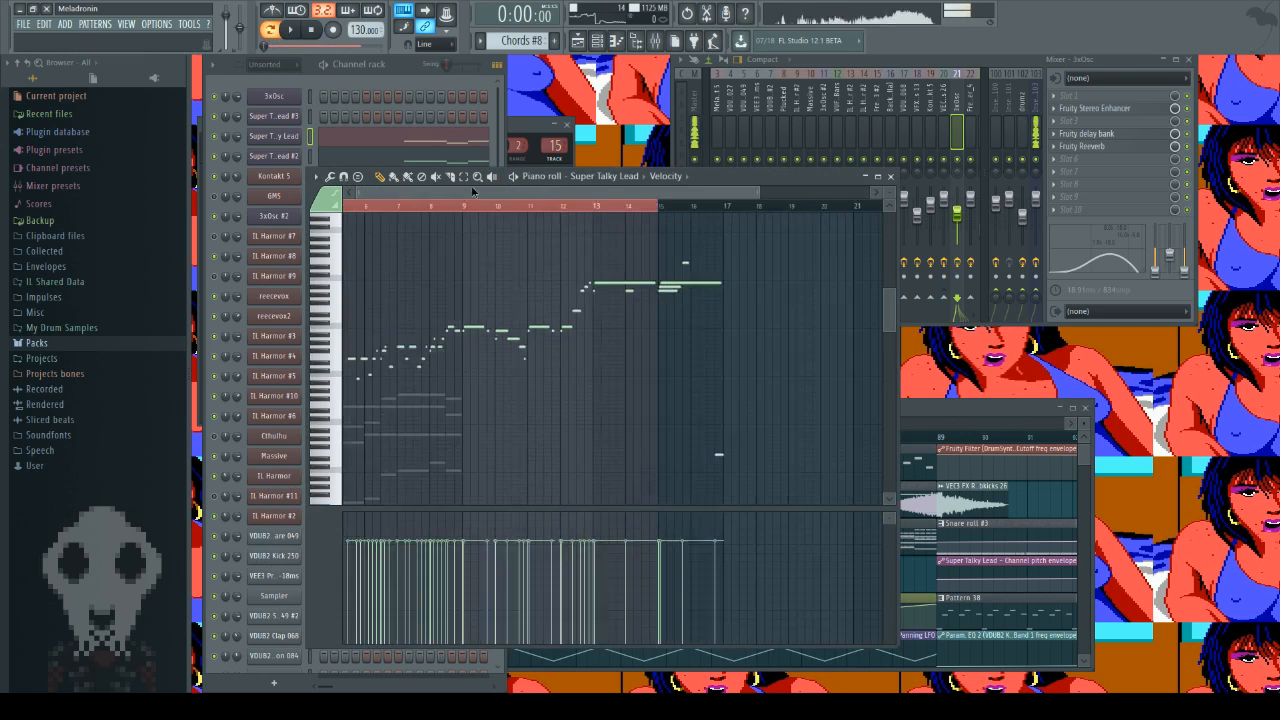
left_click(290, 29)
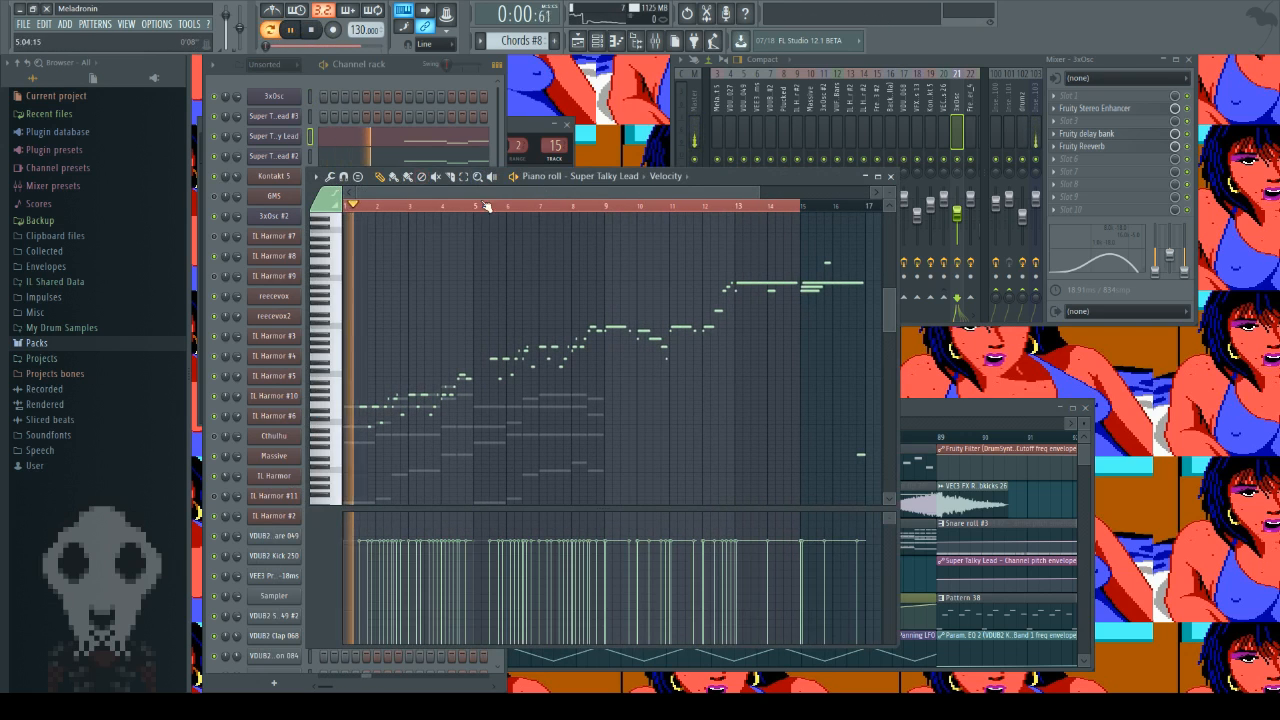
left_click(588, 207)
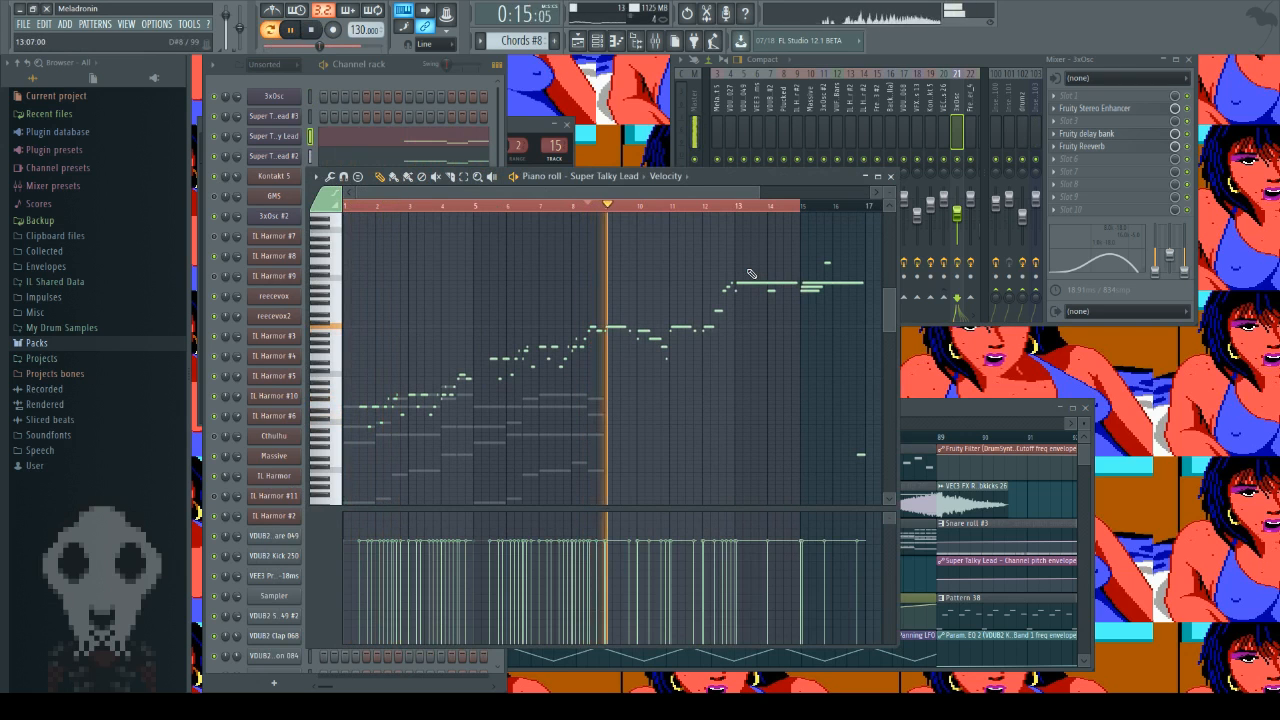
scroll(643, 192, "up", 4)
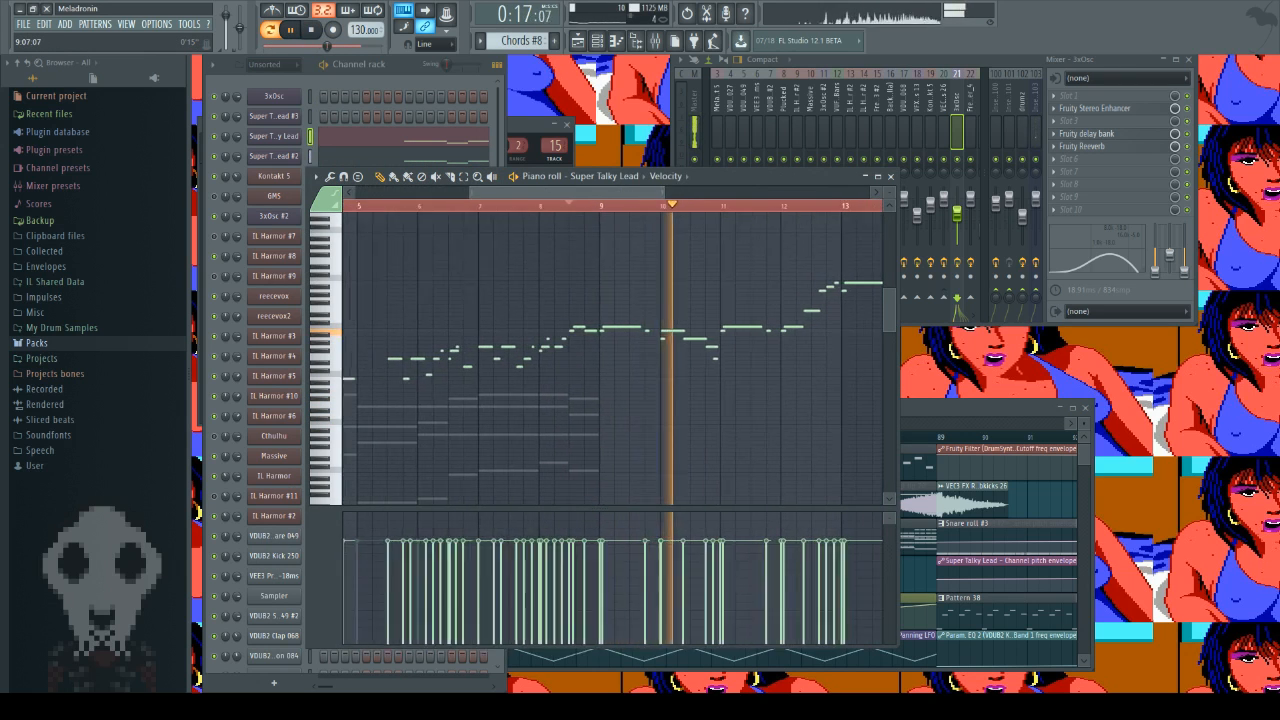
left_click_drag(889, 206, 889, 190)
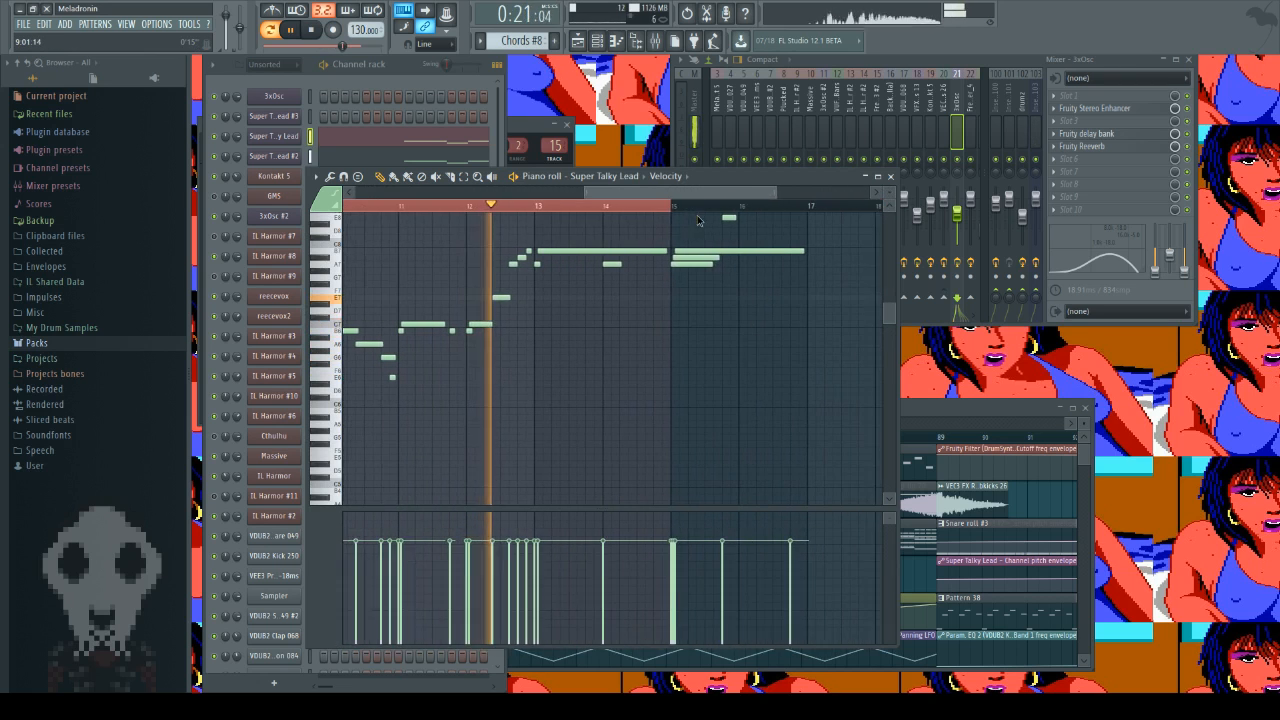
left_click(320, 36)
left_click(320, 36)
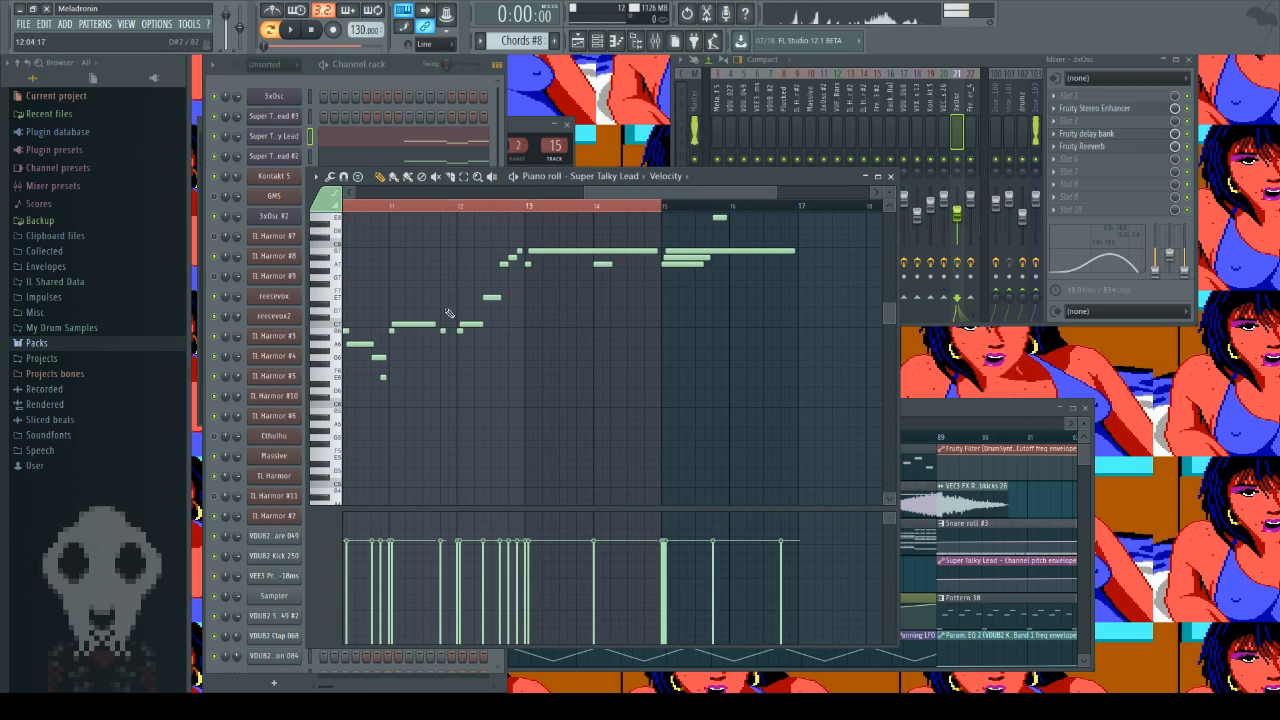
Step: Open the Super Talky Lead channel's 3x Osc generator to view its oscillator settings
scroll(603, 416, "up", 3)
left_click(300, 135)
left_click(290, 137)
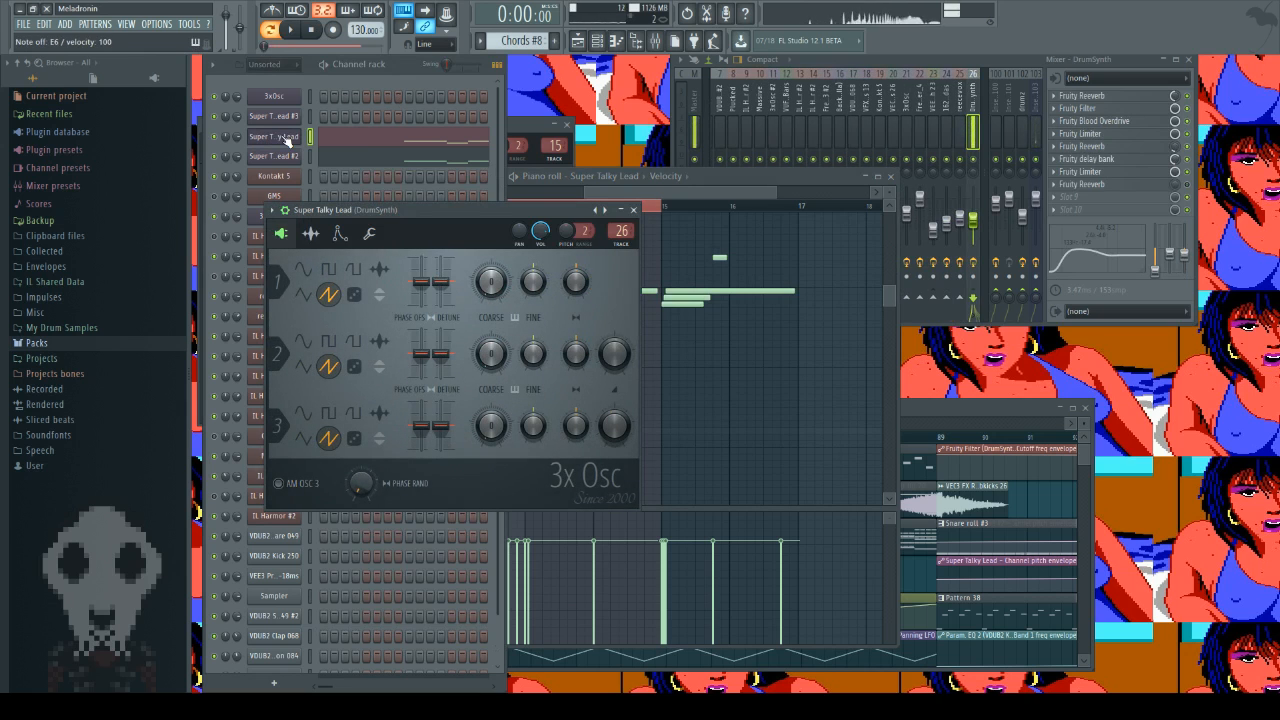
Step: Open the Super Talky Lead #2 generator, audition its sound with a few test notes, and return to the Super Talky Lead generator
left_click(276, 157)
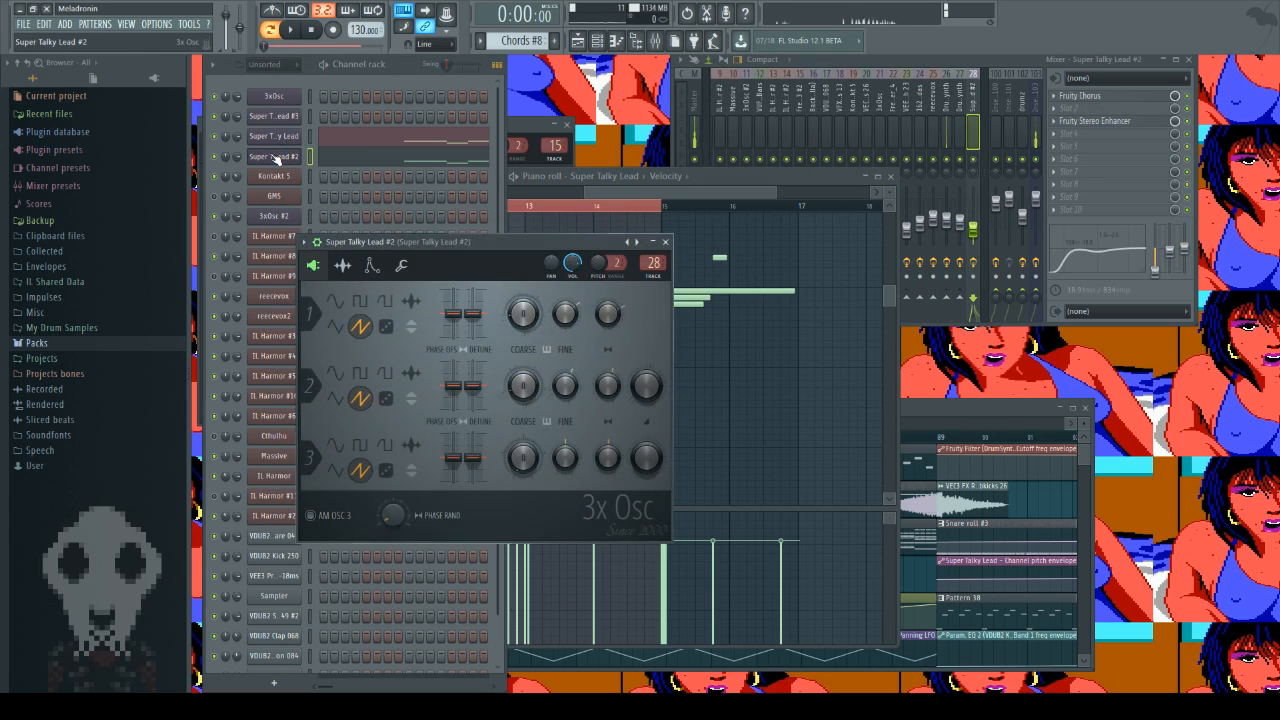
key("q")
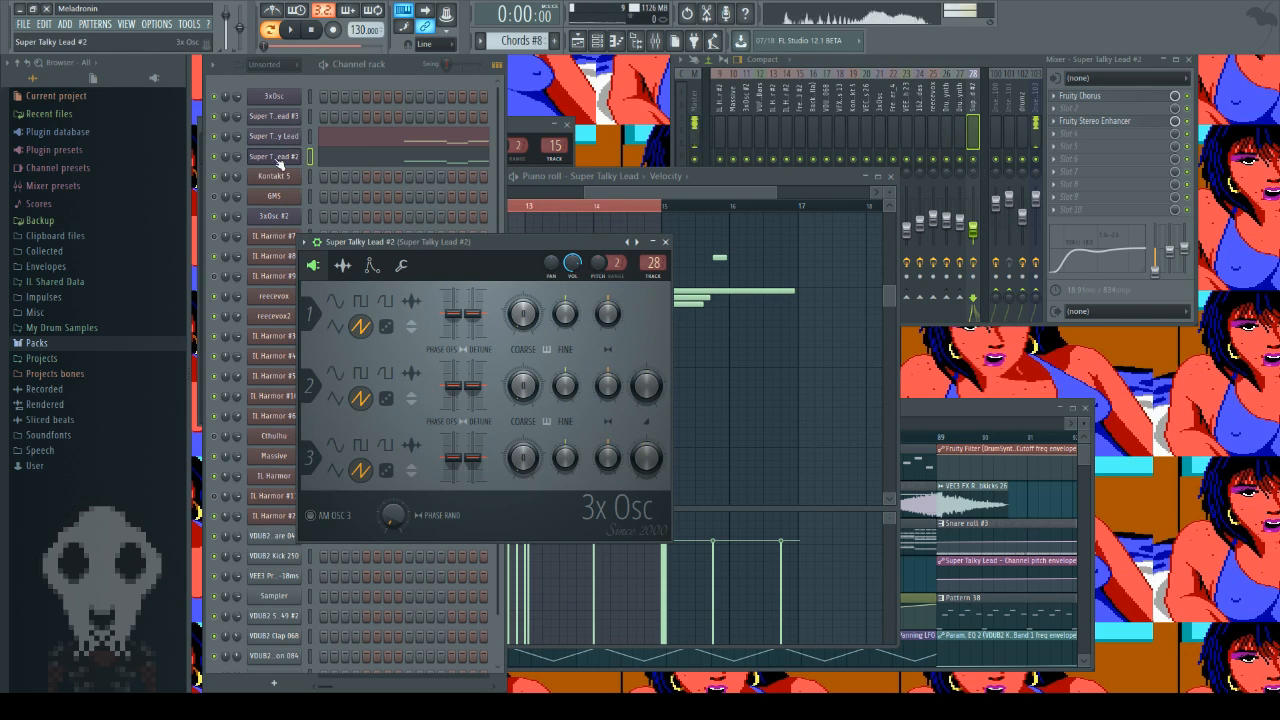
left_click(280, 160)
key("q")
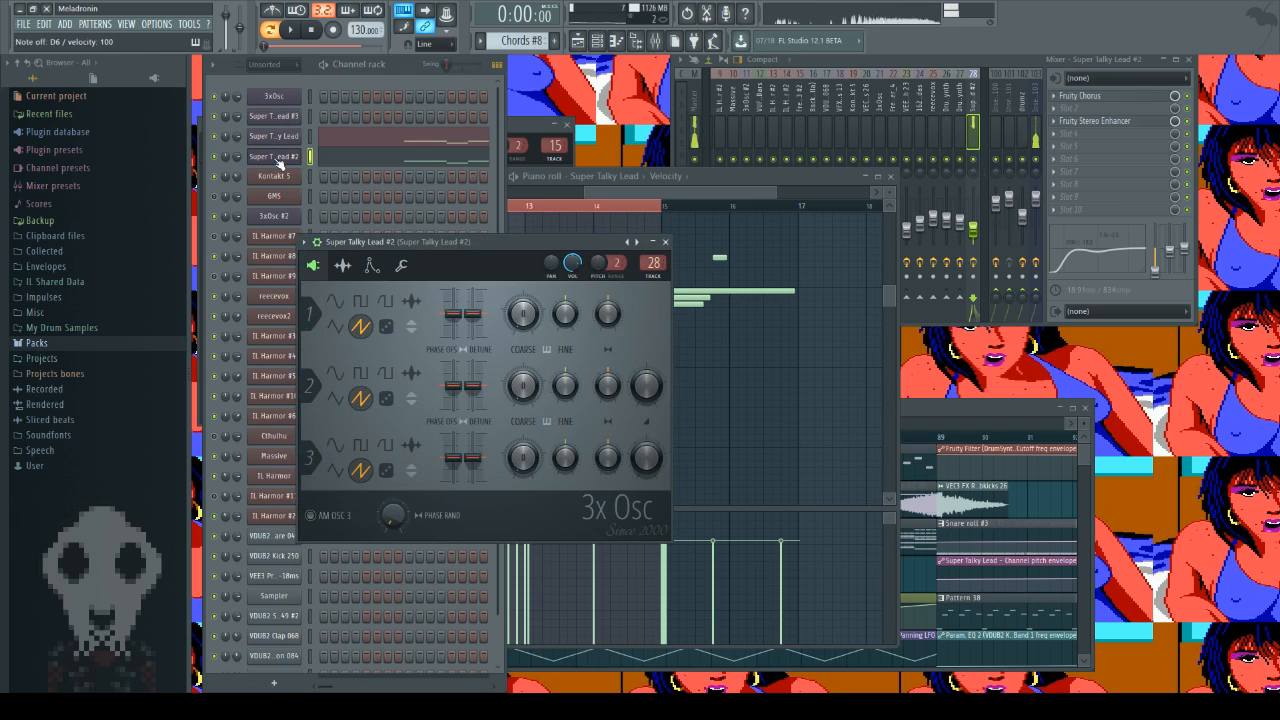
key("e")
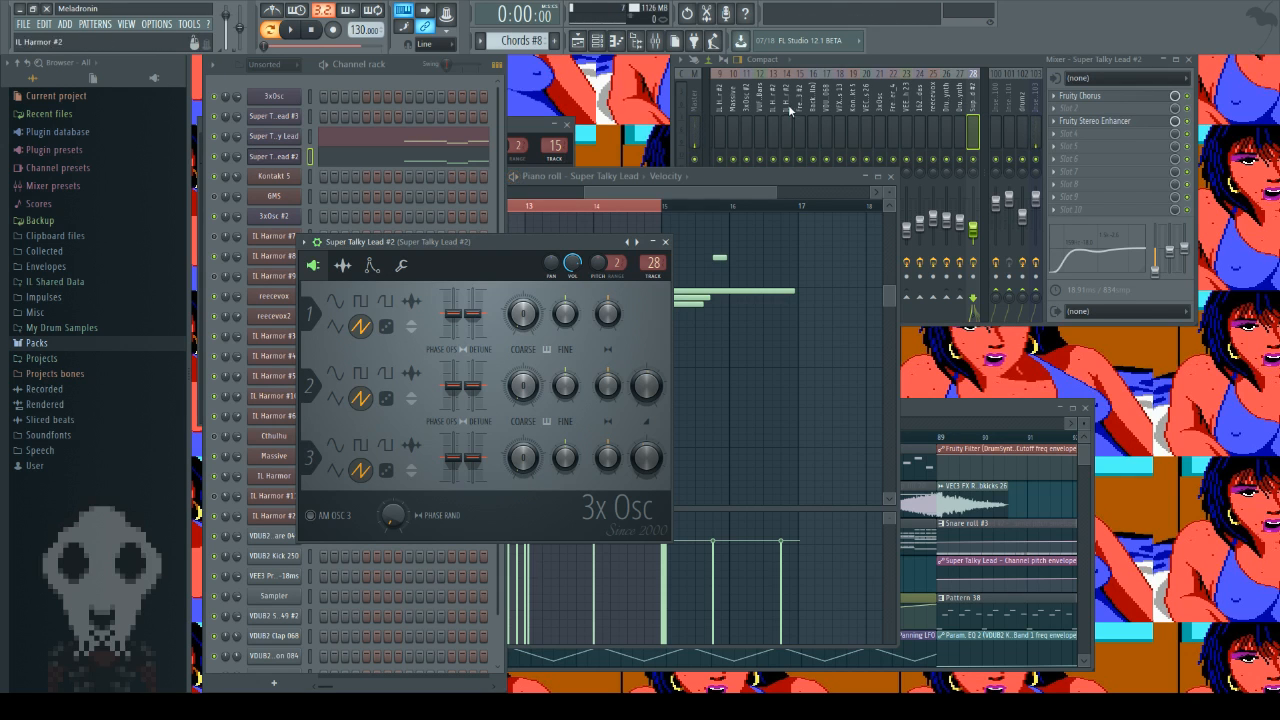
left_click(276, 140)
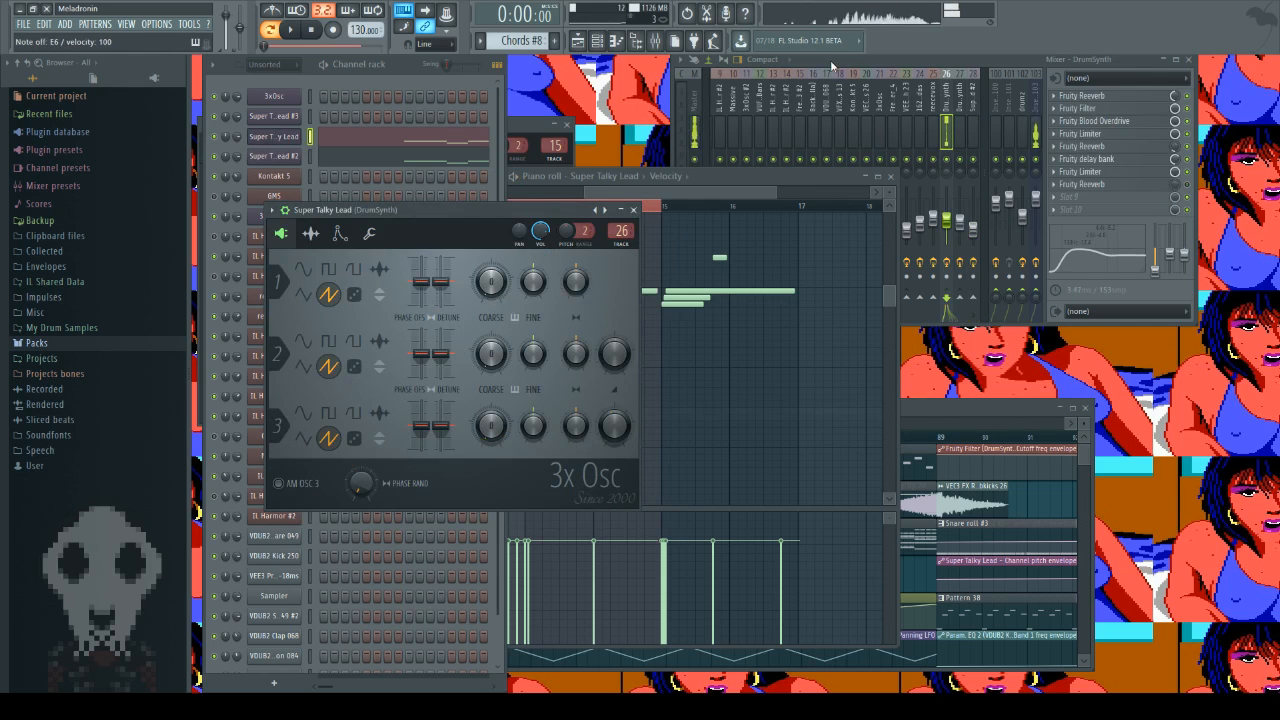
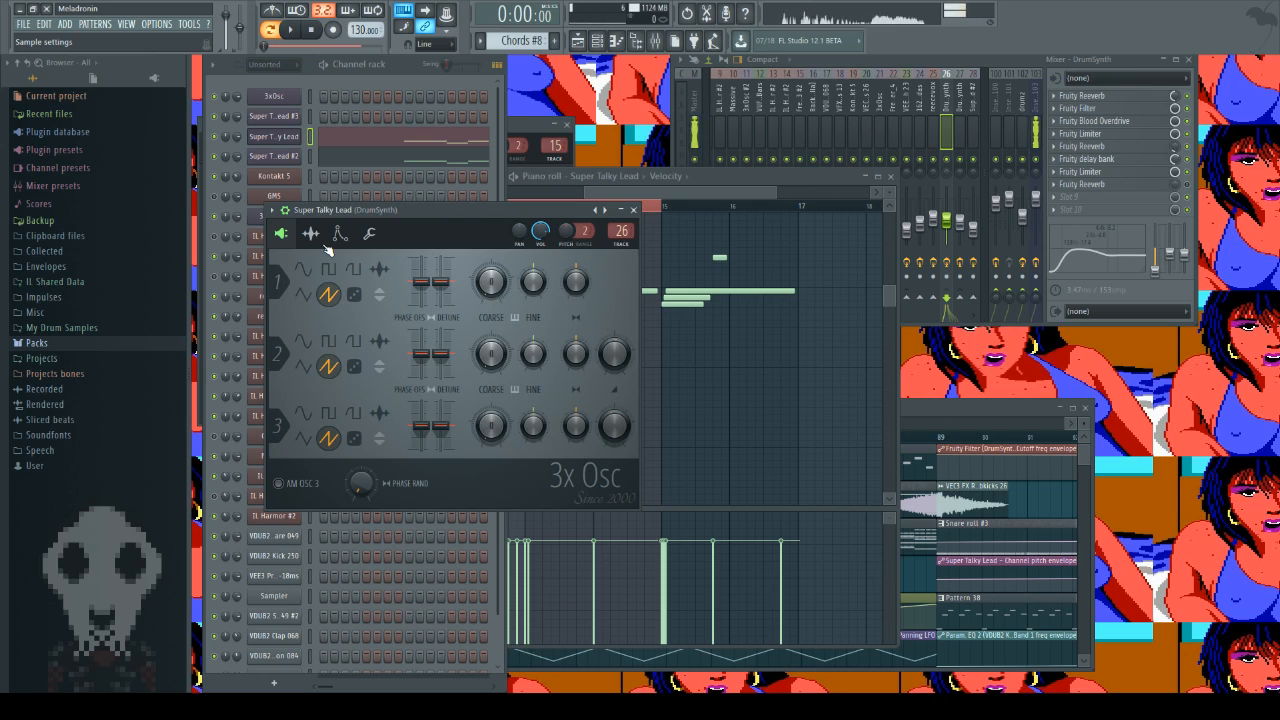
Step: Play a few test notes on the Super Talky Lead to audition its sound
key("w")
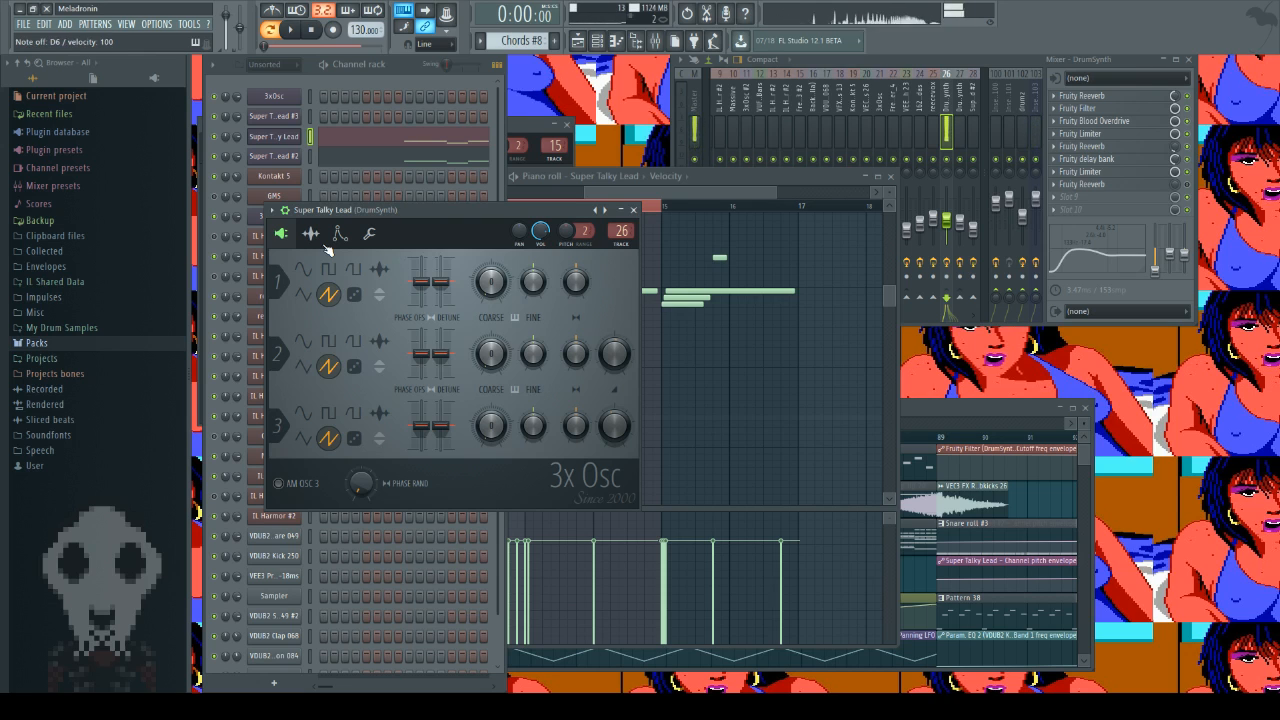
key("e")
key("t")
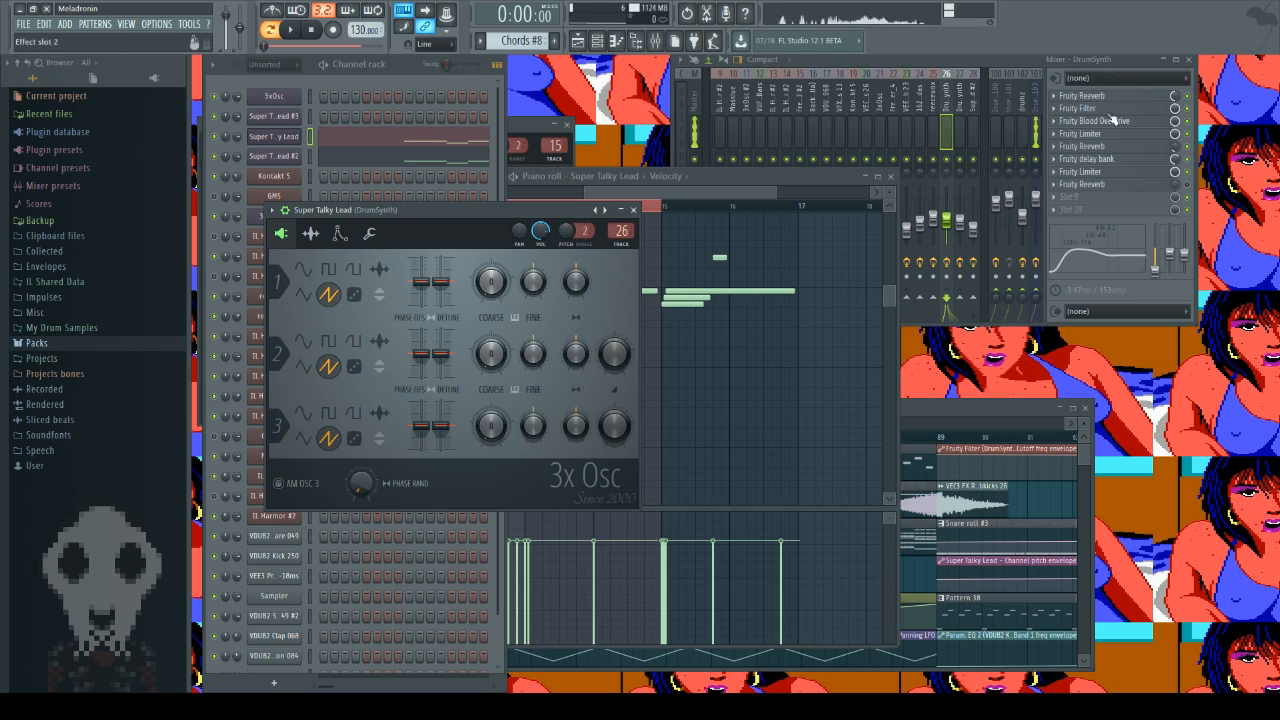
Step: Review the Super Talky Lead's sample settings and its Volume and Mod X envelope and LFO settings
left_click(313, 238)
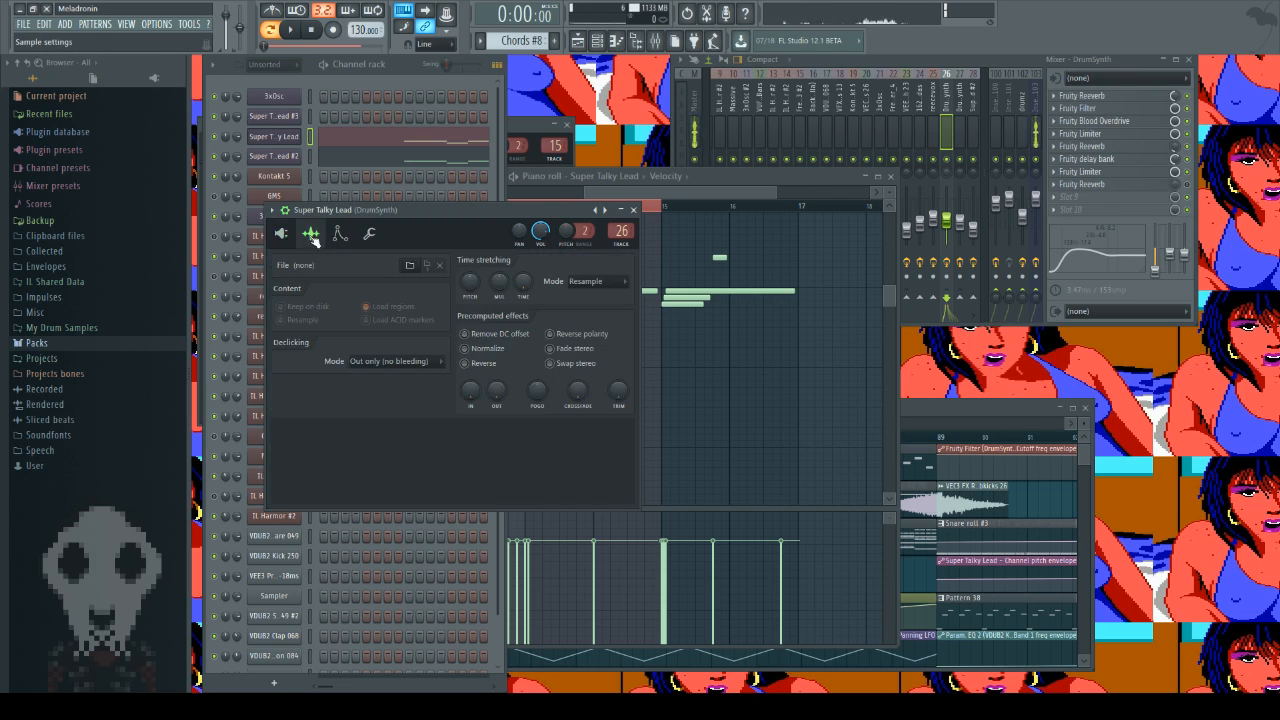
left_click(340, 233)
left_click(352, 263)
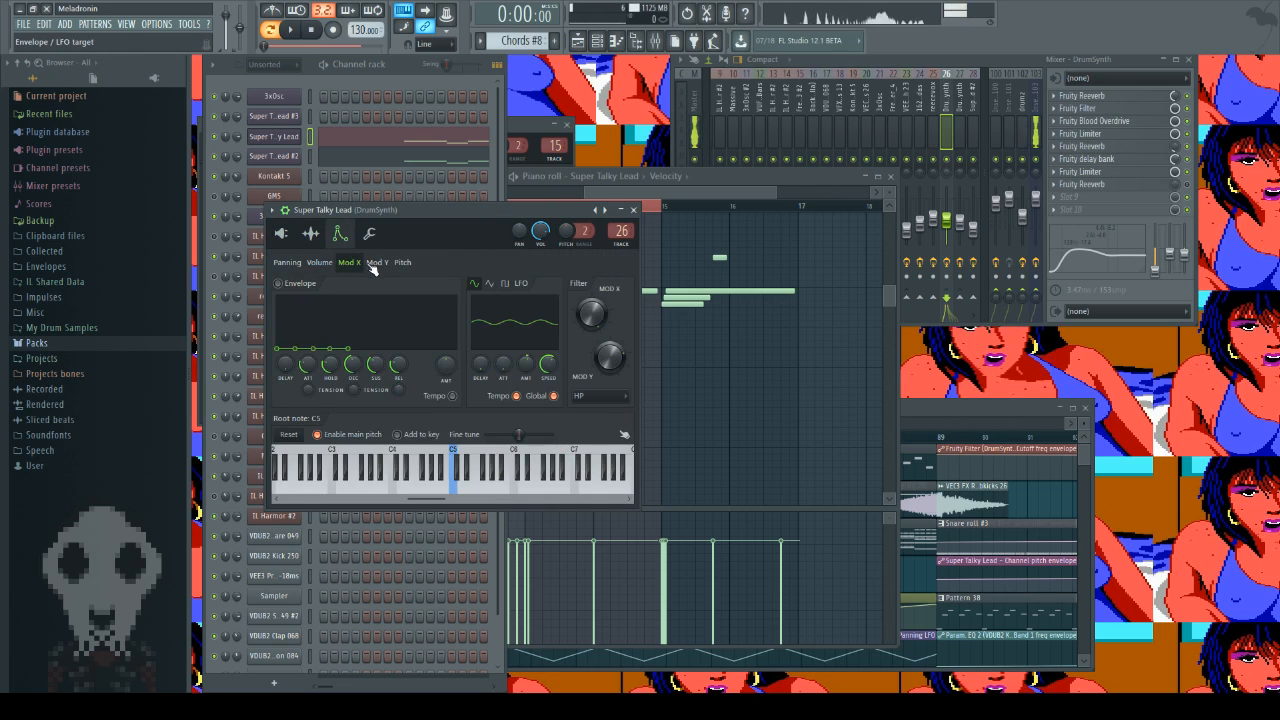
left_click(313, 262)
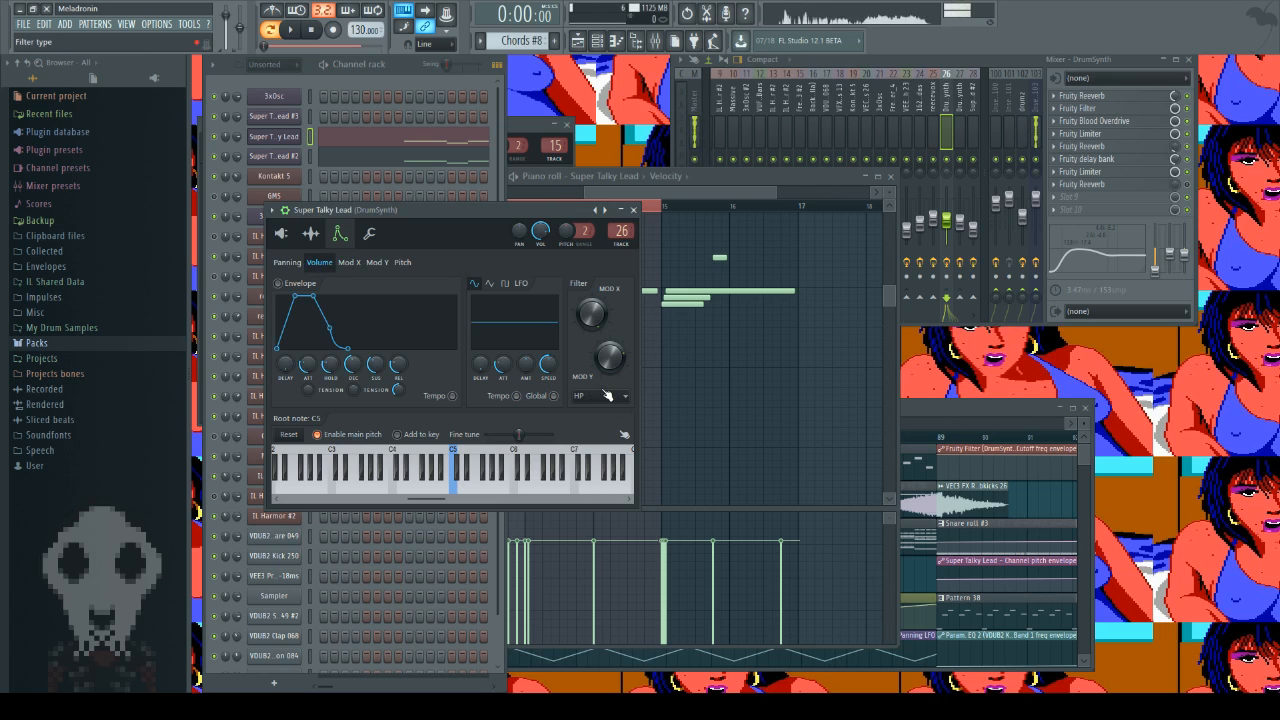
left_click(349, 262)
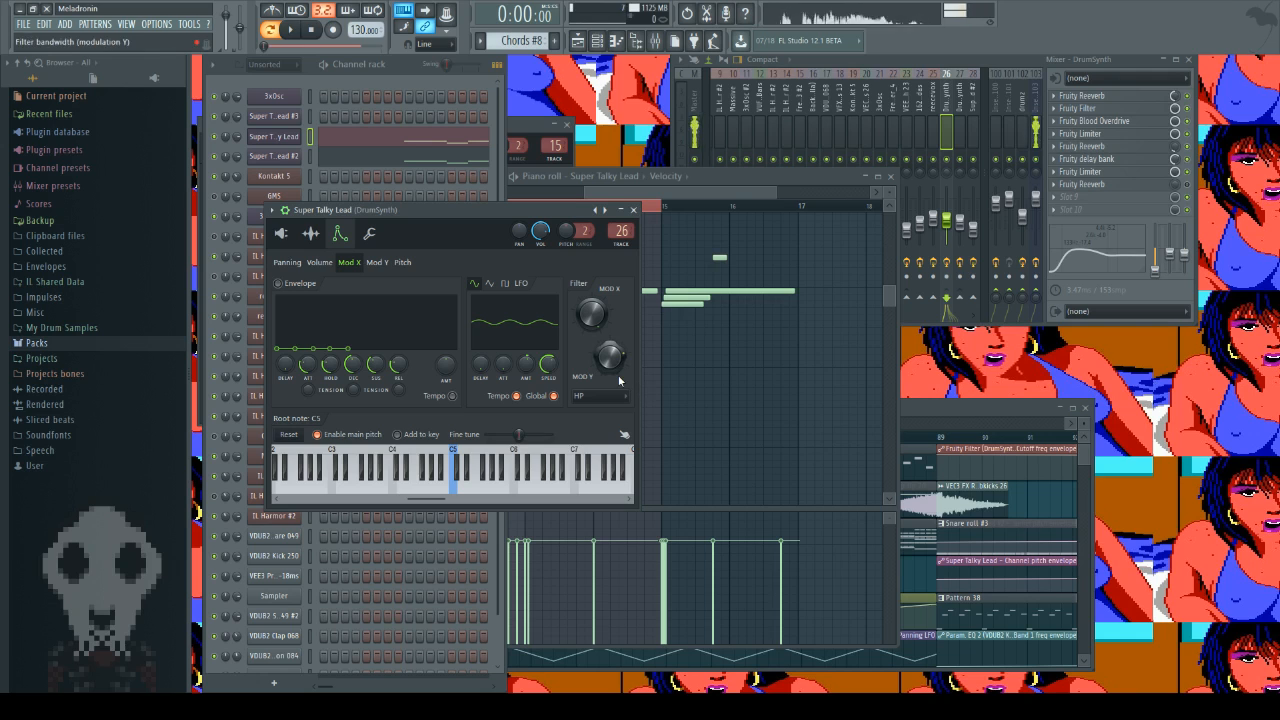
Step: Play low and high test notes on the Super Talky Lead to hear its high-pass filter with the Mod X LFO active
key("x")
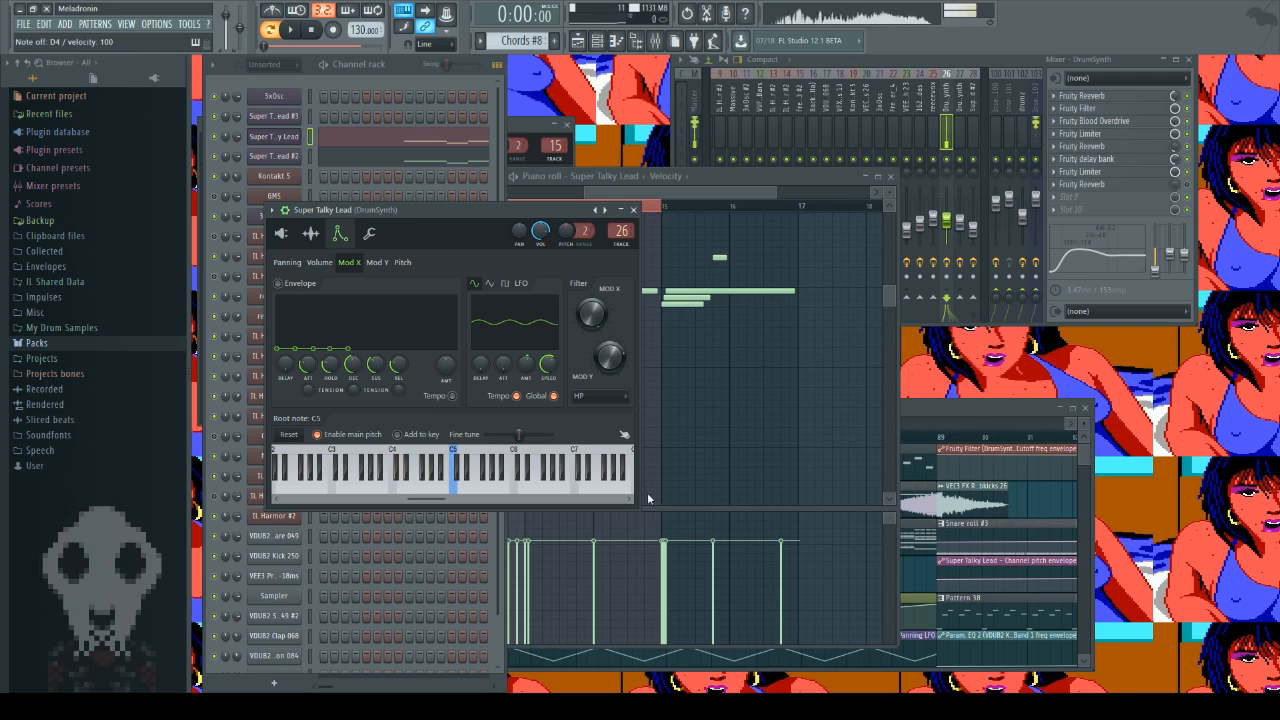
key("r")
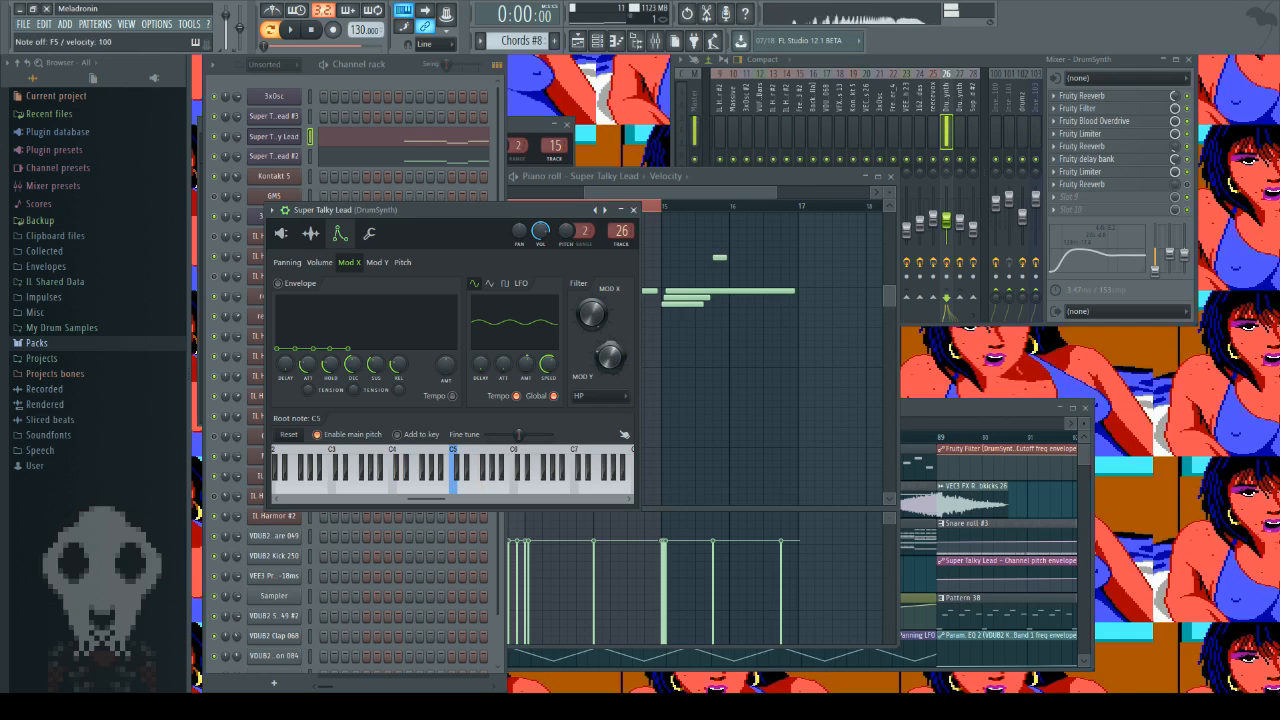
key("r")
key("t")
key("i")
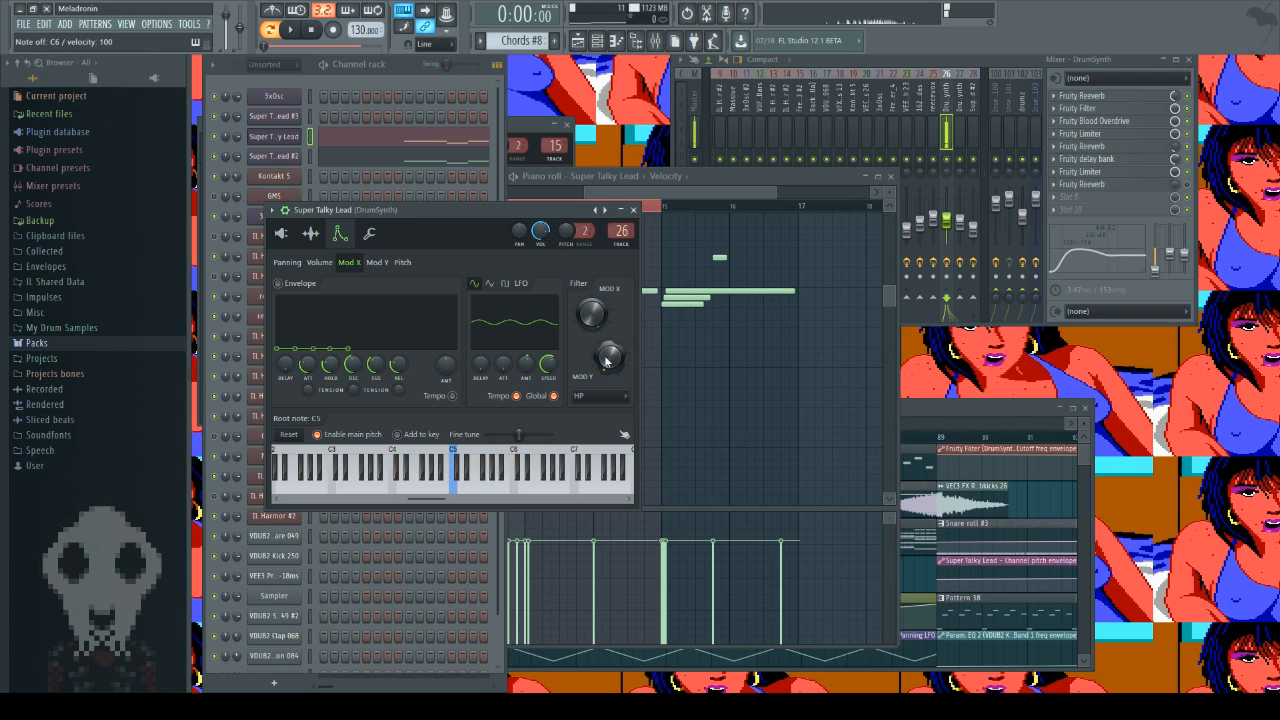
key("t")
key("y")
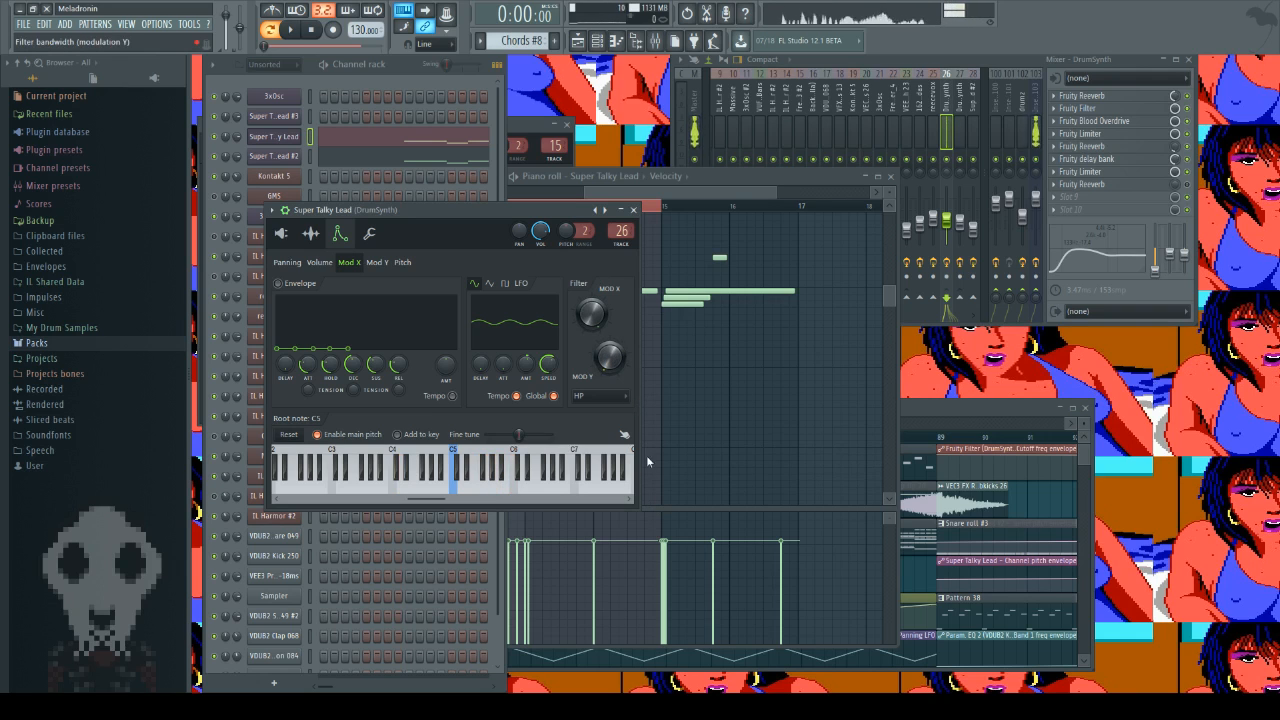
key("e")
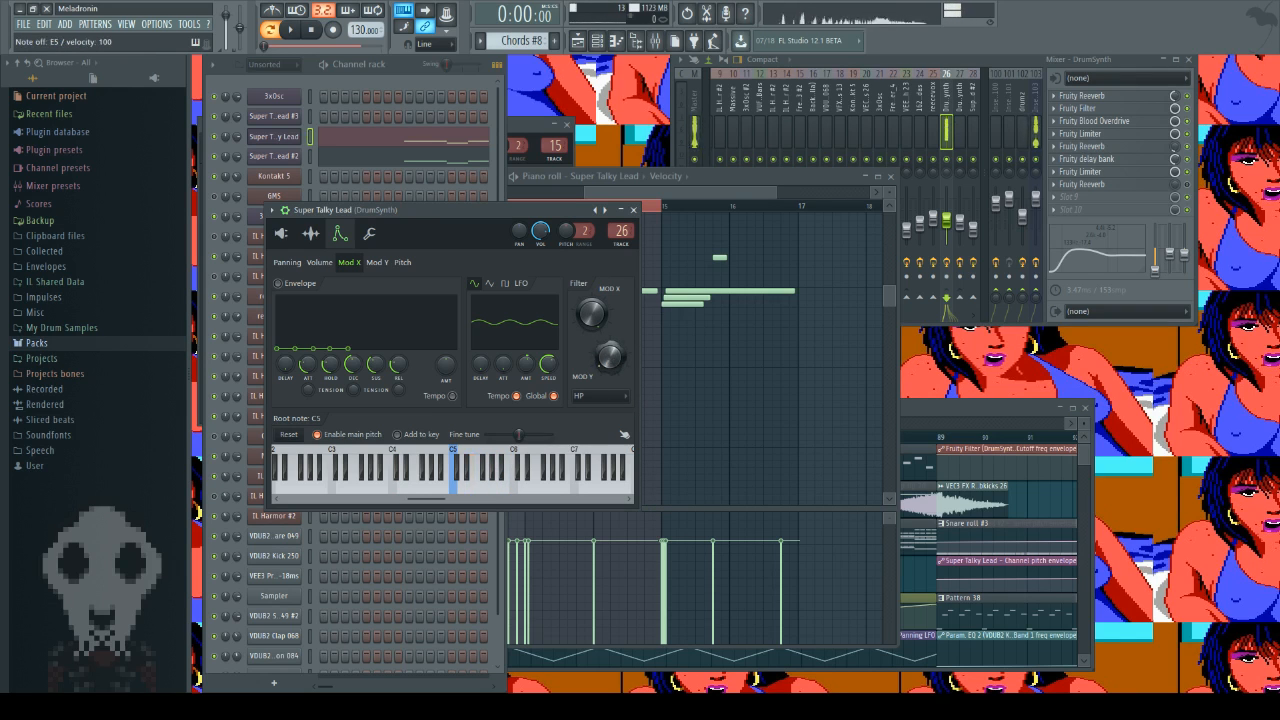
key("r")
key("t")
key("y")
key("u")
key("i")
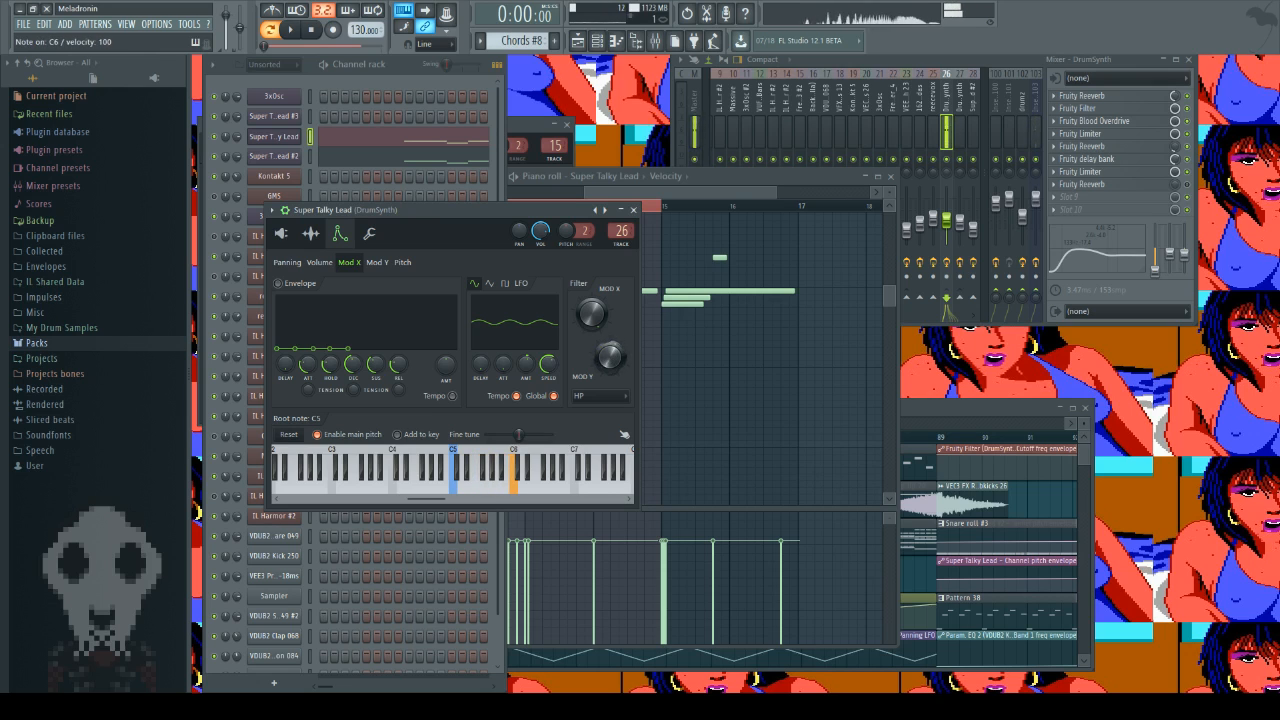
key("o")
key("p")
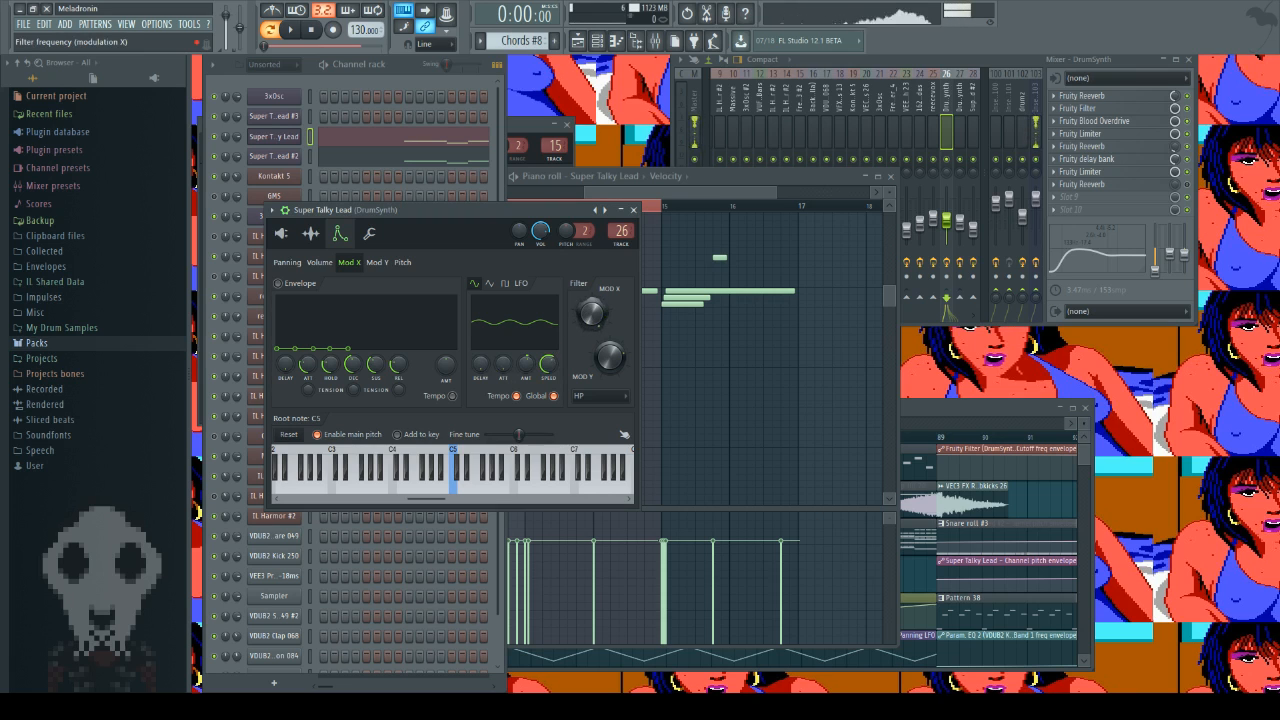
Step: Bring the Mod X LFO amount to zero and play a run of notes to hear the lead without filter modulation
left_click(525, 361, "alt")
key("c")
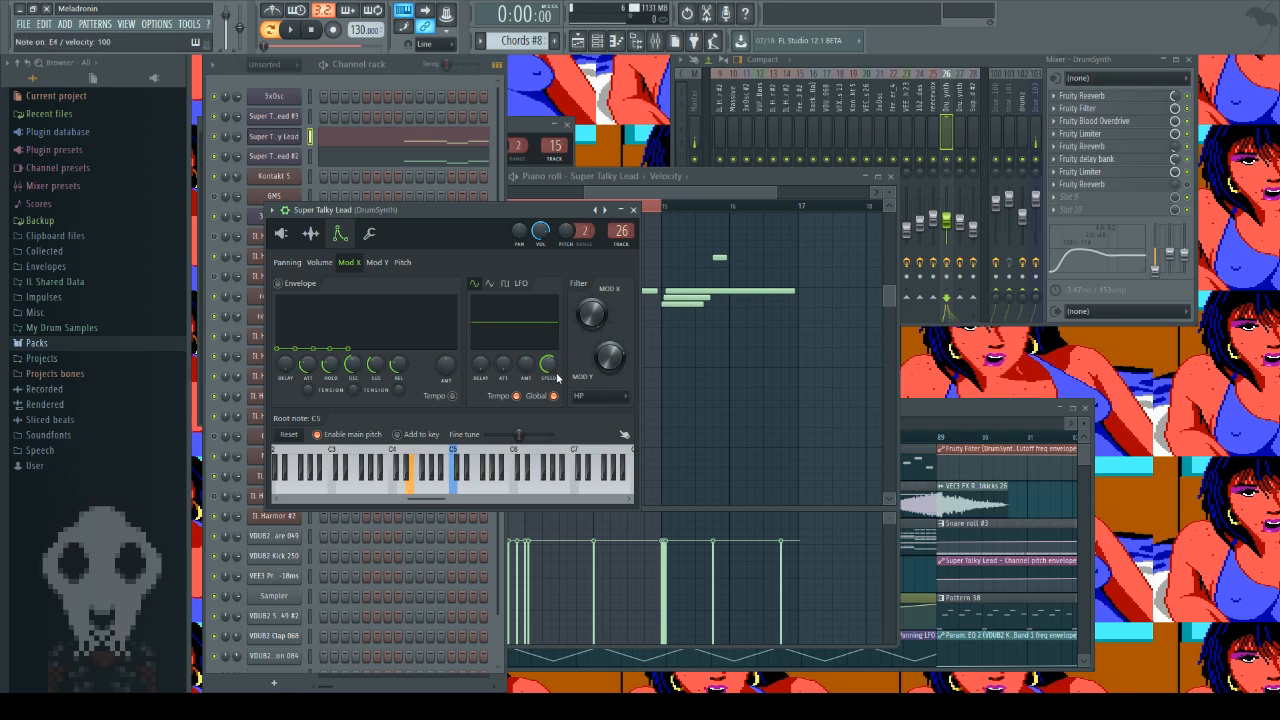
key("e")
key("r")
key("y")
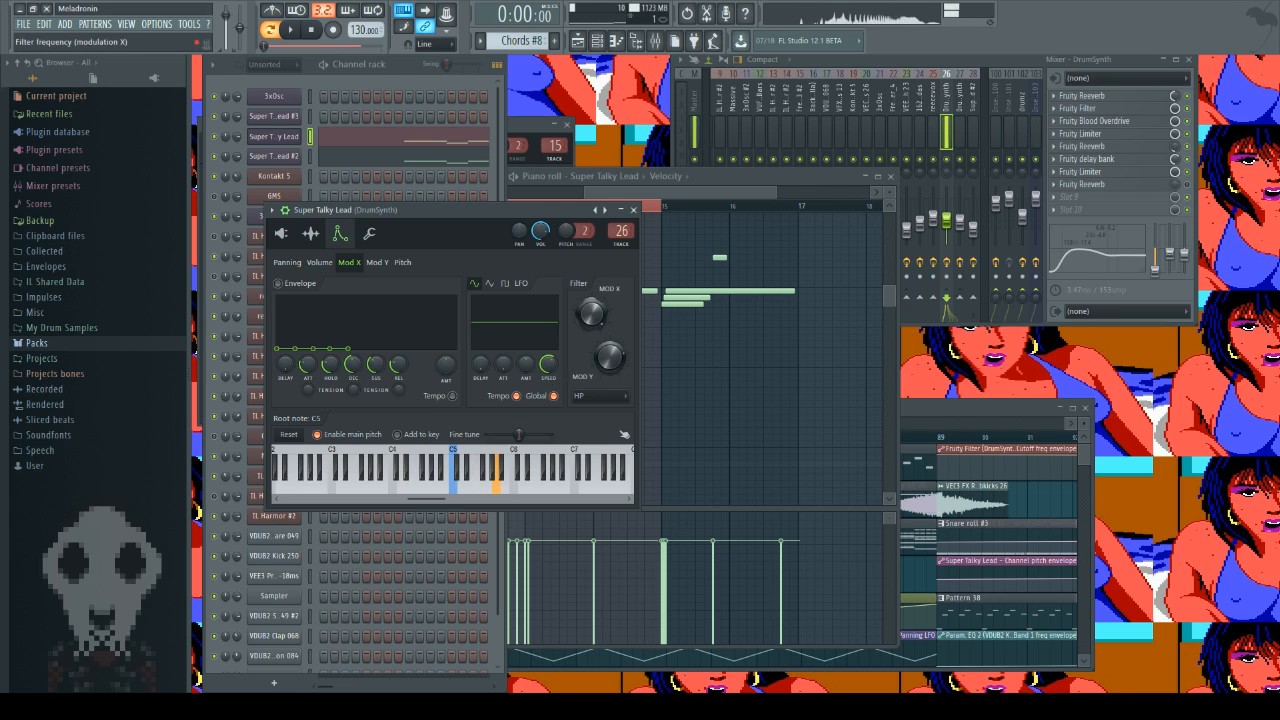
key("i")
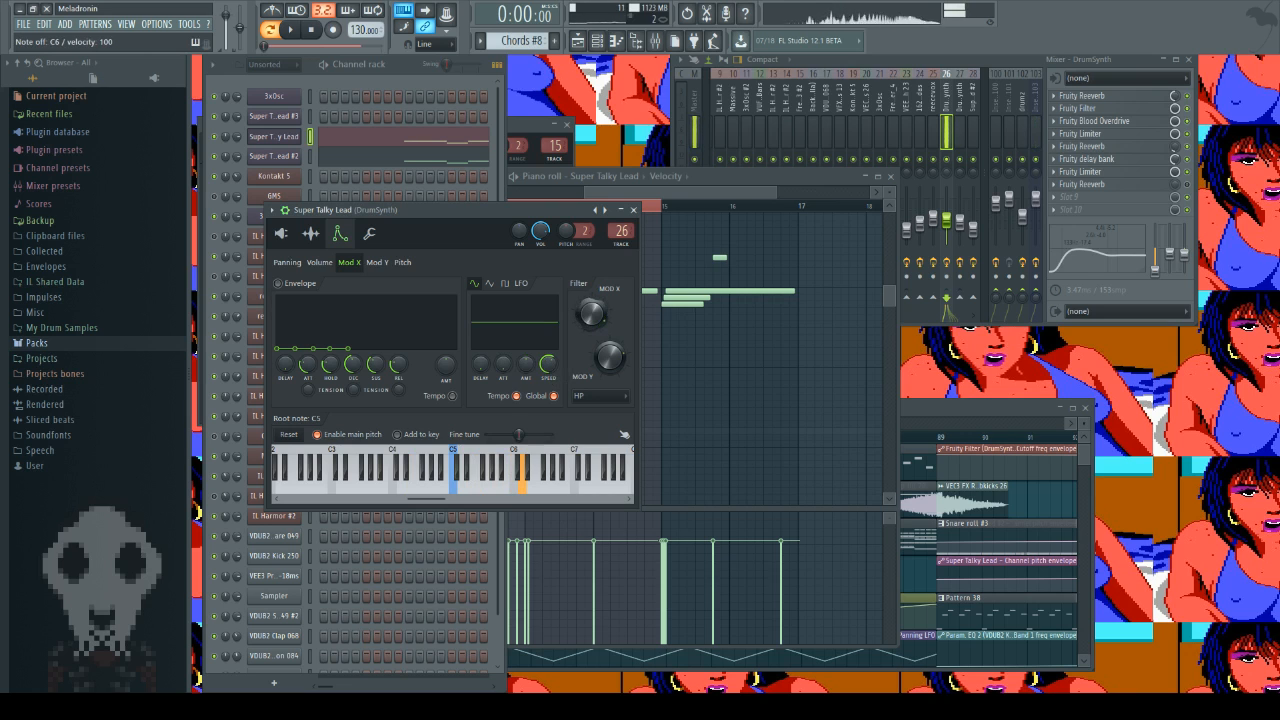
key("i")
key("u")
key("i")
key("y")
key("t")
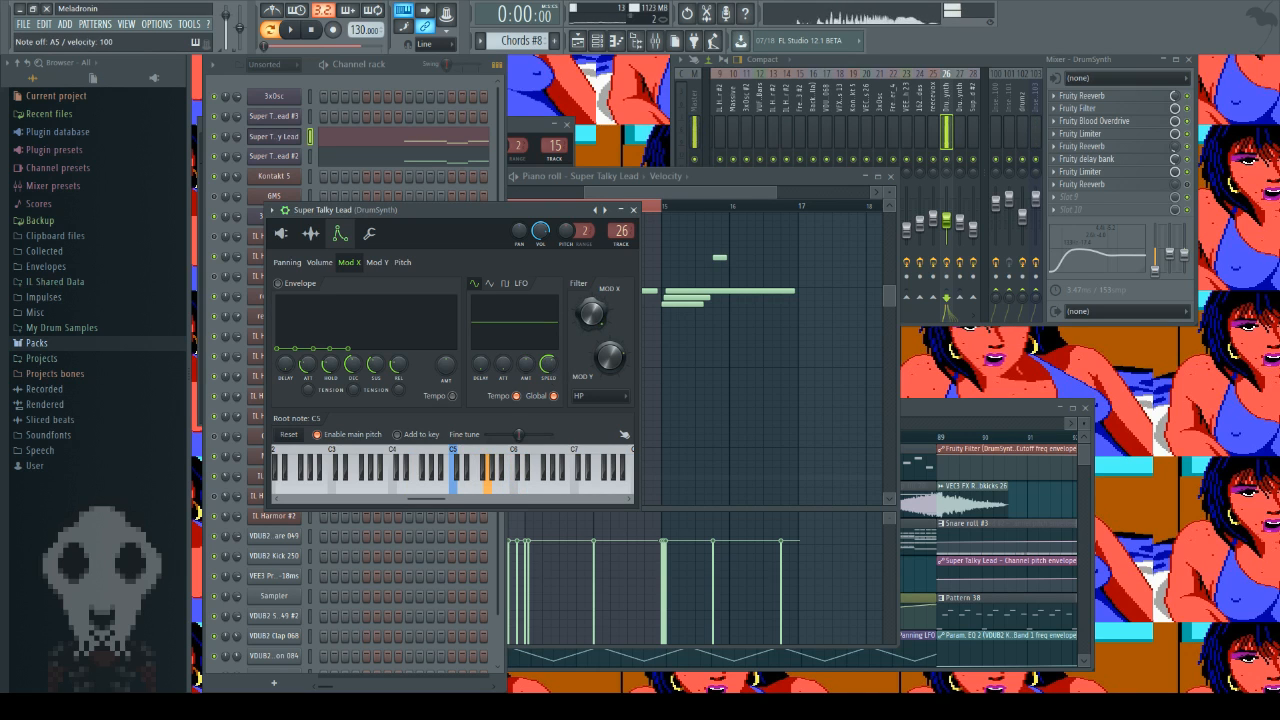
key("u")
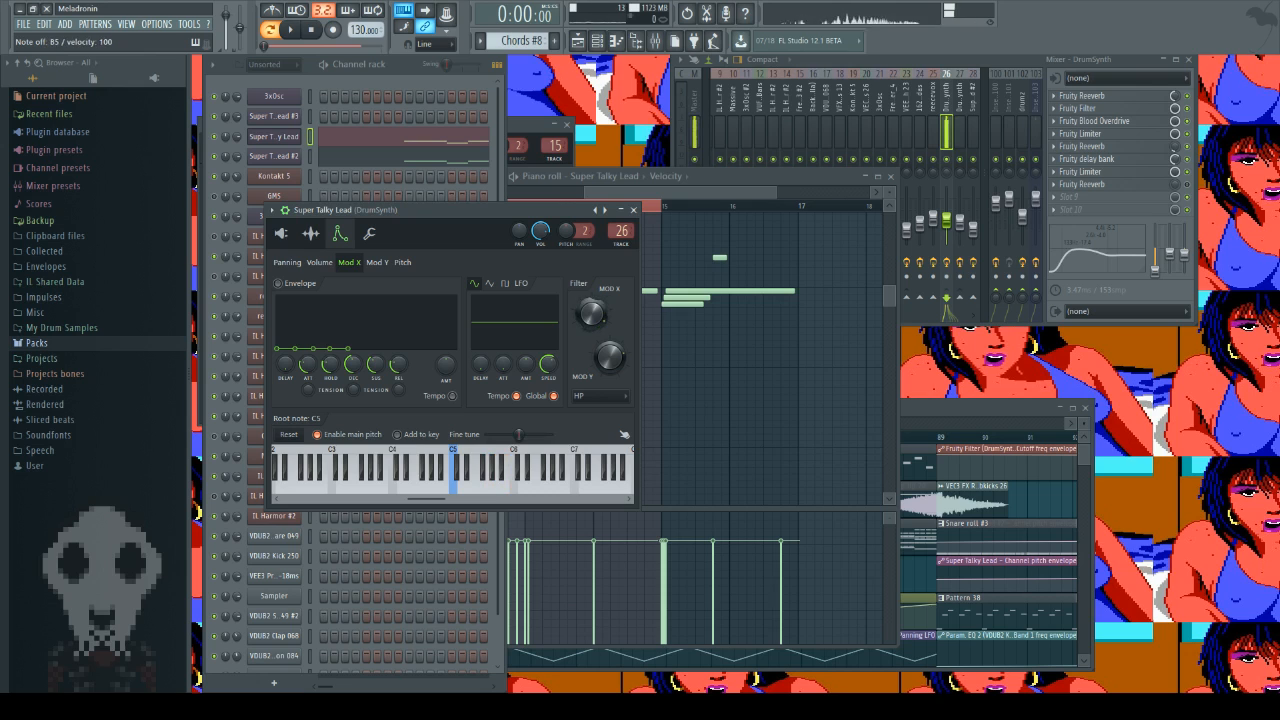
key("i")
key("o")
key("i")
key("p")
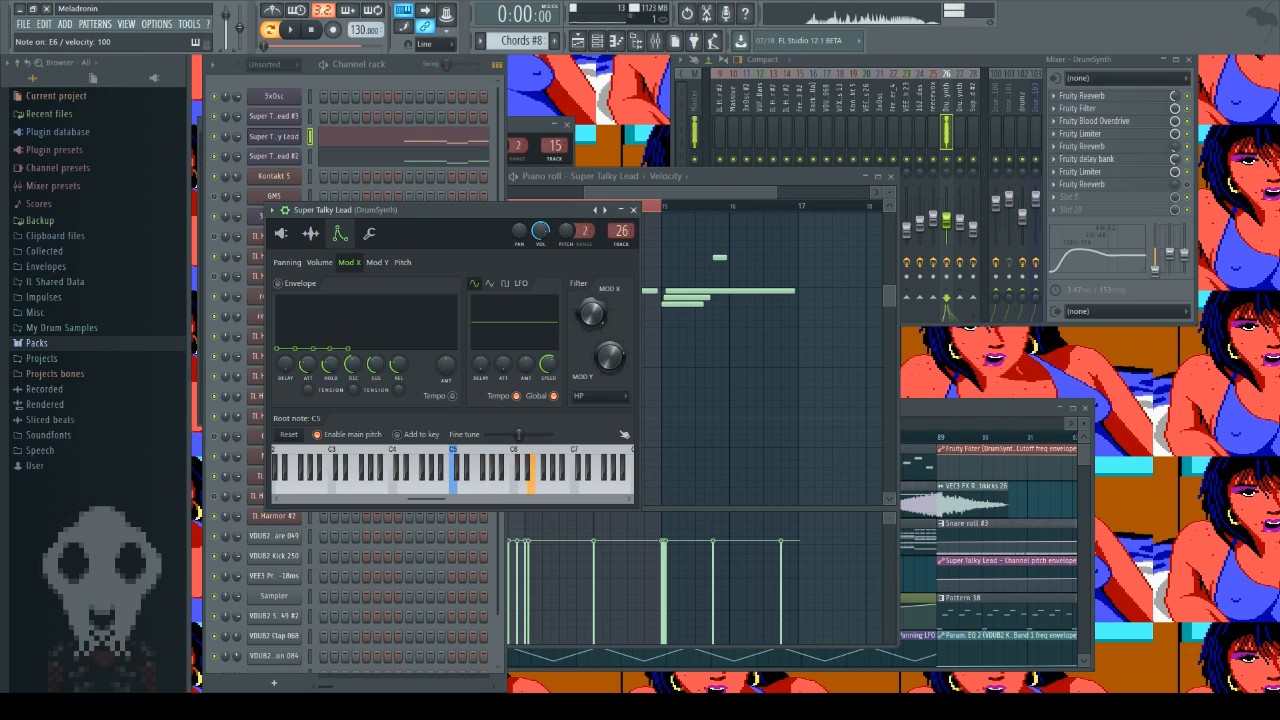
key("bracketleft")
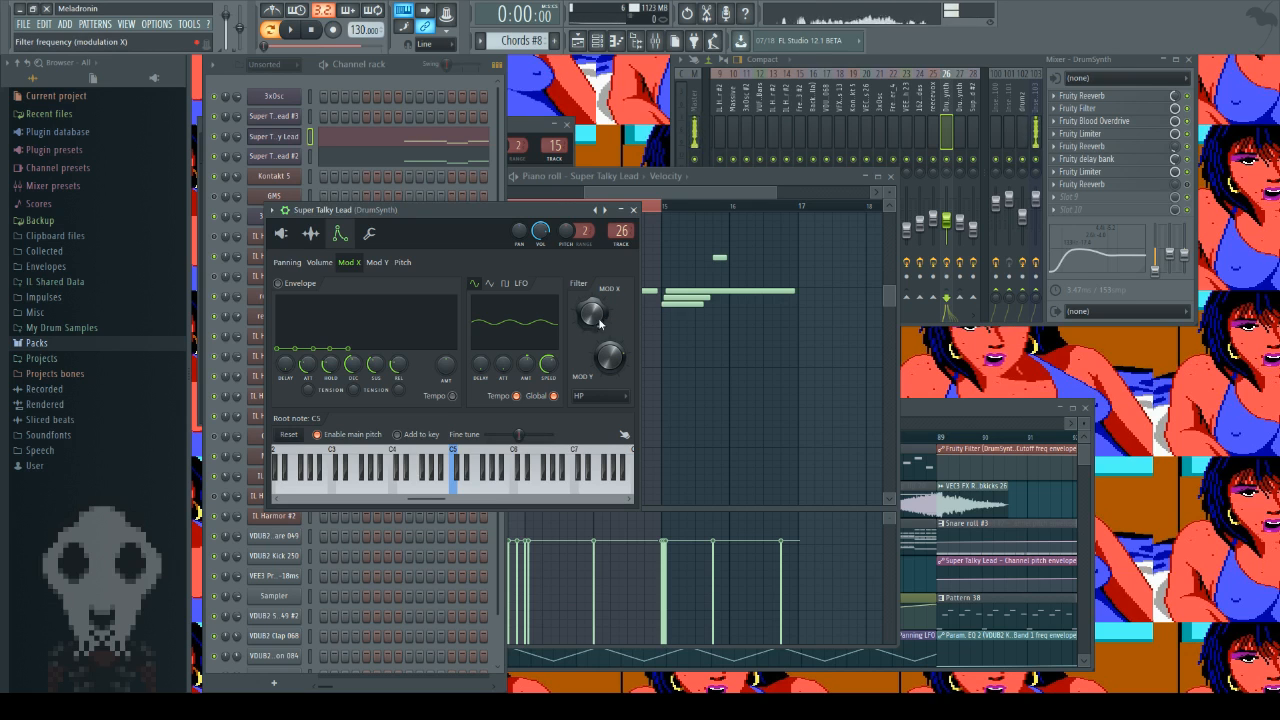
Step: Close the Super Talky Lead generator and inspect the Fruity Reeverb and Fruity Filter effects on its DrumSynth mixer track
double_click(621, 230)
left_click(633, 209)
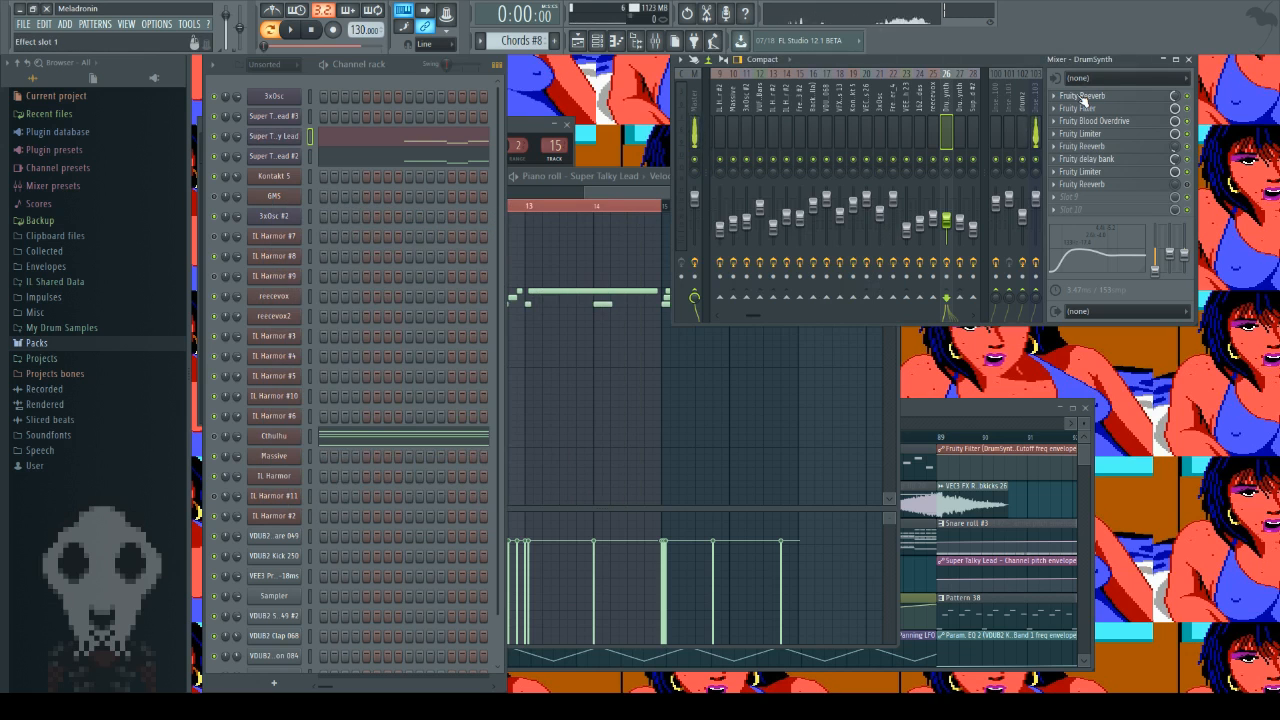
left_click(1083, 97)
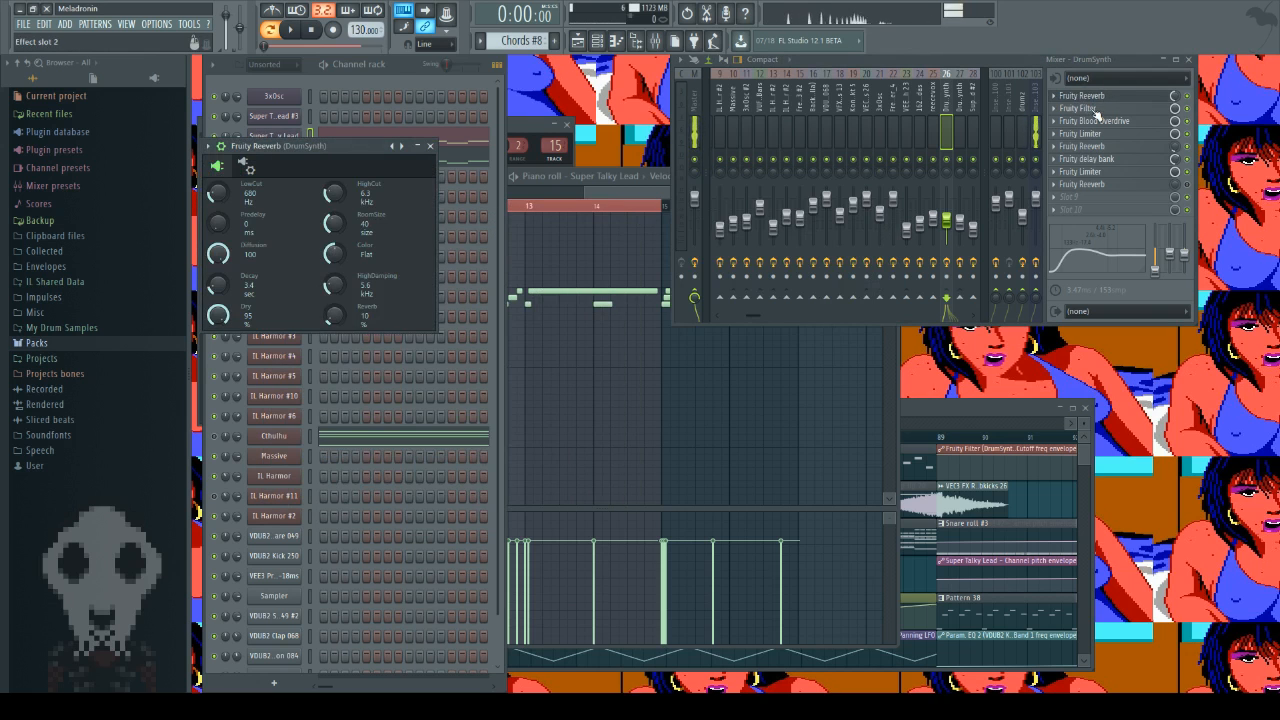
left_click(1096, 112)
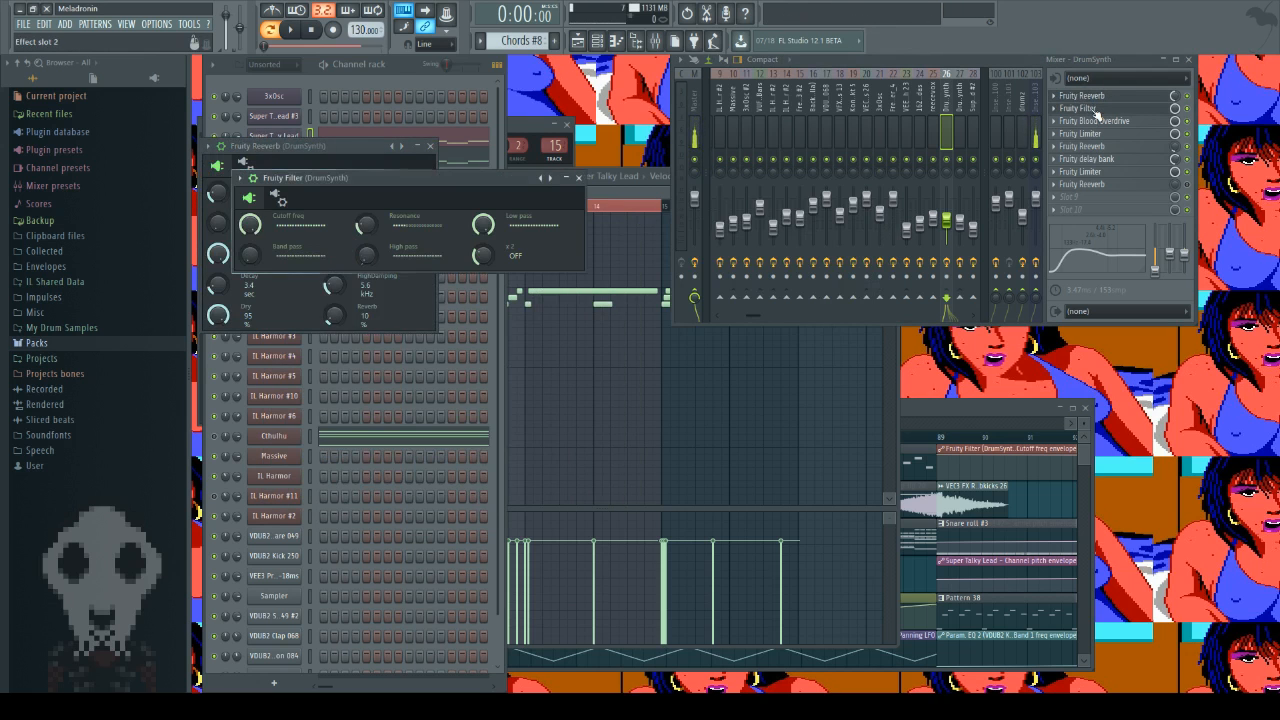
left_click(580, 178)
Step: Play the song from bar 89 in the playlist, skip ahead to about bar 97 and stop playback
left_click(978, 410)
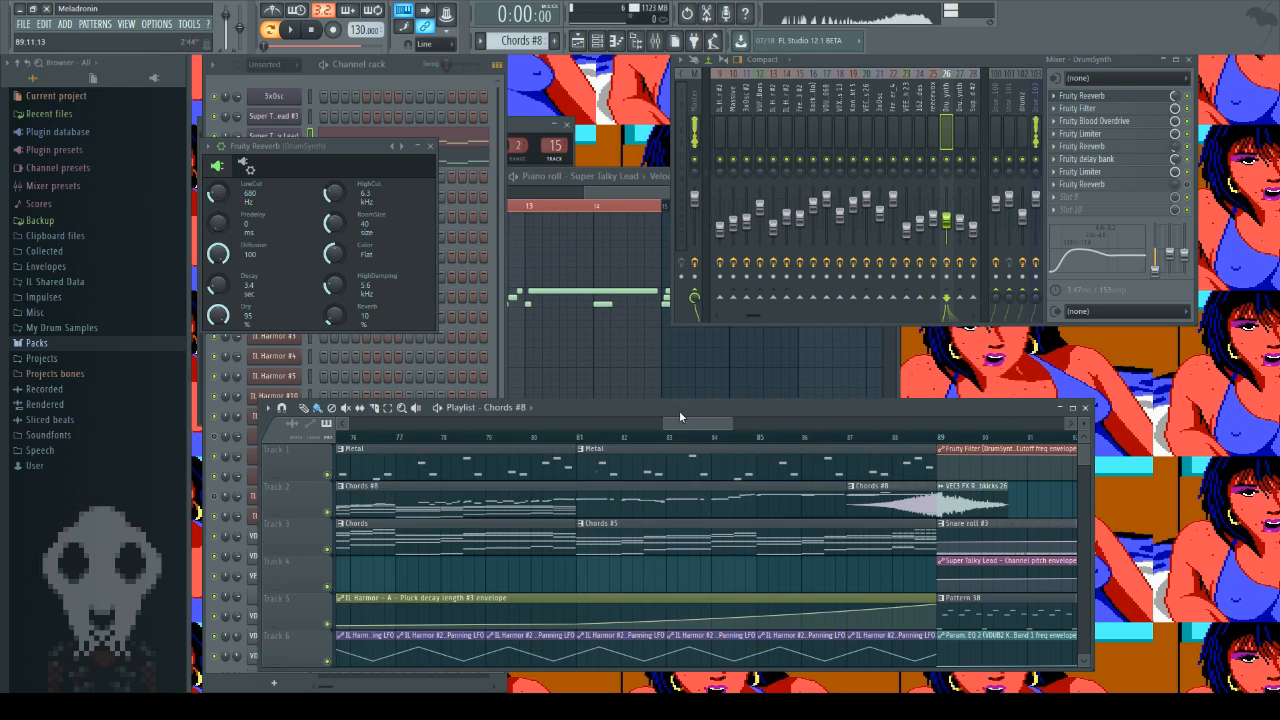
left_click_drag(691, 426, 721, 428)
left_click(292, 30)
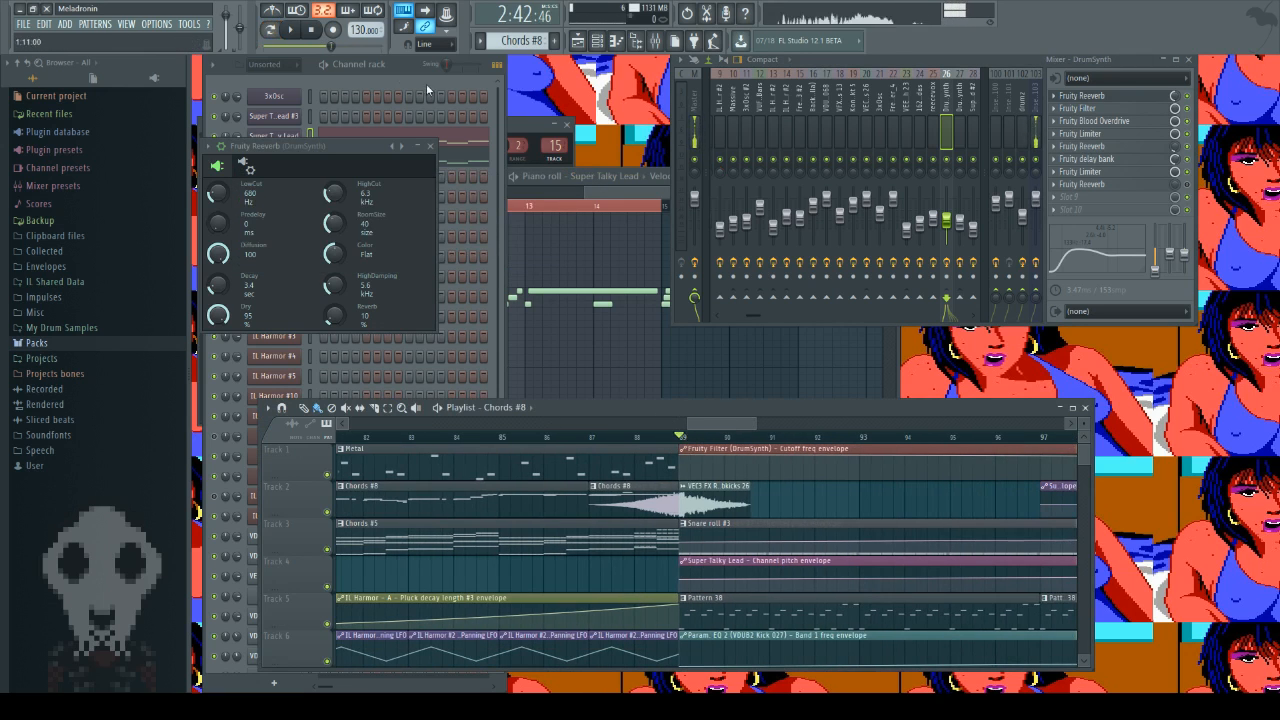
left_click_drag(737, 428, 762, 428)
left_click(762, 436)
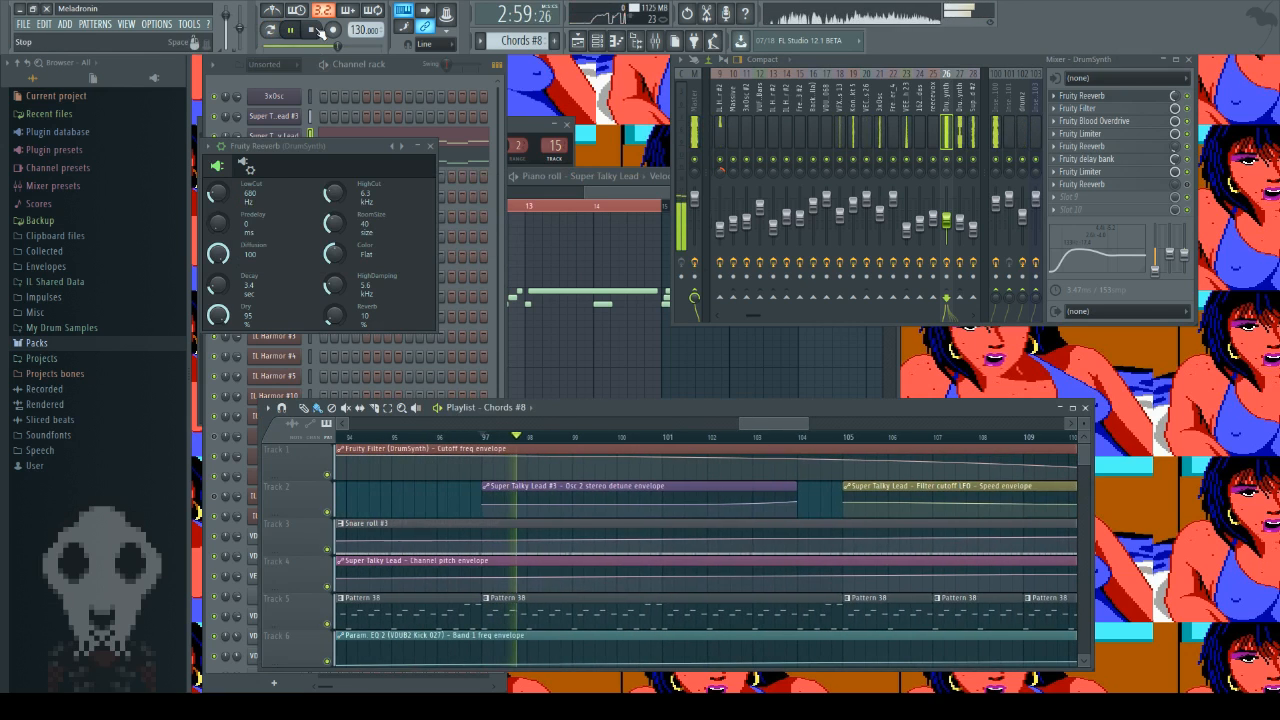
key("space")
left_click(311, 30)
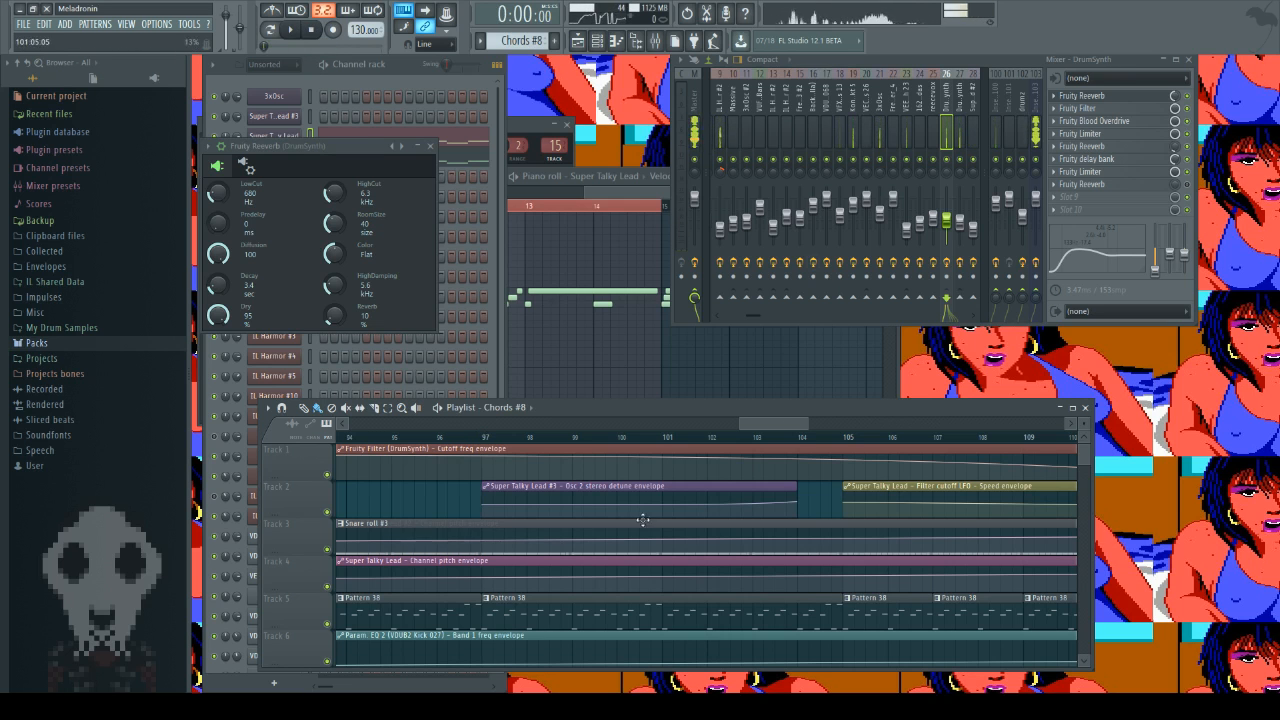
Step: Look over the lead's automation clips, close Fruity Reeverb, and show Fruity Blood Overdrive over the reopened Super Talky Lead generator
scroll(834, 534, "down", 2)
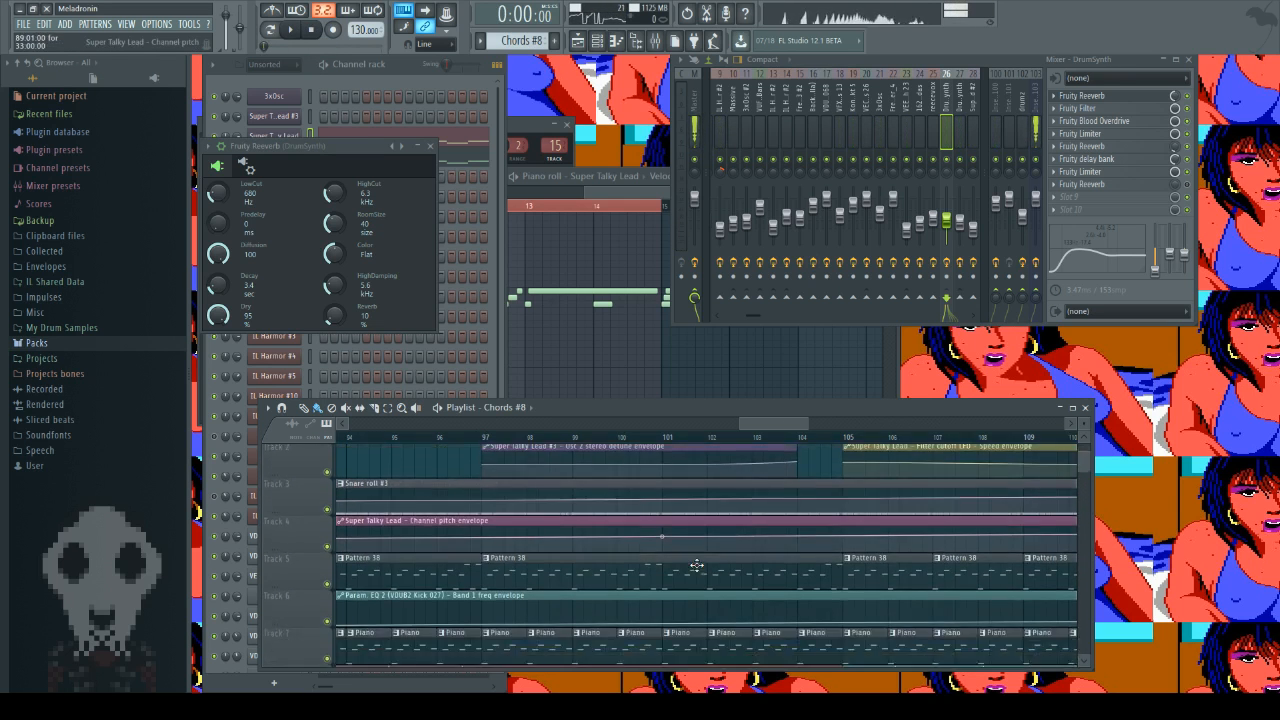
scroll(706, 442, "up", 2)
left_click(430, 146)
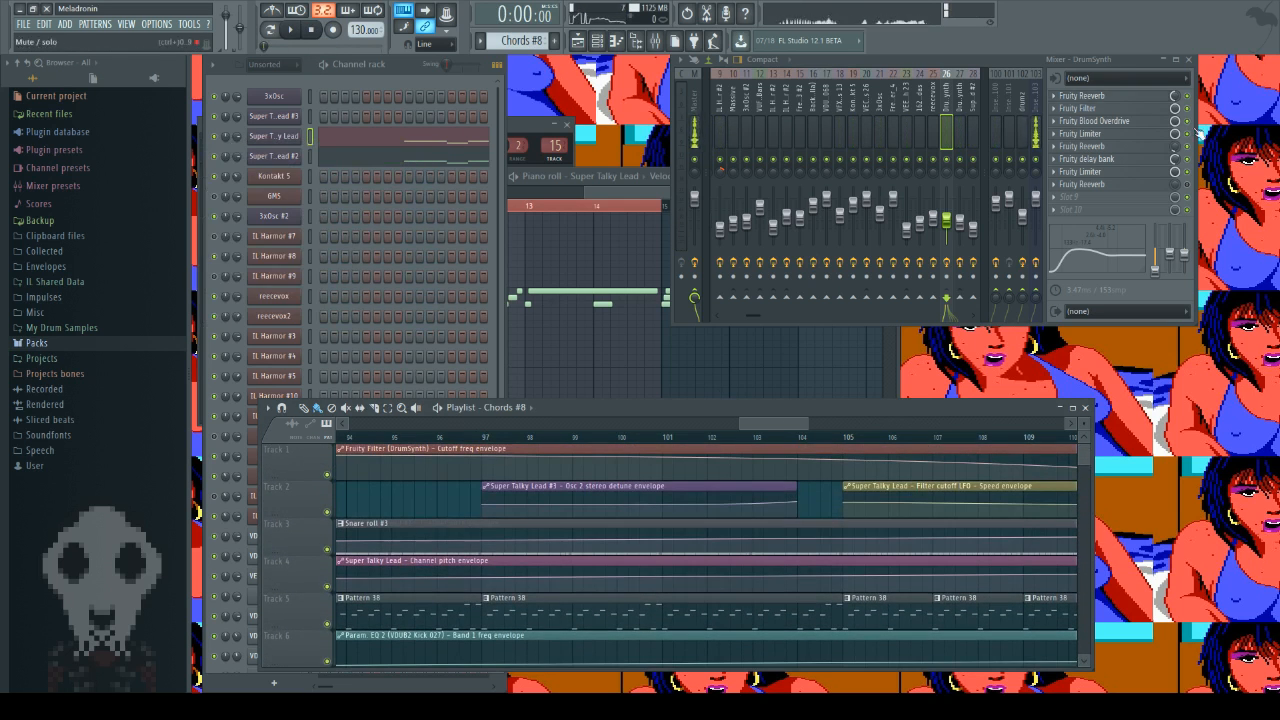
left_click(1106, 121)
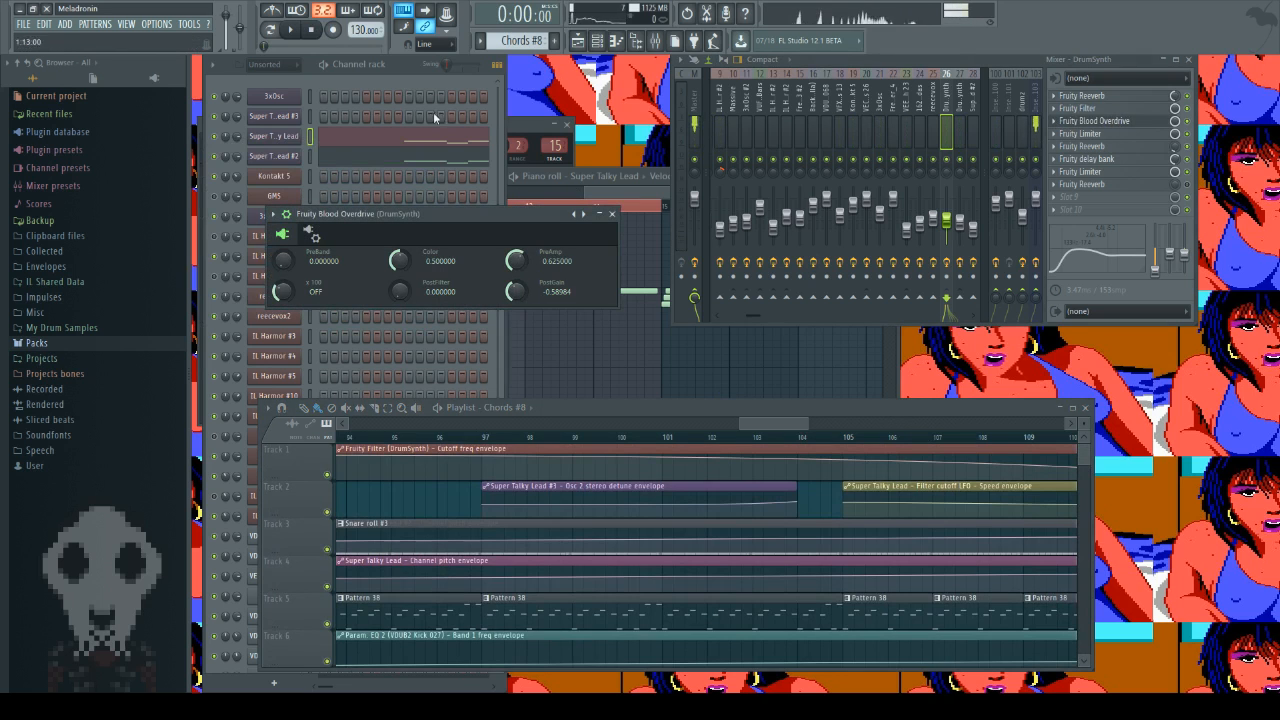
left_click(274, 138)
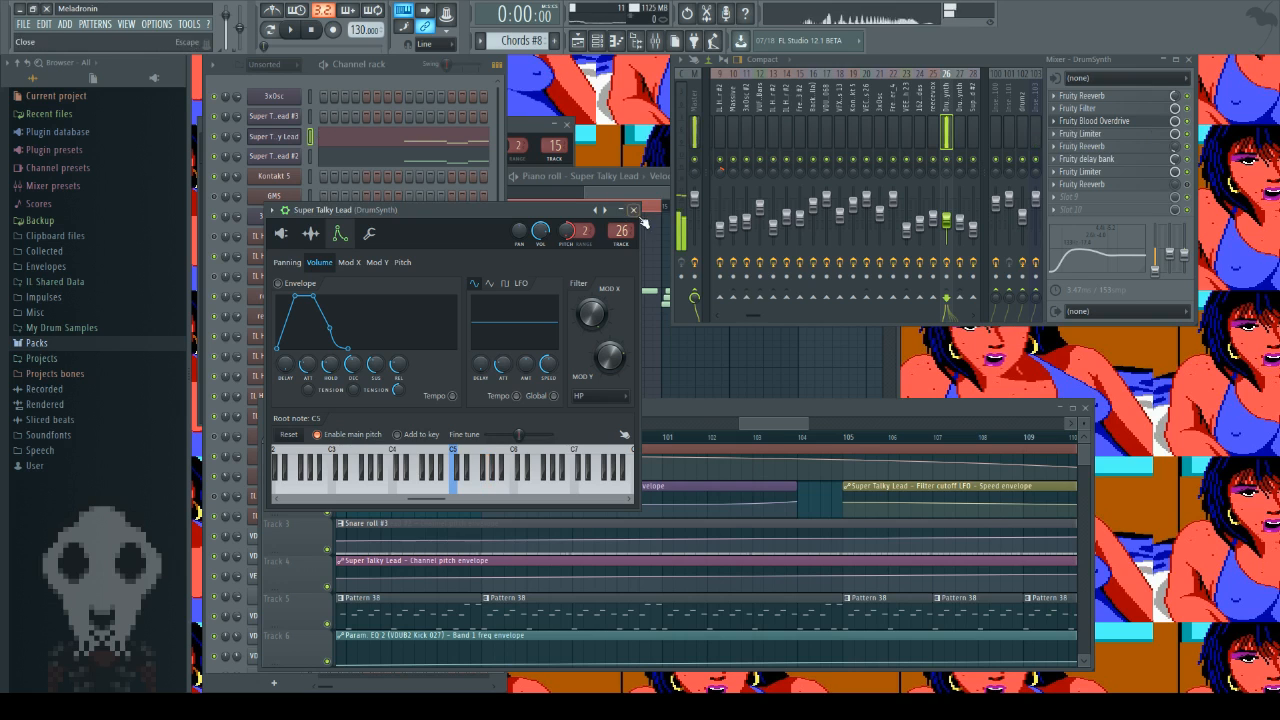
left_click(1150, 120)
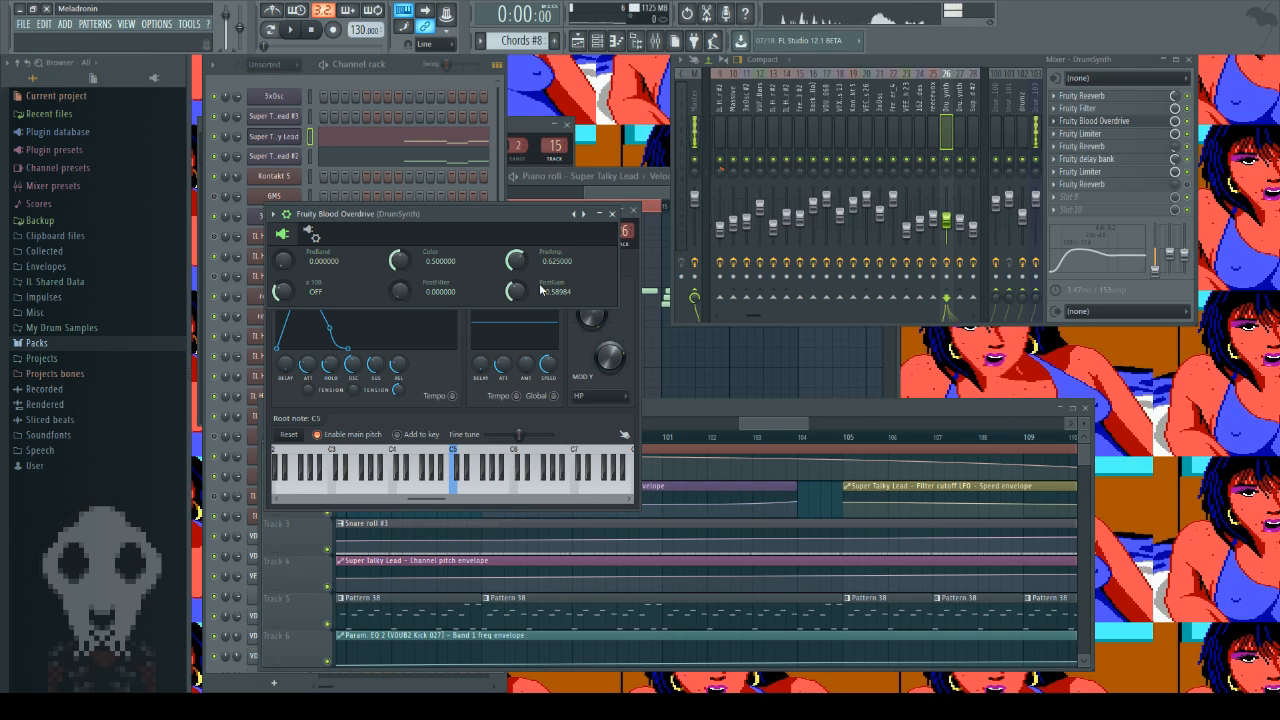
Step: Toggle Fruity Blood Overdrive's bypass on the DrumSynth mixer track and play a run of notes on the lead to hear the difference
left_click(1188, 123)
key("b")
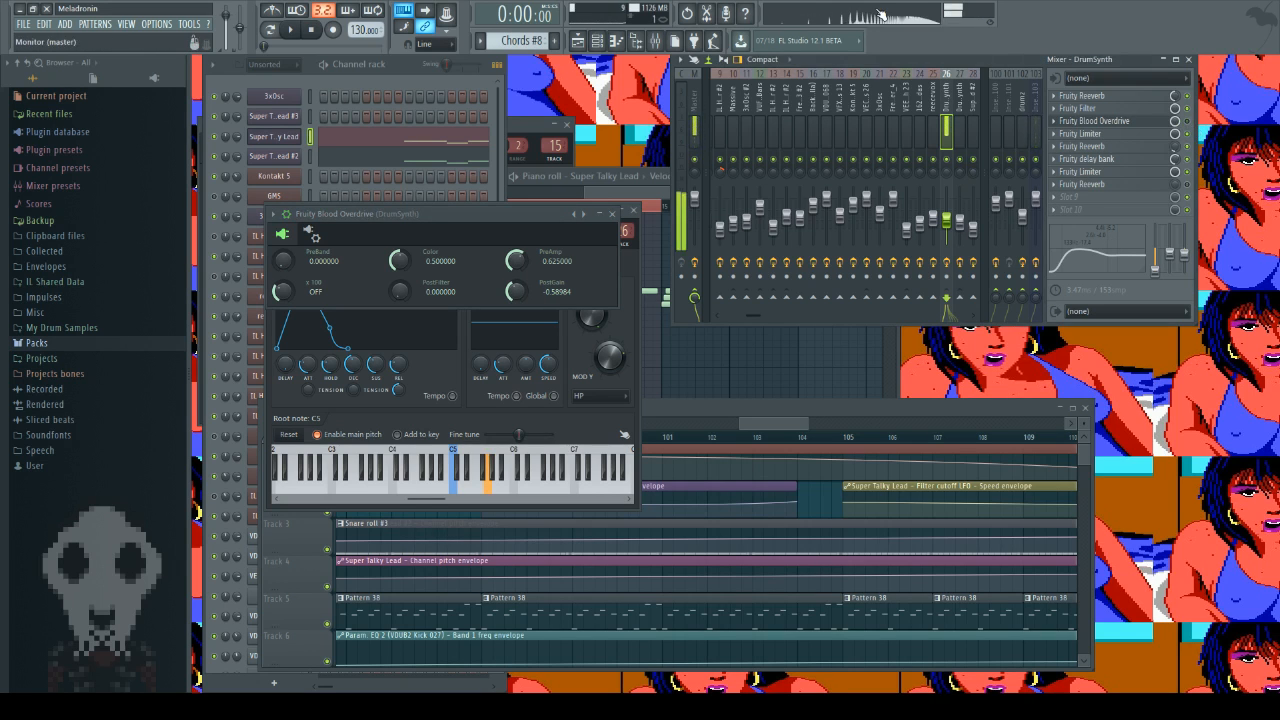
key("w")
key("e")
key("w")
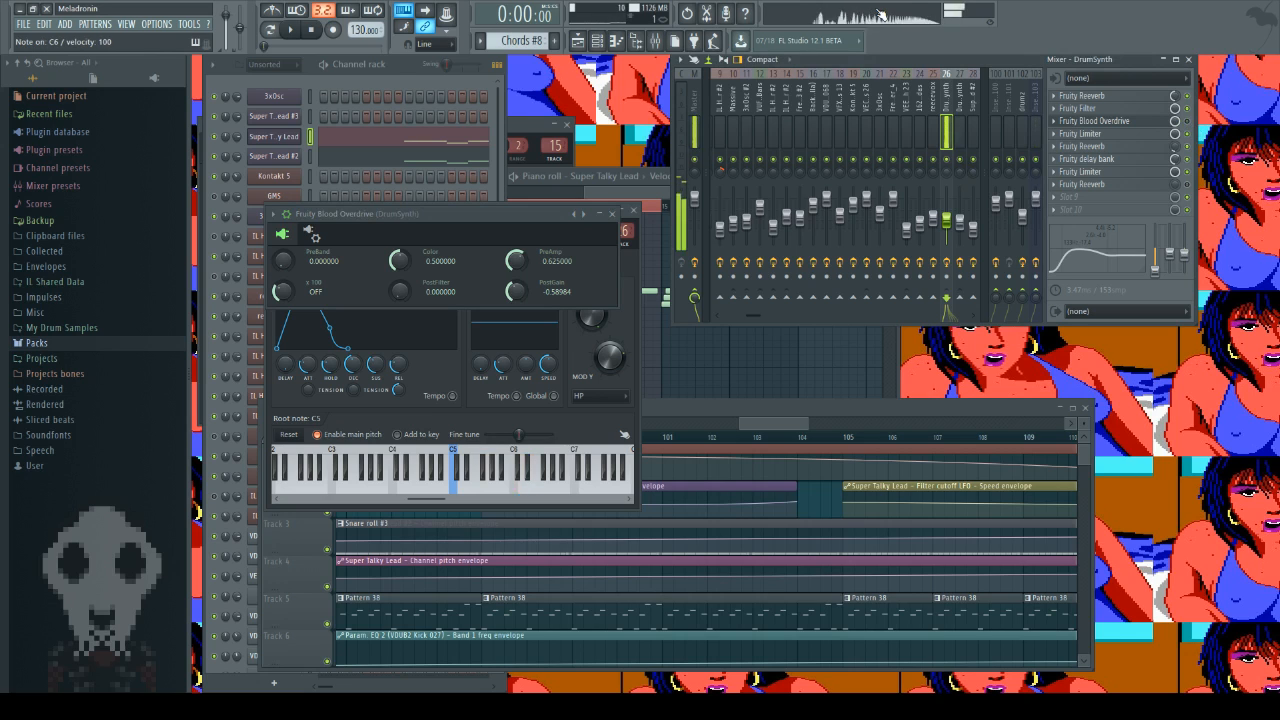
key("q")
key("m")
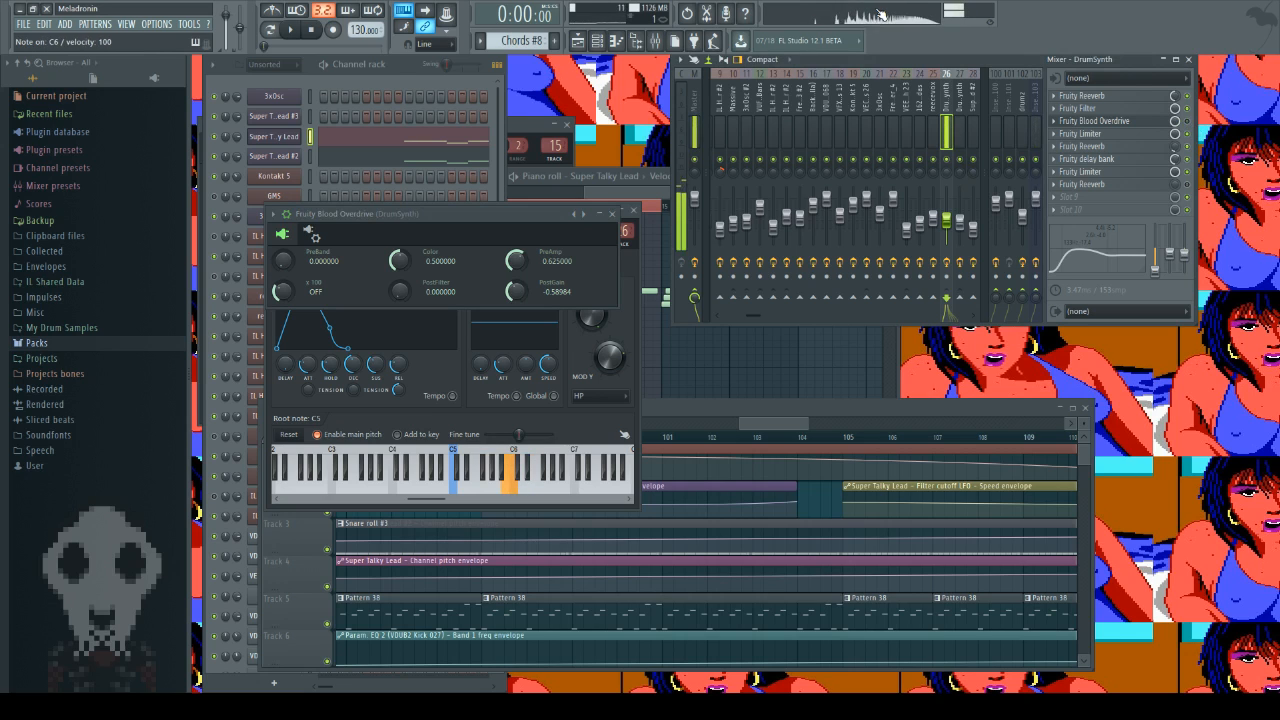
key("n")
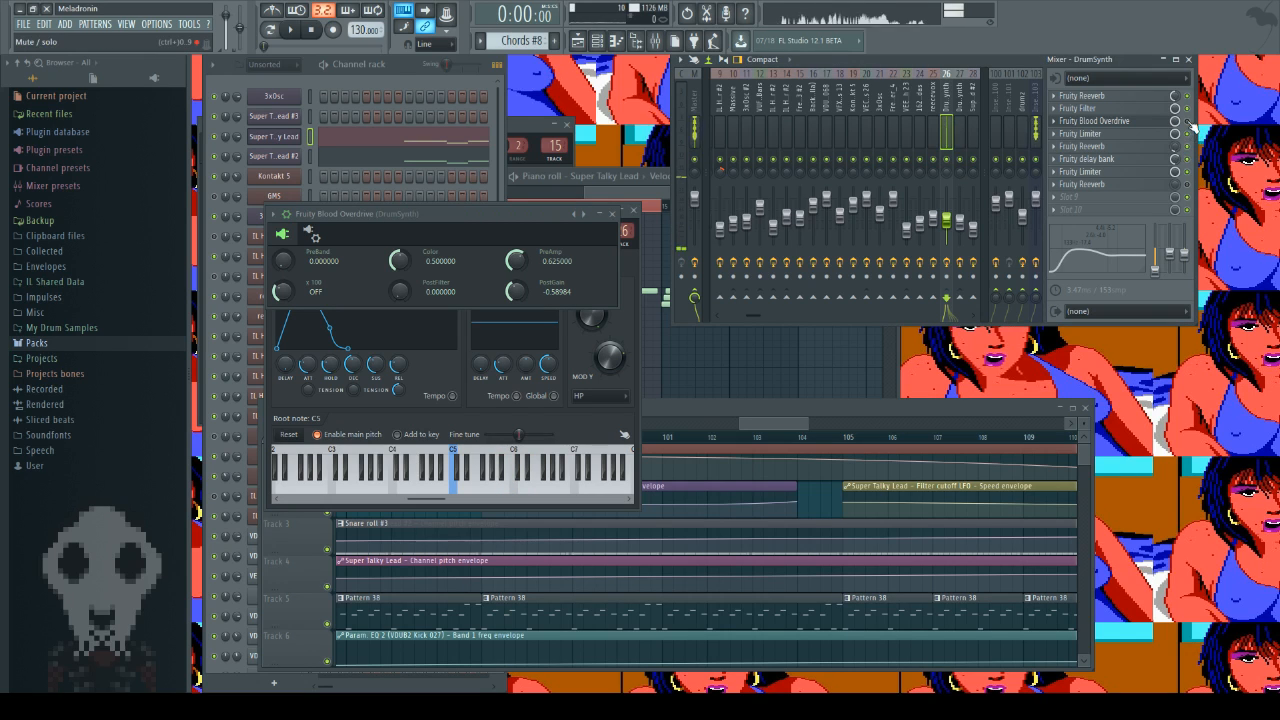
Step: Play the lead's notes again for comparison and close the Fruity Blood Overdrive window
key("q")
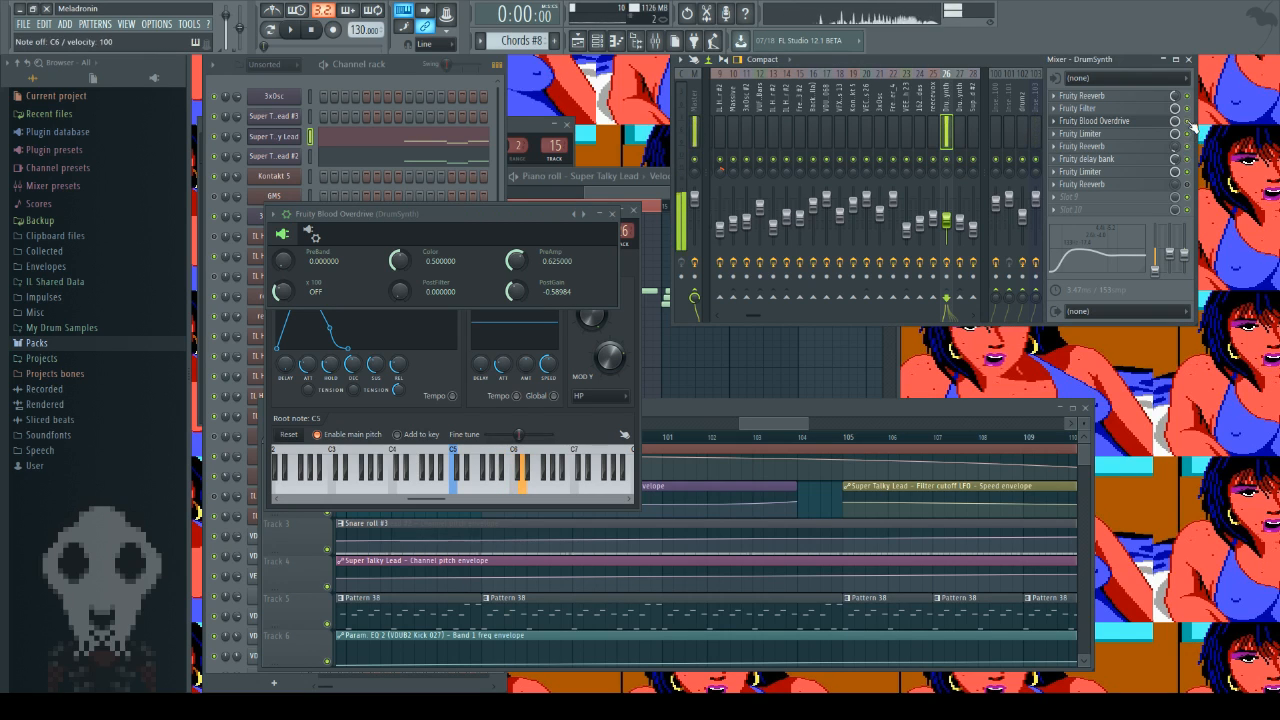
key("m")
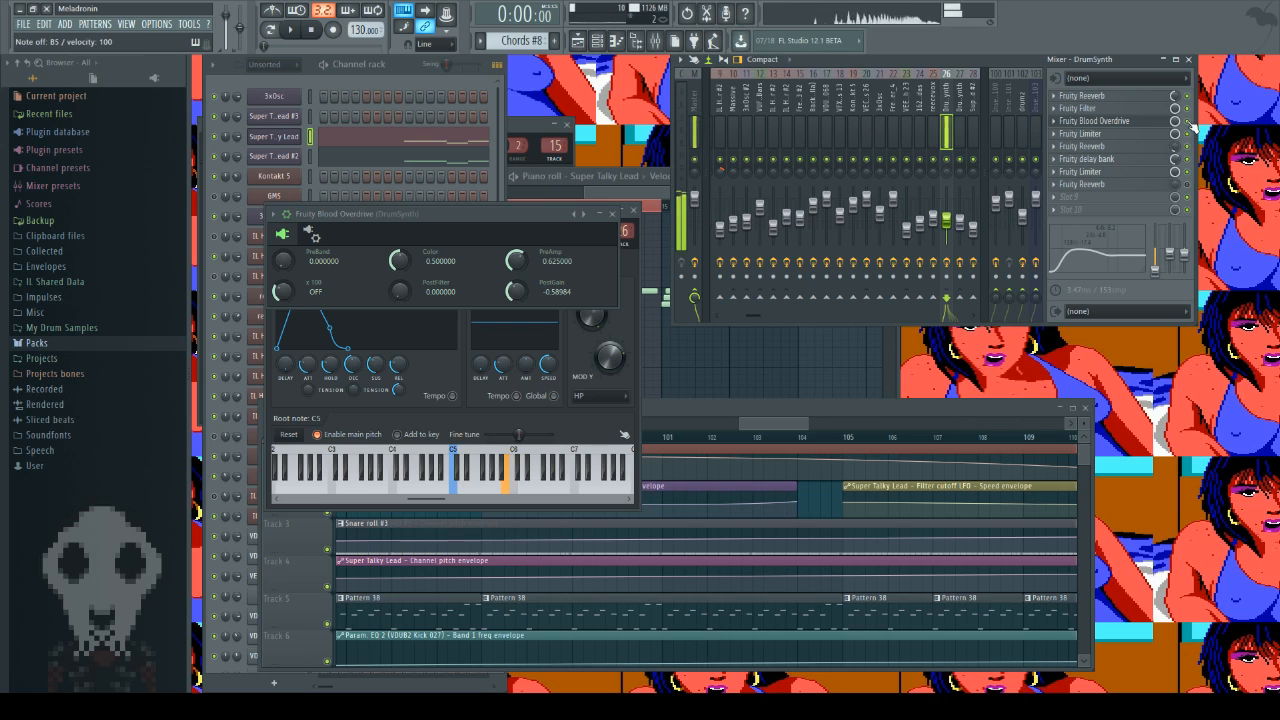
key("n")
key("b")
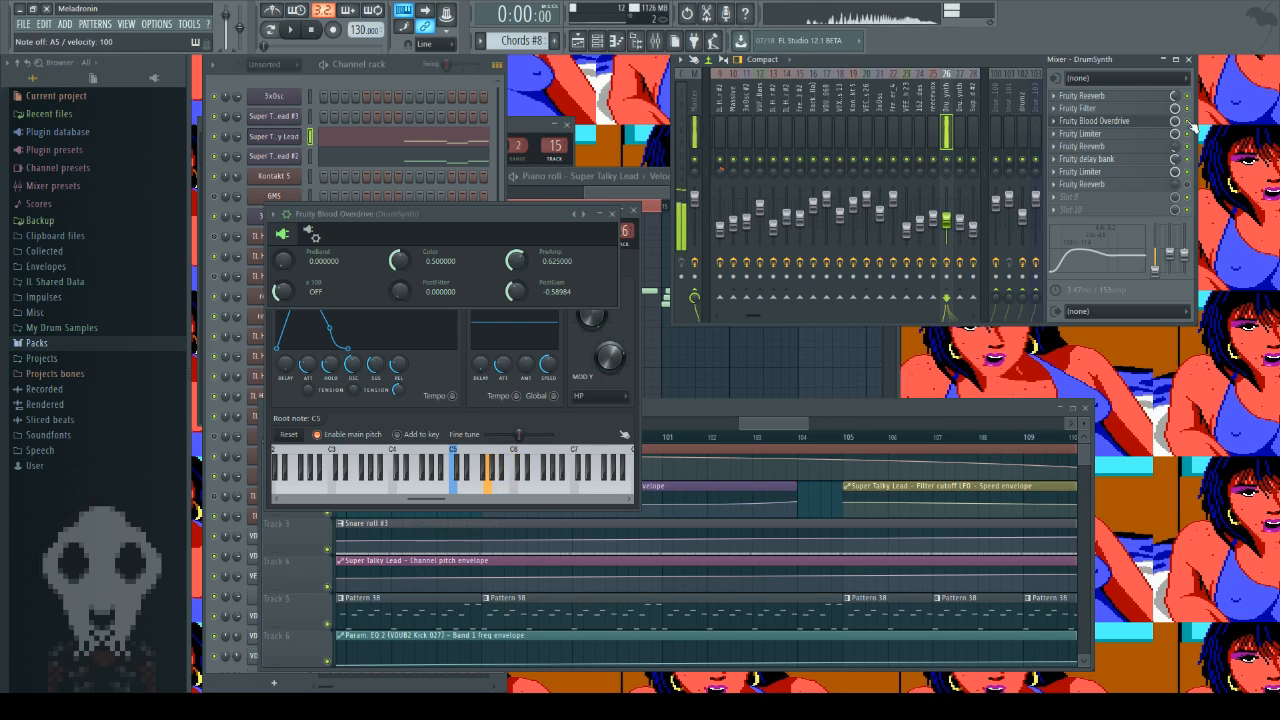
key("n")
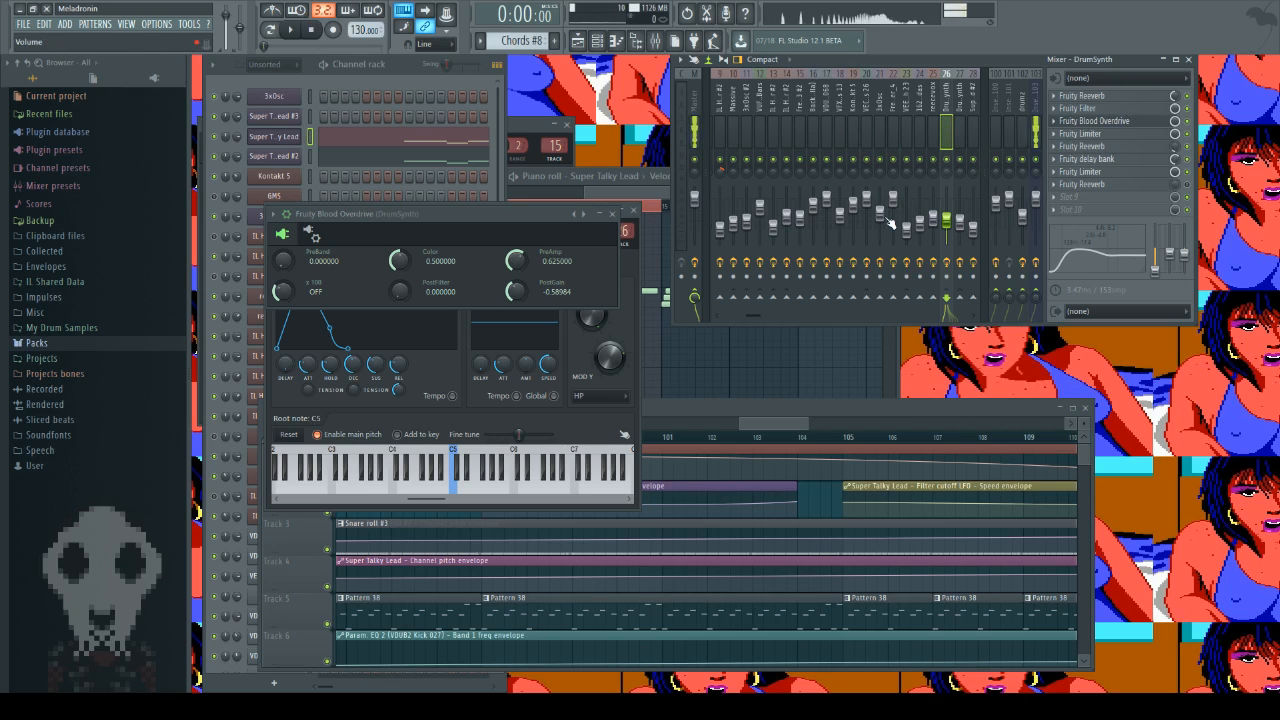
left_click(612, 215)
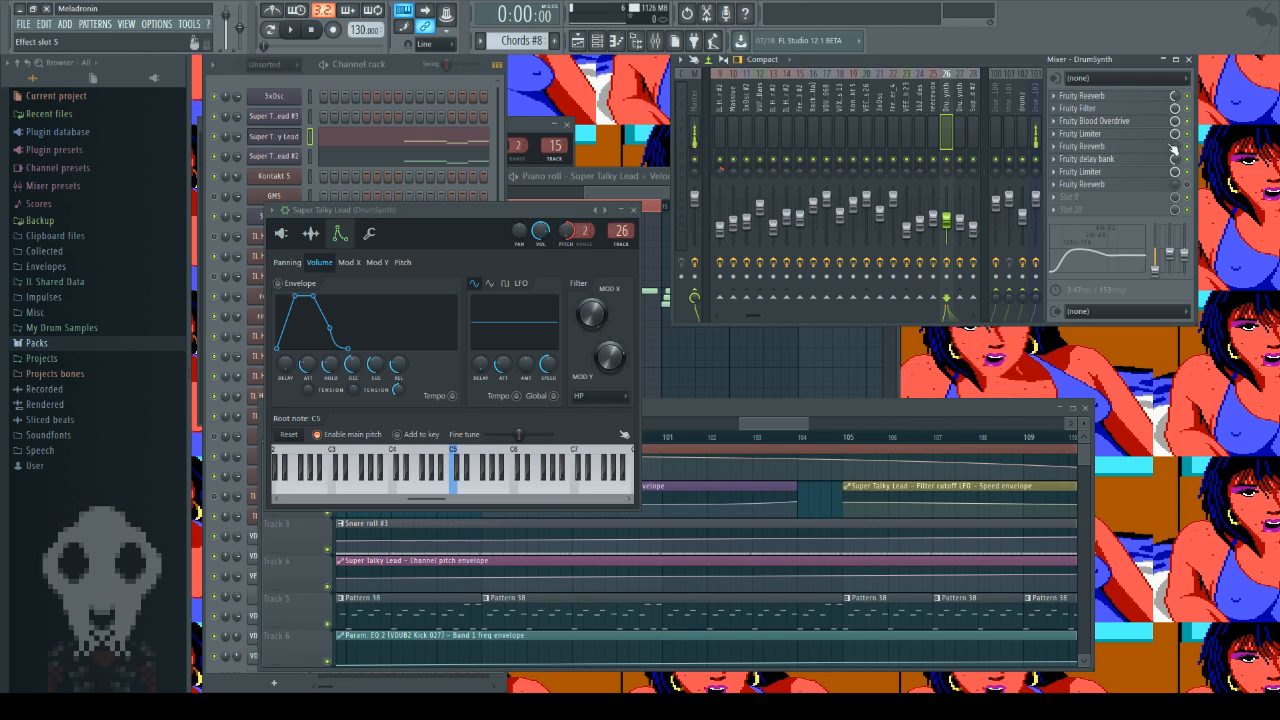
Step: Inspect the first Fruity Limiter and the Fruity Reeverb in effect slot 5 of the DrumSynth track, closing each one
left_click(1142, 136)
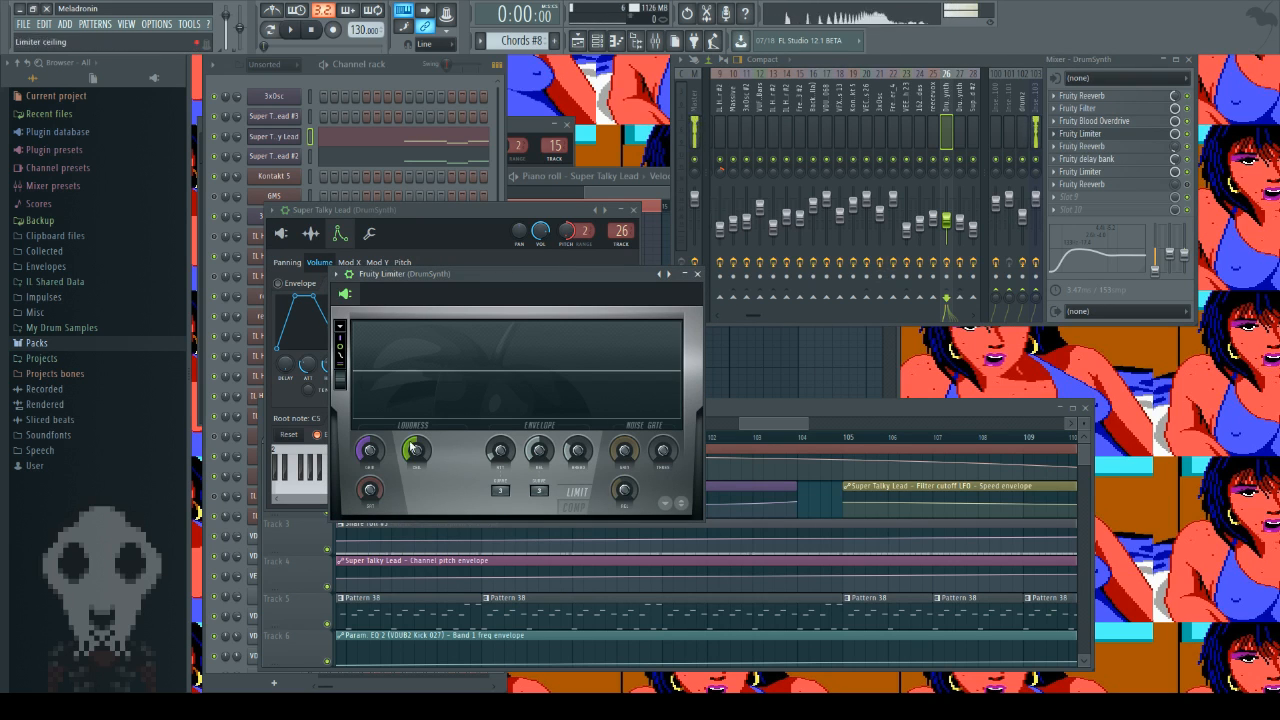
left_click(698, 273)
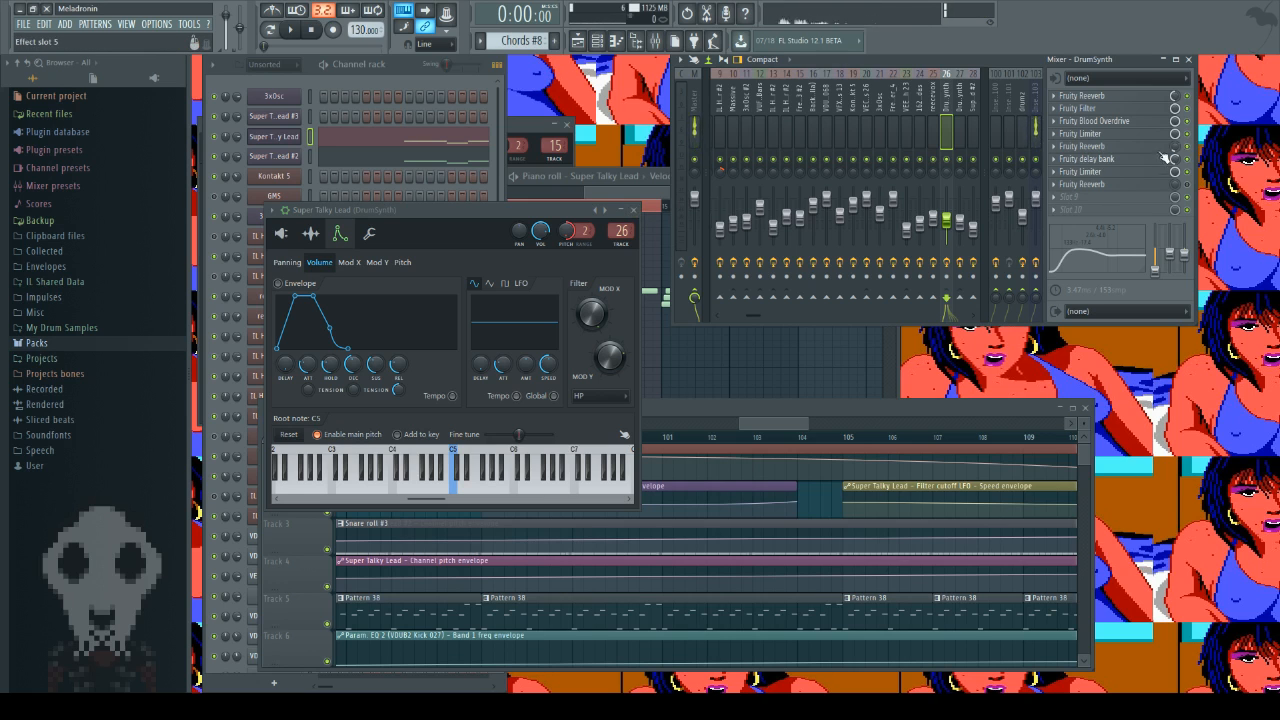
left_click(1100, 147)
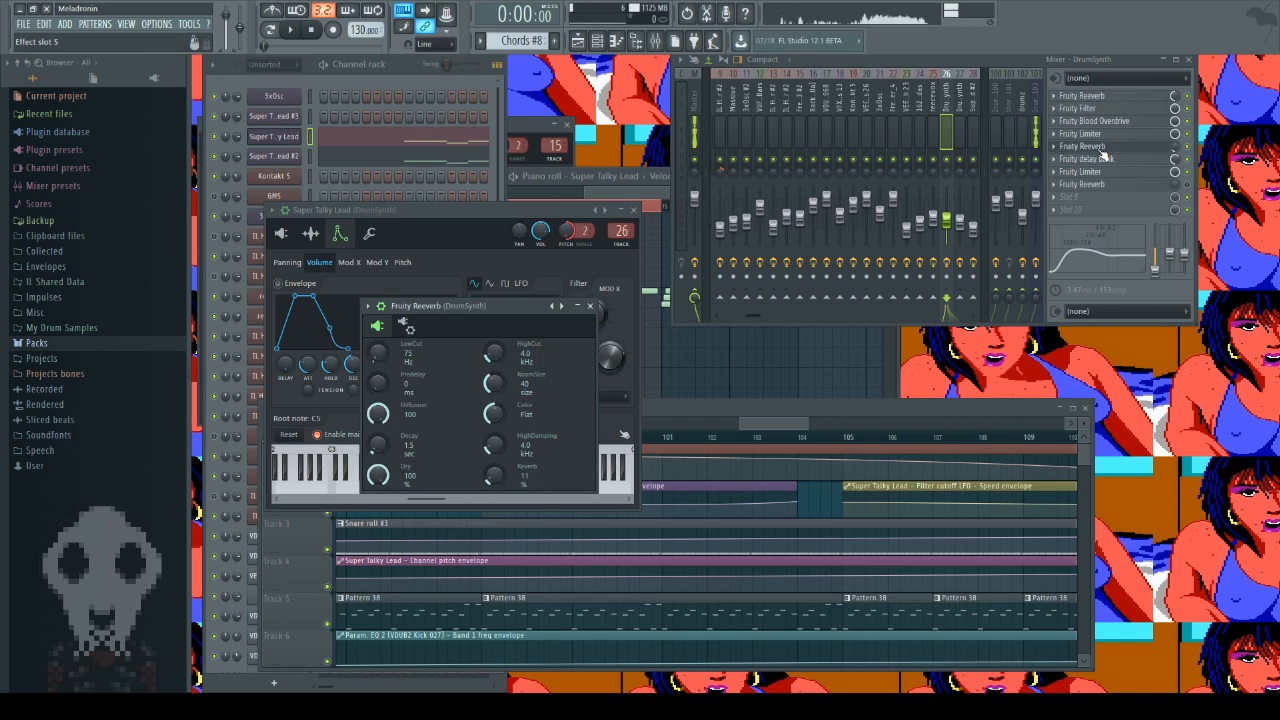
left_click(1102, 151)
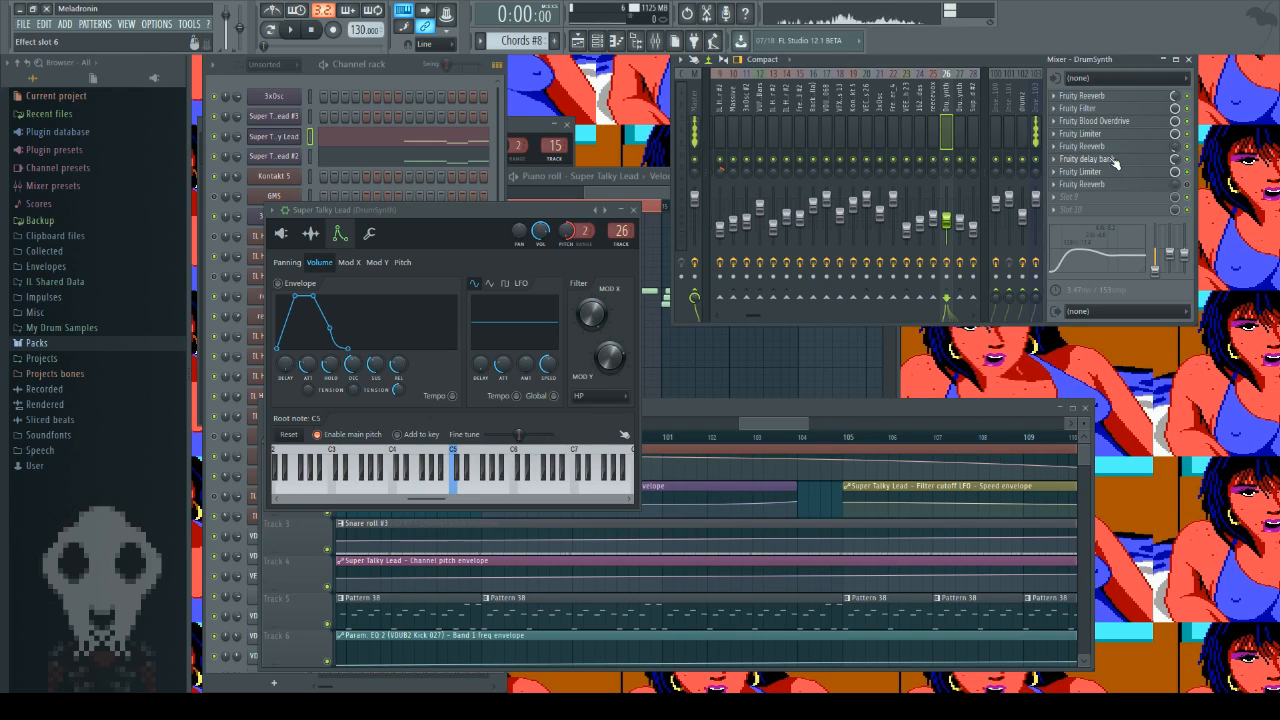
Step: Inspect Fruity delay bank and the second Fruity Limiter on the DrumSynth track, and close the Super Talky Lead generator
left_click(1113, 162)
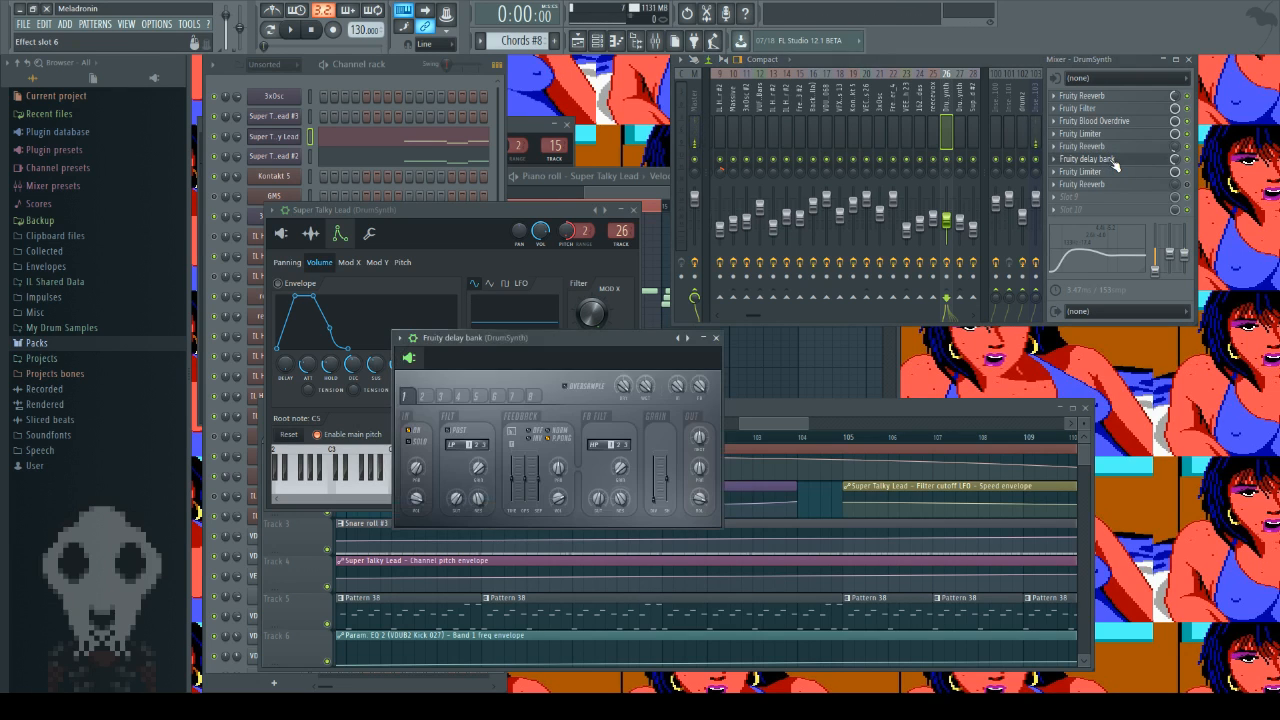
left_click(716, 339)
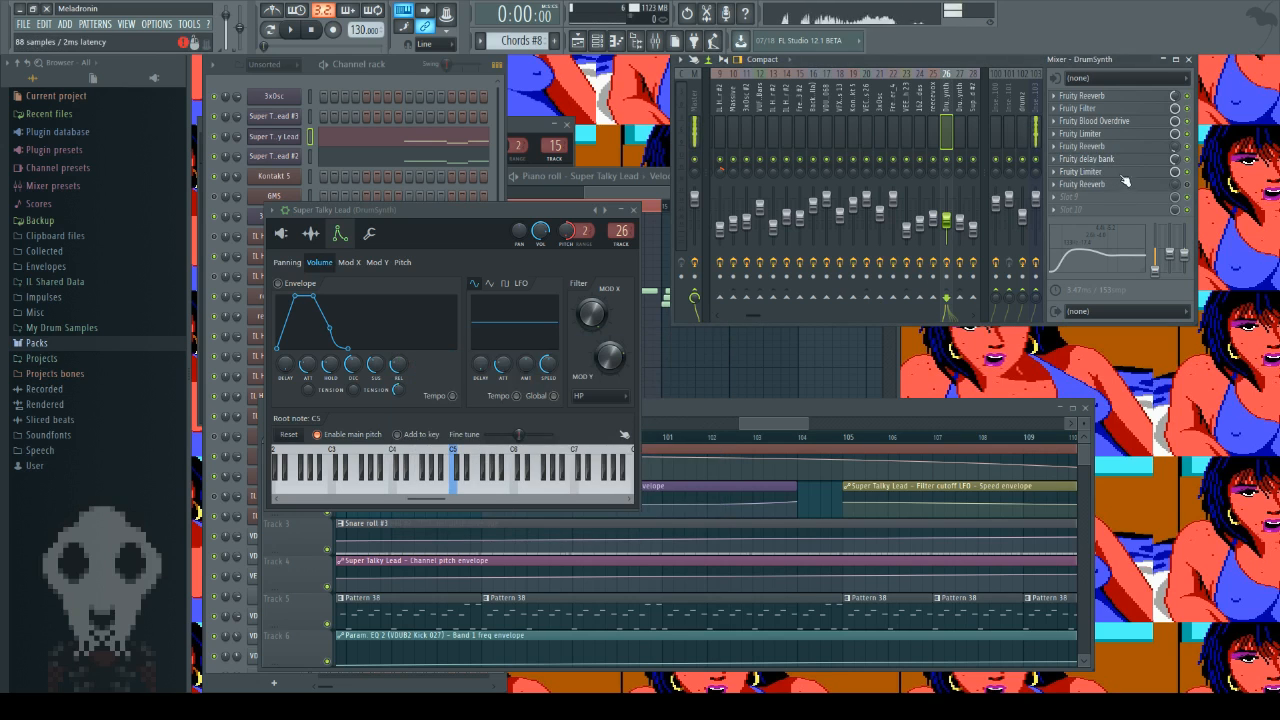
left_click(1080, 171)
left_click(793, 369)
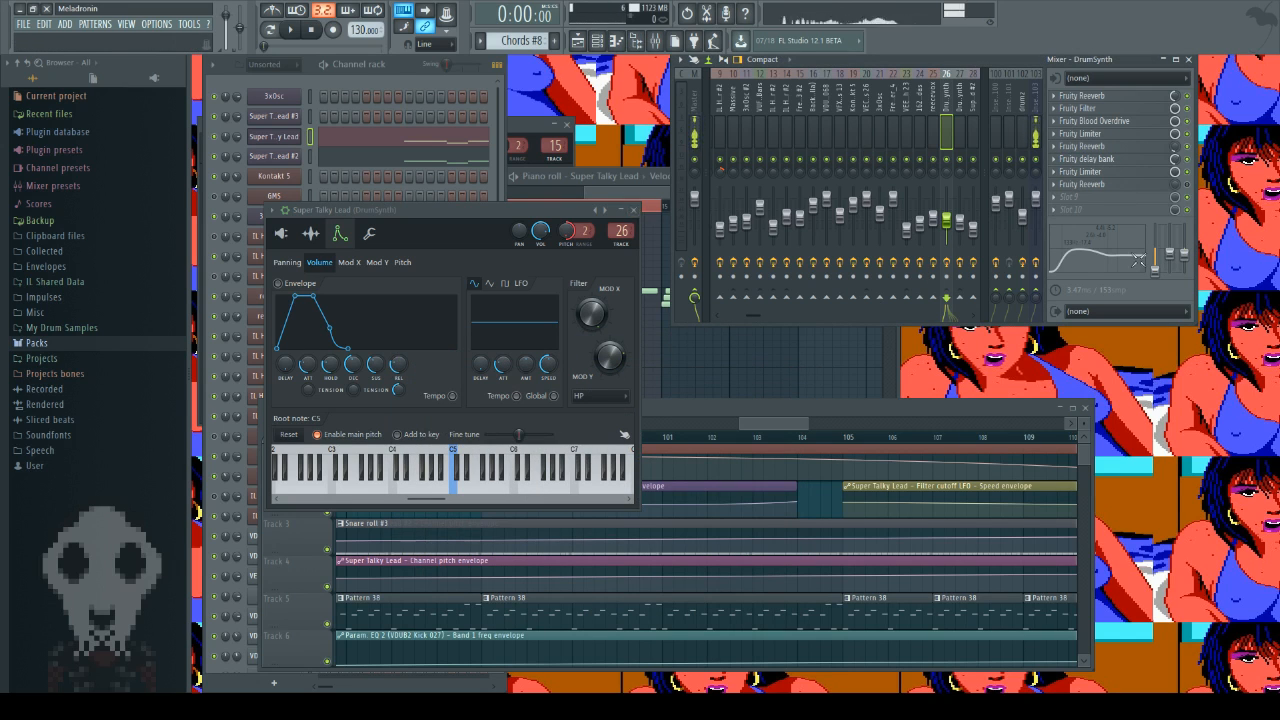
left_click(633, 211)
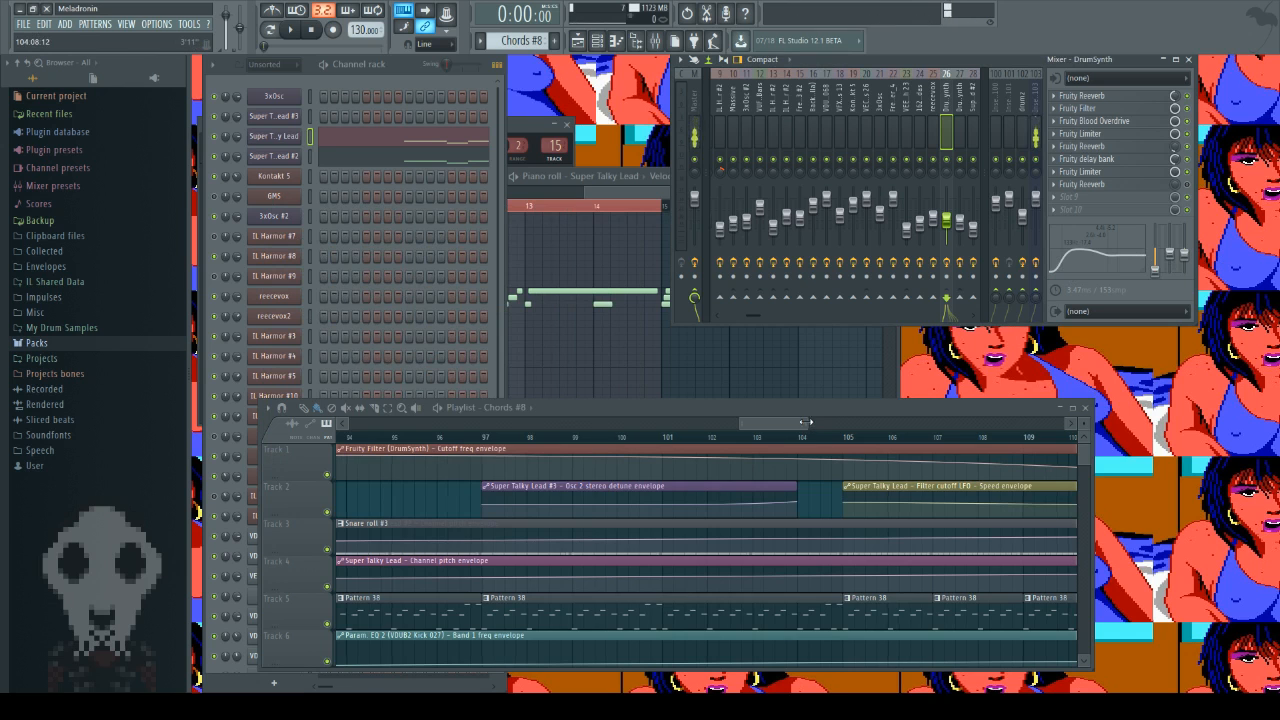
Step: Look over the build-up before bar 121 in the playlist and inspect the channel settings of the "A drone thing" clip on track 9
left_click_drag(807, 422, 932, 422)
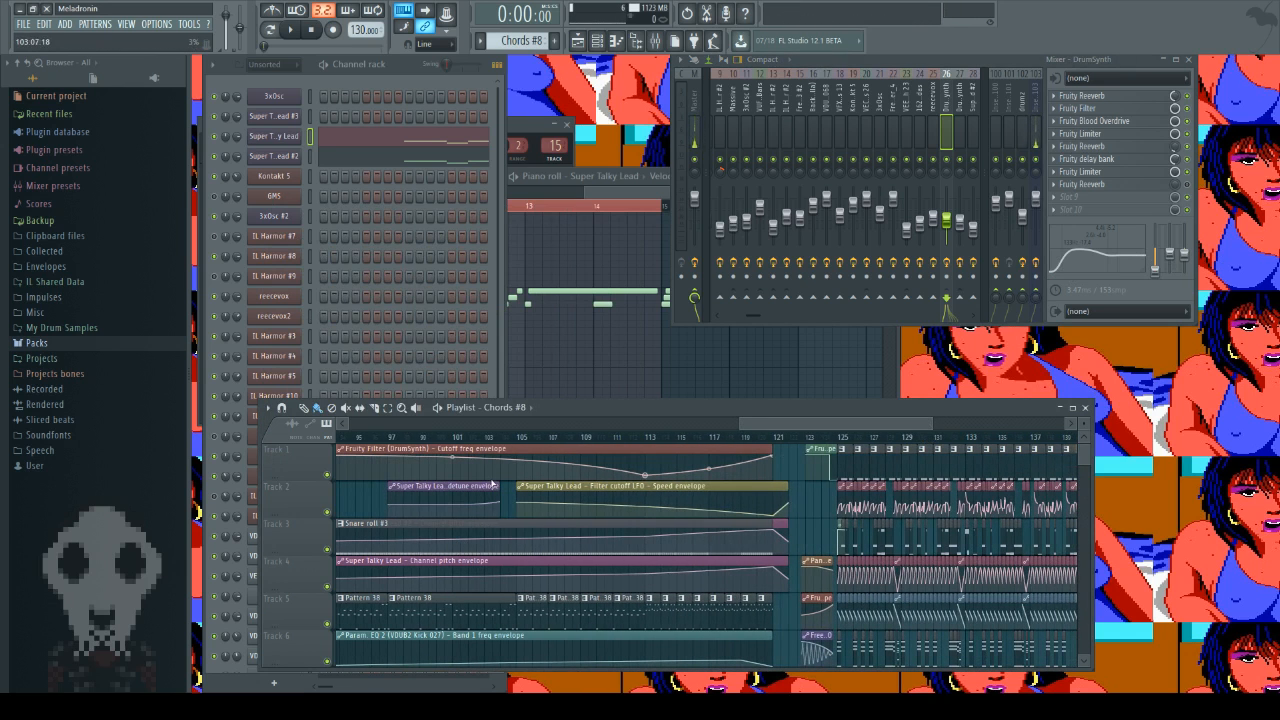
scroll(478, 481, "down", 4)
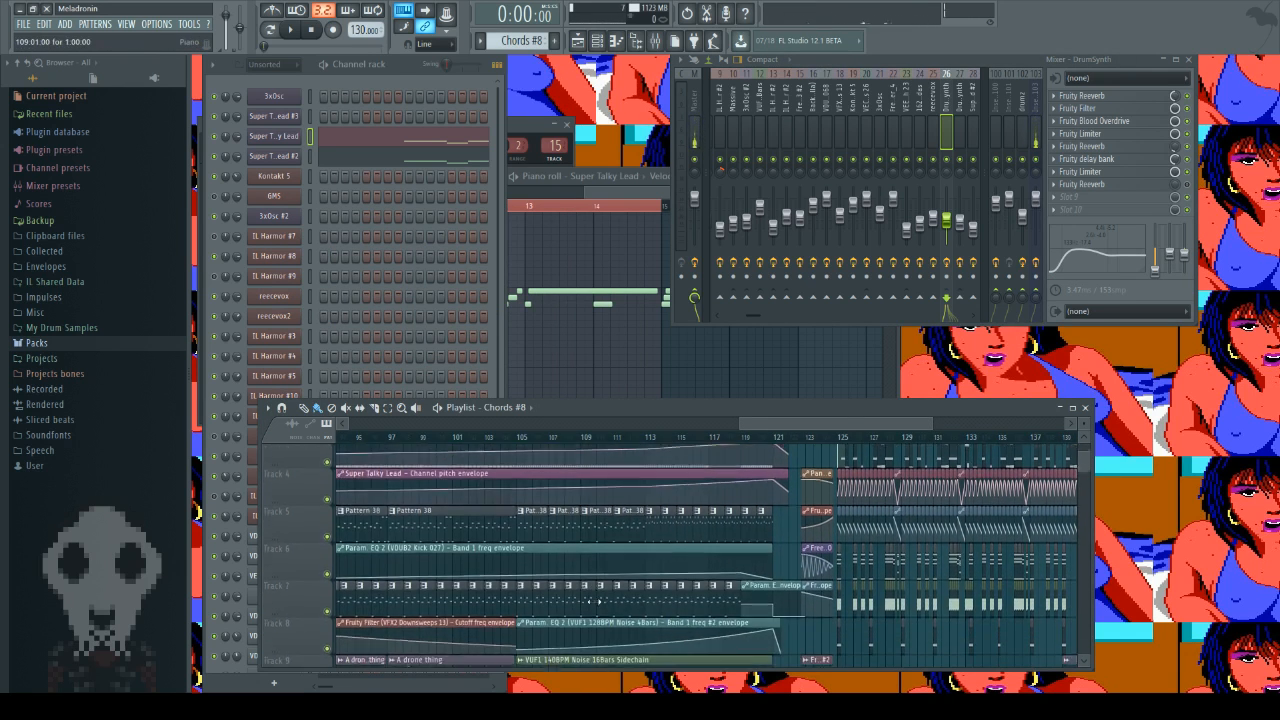
scroll(584, 609, "down", 3)
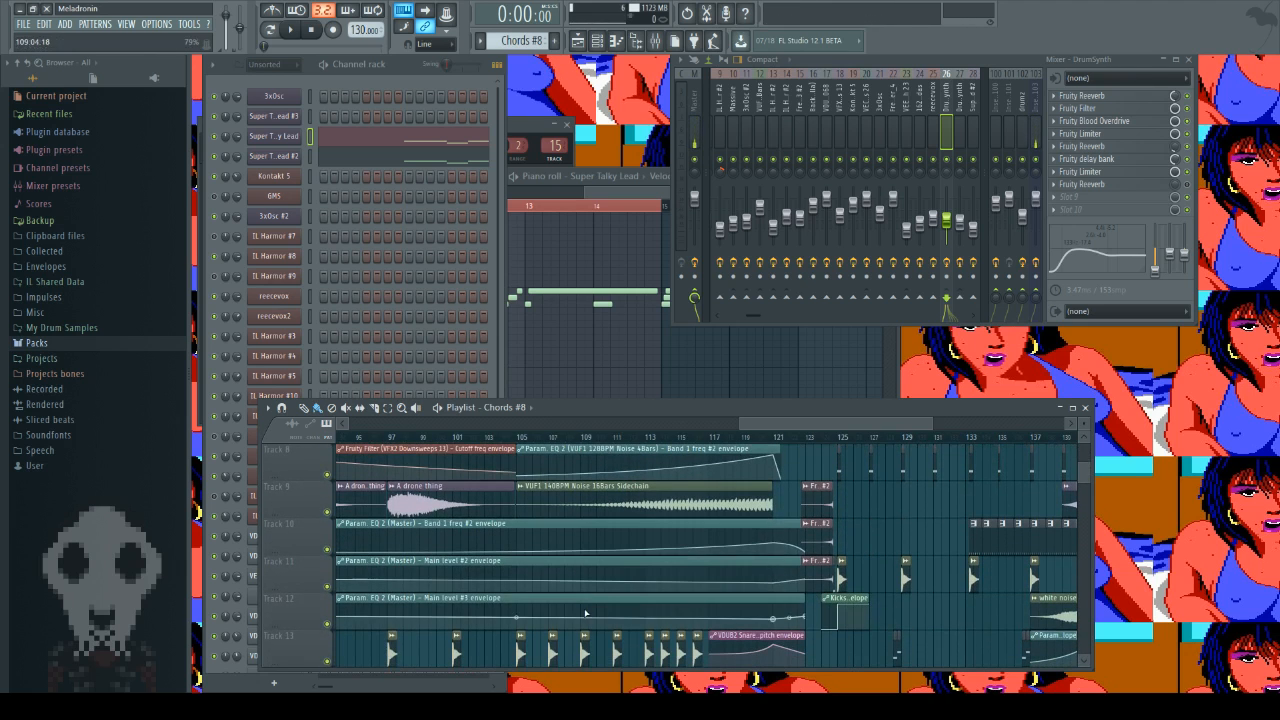
double_click(435, 508)
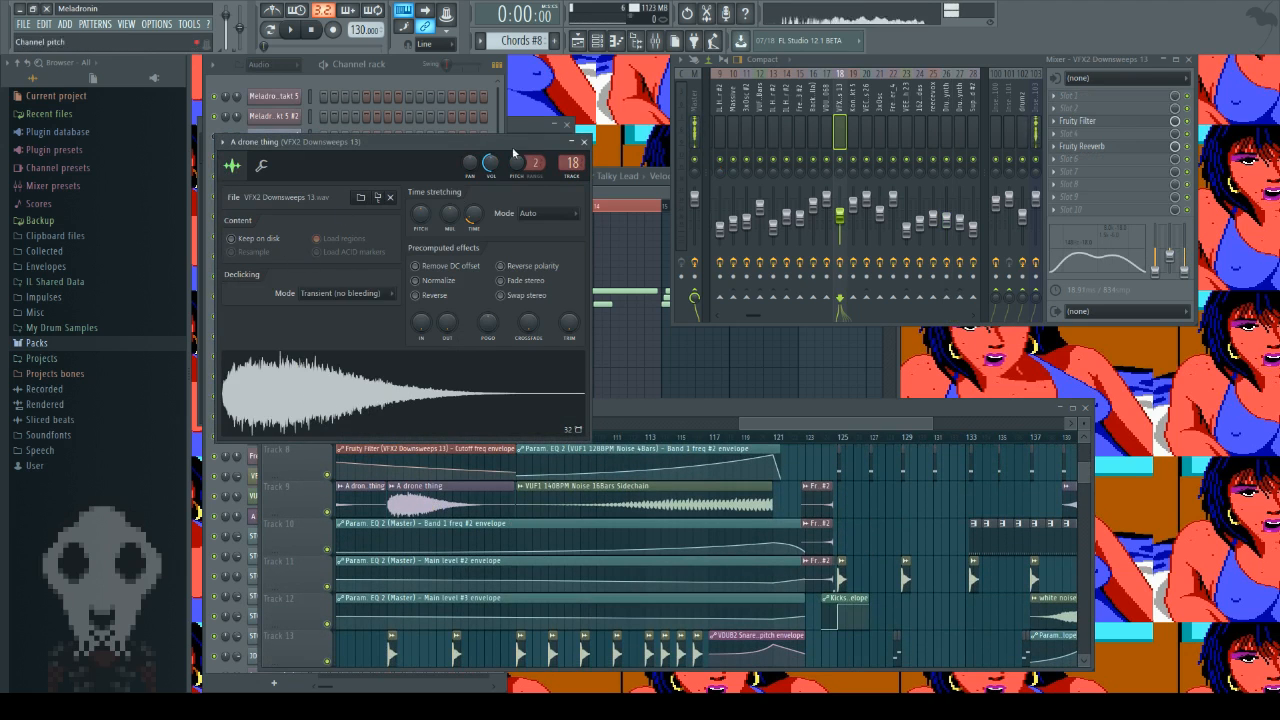
left_click(584, 141)
Step: Examine the build-up's clips on playlist tracks 13 to 29 and the section starting at bar 125 on the upper tracks
scroll(736, 588, "down", 4)
scroll(736, 588, "down", 7)
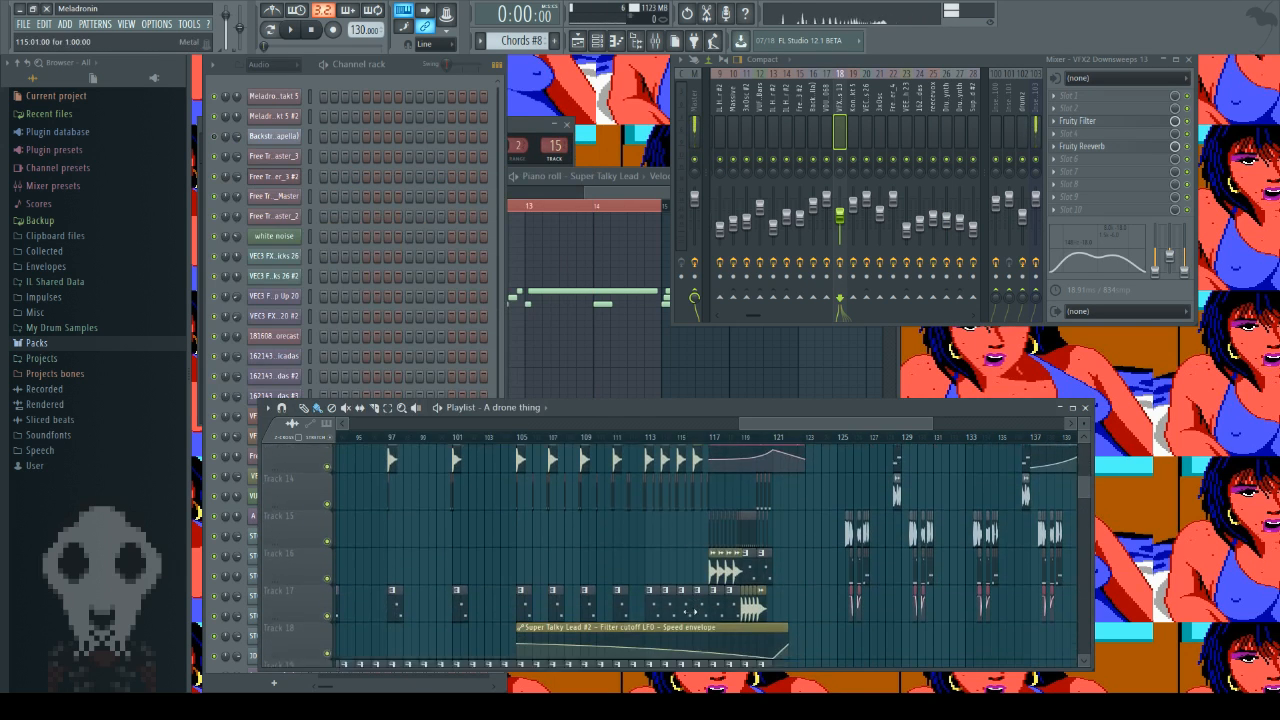
scroll(690, 615, "down", 6)
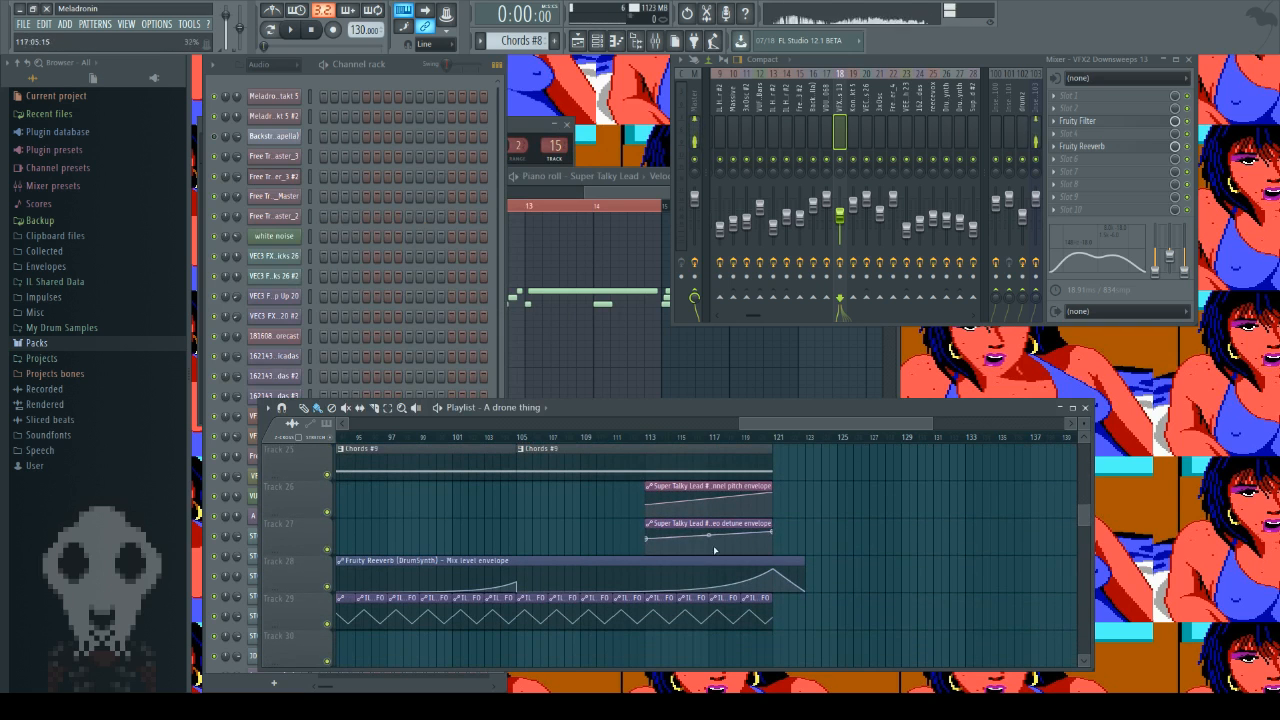
scroll(725, 600, "up", 4)
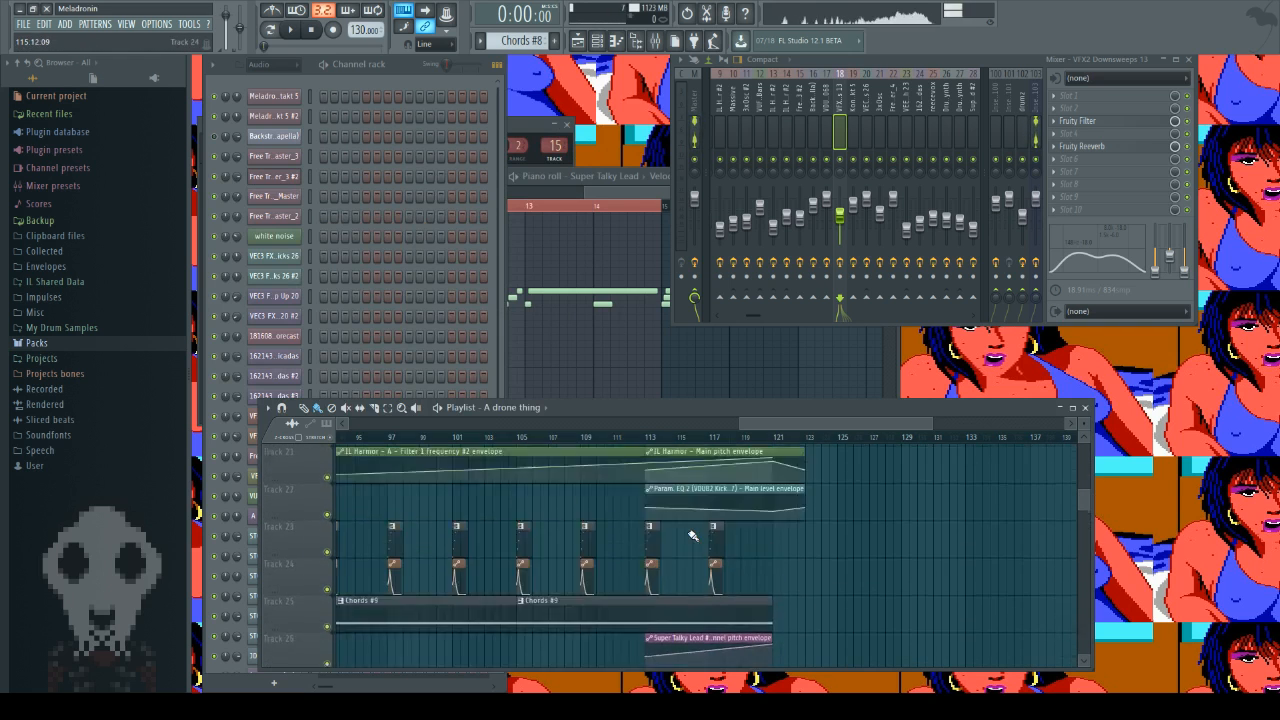
scroll(692, 536, "up", 13)
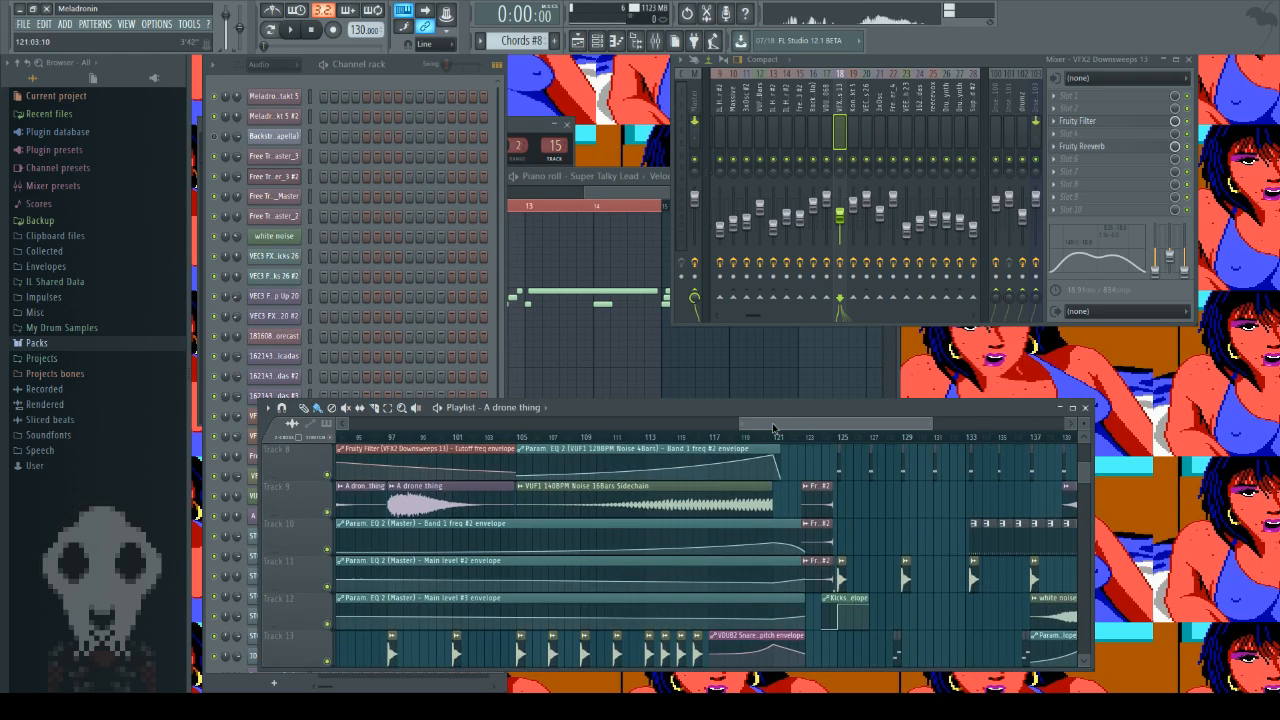
left_click_drag(773, 428, 833, 428)
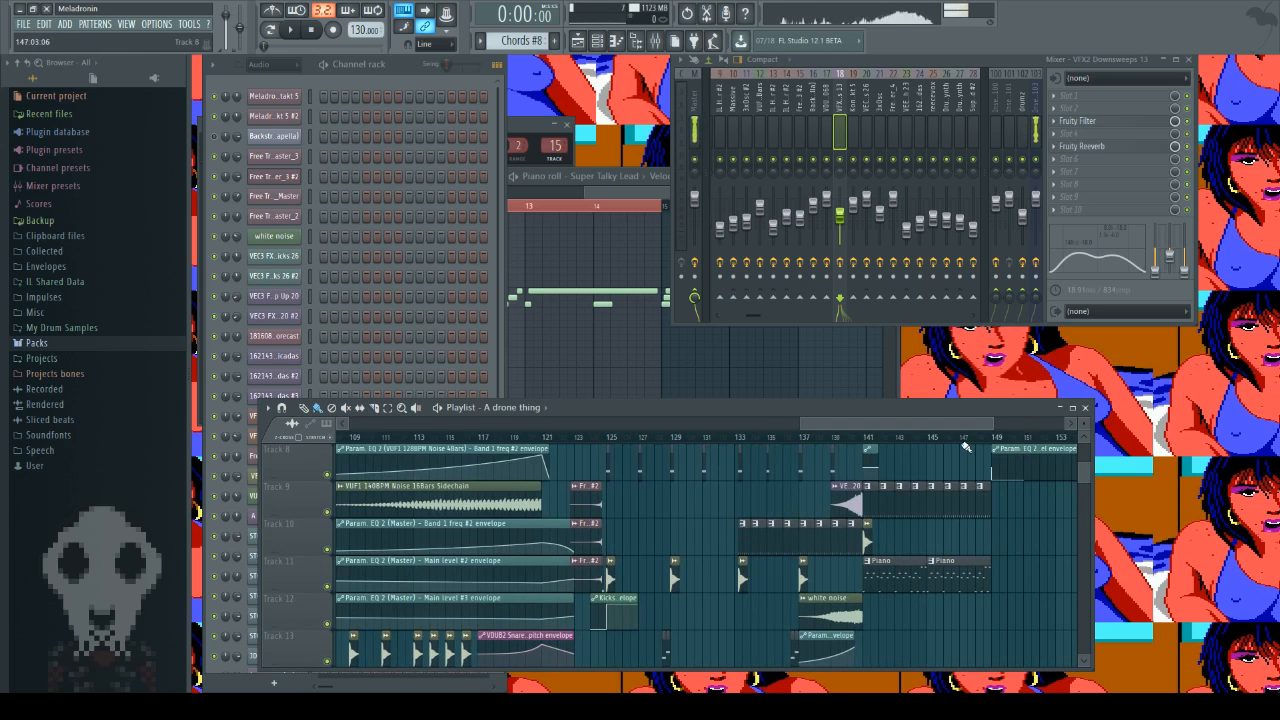
scroll(854, 426, "up", 3)
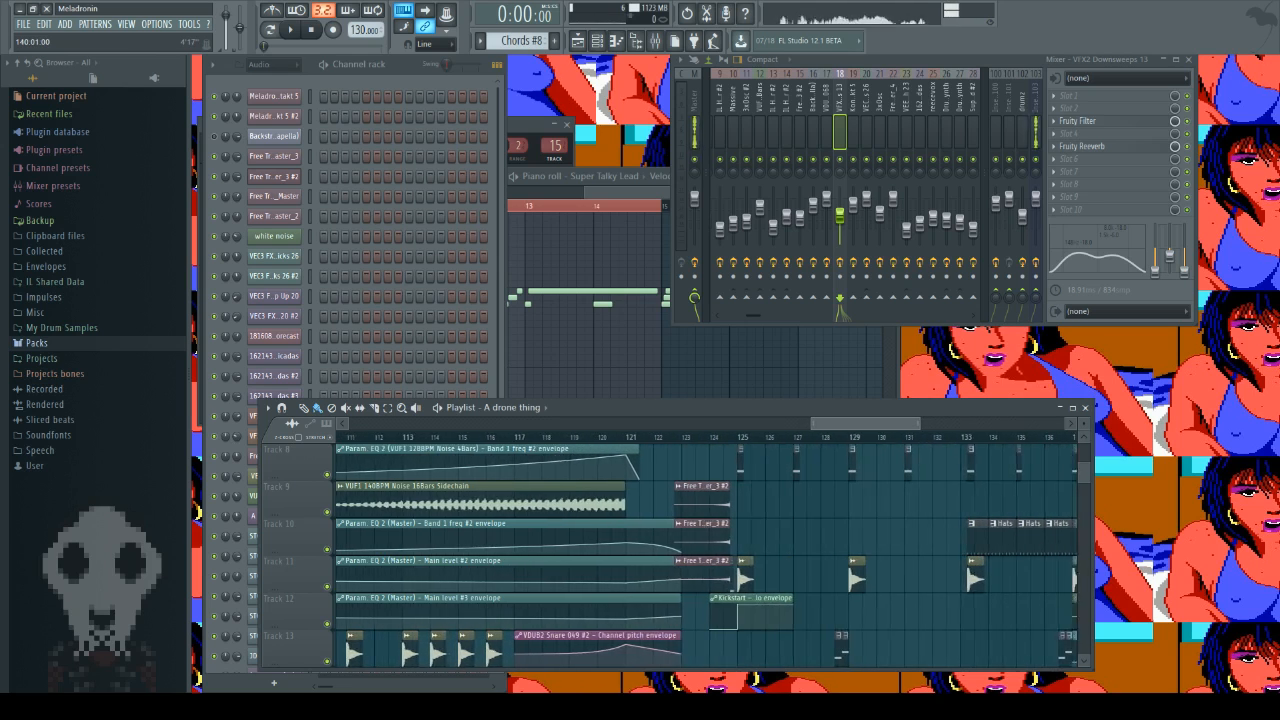
scroll(861, 456, "up", 5)
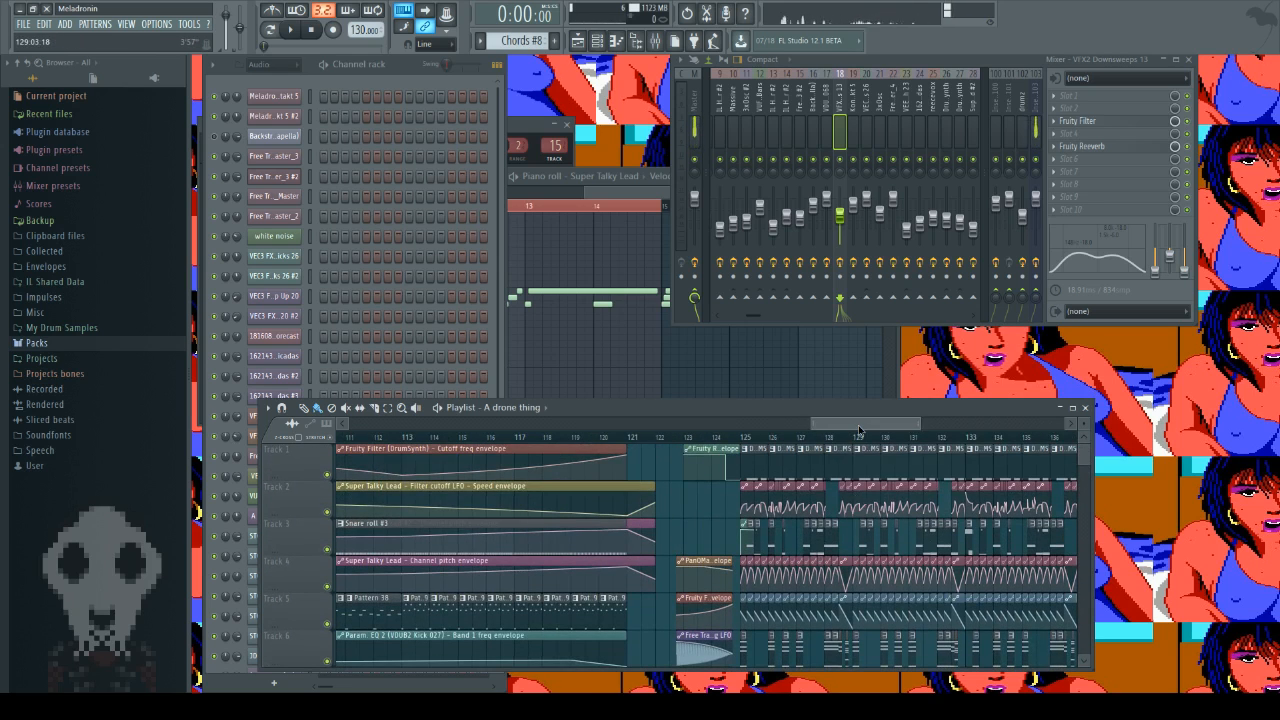
left_click_drag(865, 425, 887, 427)
scroll(832, 510, "down", 1)
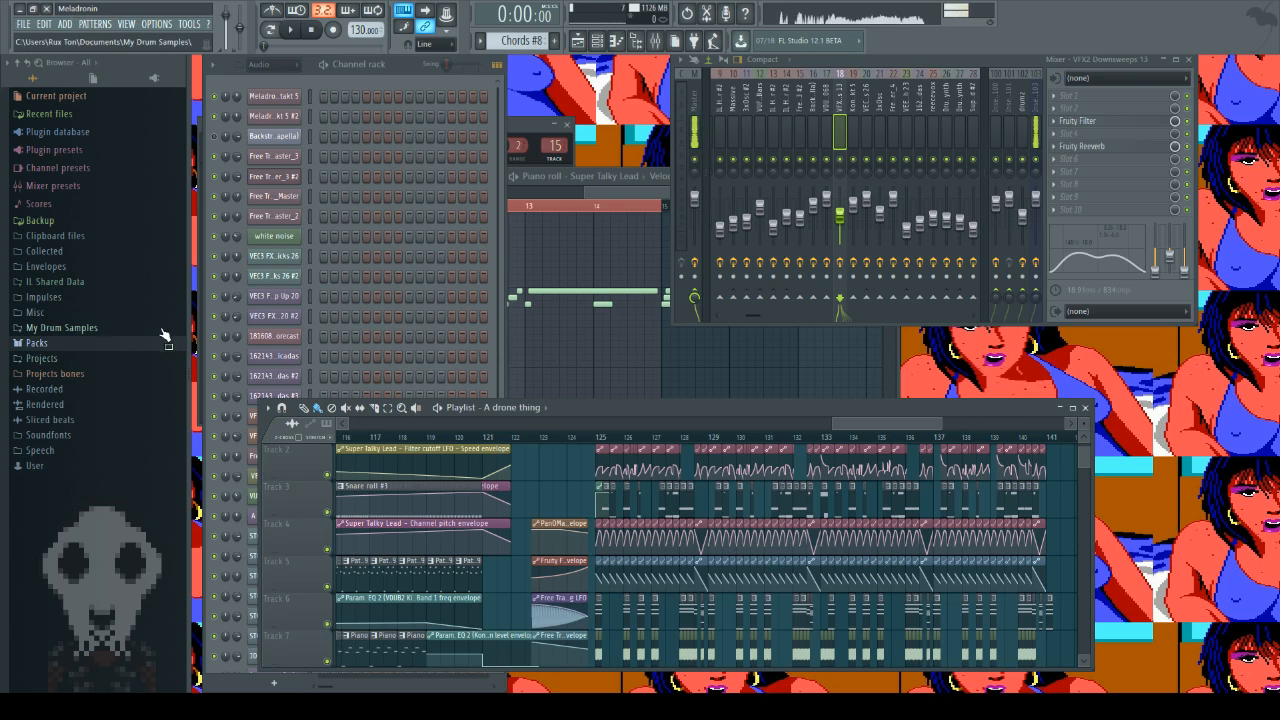
Step: Look through the Projects folder in the browser and collapse it again
left_click(85, 361)
scroll(100, 450, "down", 15)
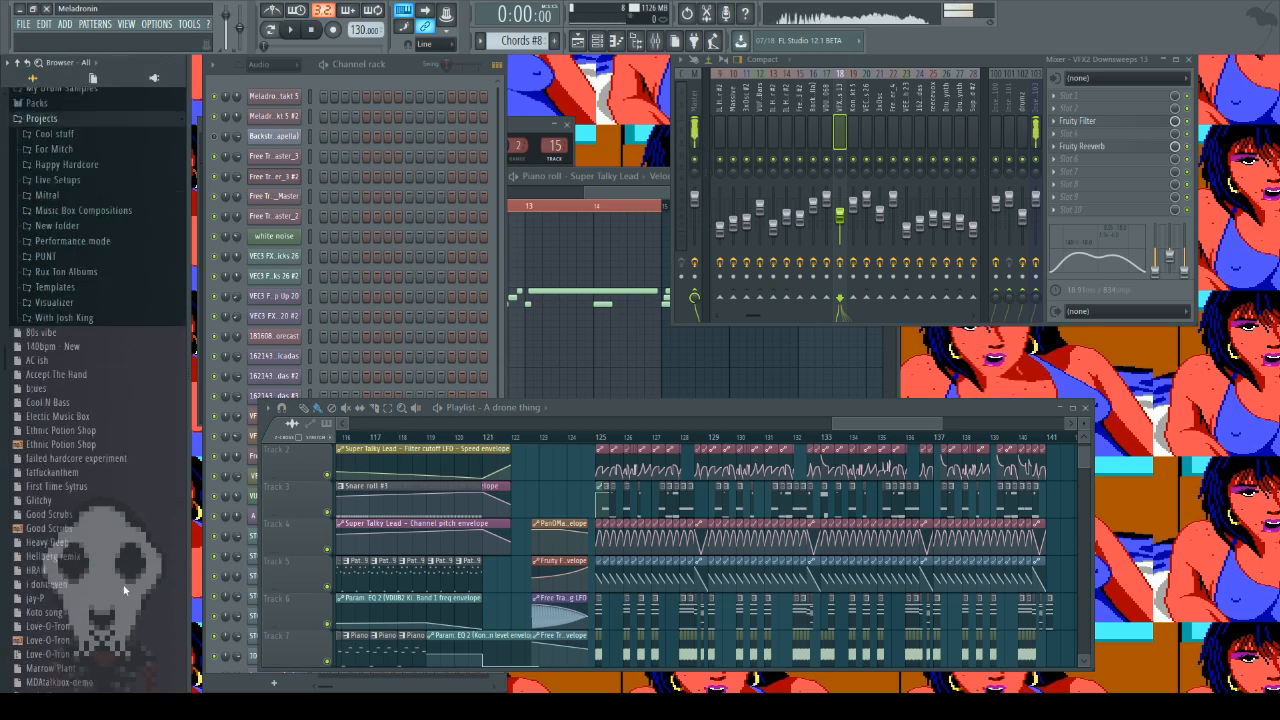
scroll(113, 512, "up", 15)
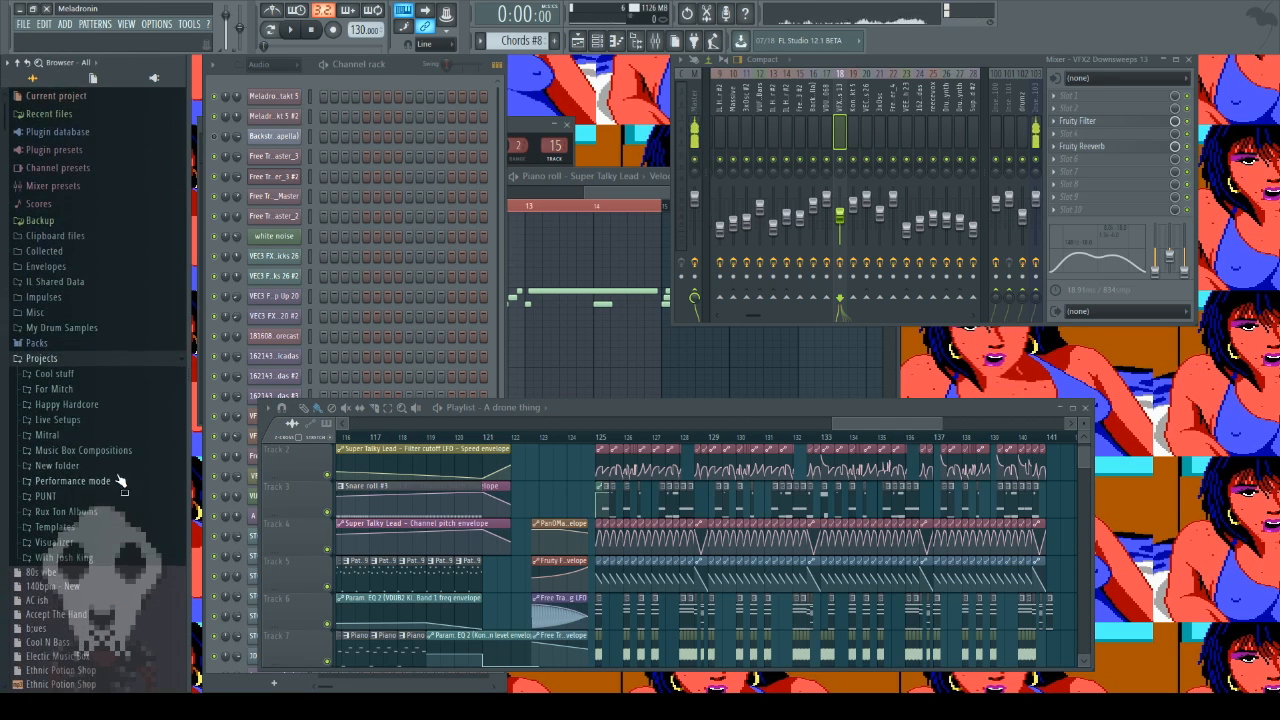
left_click(48, 362)
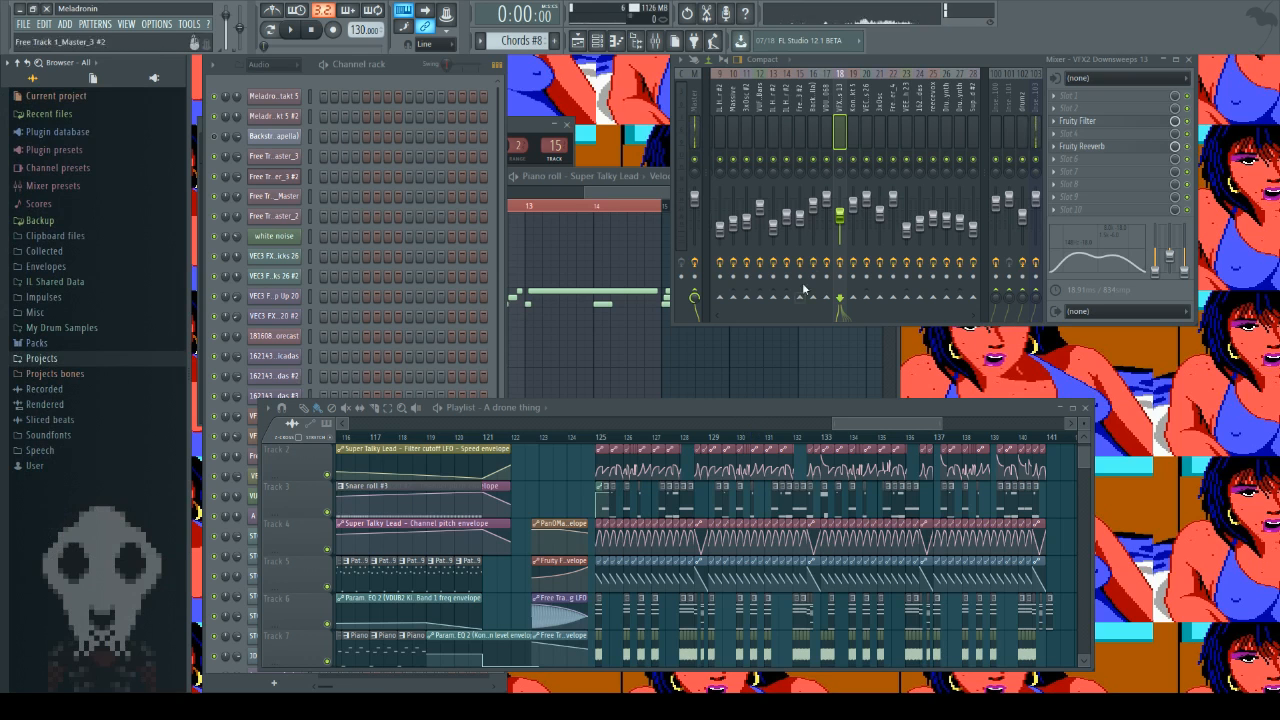
Step: Close the piano roll and the Free Track sample channel window behind it, and shift the playlist window slightly
left_click(647, 277)
left_click(891, 177)
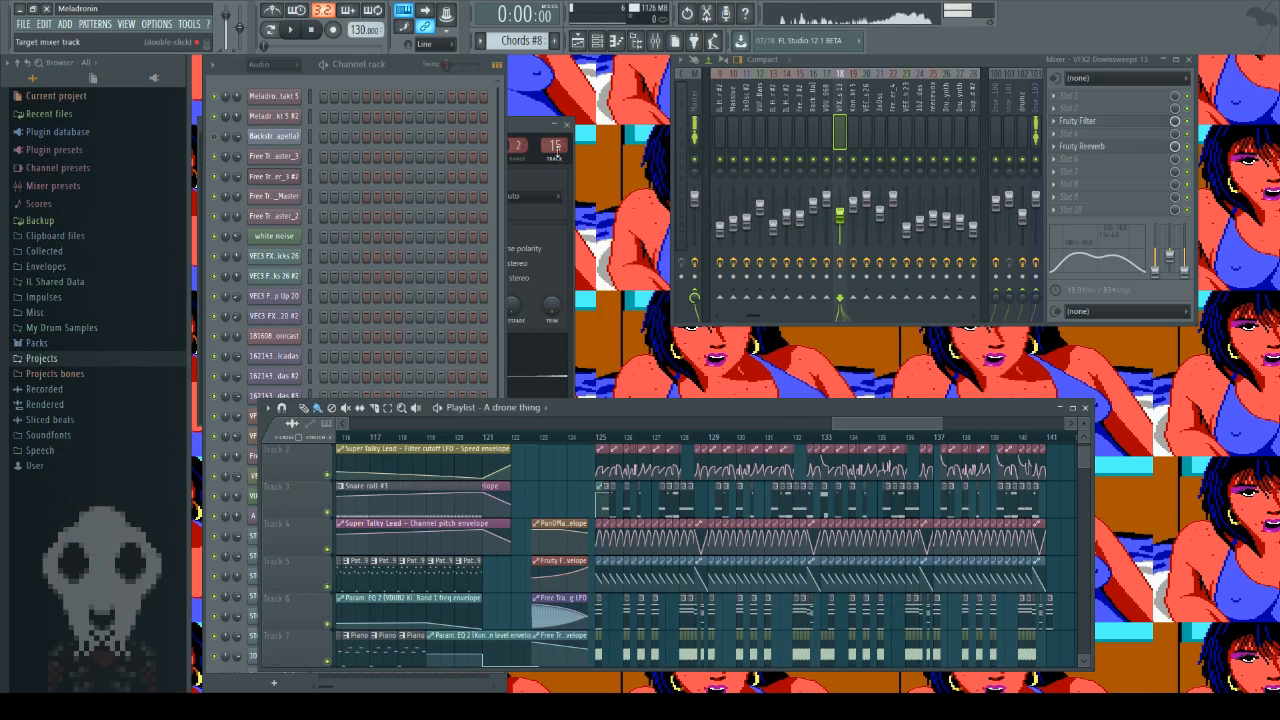
left_click(567, 125)
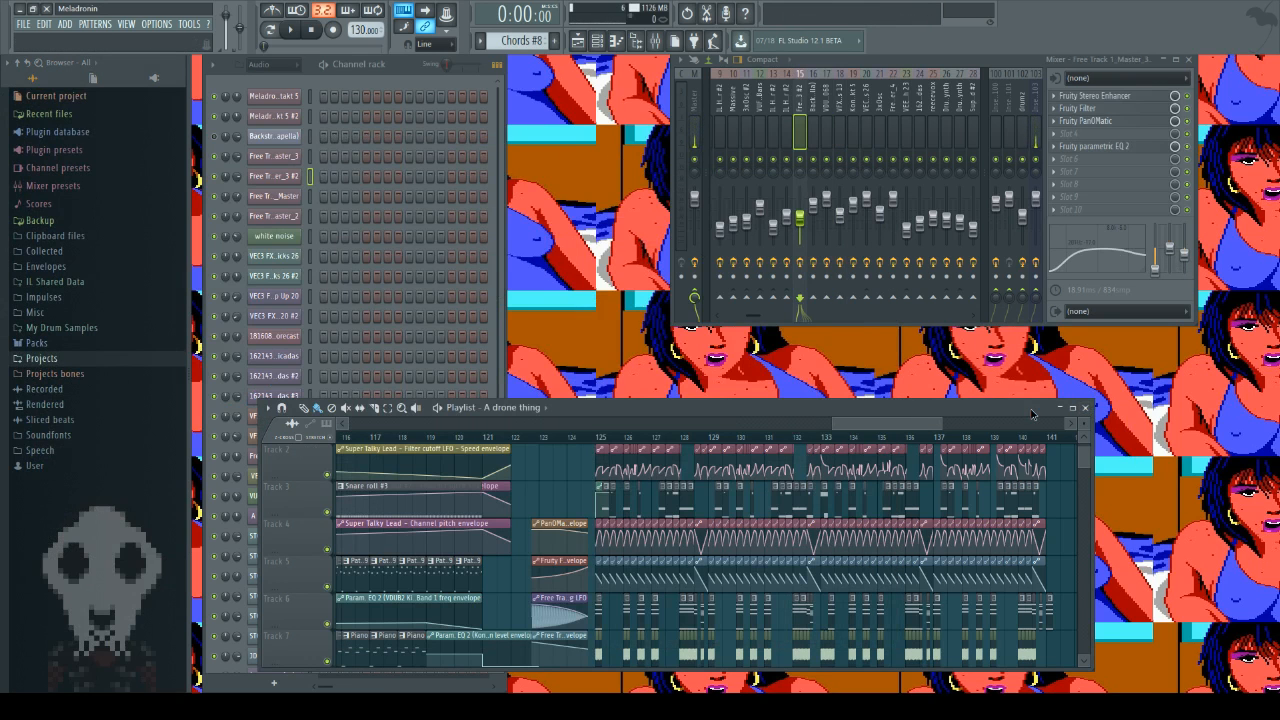
left_click_drag(1036, 412, 1048, 422)
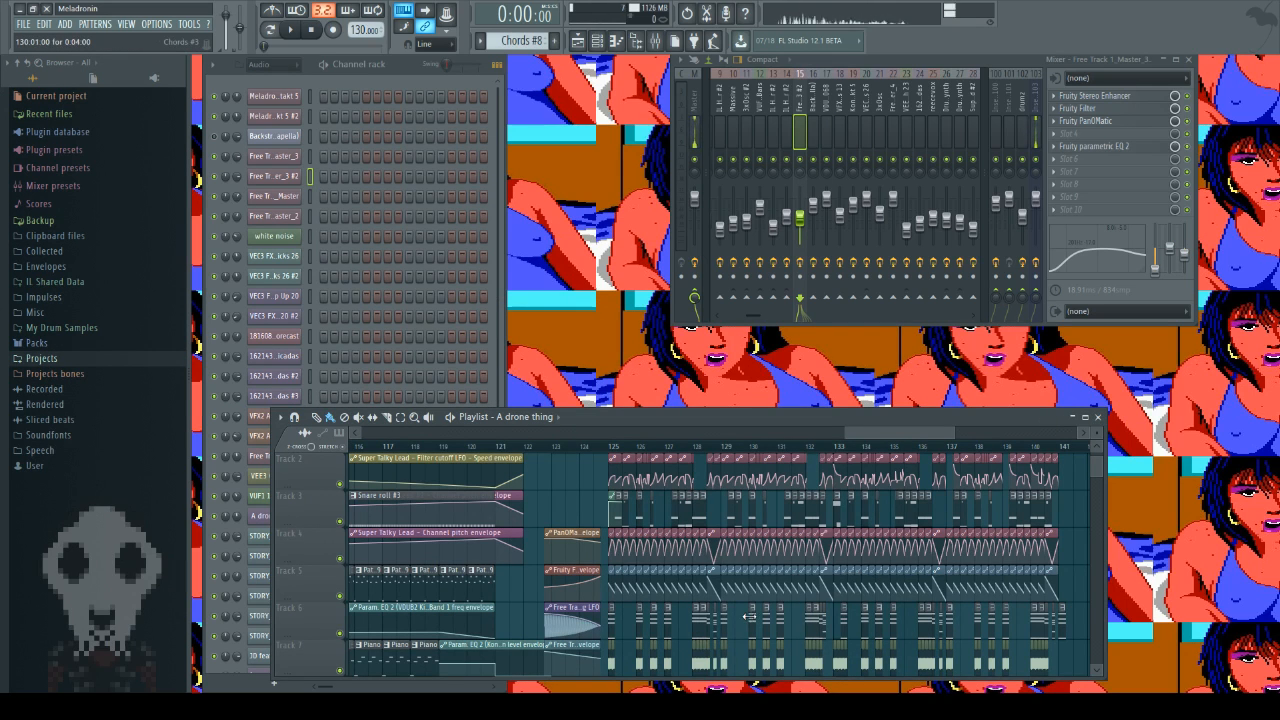